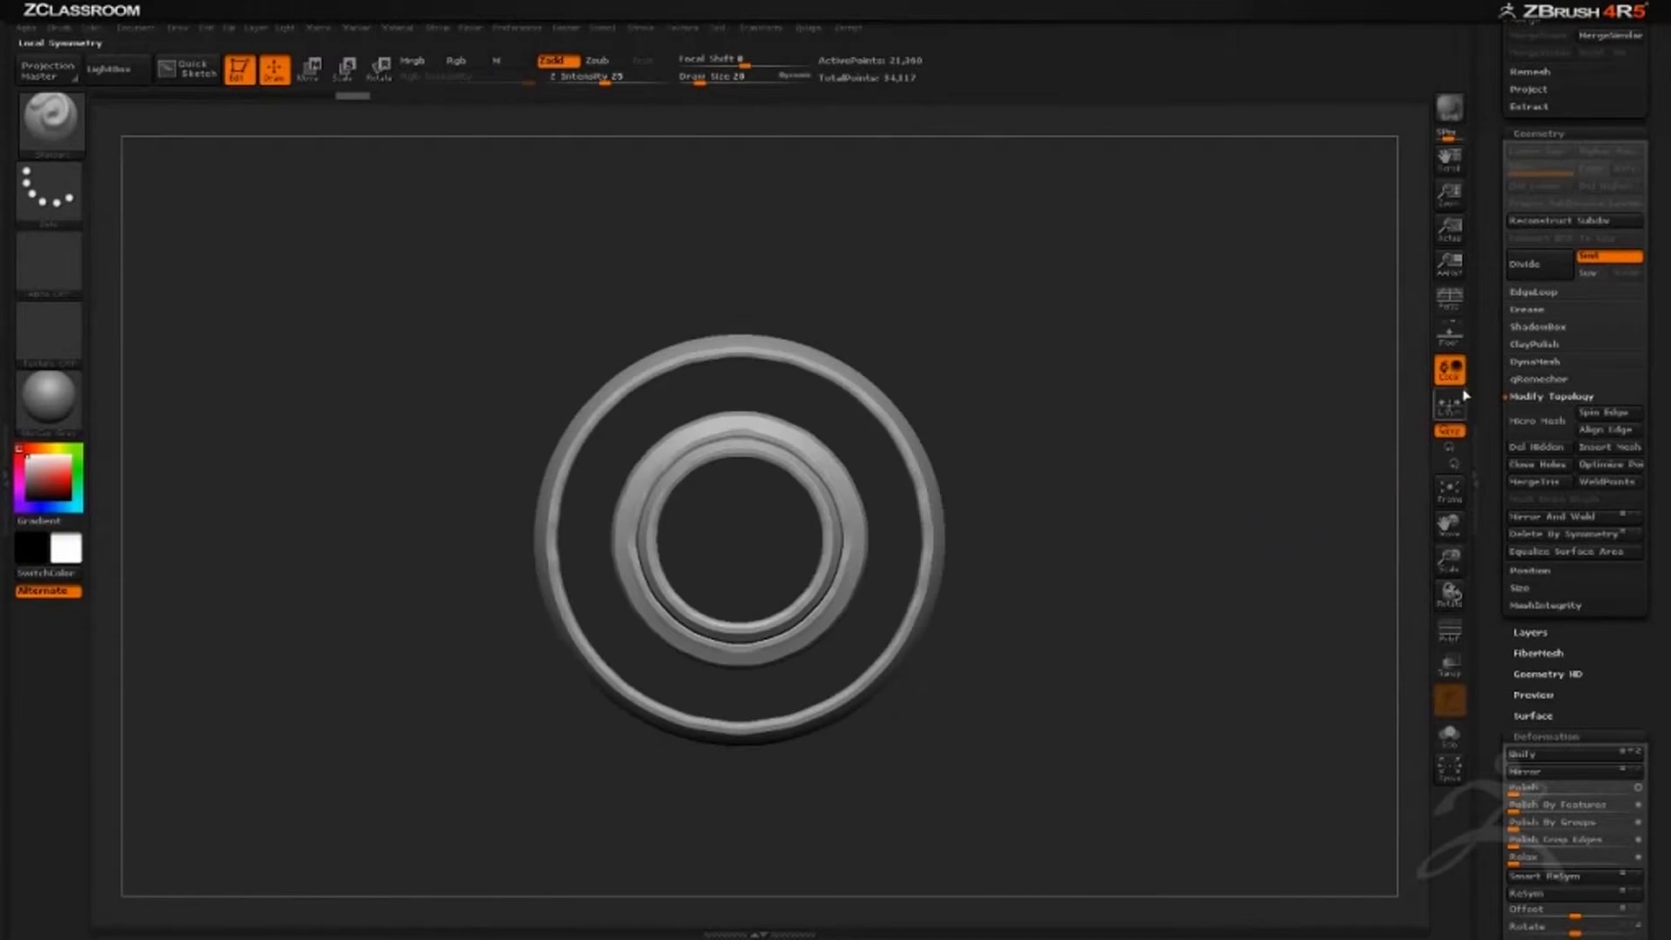
Turn on visibility for the PolySphere2_2 scroll-pattern subtool and make it the active subtool.
left_click_drag(1485, 356, 1489, 487)
left_click_drag(1153, 497, 1275, 488)
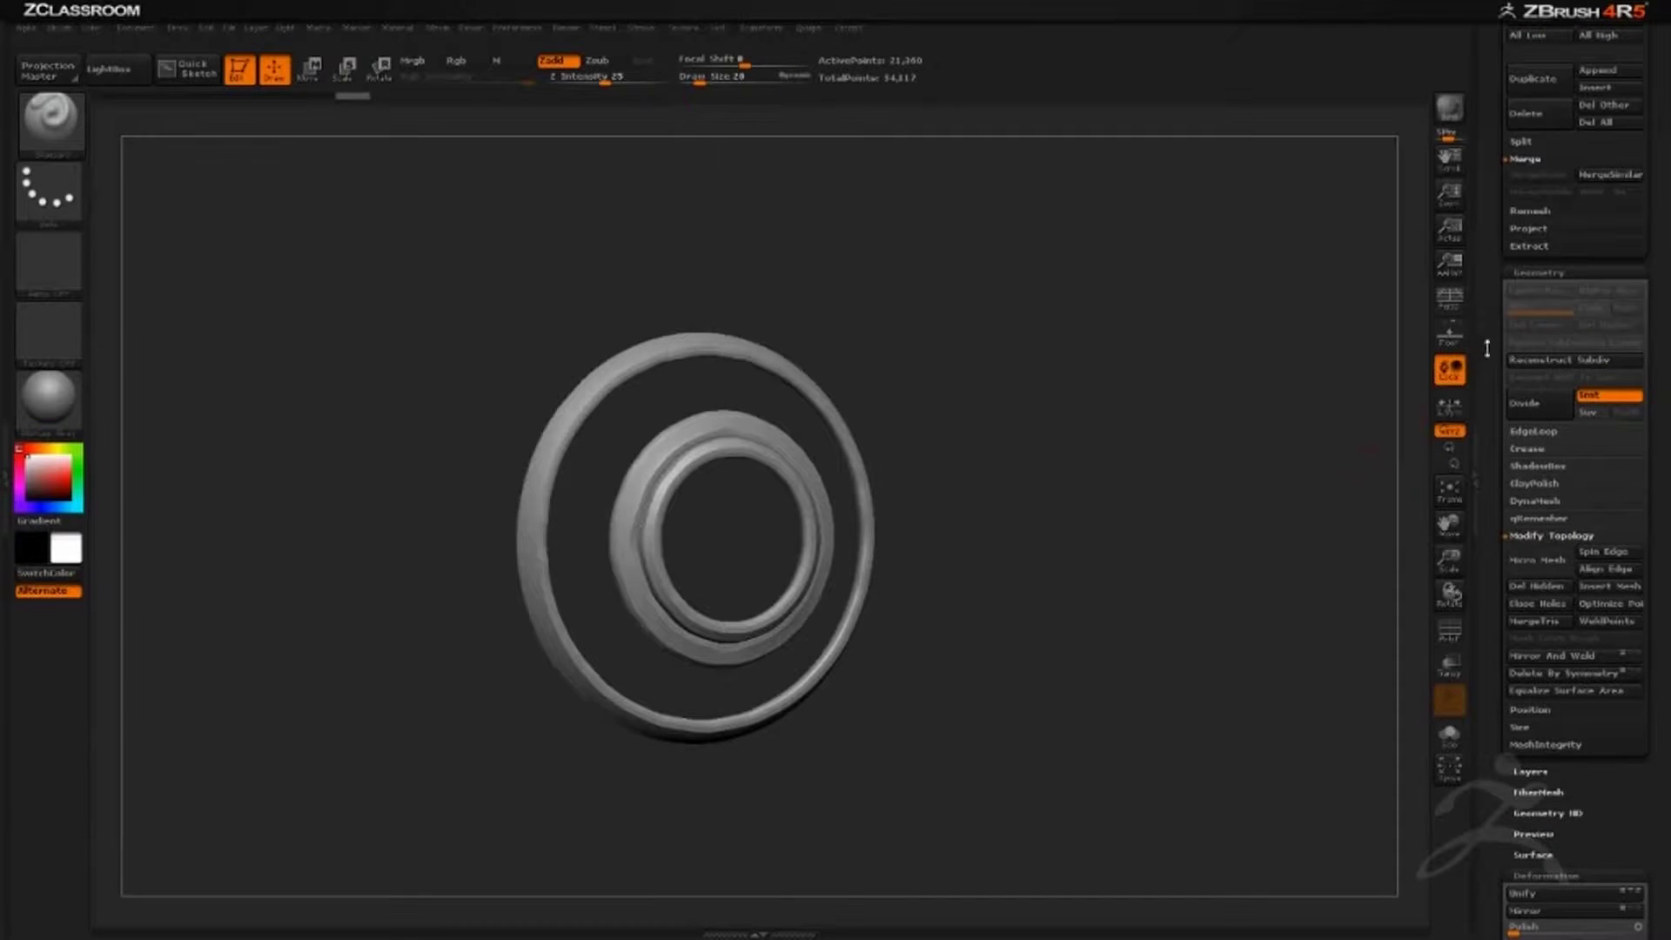
left_click_drag(1485, 352, 1498, 480)
scroll(1497, 479, "up", 5)
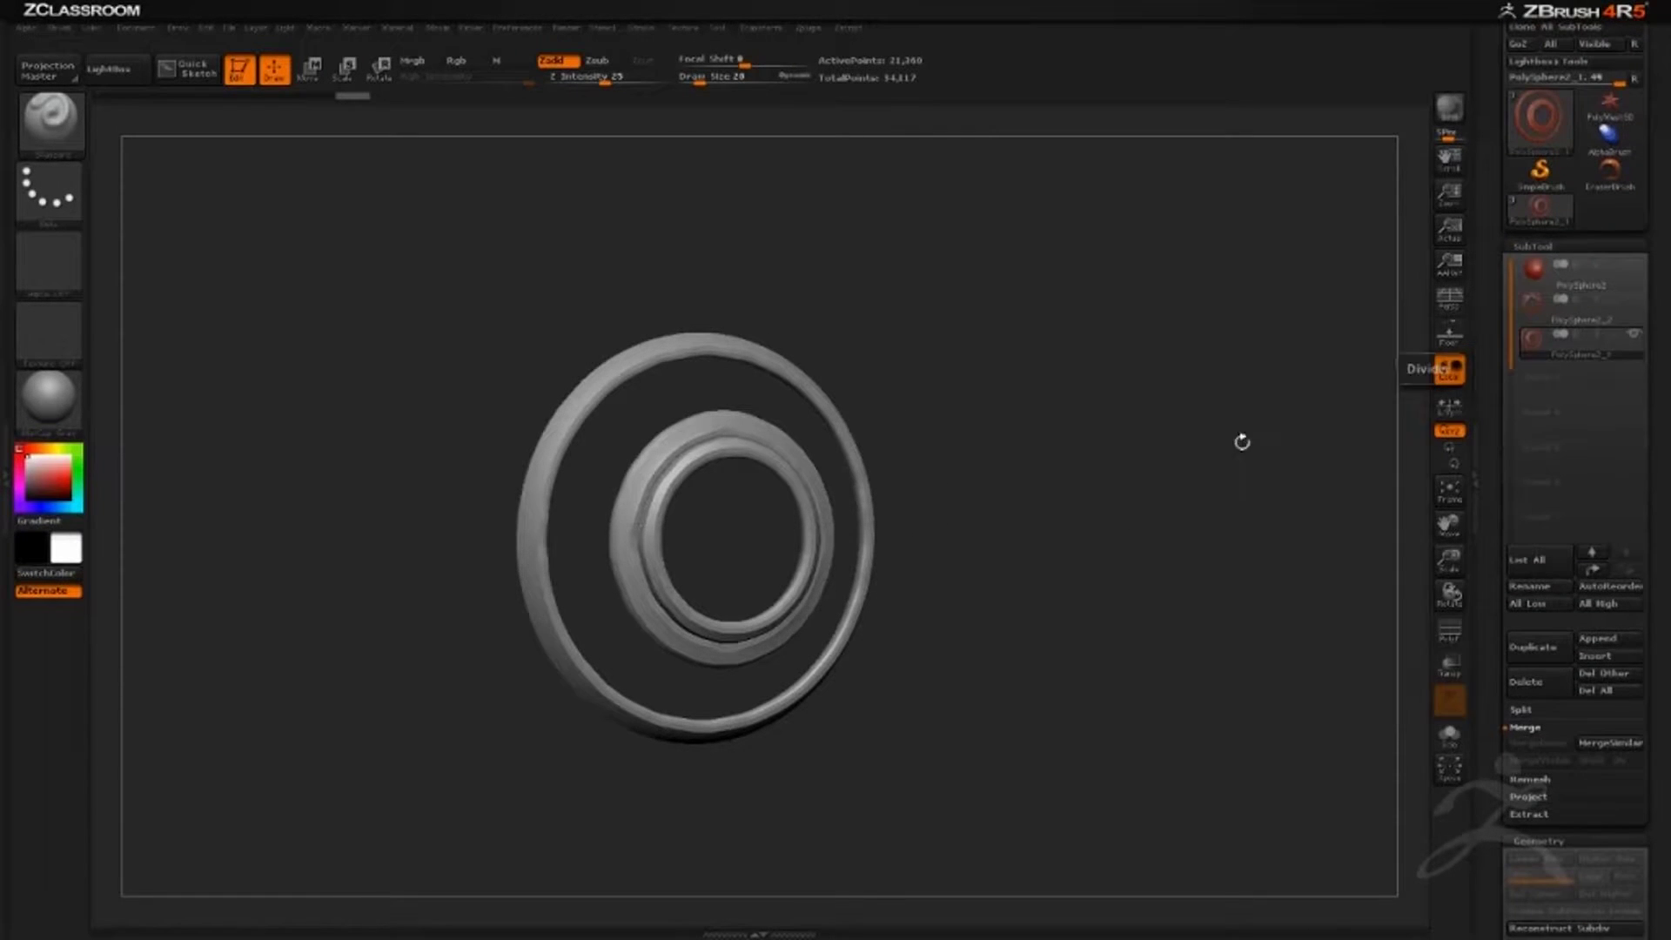
left_click_drag(1242, 444, 1131, 439)
left_click(1638, 302)
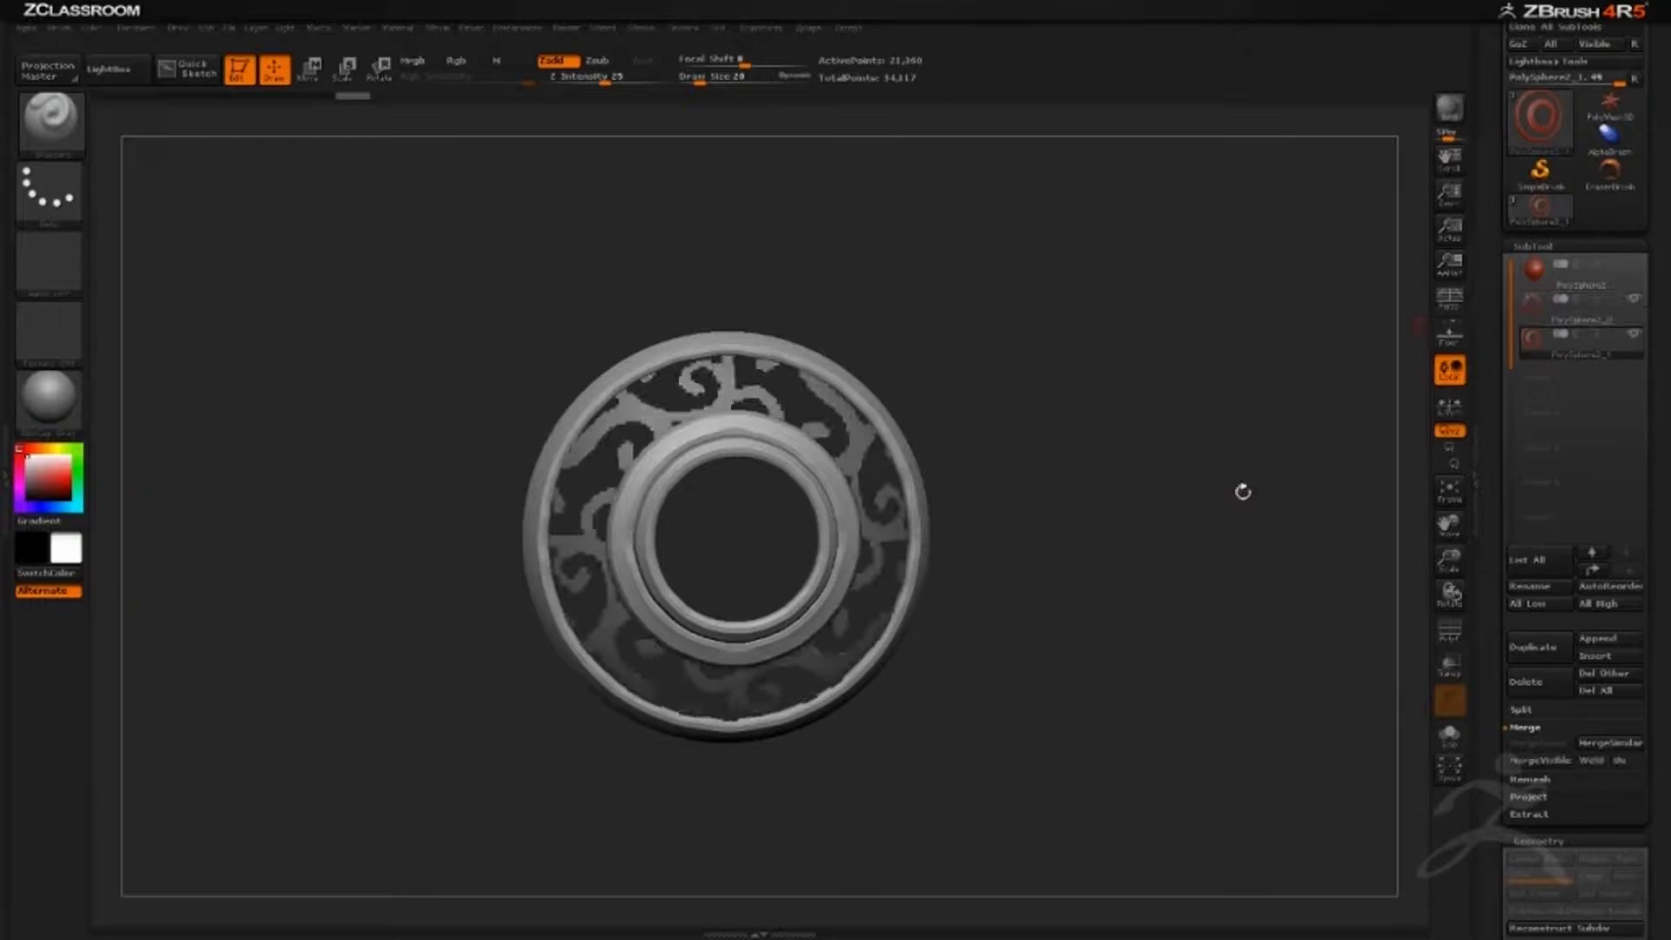
left_click(1583, 310)
mouse_move(1236, 454)
left_mouse_down()
mouse_move(1156, 458)
mouse_move(1239, 421)
mouse_move(1257, 430)
left_mouse_up()
Set the Panel Loops thickness to 0.05 and elevation to 0 for the scroll pattern.
left_click_drag(1495, 614, 1478, 463)
scroll(1478, 462, "down", 5)
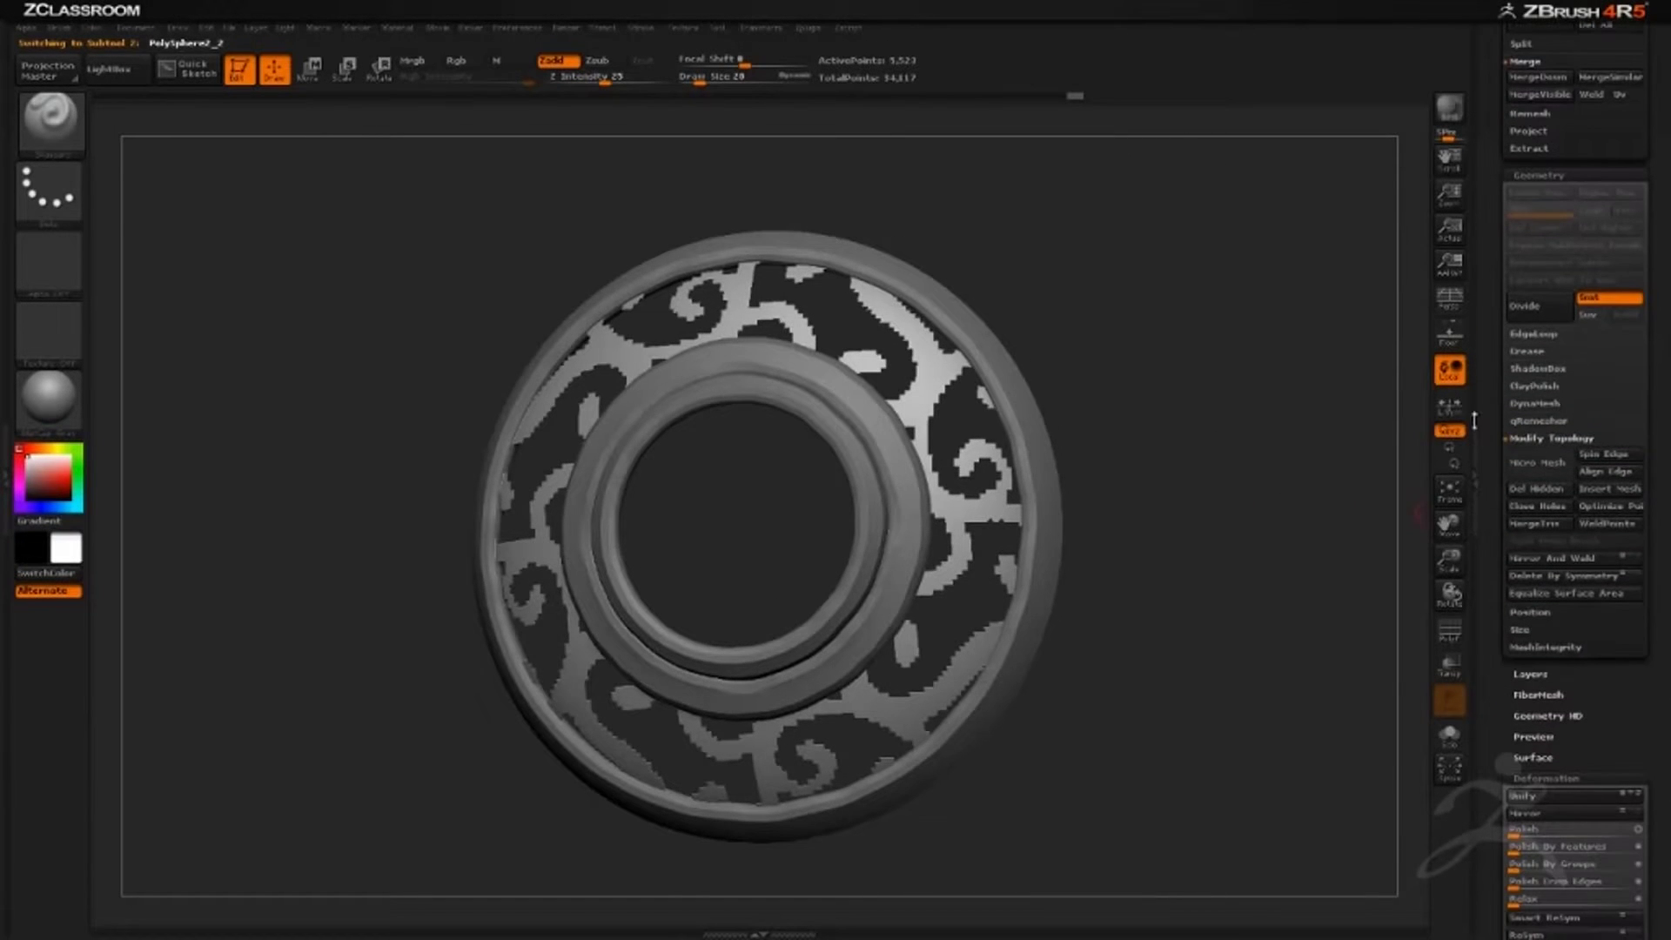
left_click(1529, 334)
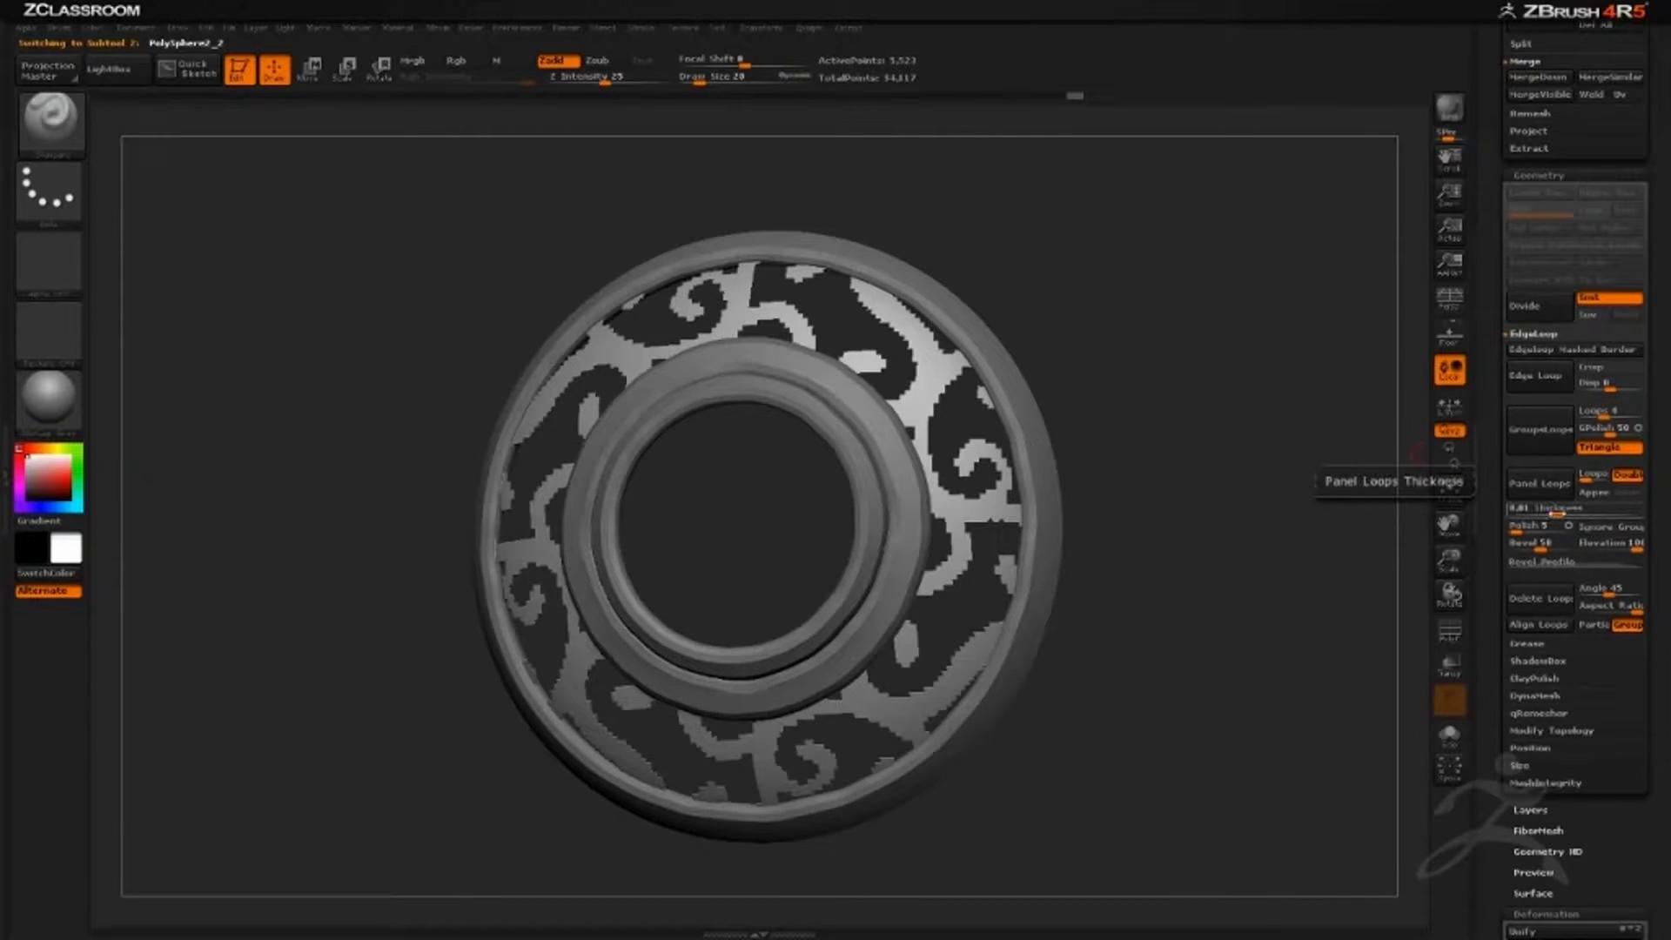
left_click(1558, 510)
type("0.0095")
left_click(1541, 545)
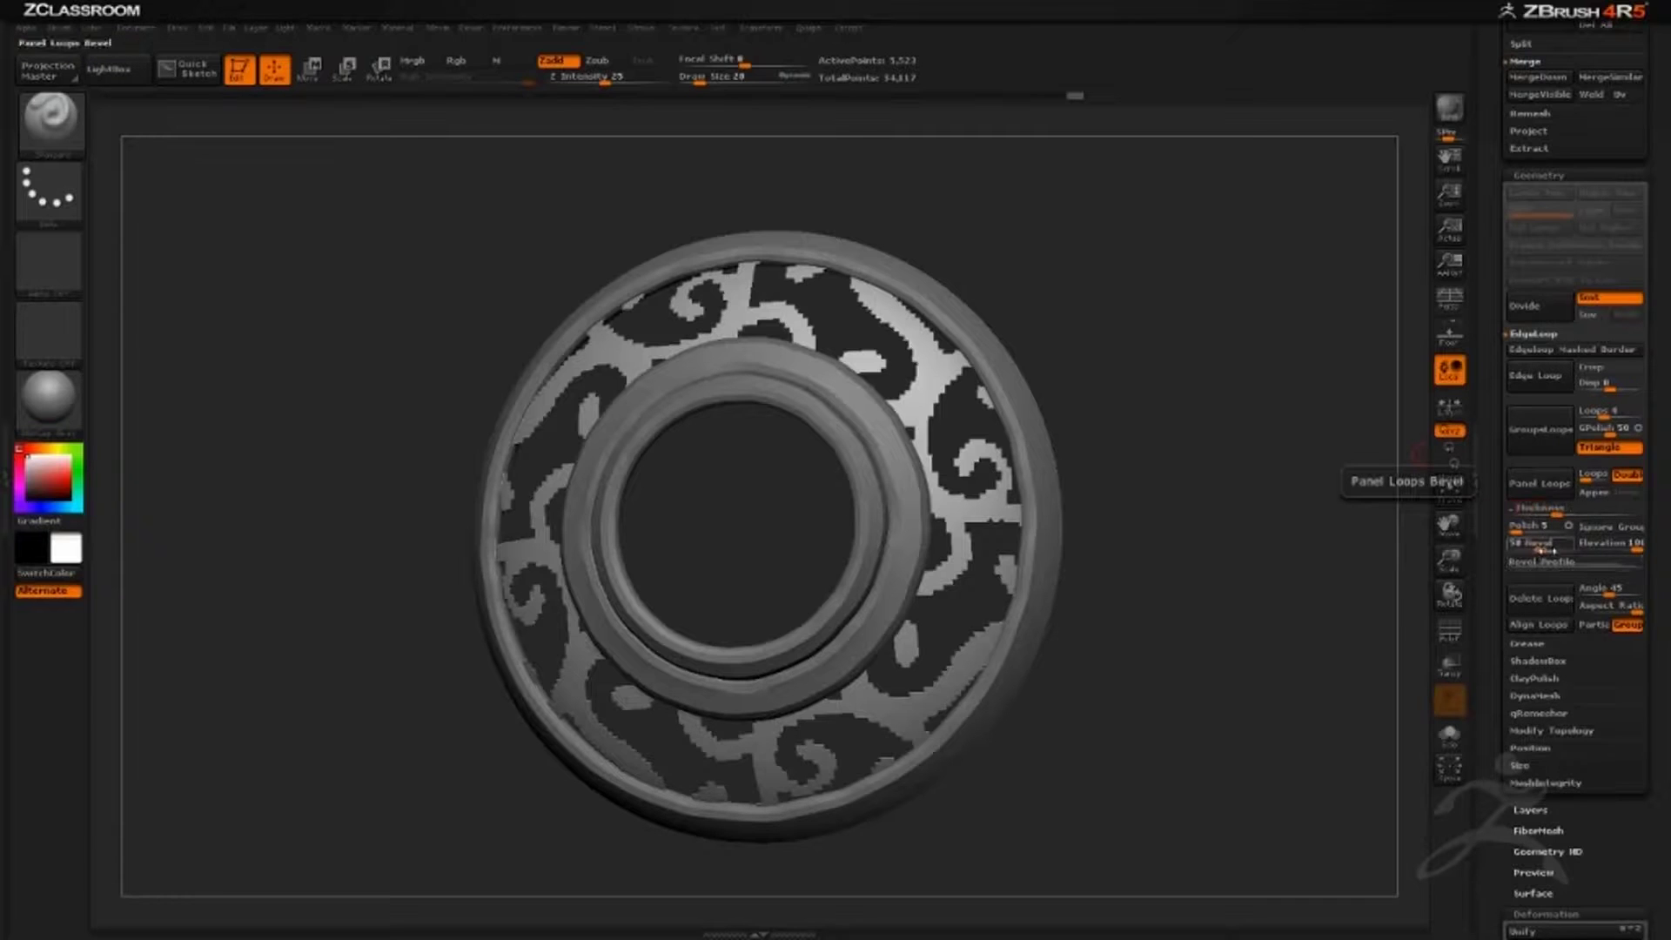
left_click(1591, 549)
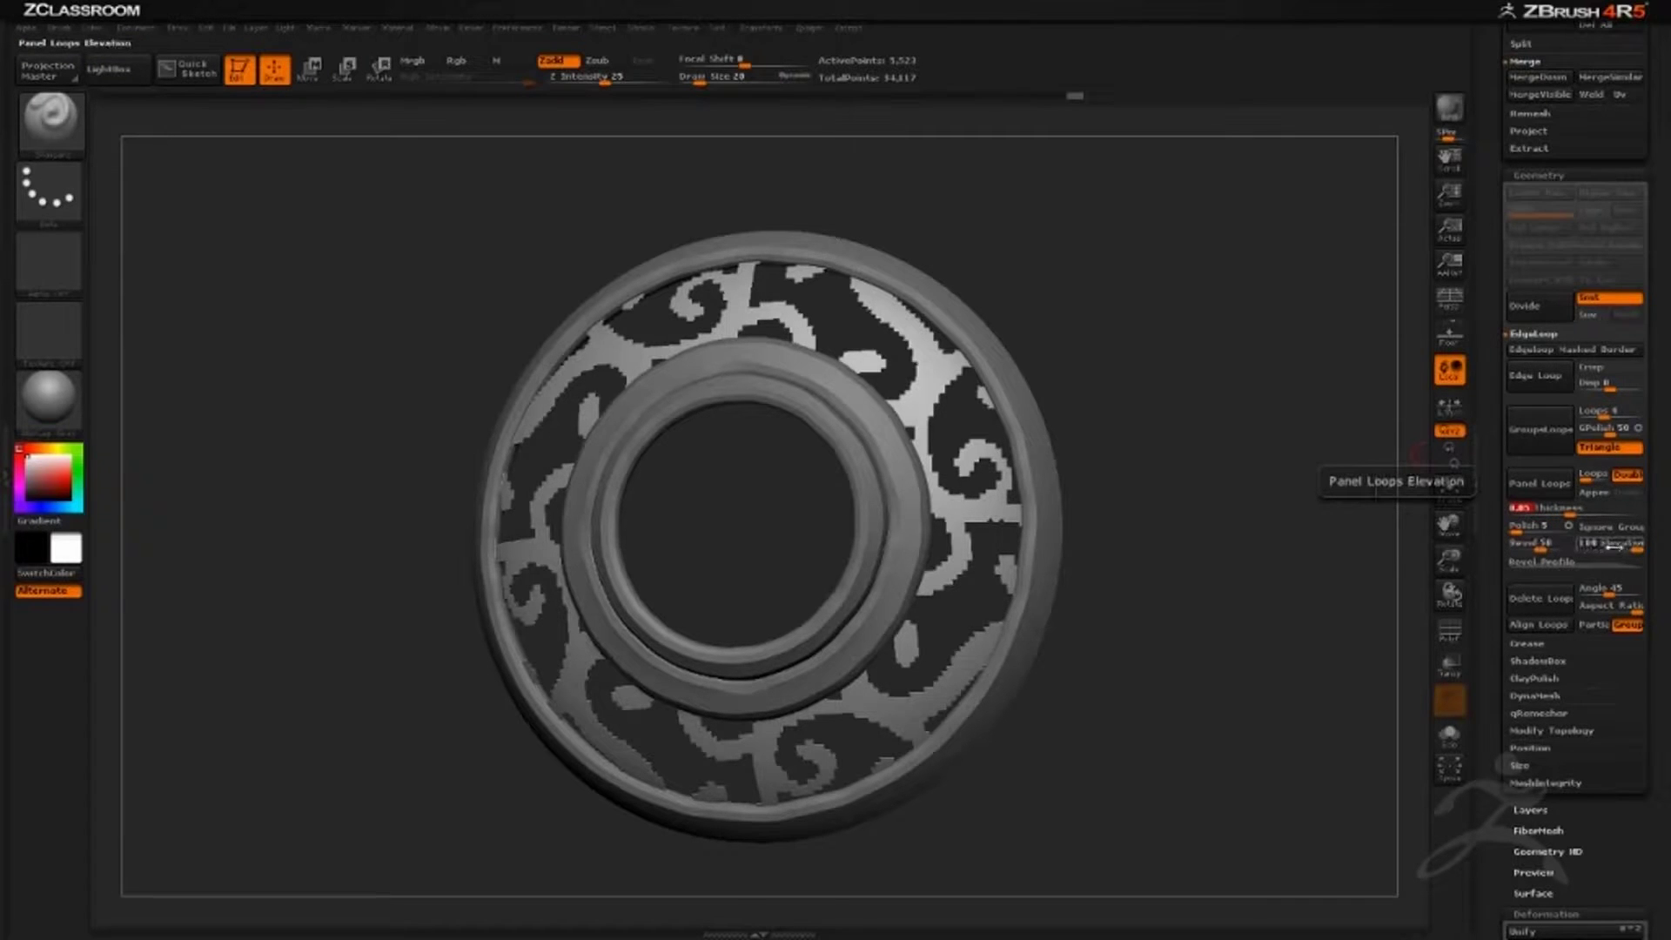
type("0")
key("Return")
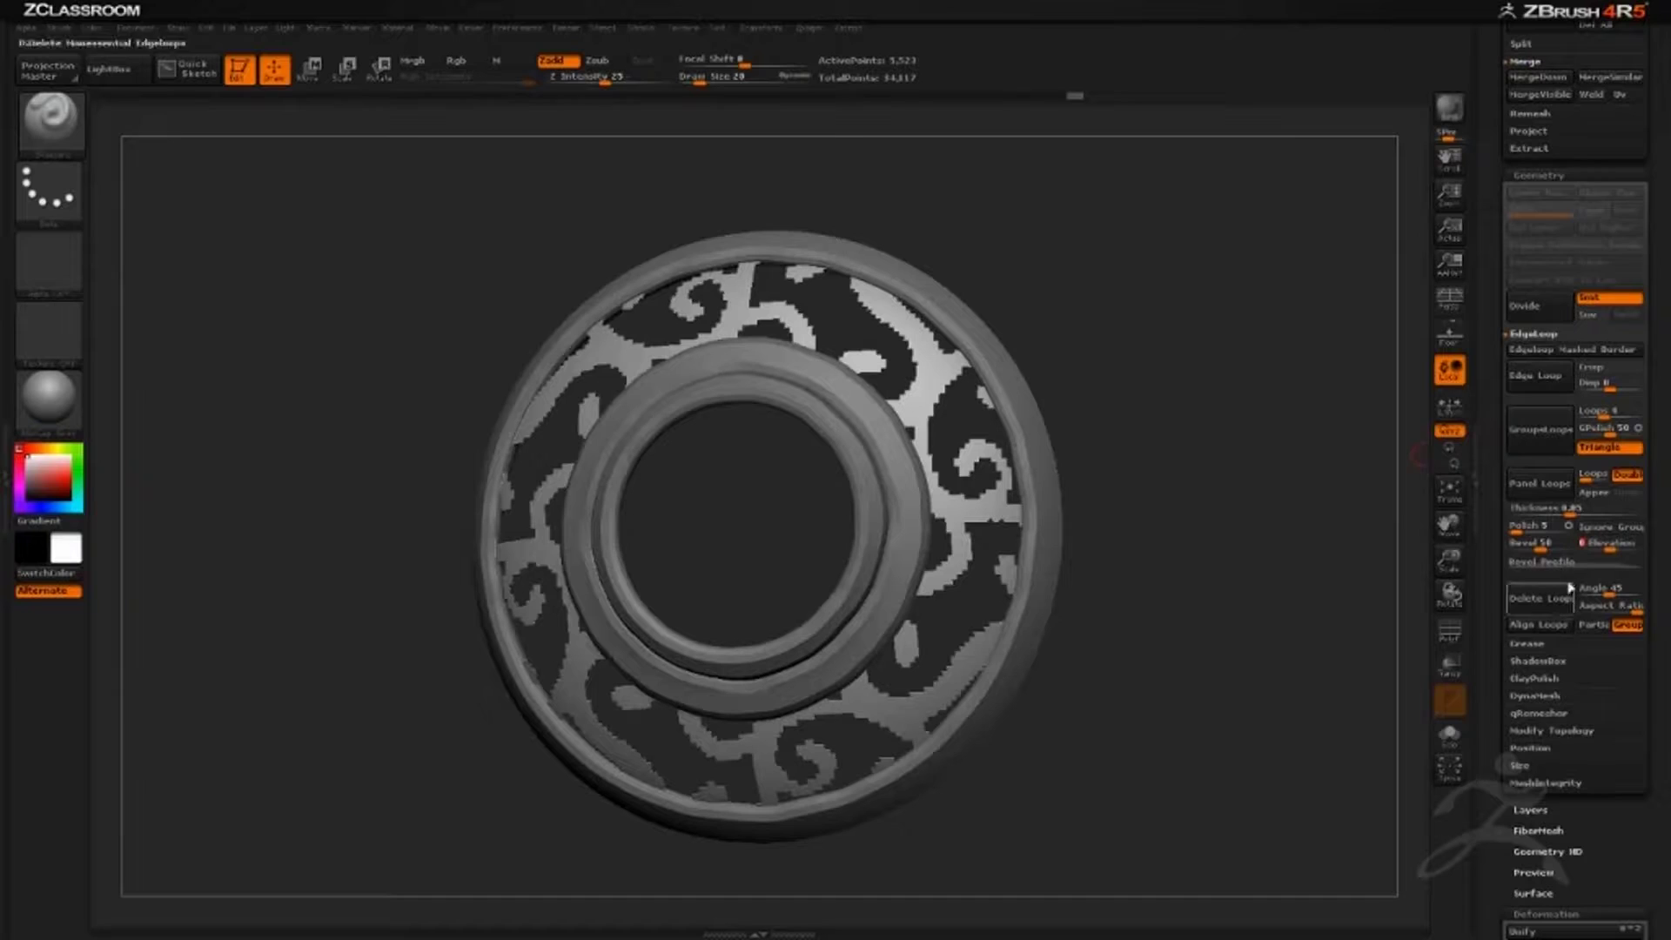
Reshape the Panel Loops bevel profile into a smooth rounded hump and apply Panel Loops to the scroll pattern.
left_click(1541, 561)
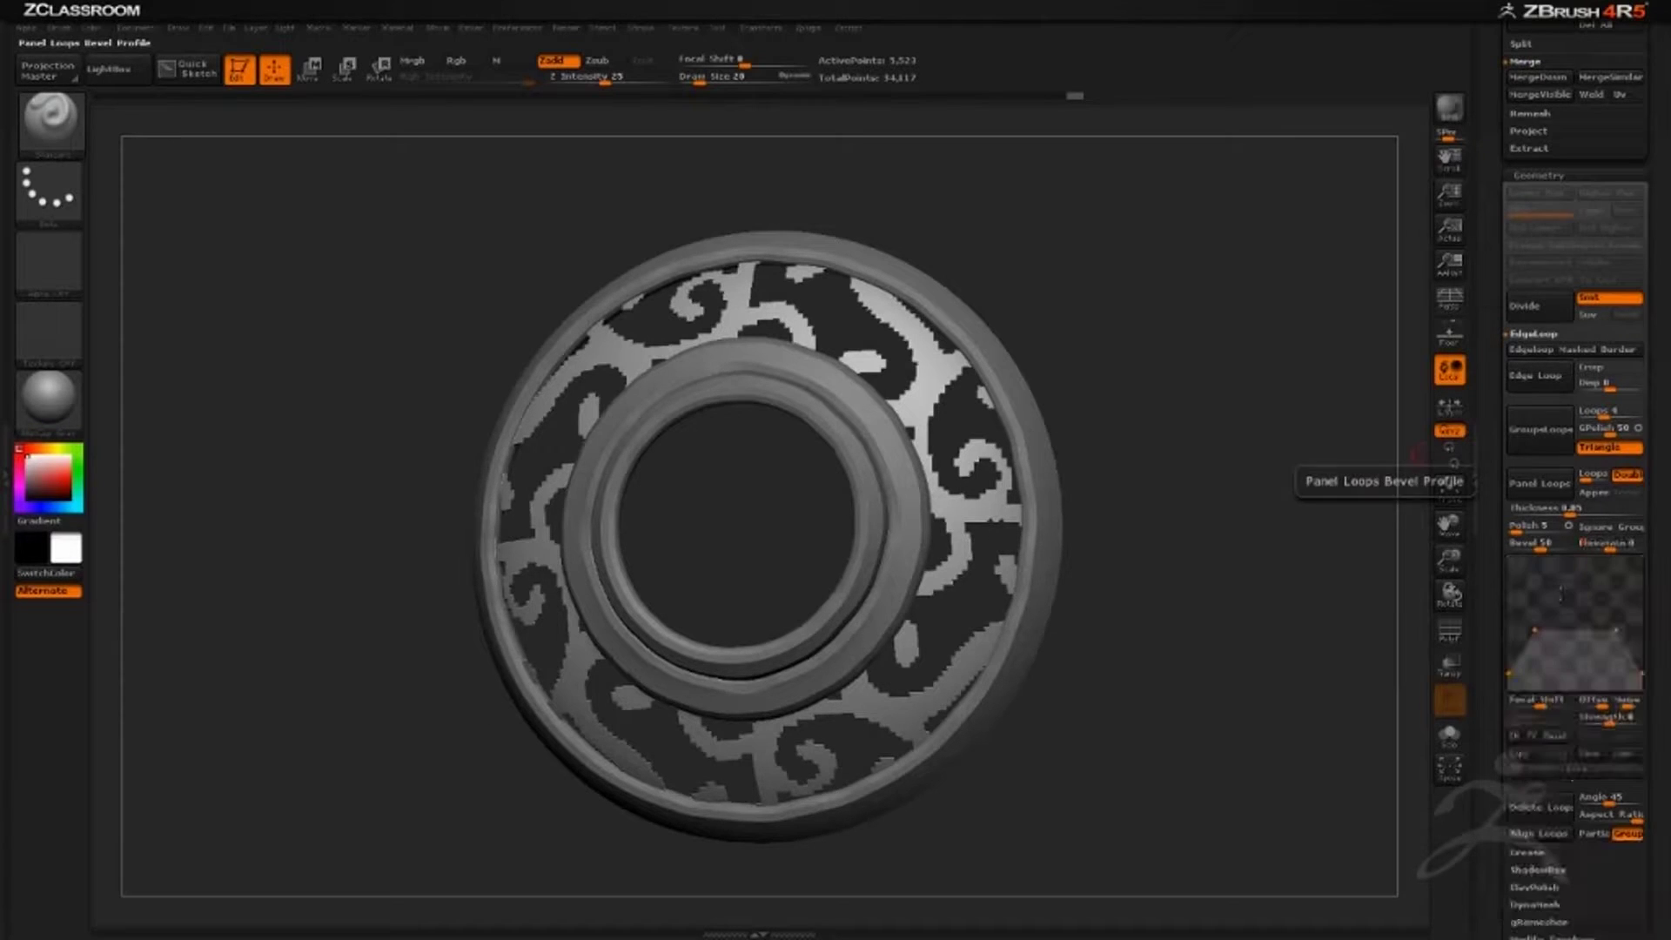
left_click(1558, 738)
left_click_drag(1573, 671, 1531, 645)
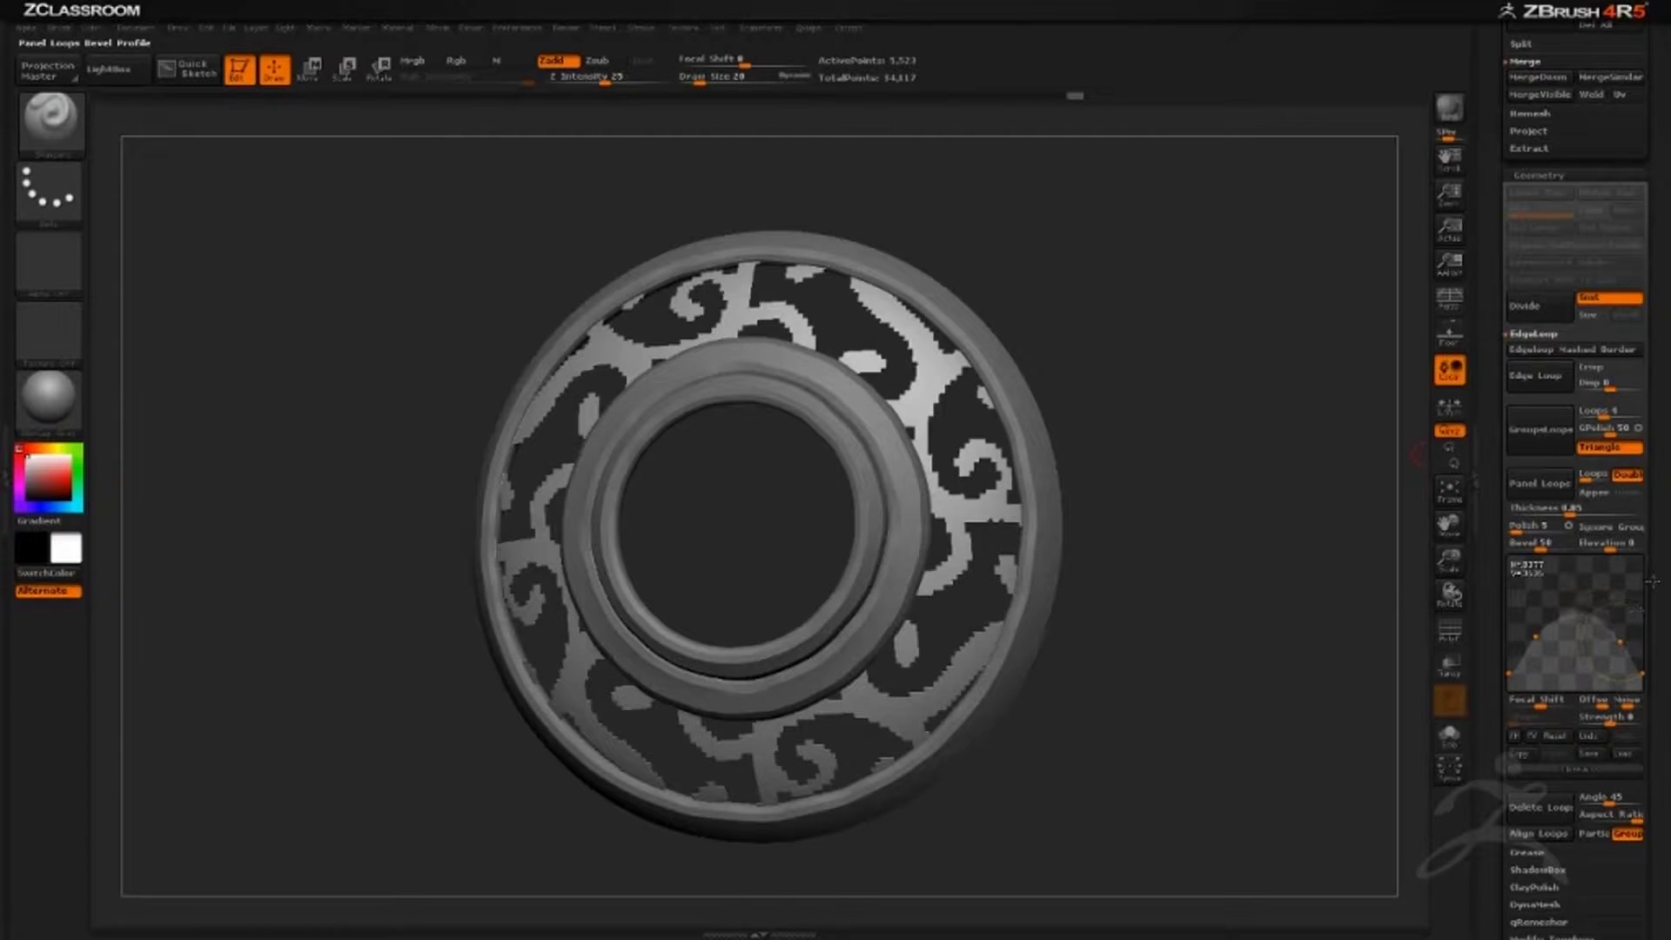
left_click_drag(1536, 637, 1622, 651)
left_click_drag(1522, 648, 1522, 650)
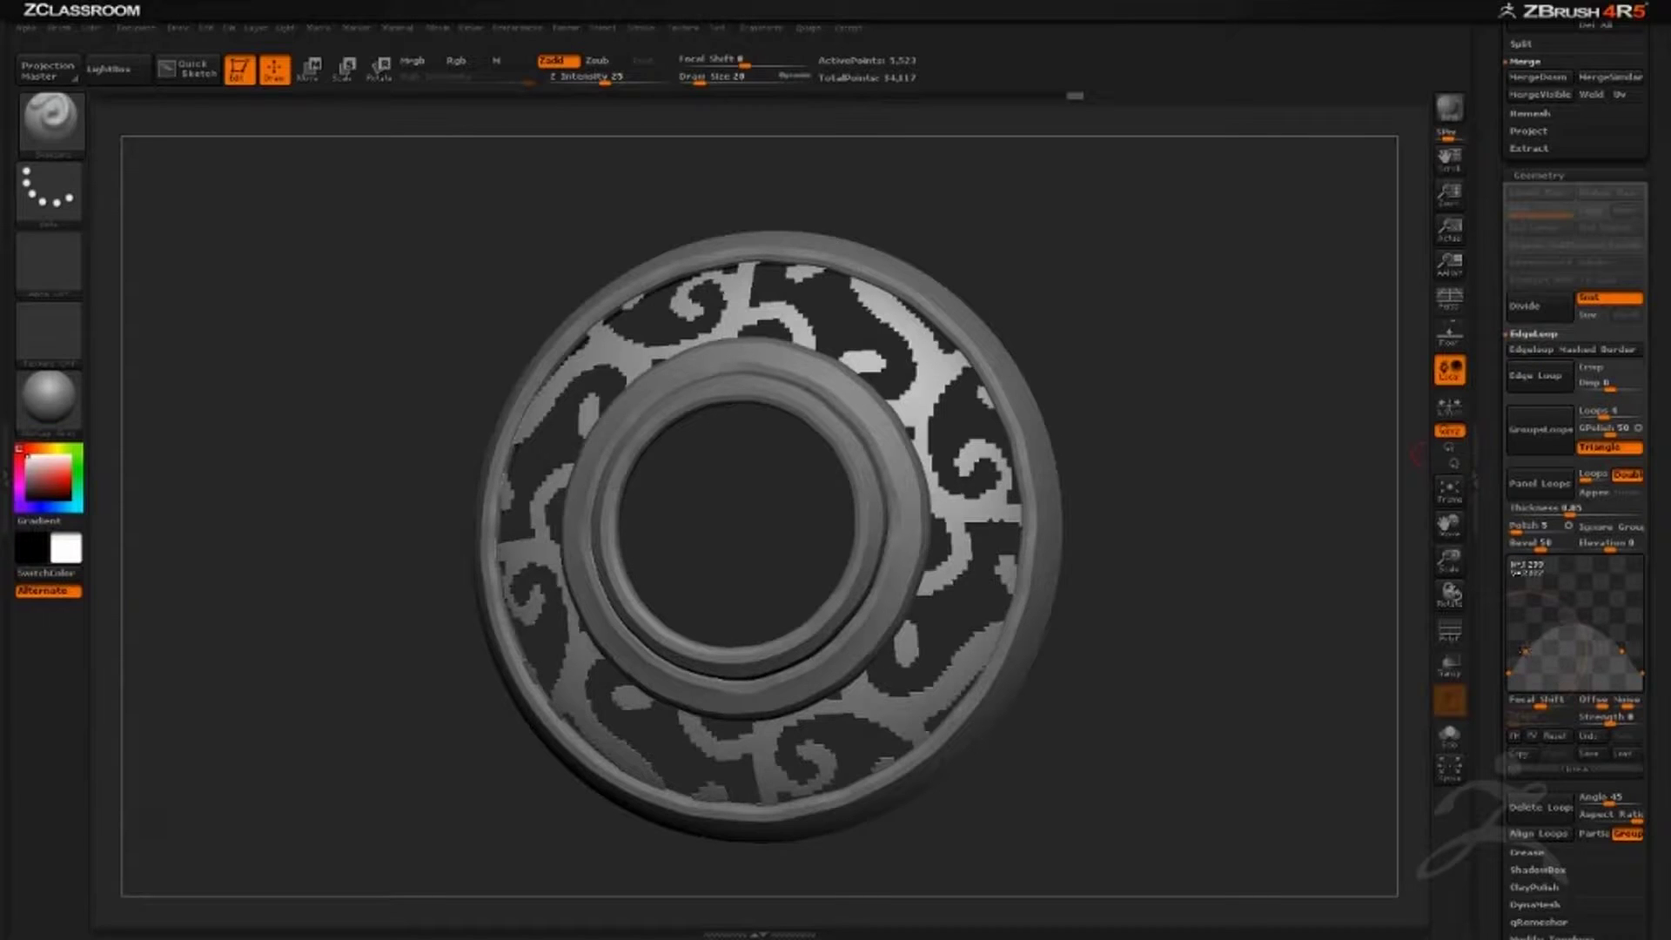
left_click(1539, 484)
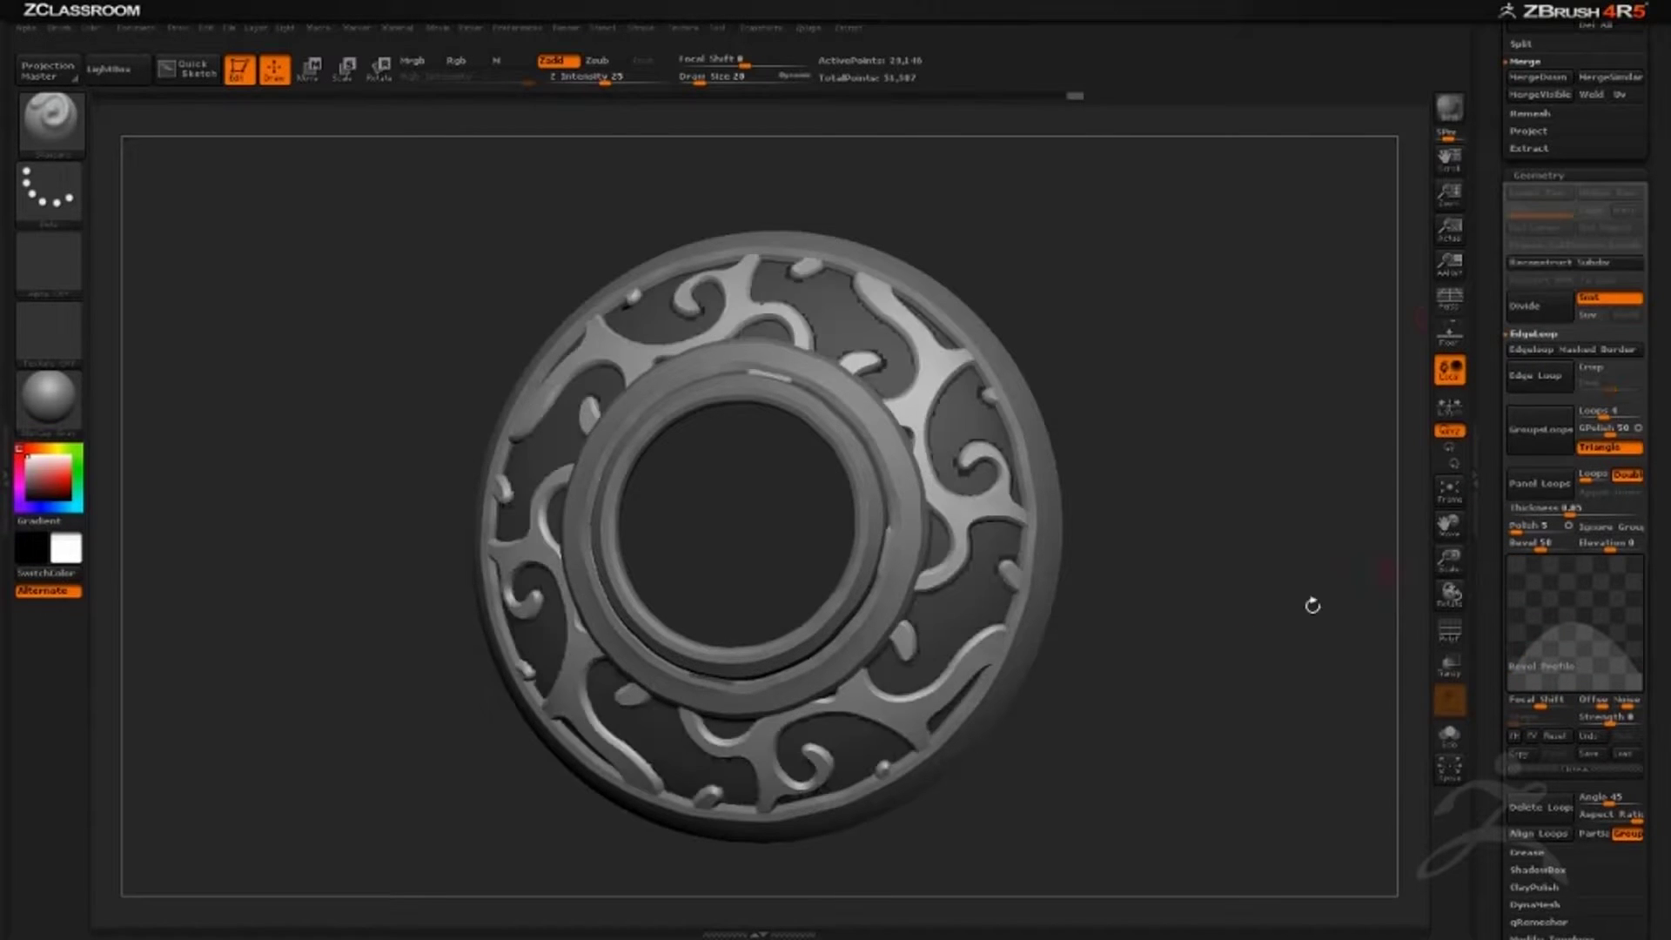
Examine the thickened scrollwork and its bevelled edges between the two rings from several angles.
left_click_drag(1312, 605, 1045, 505)
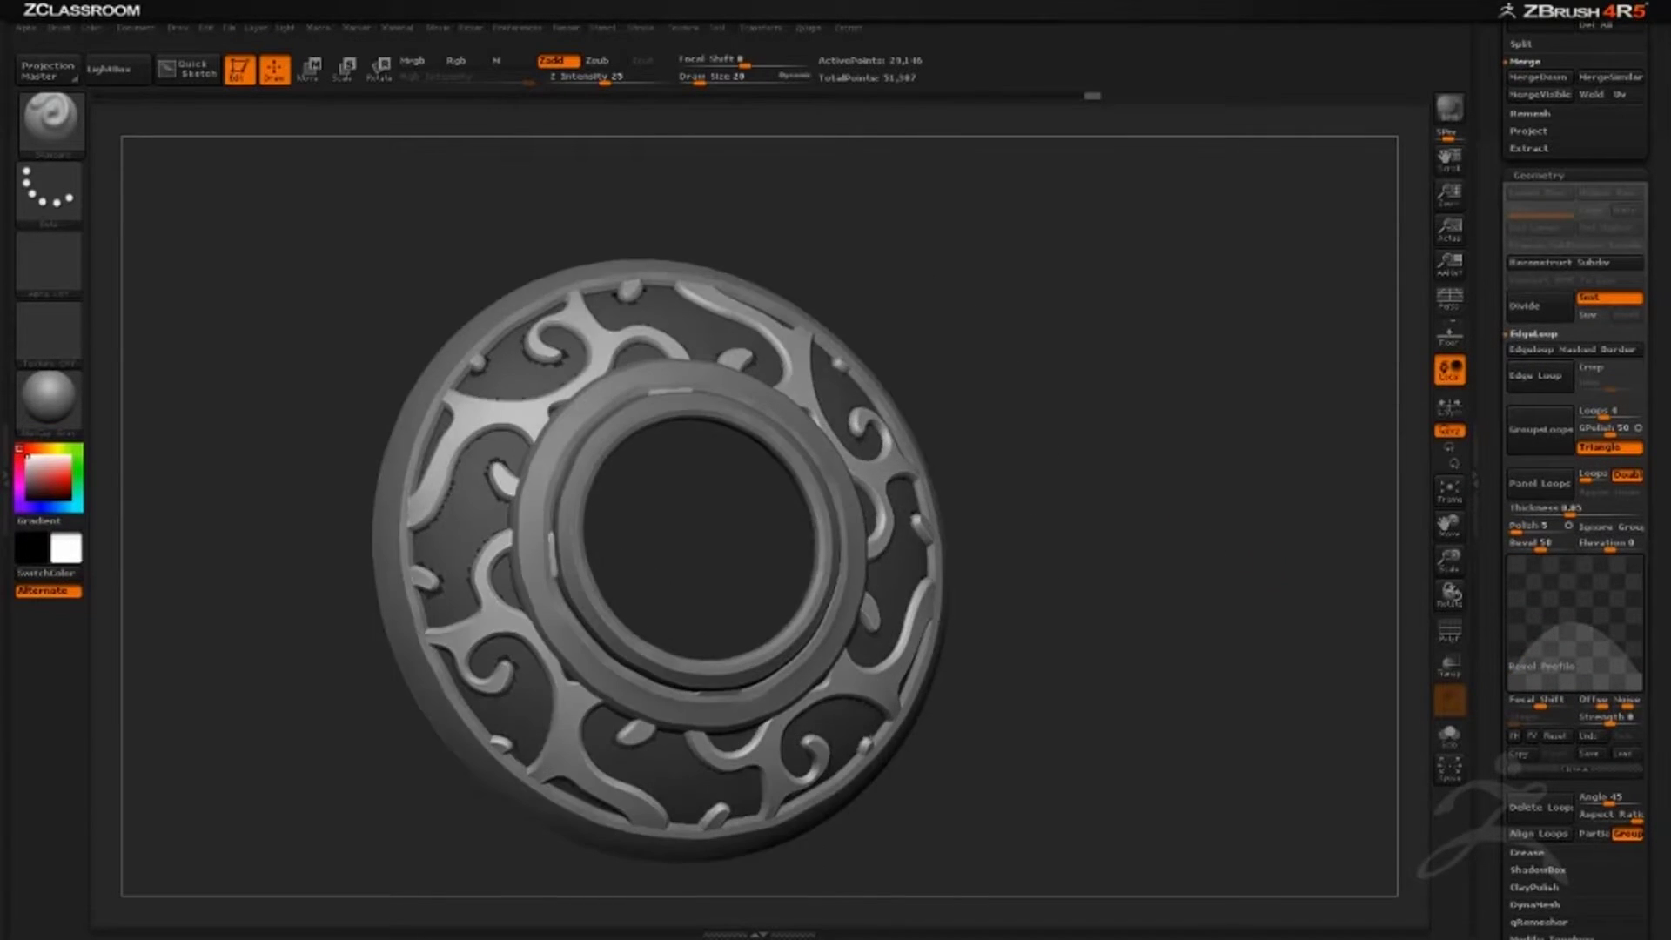
left_click_drag(1223, 450, 1106, 452)
left_click_drag(910, 440, 1127, 450)
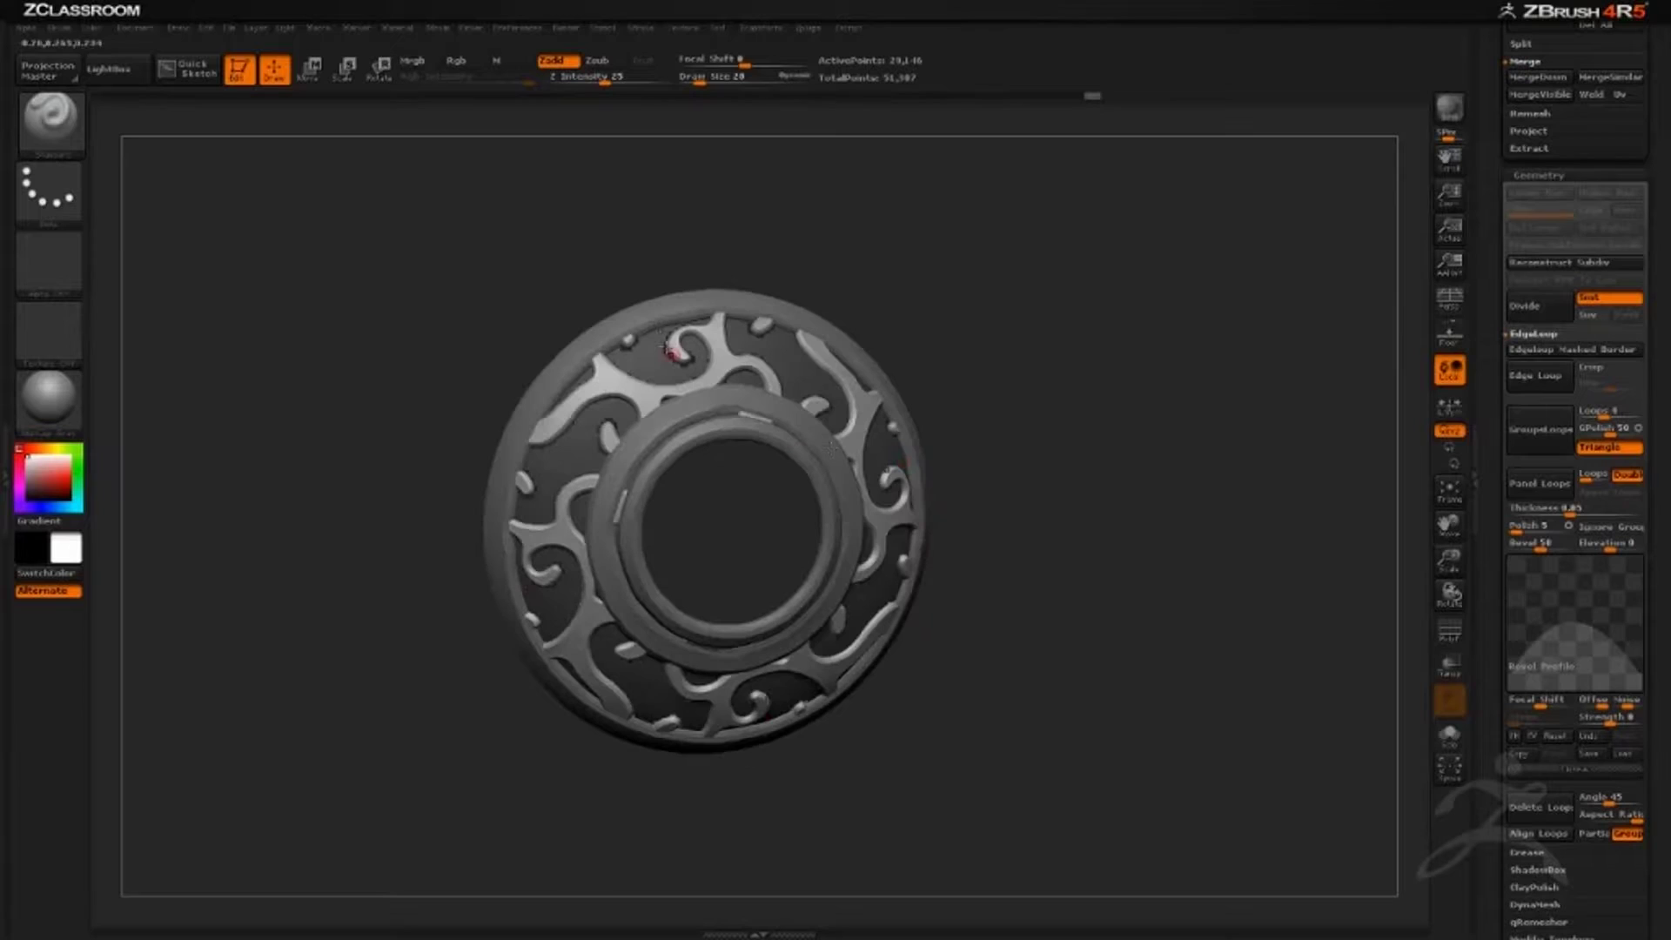
left_click_drag(677, 340, 890, 489)
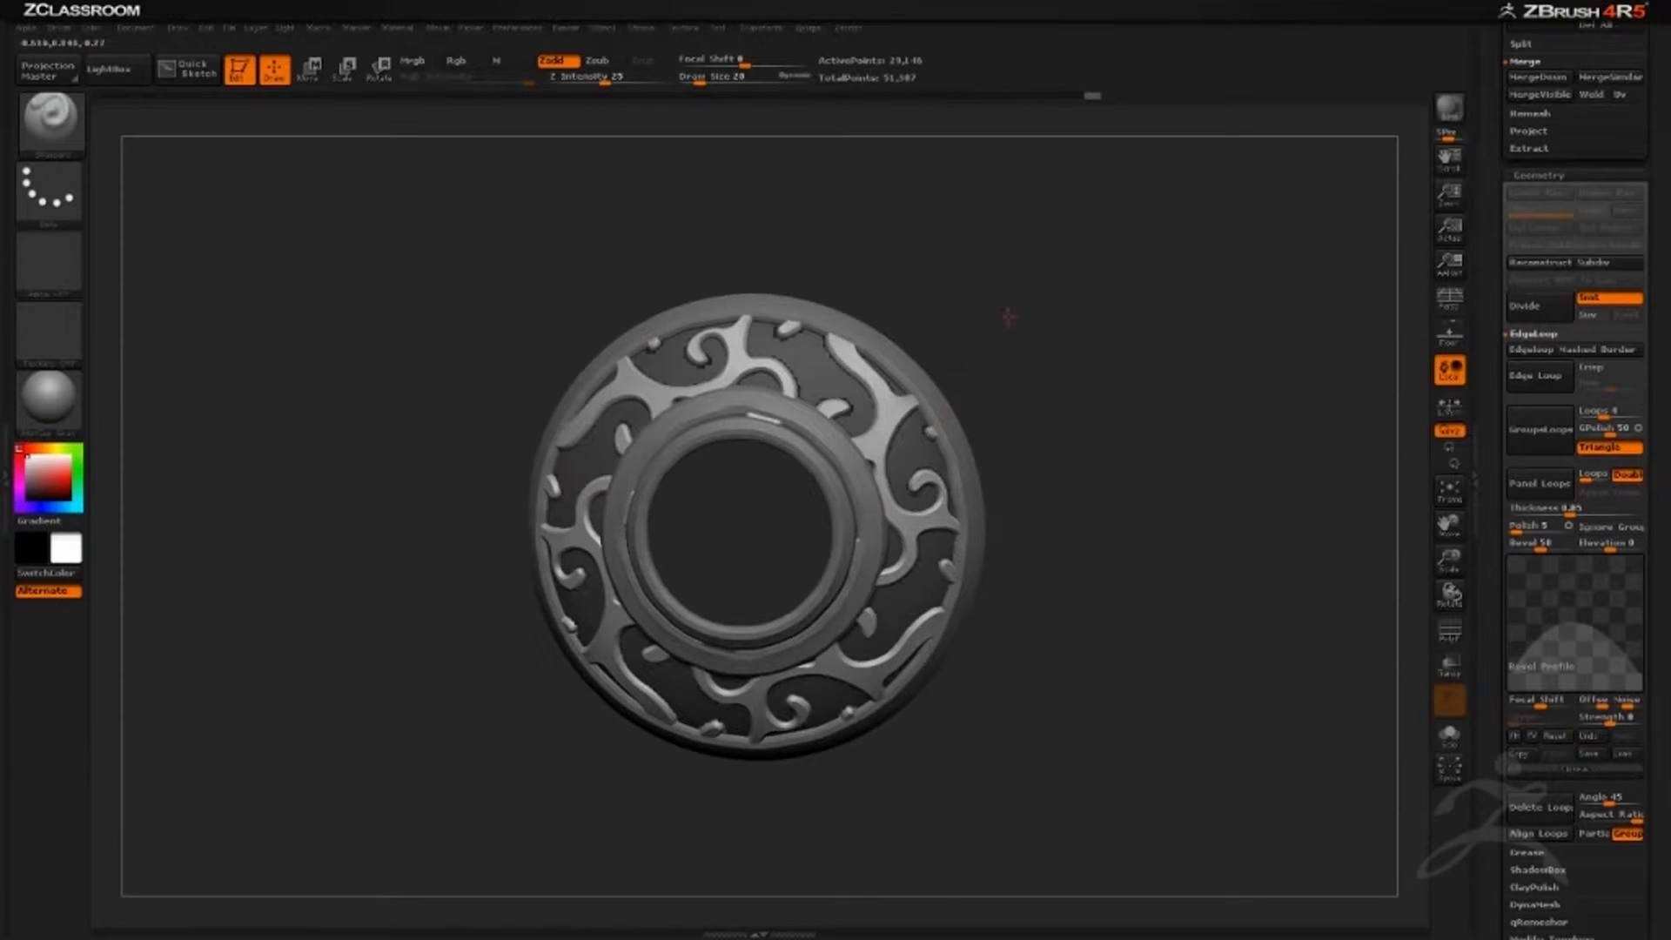
left_click_drag(1008, 316, 675, 359)
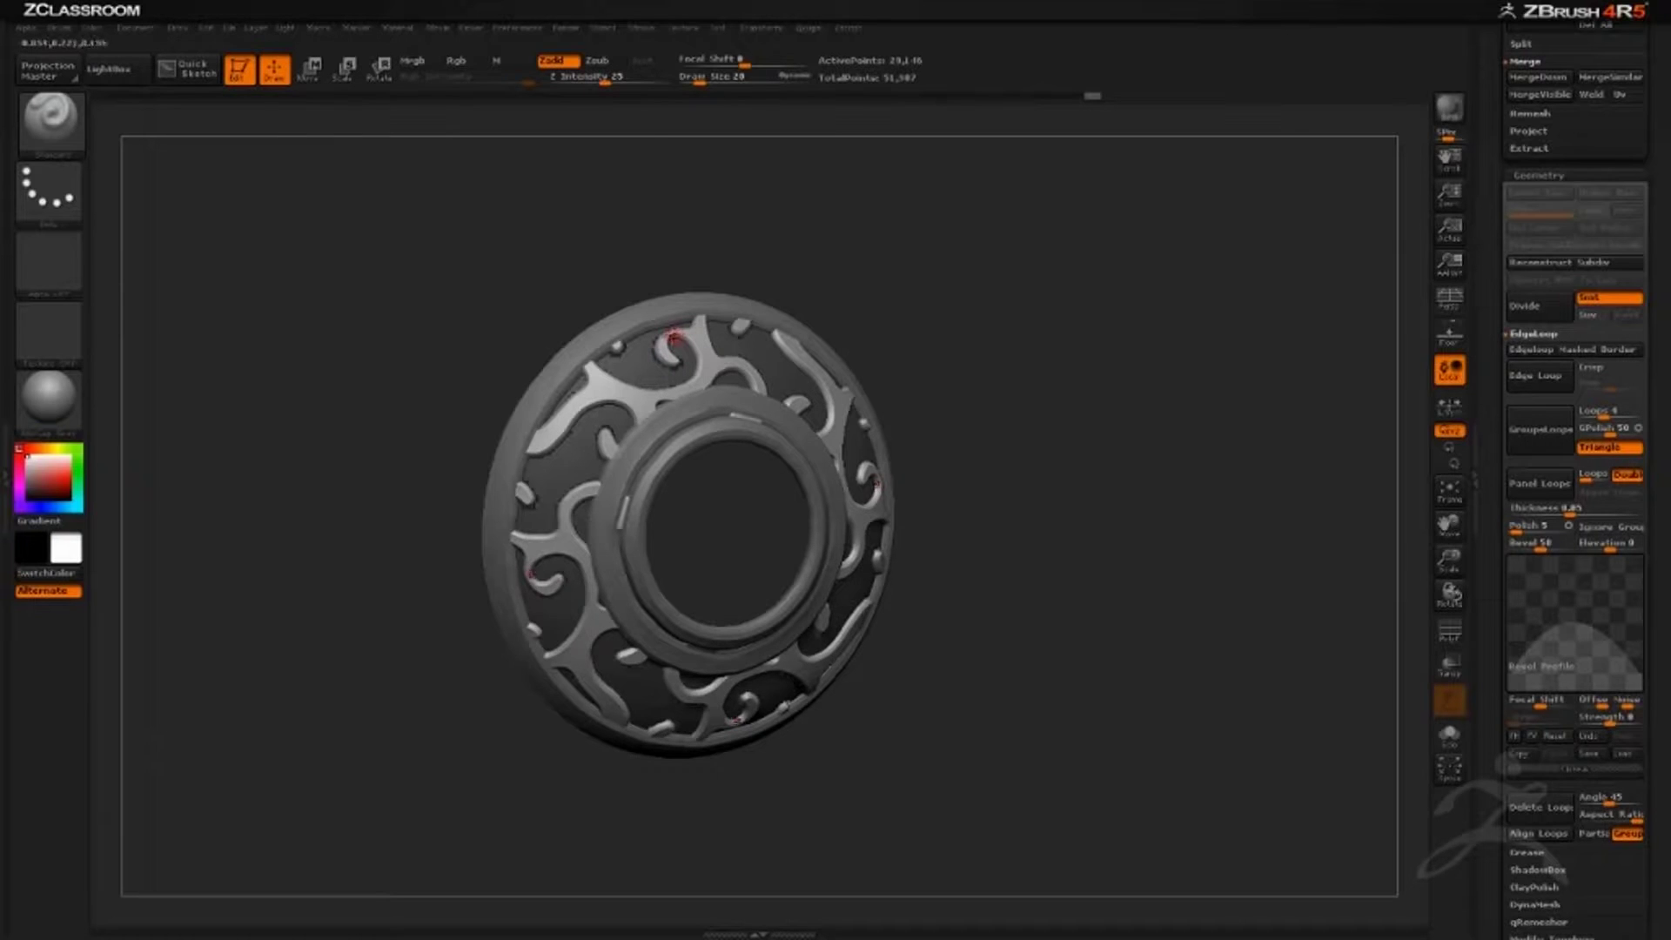
left_click_drag(1014, 372, 877, 424)
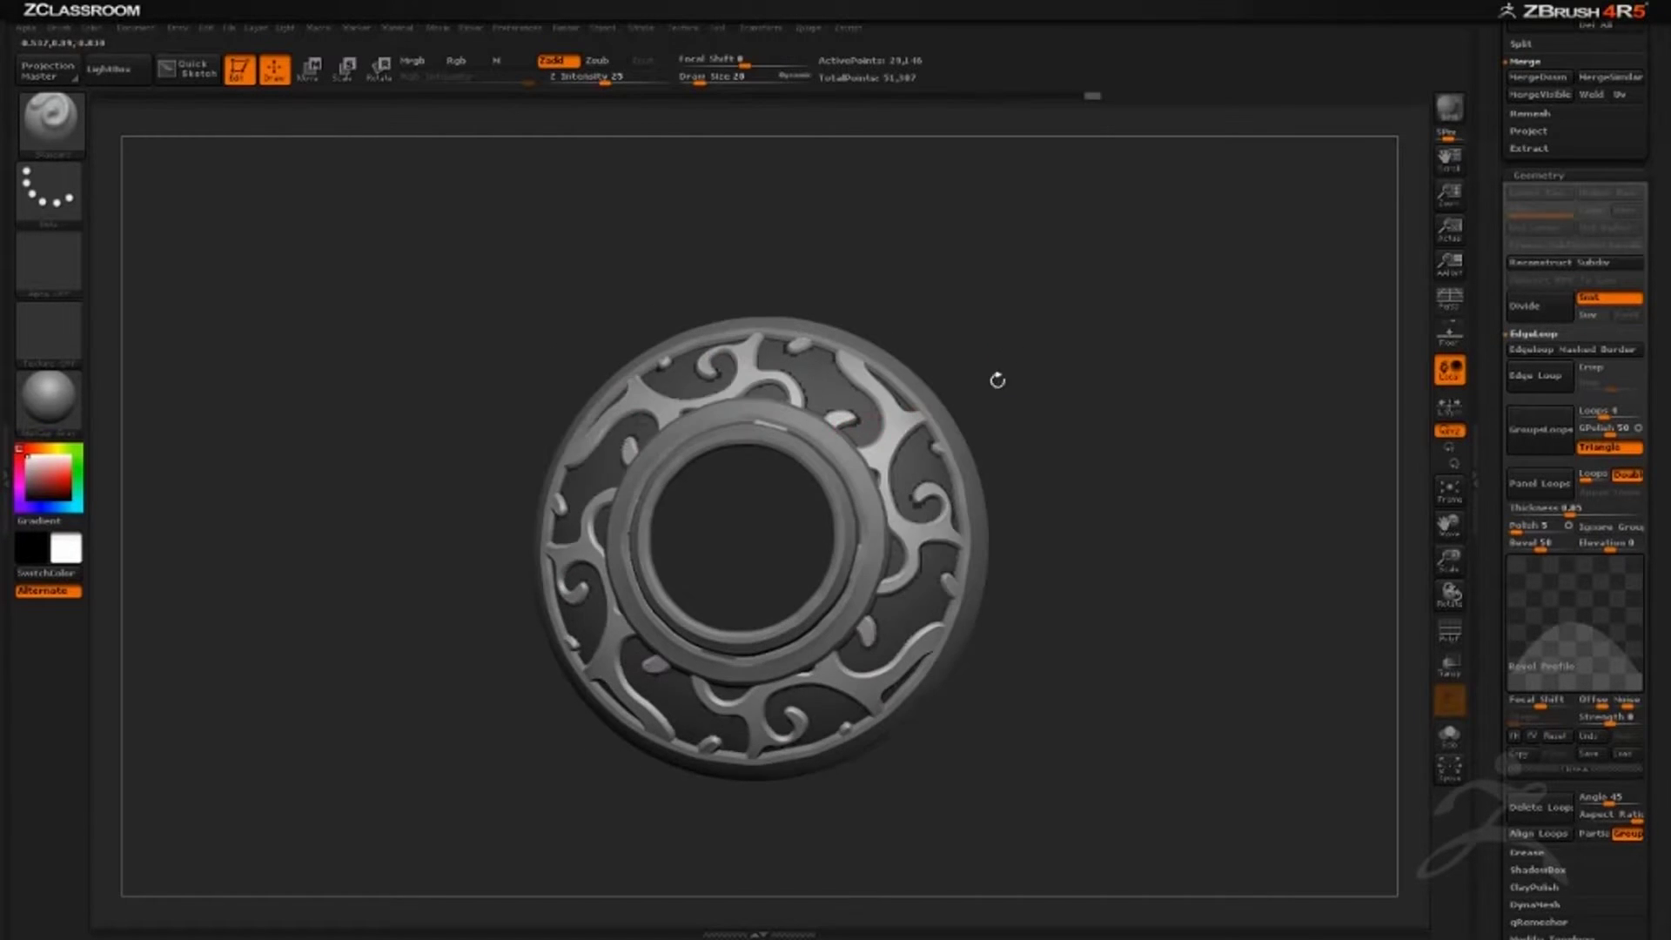
left_click_drag(998, 380, 1222, 562)
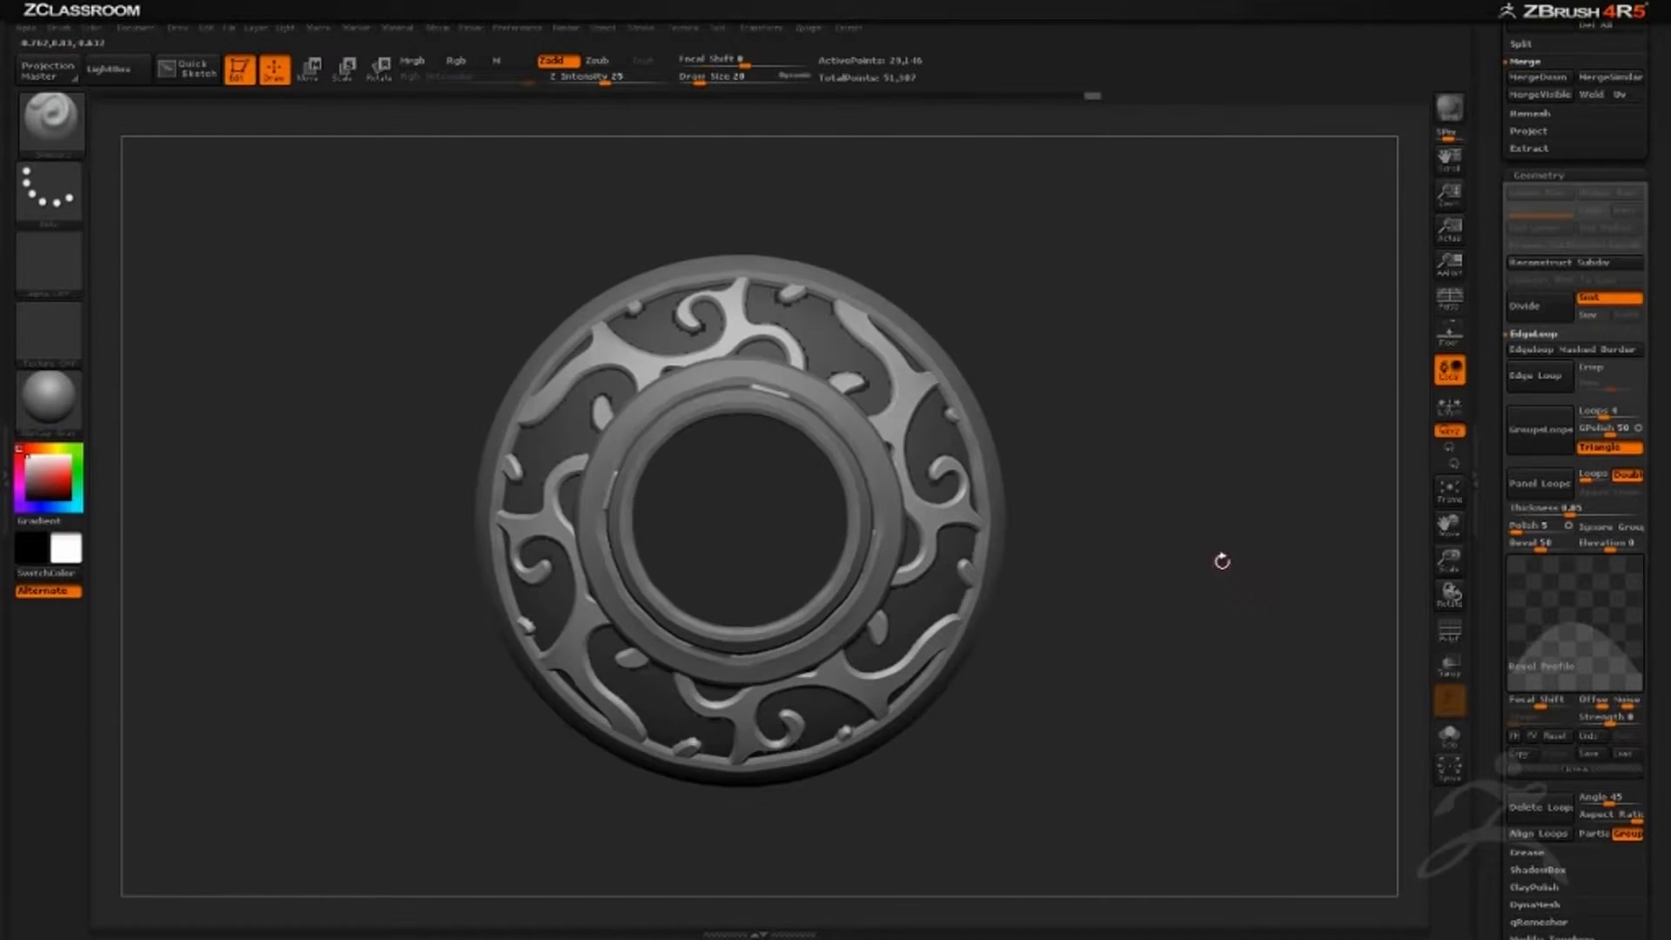
left_click_drag(1204, 394, 1042, 373)
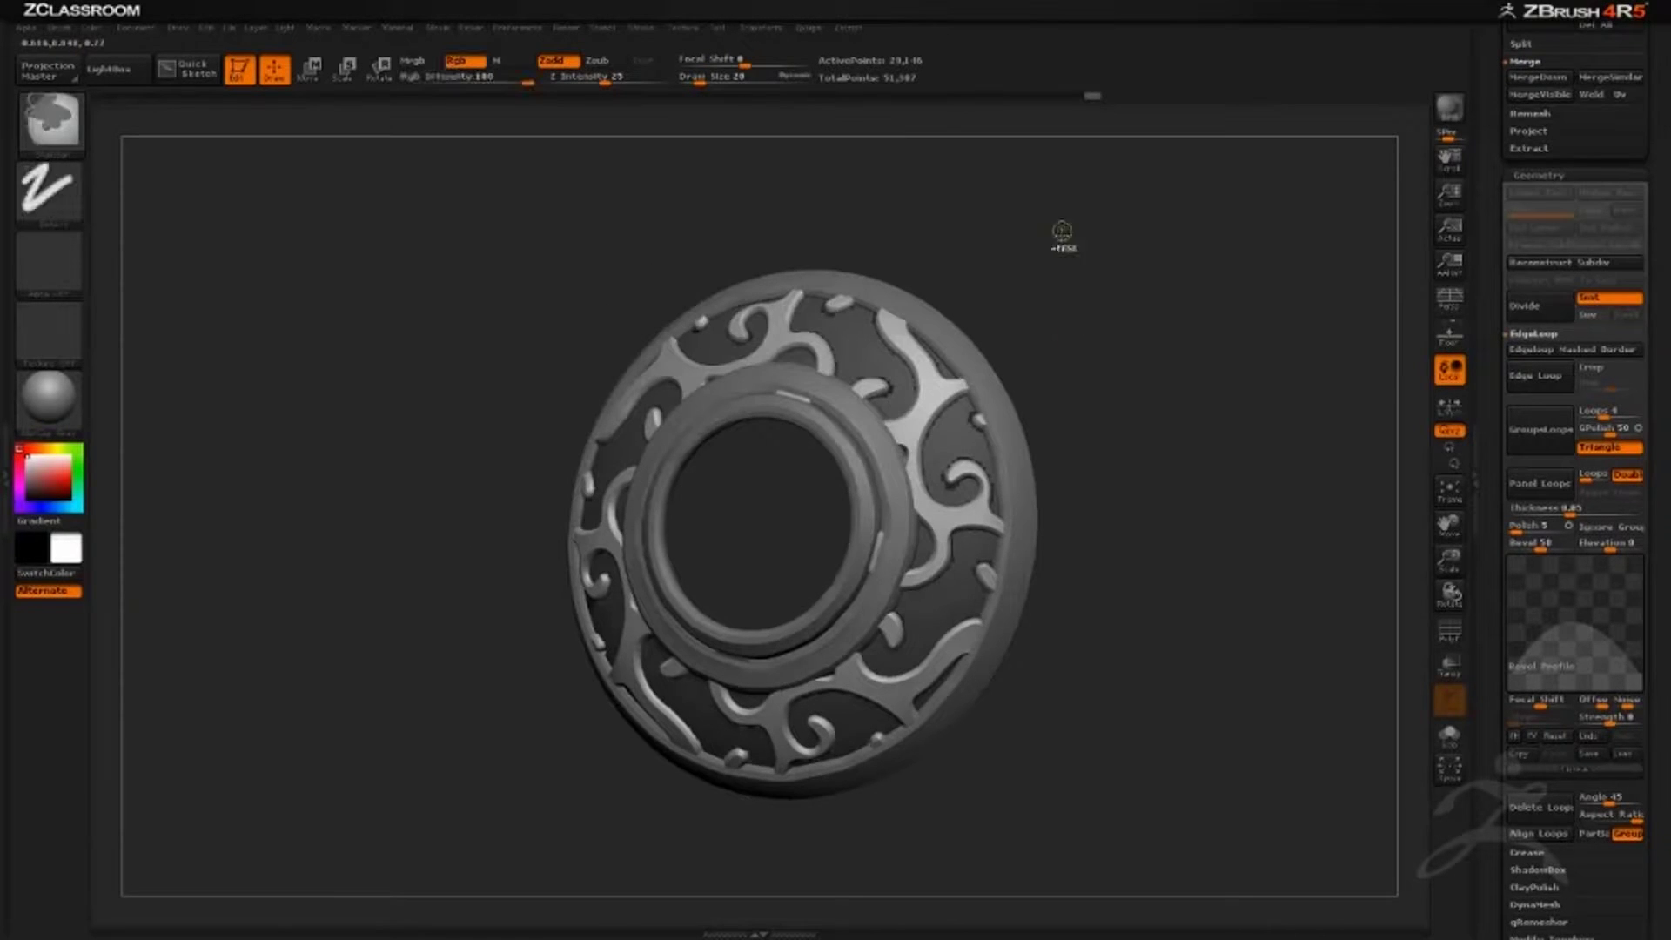
Hide the backing surface between the scrolls so only the raised scrollwork shows, and delete the hidden geometry.
left_click_drag(1097, 461, 1118, 562, "ctrl")
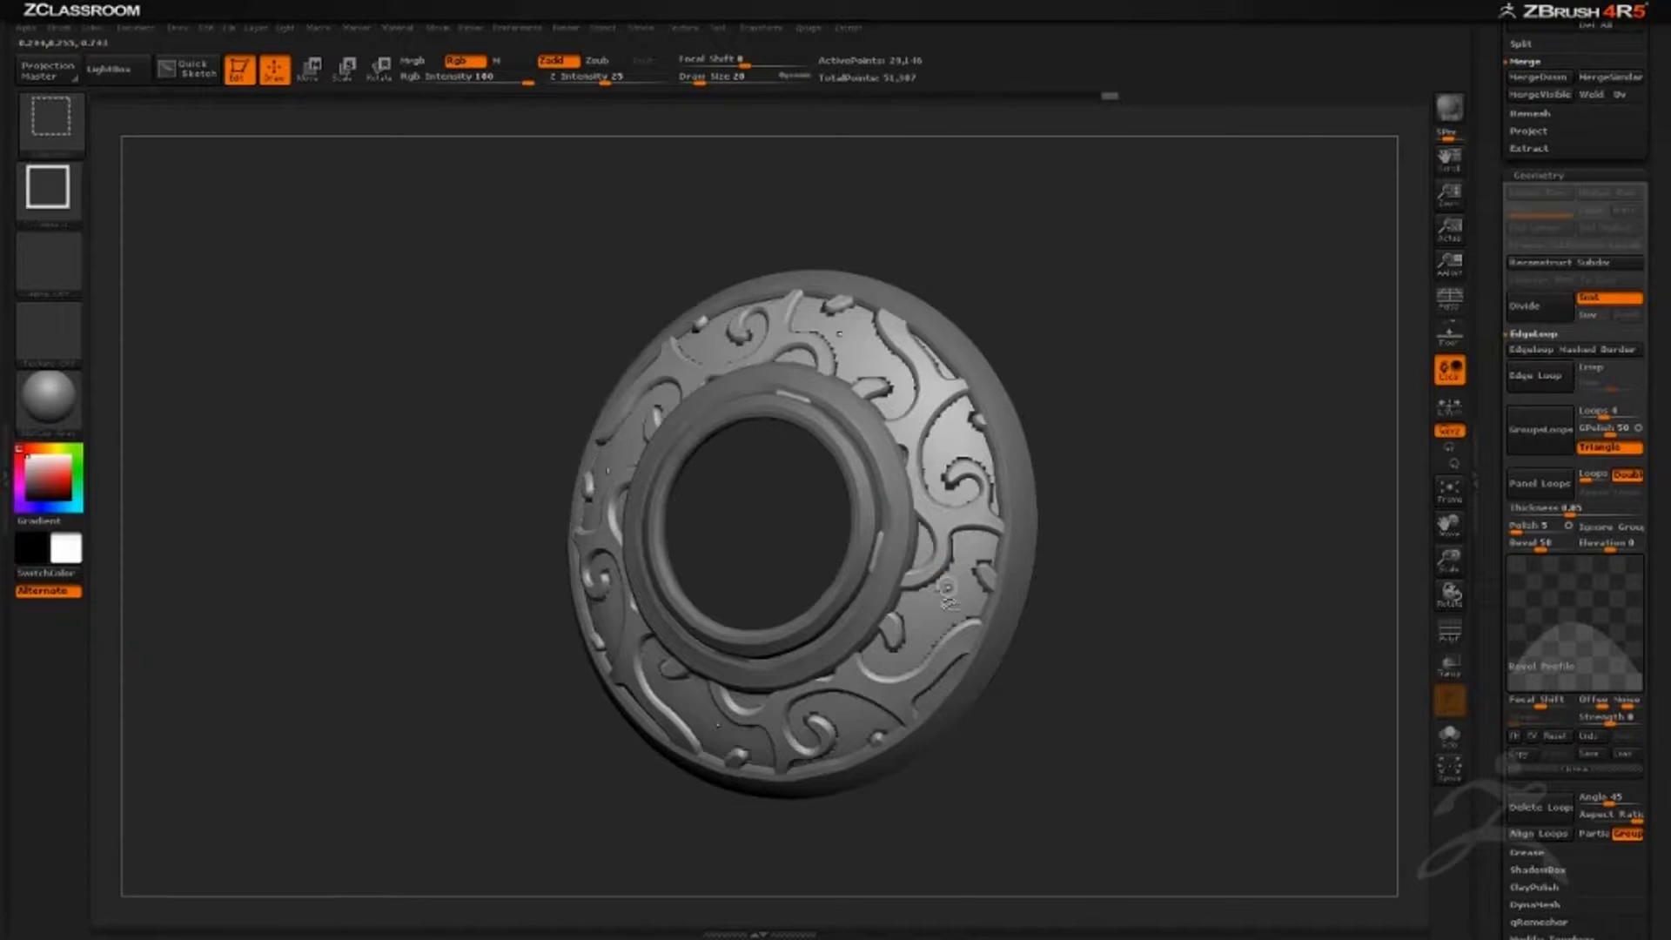
left_click(943, 602, "ctrl+shift")
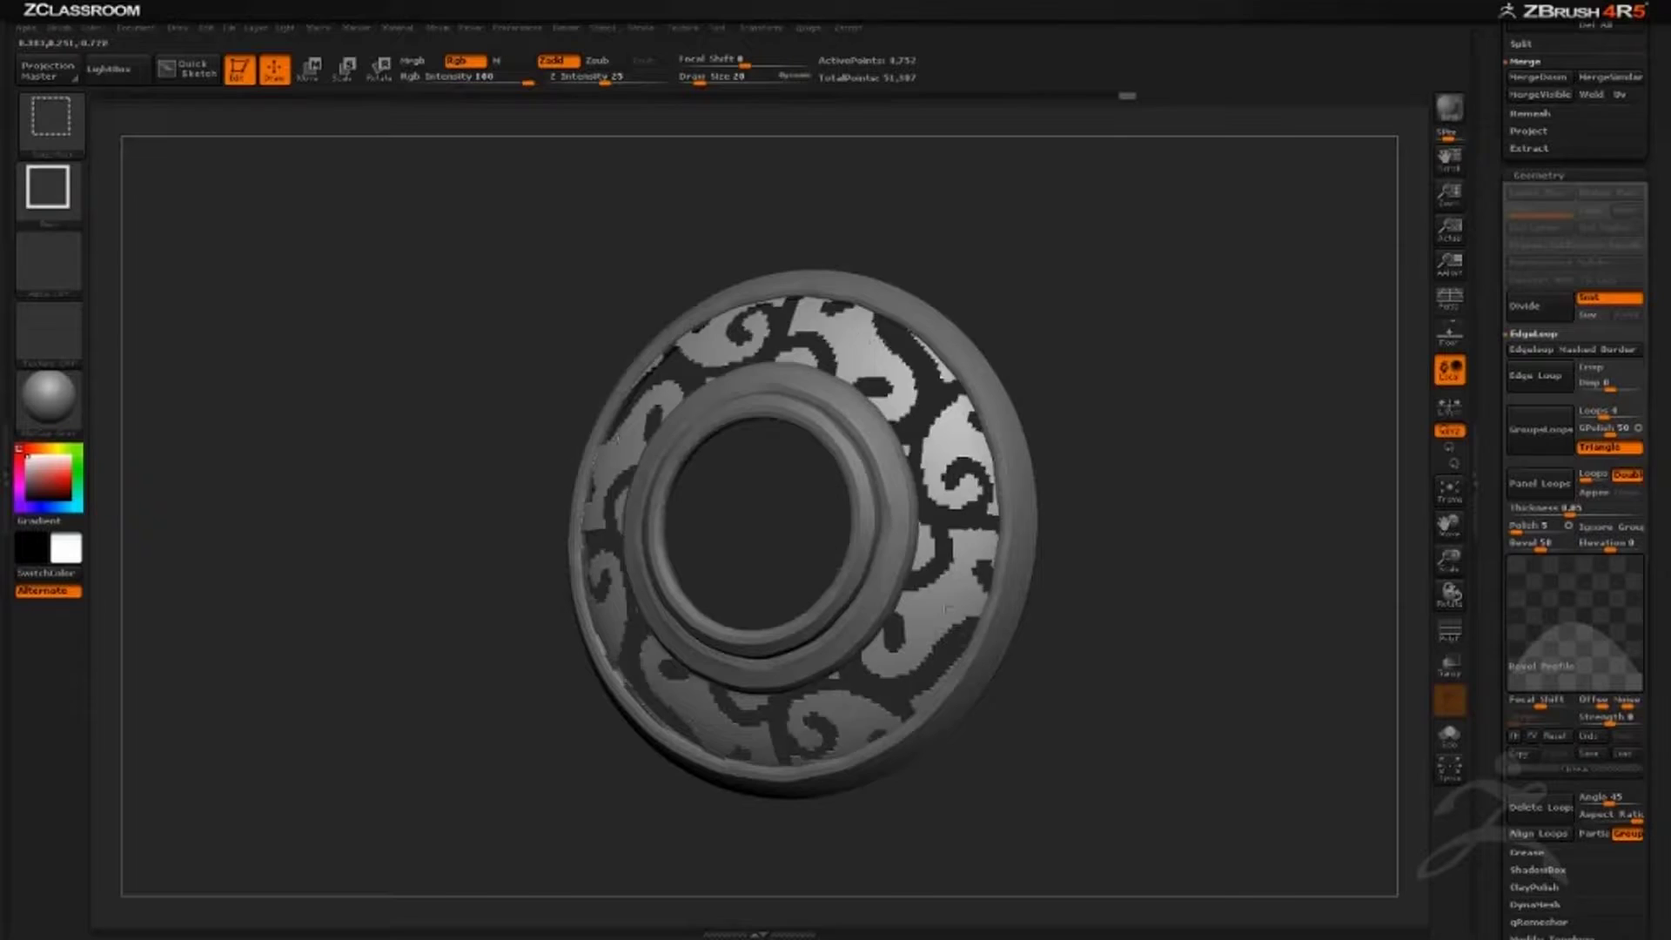
mouse_move(1170, 471)
left_mouse_down("ctrl+shift")
mouse_move(1215, 492)
mouse_move(1262, 470)
mouse_move(1164, 432)
mouse_move(1136, 481)
mouse_move(971, 442)
left_mouse_up("ctrl+shift")
left_click_drag(1169, 300, 1282, 383)
scroll(1514, 523, "down", 5)
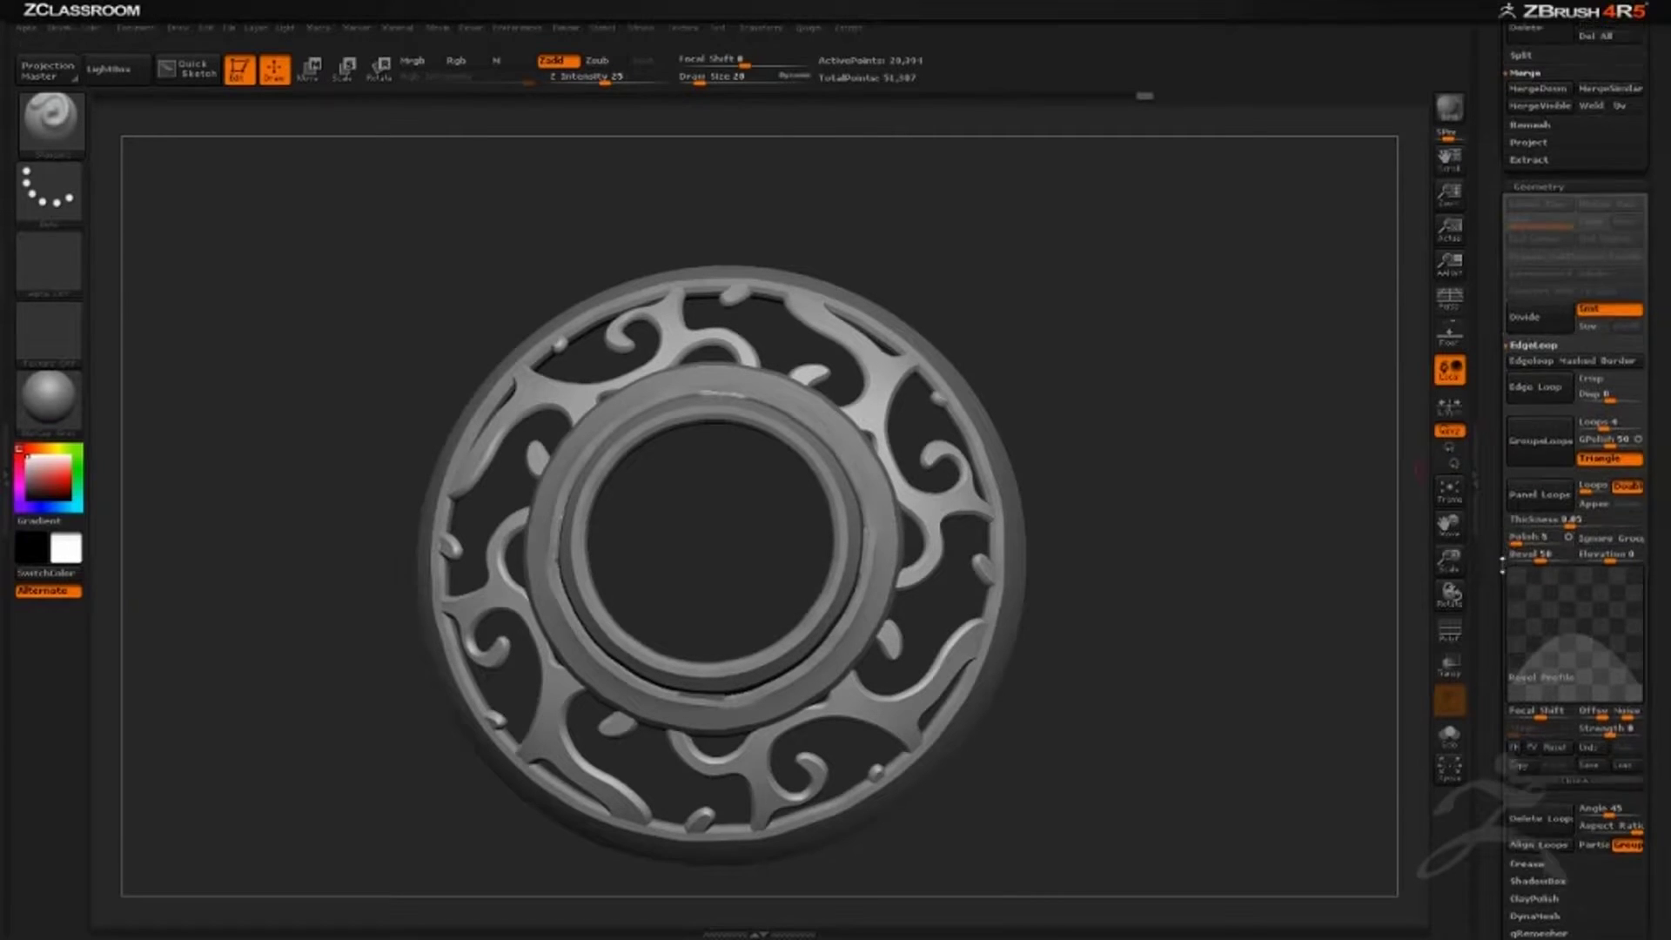
left_click(1537, 533)
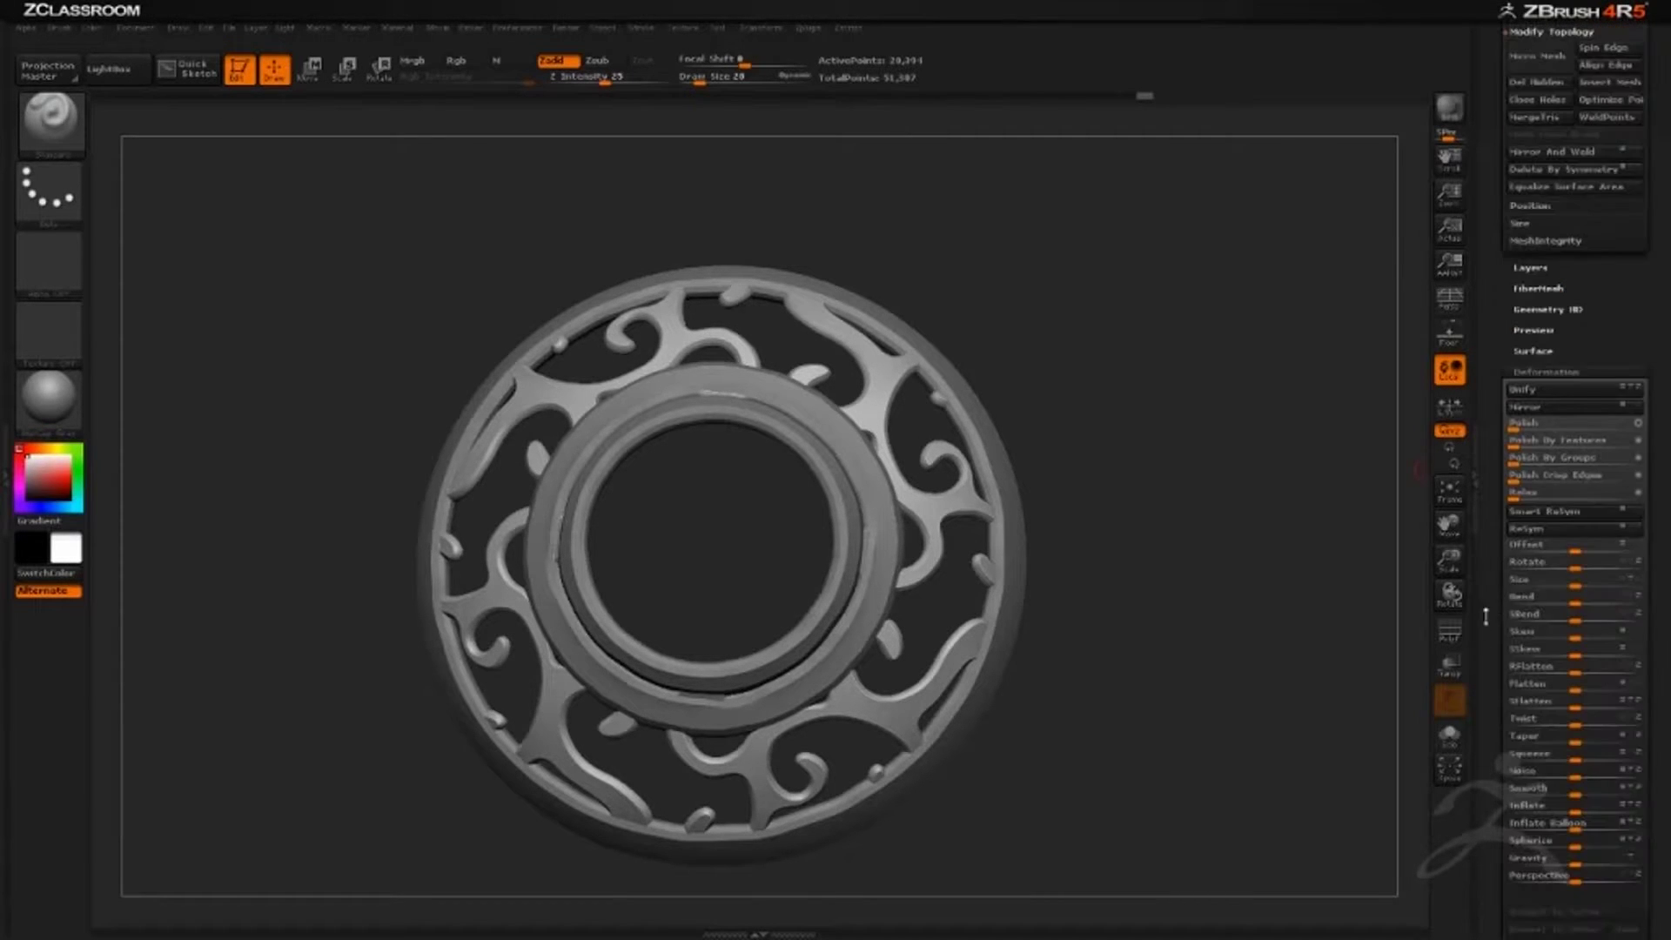
left_click_drag(1490, 389, 1497, 477)
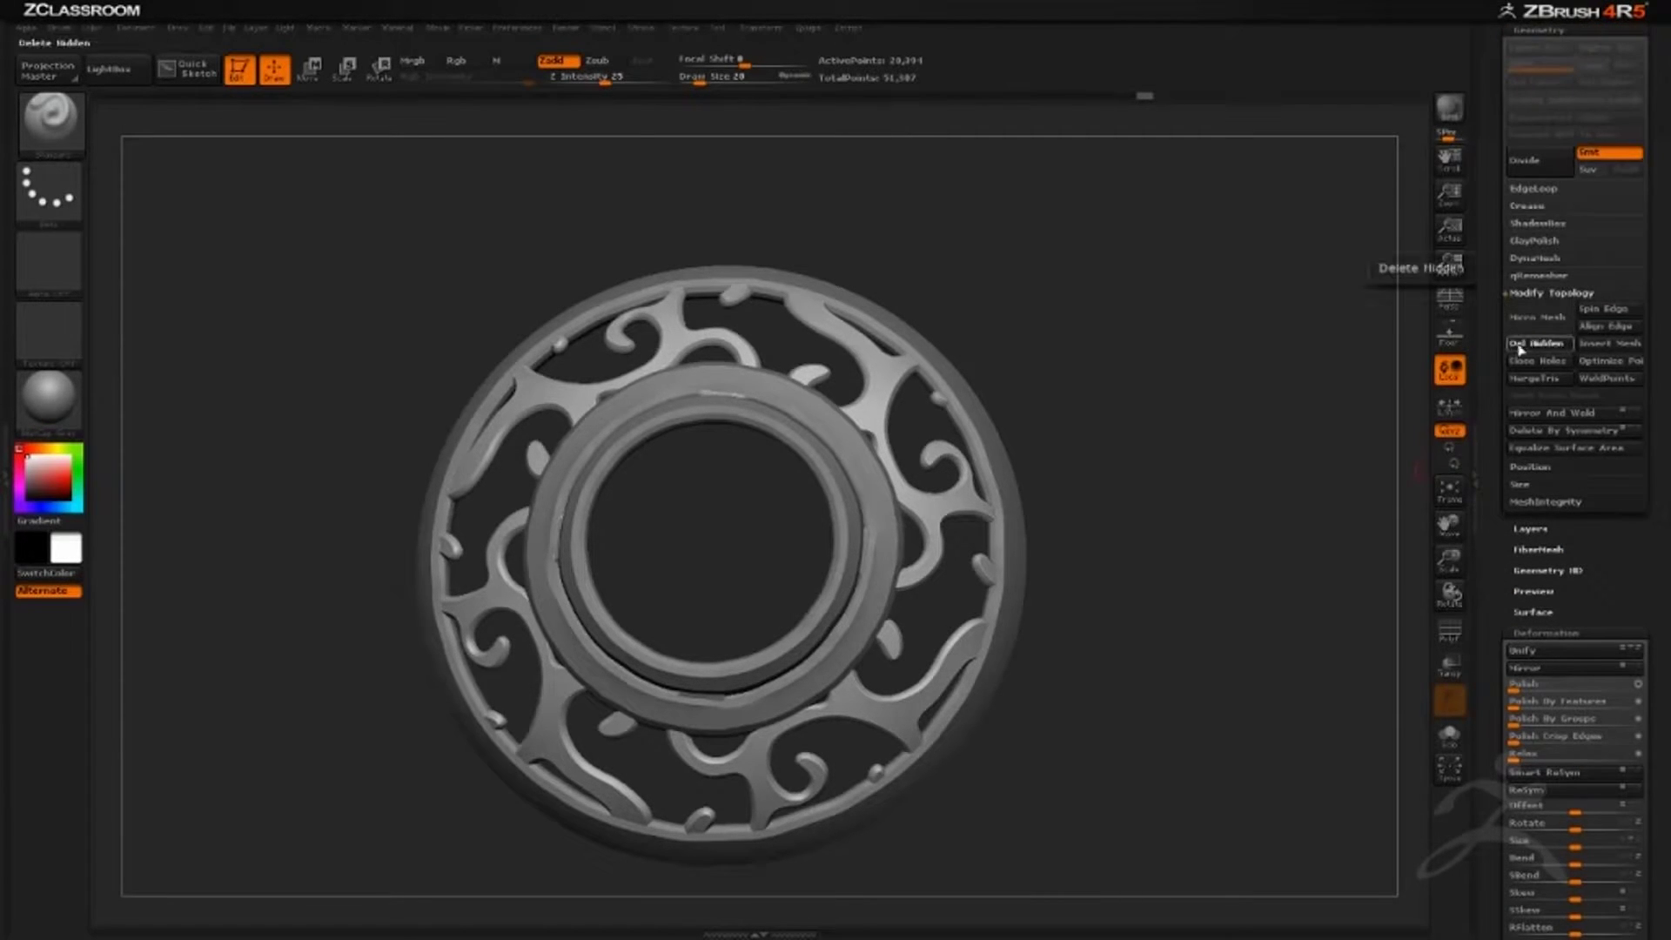
left_click(1519, 346)
Turn on visibility for the PolySphere2 sphere in the ornament's centre and make it the active subtool.
mouse_move(1207, 442)
left_mouse_down()
mouse_move(1229, 458)
mouse_move(1227, 388)
mouse_move(1093, 451)
mouse_move(1208, 423)
left_mouse_up()
mouse_move(1209, 423)
left_mouse_down("alt")
mouse_move(1239, 494)
mouse_move(1157, 369)
mouse_move(1228, 391)
mouse_move(1088, 418)
mouse_move(975, 400)
mouse_move(1258, 369)
mouse_move(1186, 424)
left_mouse_up("alt")
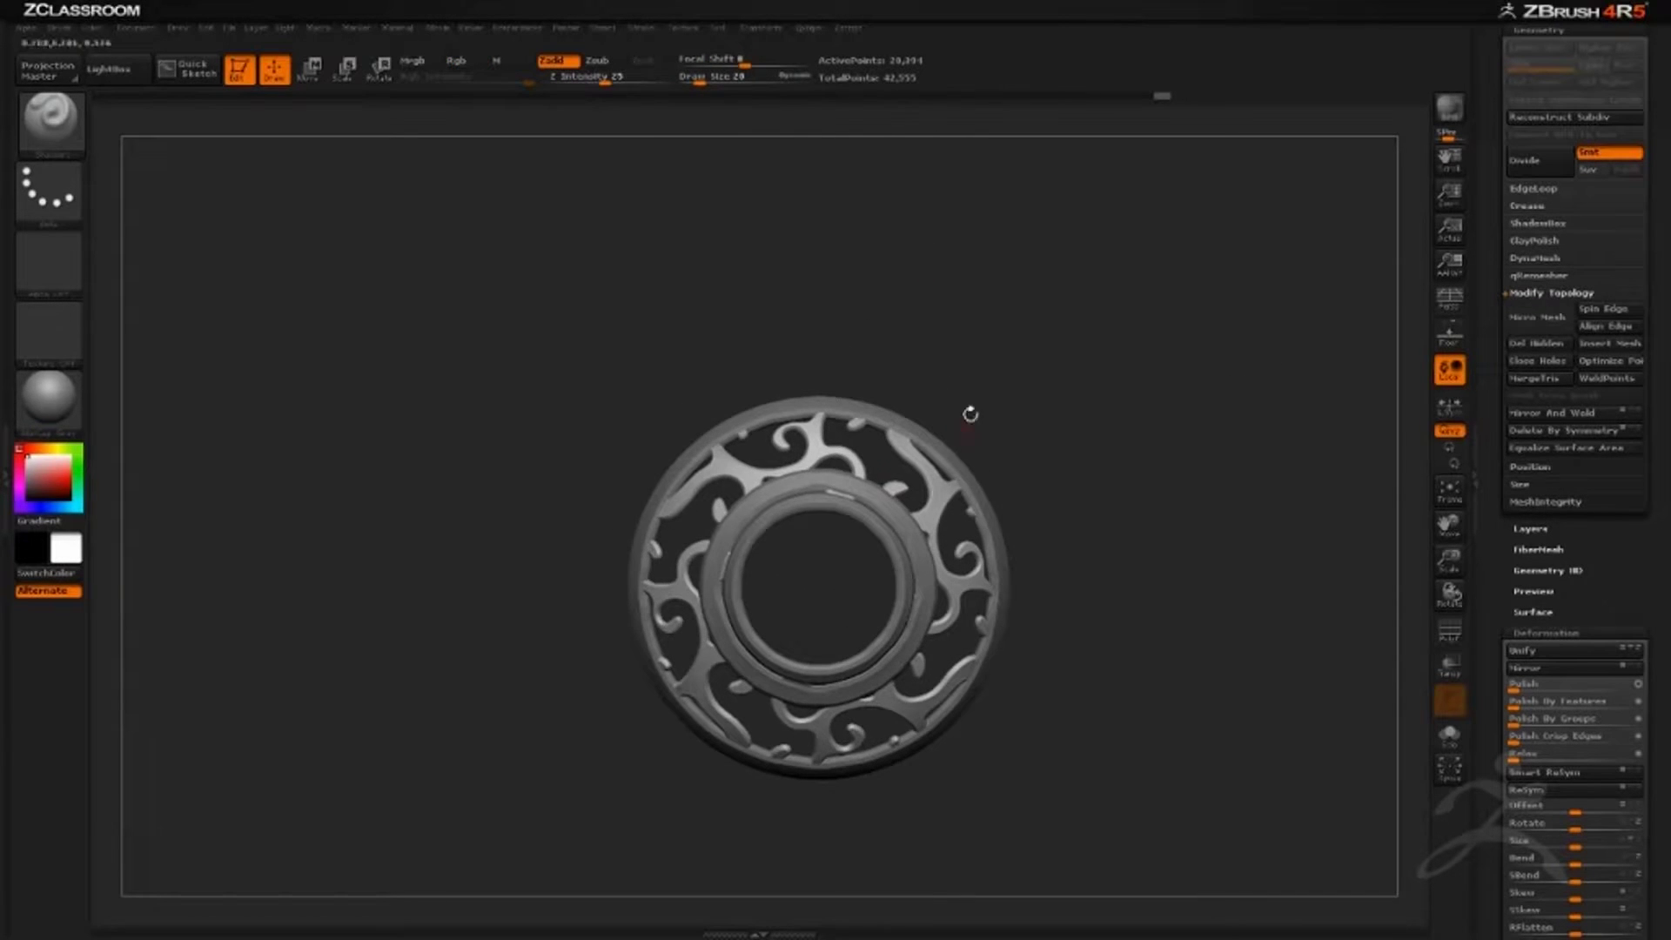
left_click_drag(969, 414, 796, 566)
left_click_drag(959, 326, 889, 517)
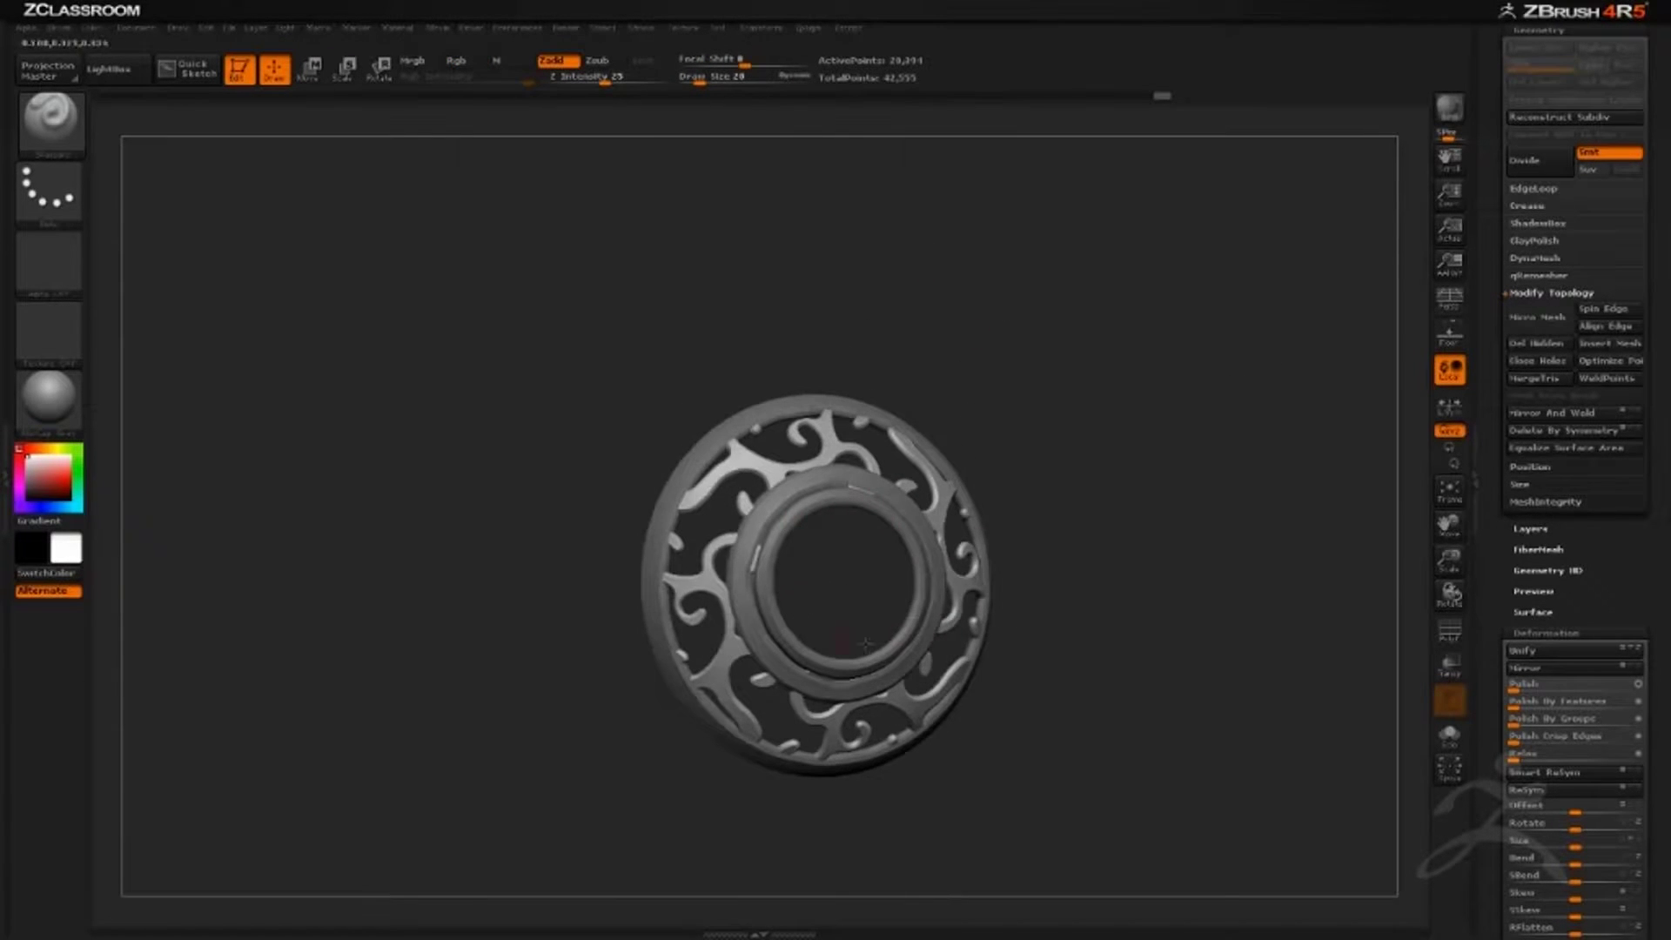
mouse_move(1045, 384)
left_mouse_down()
mouse_move(1070, 419)
mouse_move(982, 432)
mouse_move(1045, 397)
left_mouse_up()
left_click_drag(1493, 226, 1487, 397)
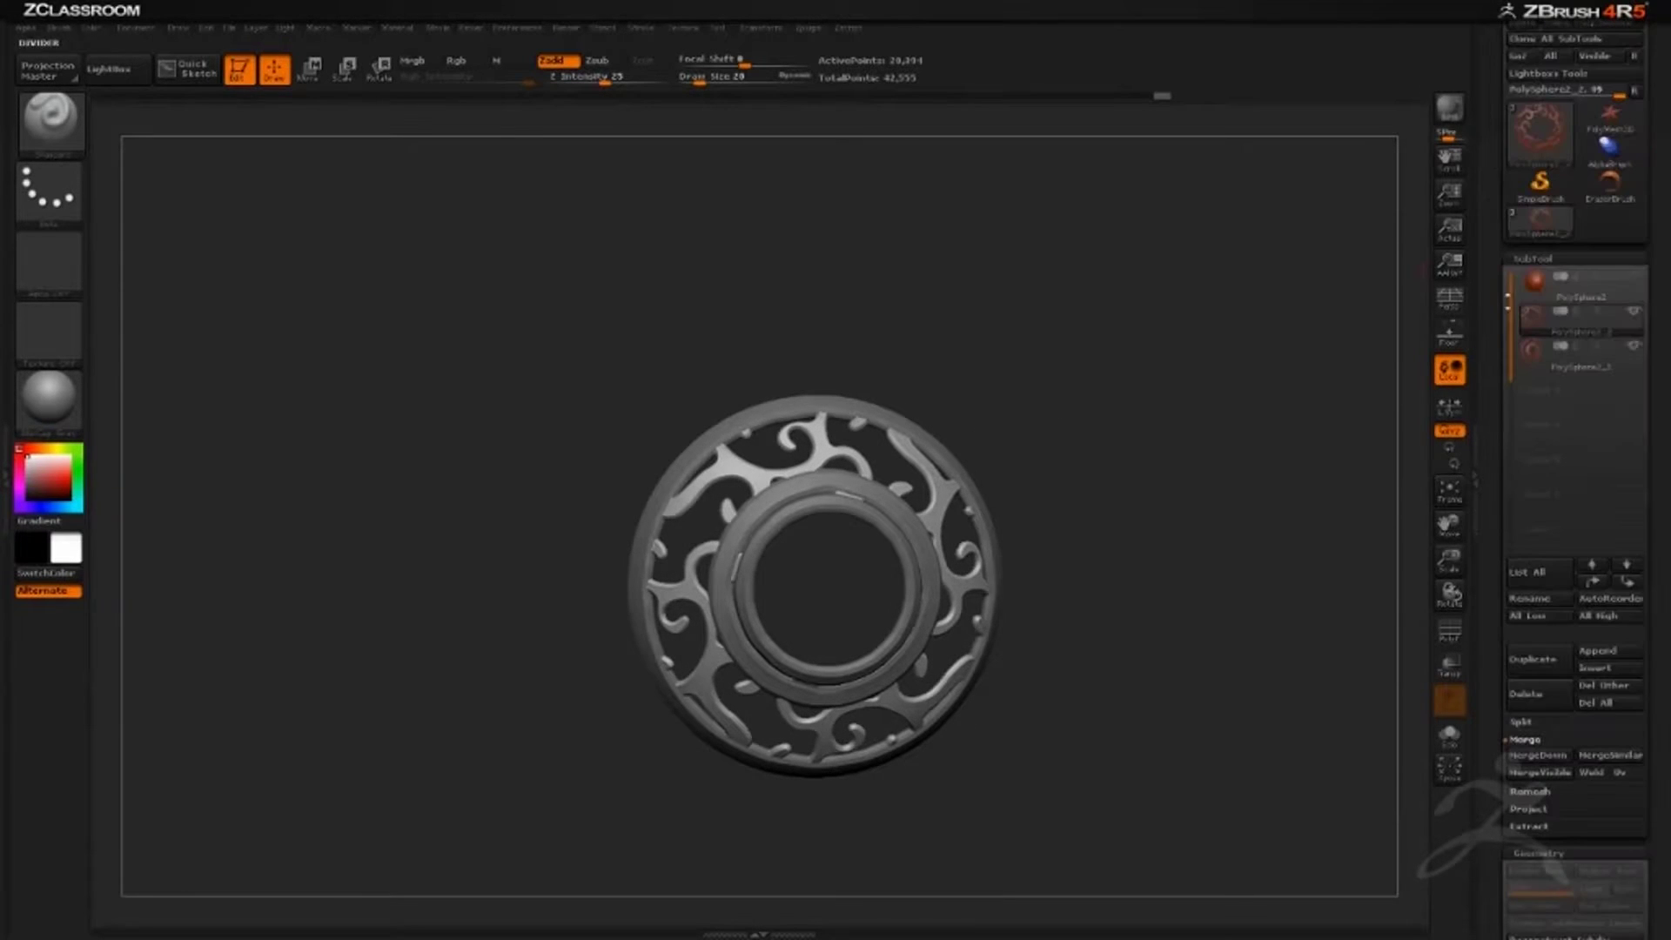
left_click(1635, 276)
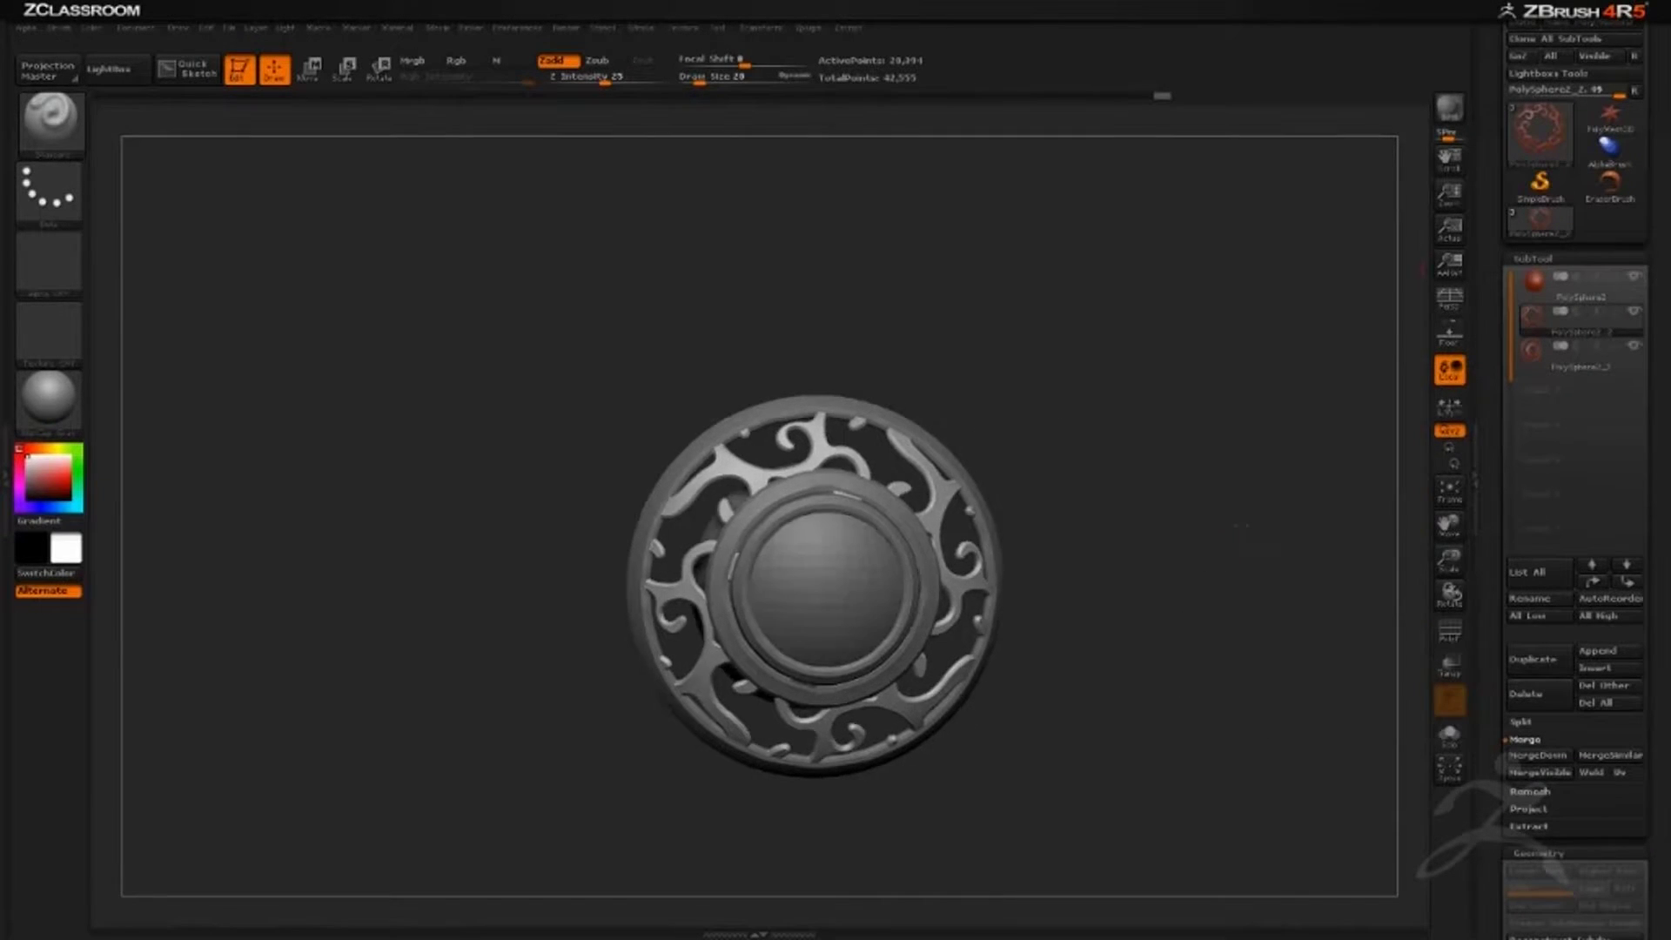
left_click_drag(1214, 530, 1130, 549)
left_click_drag(1119, 424, 1186, 434, "shift")
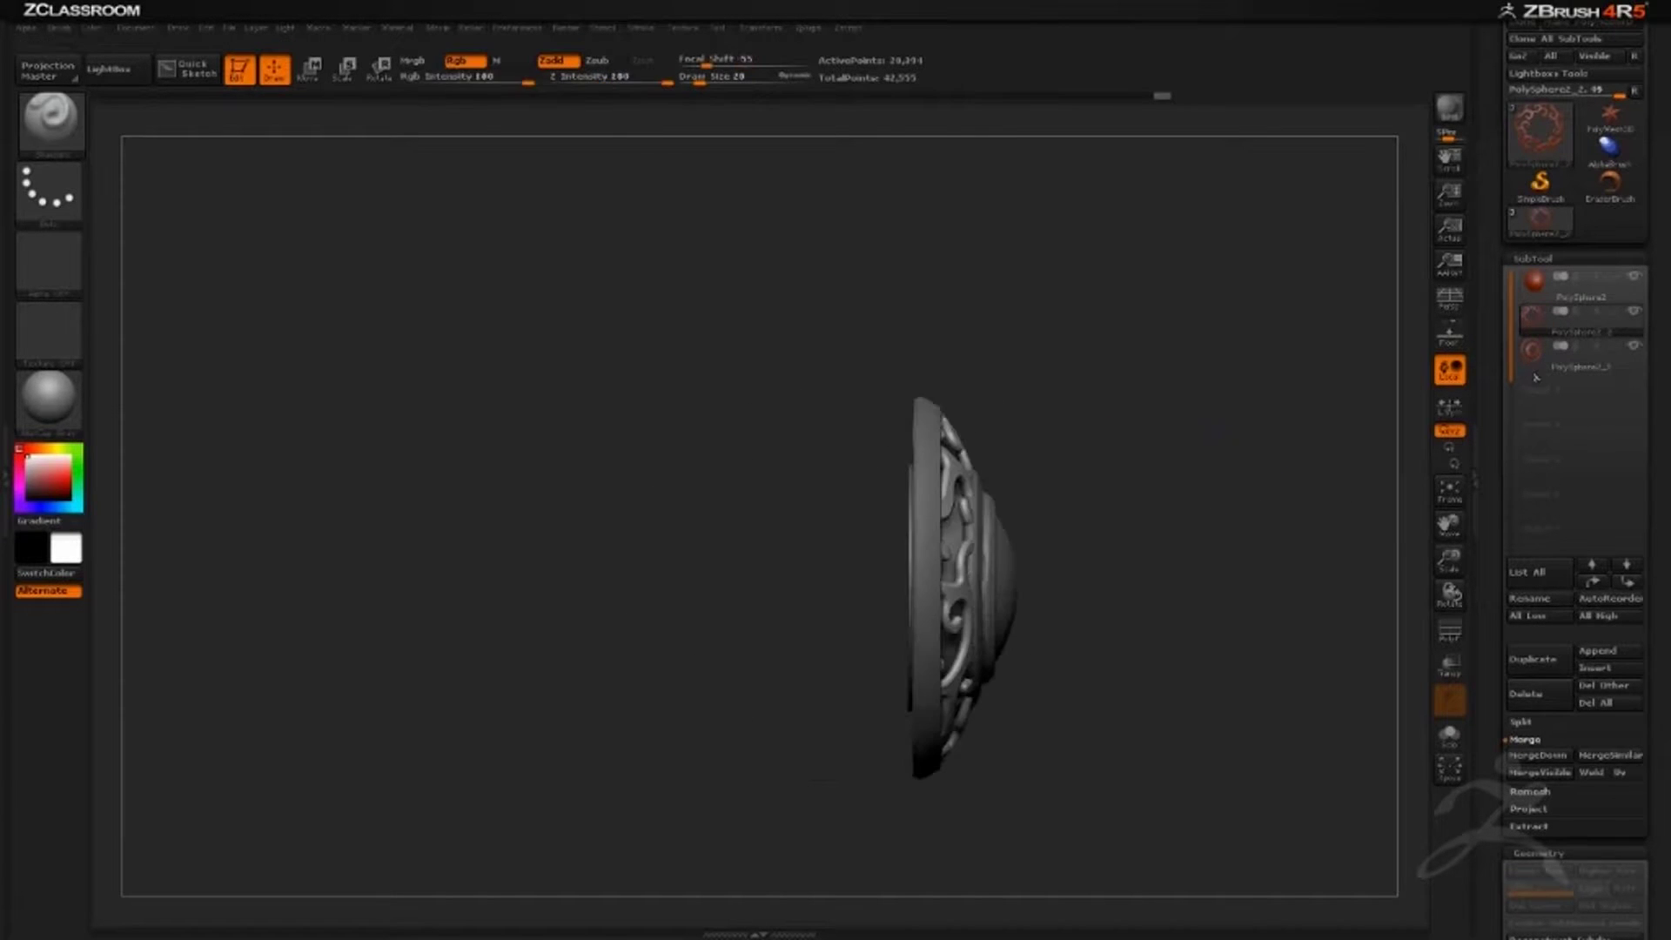
left_click(1610, 291)
Shrink the central sphere slightly with the Size deformation so it sits inside the inner ring.
left_click_drag(1310, 599, 1277, 634)
left_click_drag(1491, 616, 1460, 394)
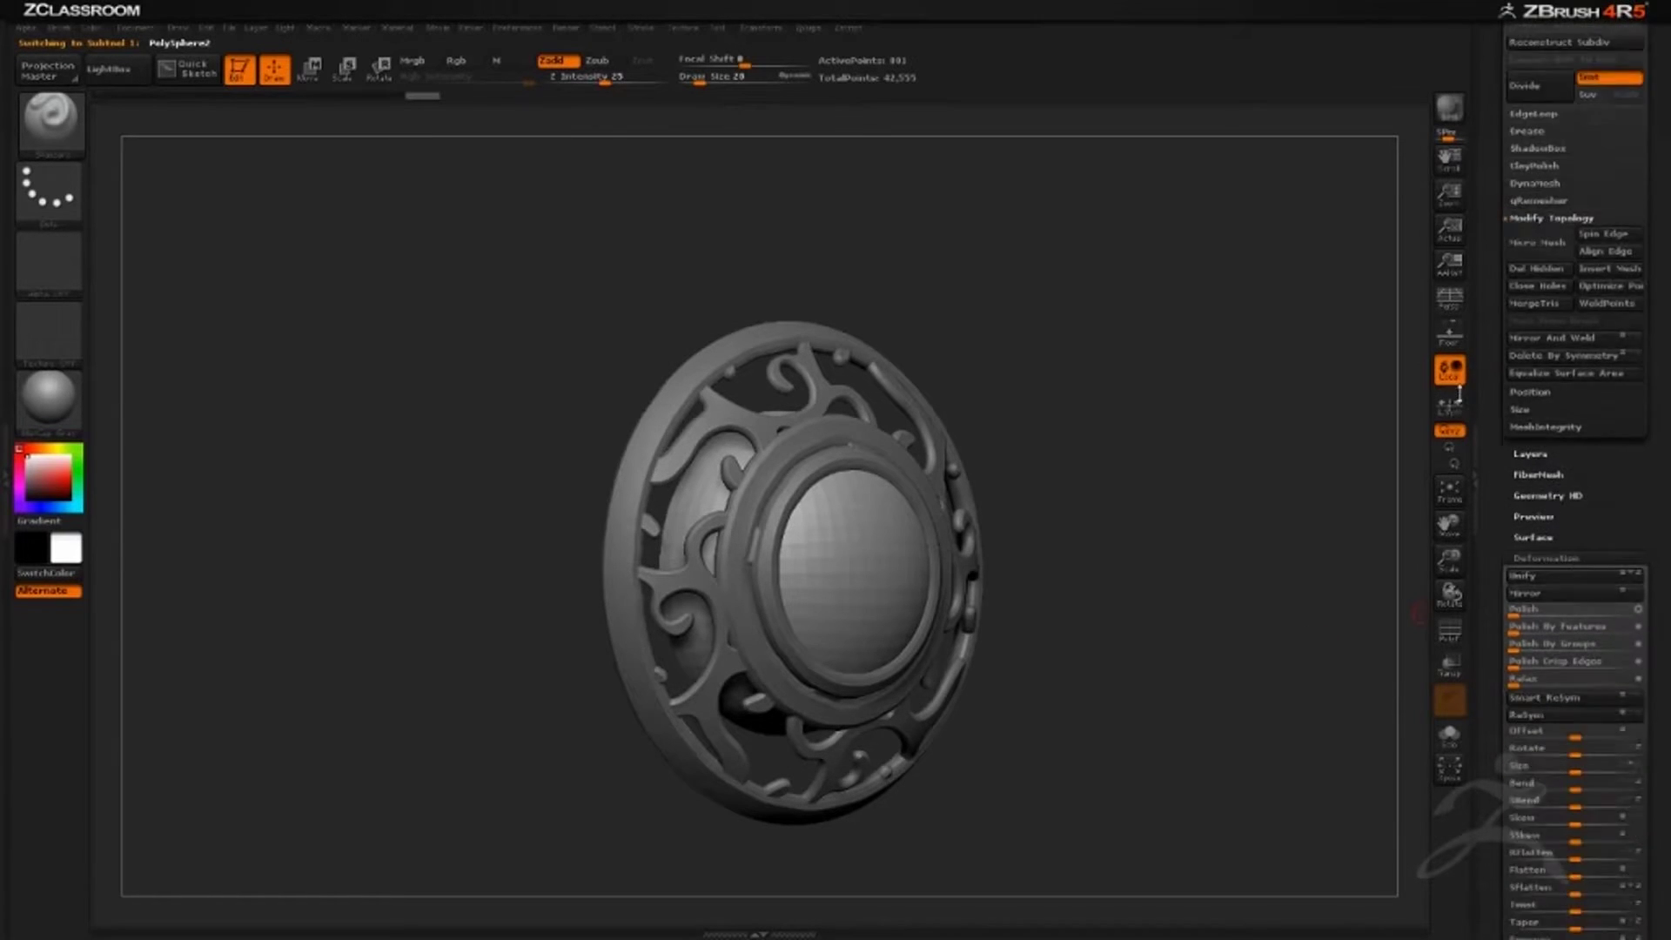
scroll(1476, 427, "down", 3)
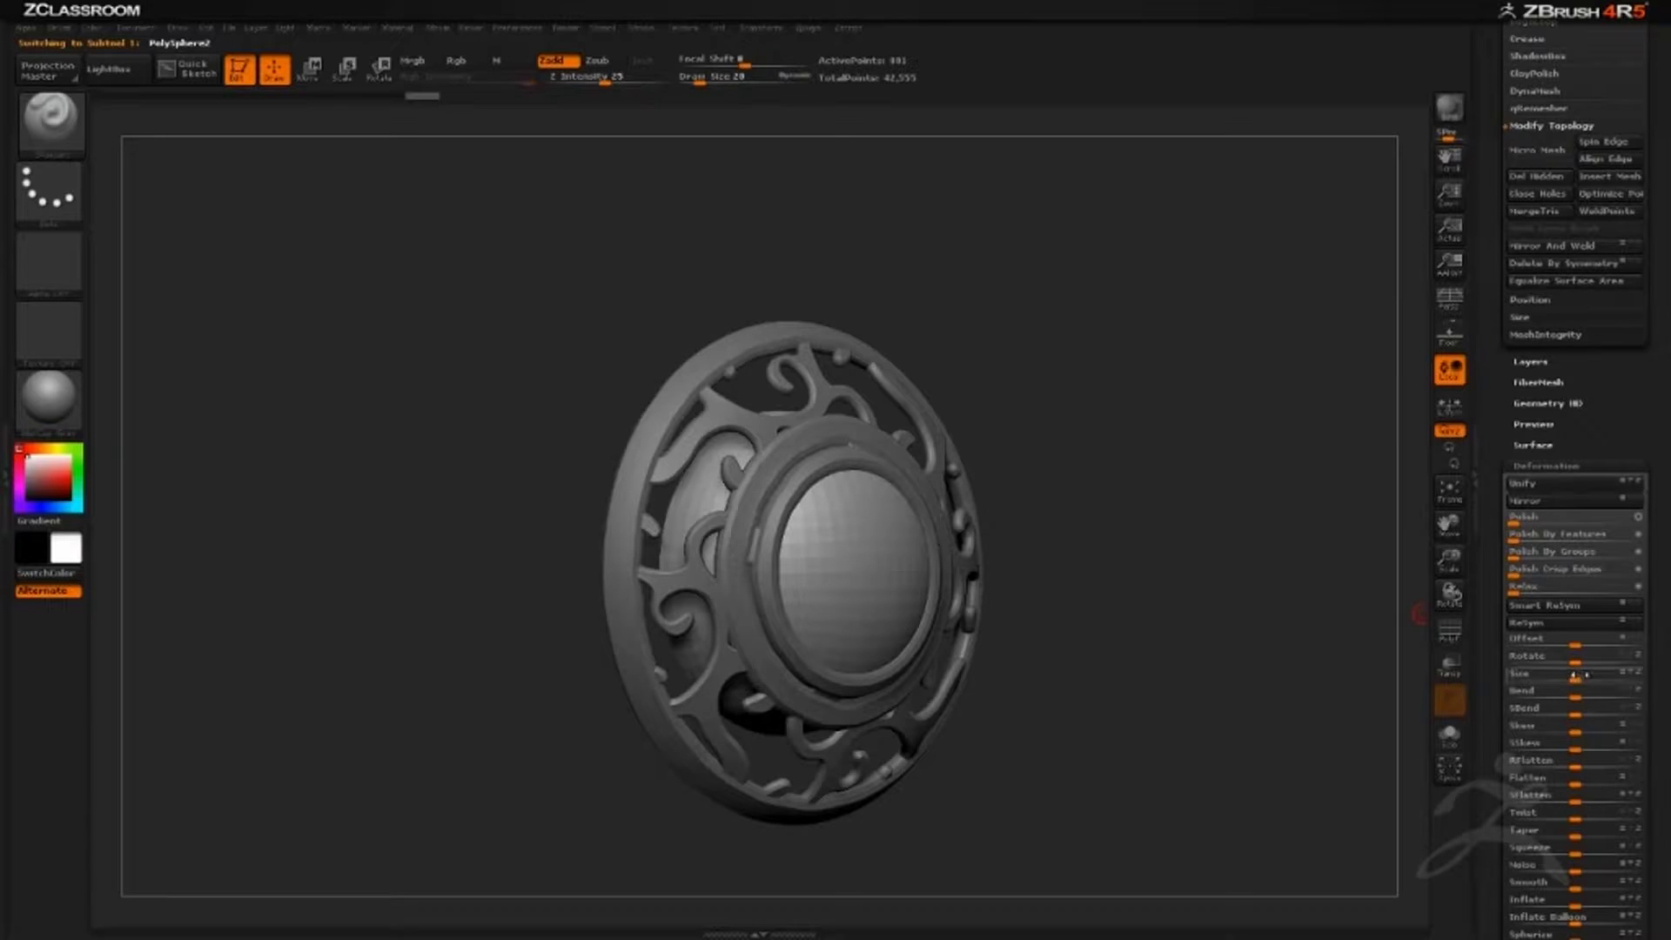
left_click_drag(1564, 678, 1550, 679)
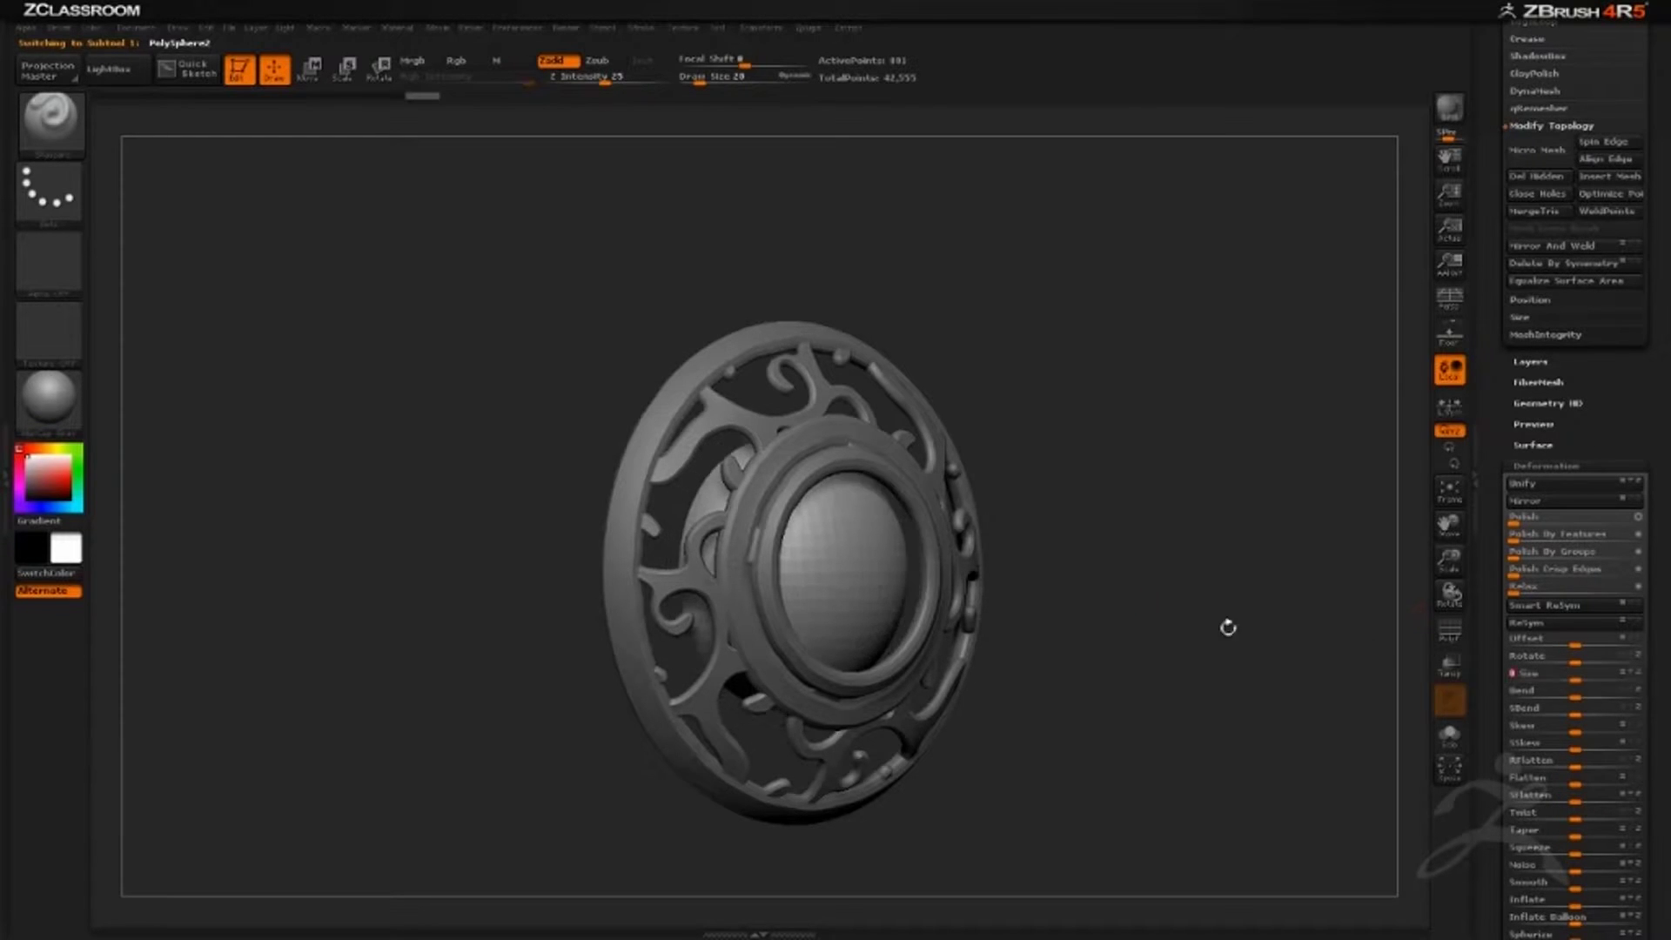
Move the central sphere straight forward with the Transpose Move line so it bulges out through the inner ring.
left_click_drag(1152, 546, 1150, 572, "shift")
key("w")
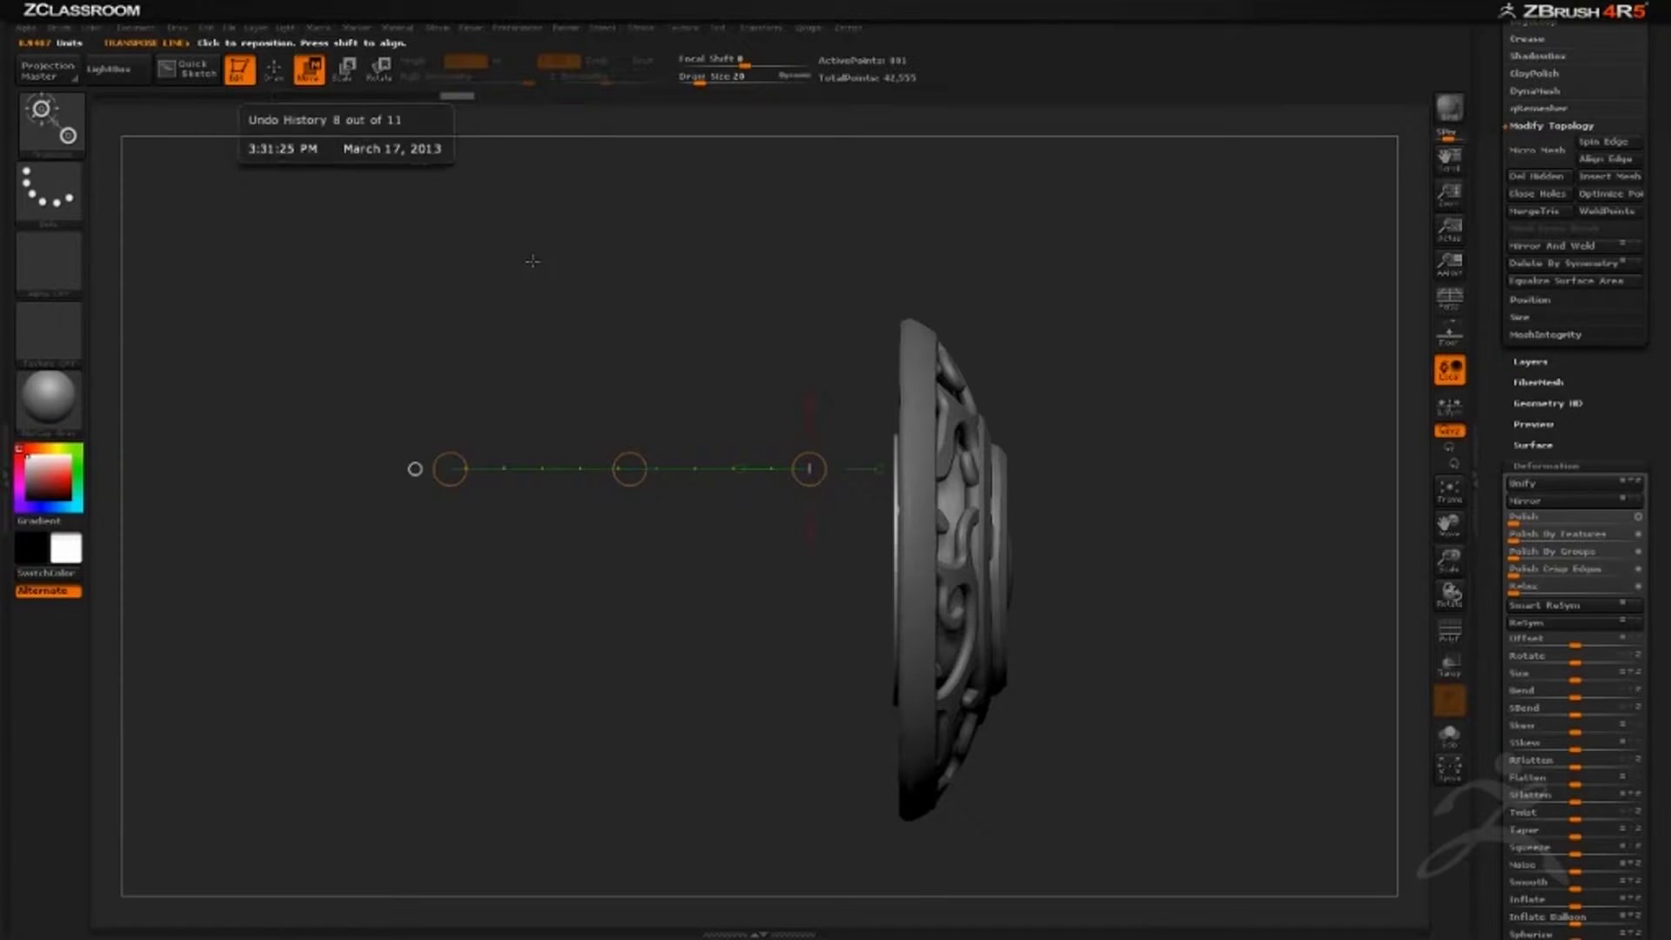
left_click_drag(1158, 557, 1041, 542, "alt")
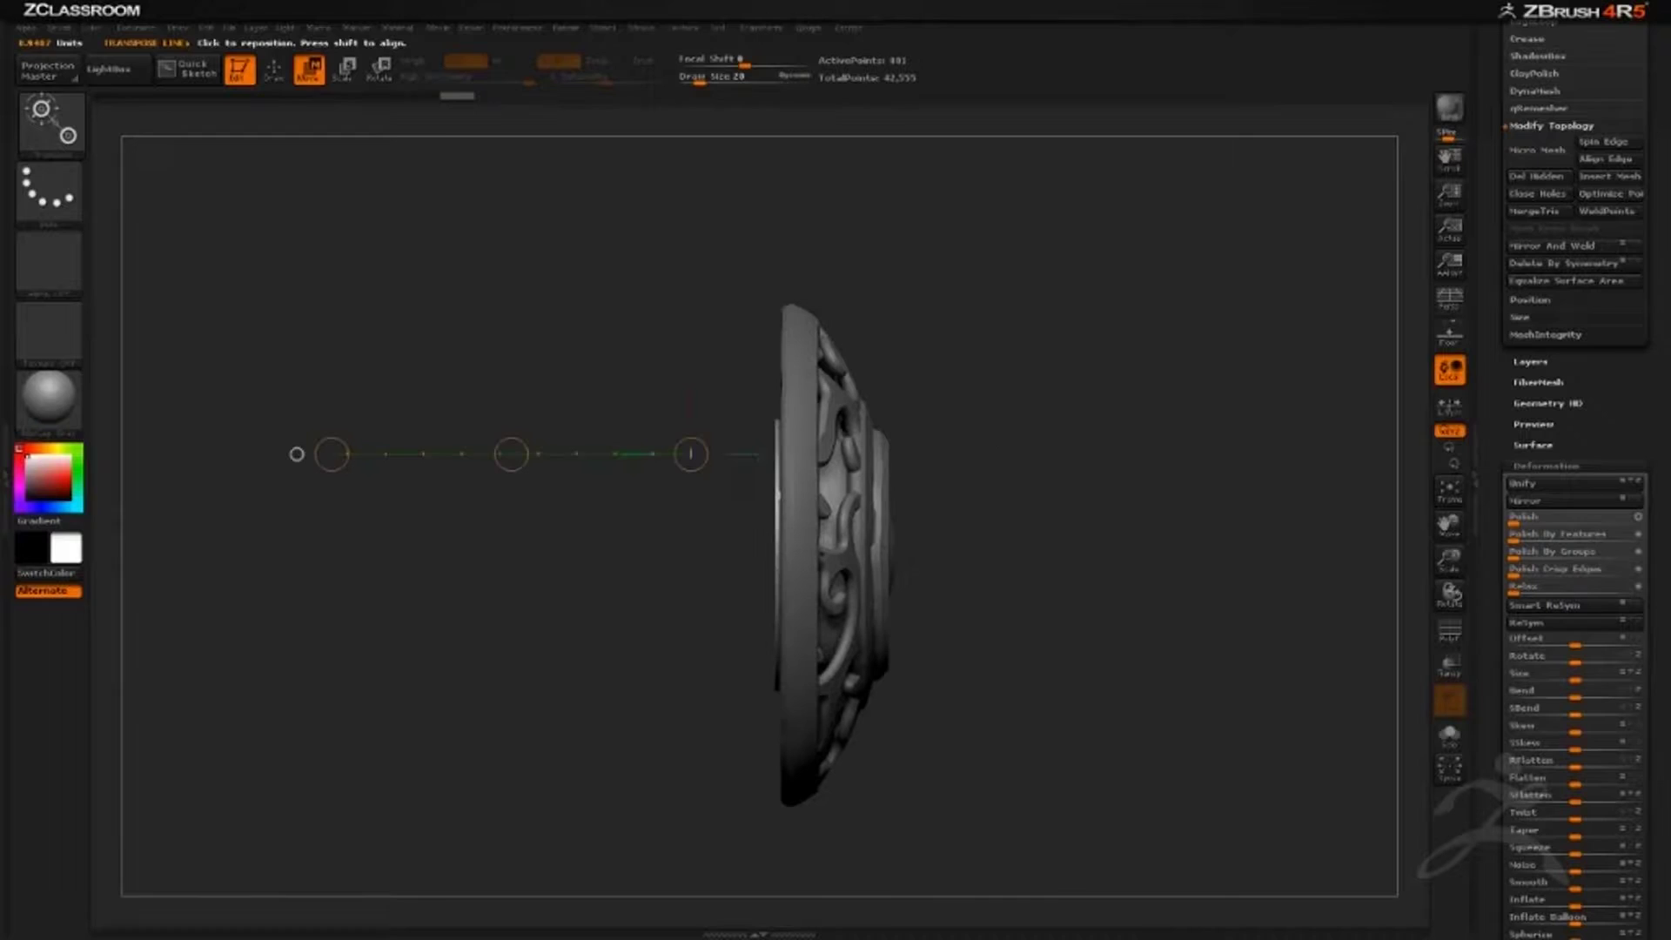
left_click_drag(831, 549, 1286, 548, "shift")
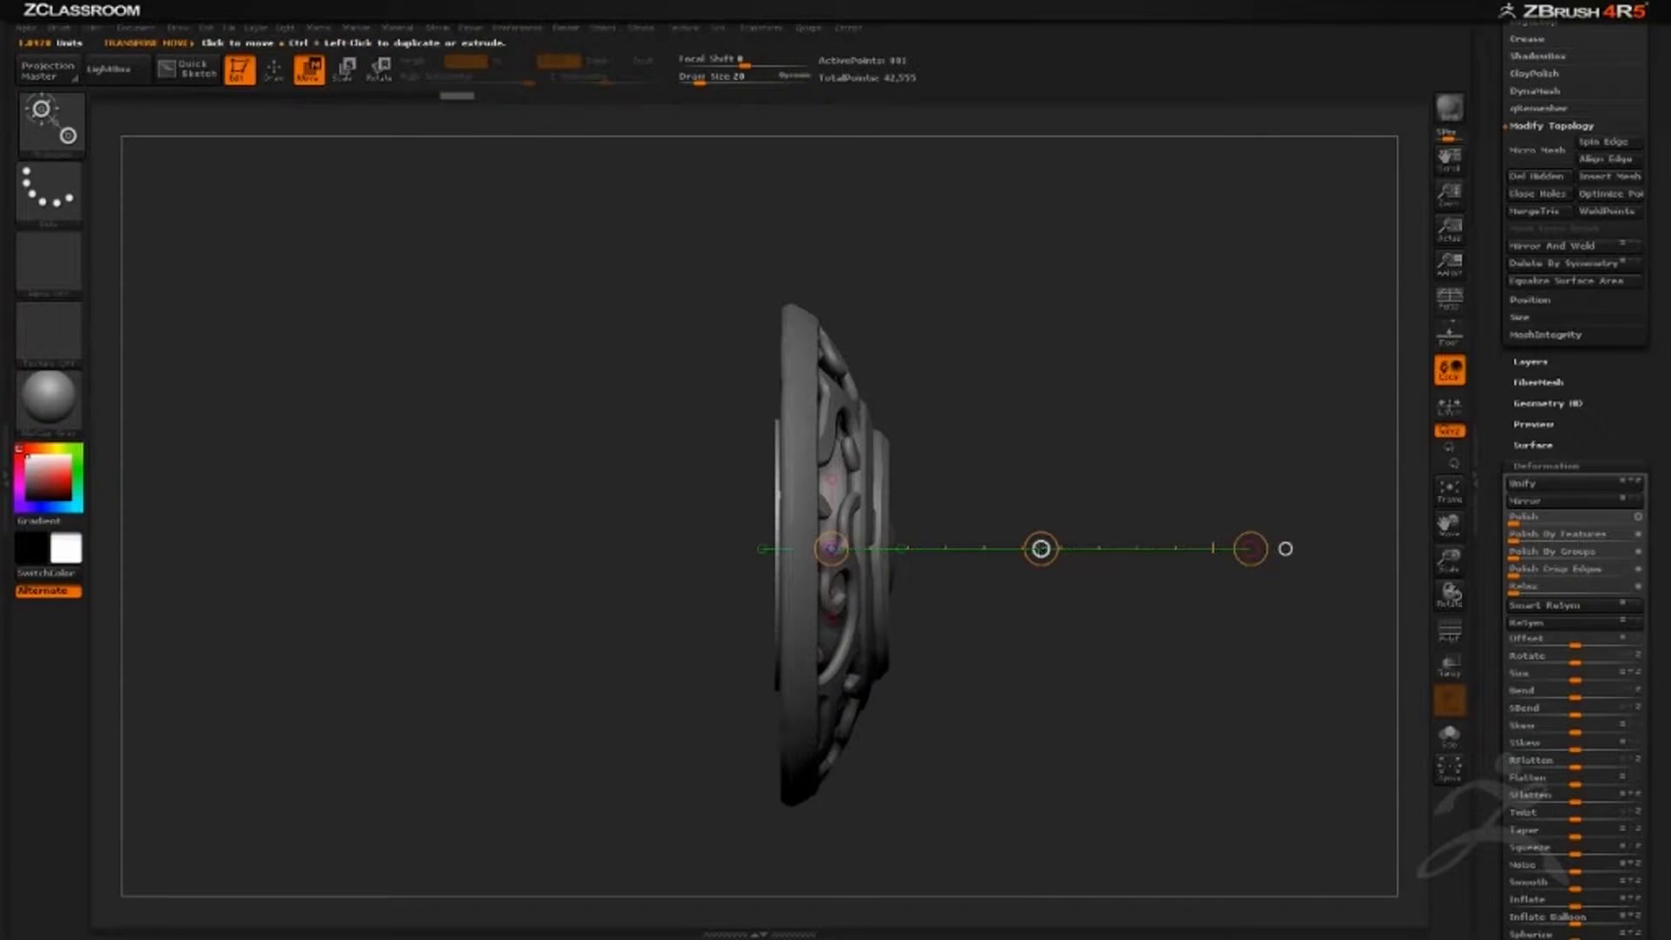
left_click_drag(1041, 549, 1079, 550)
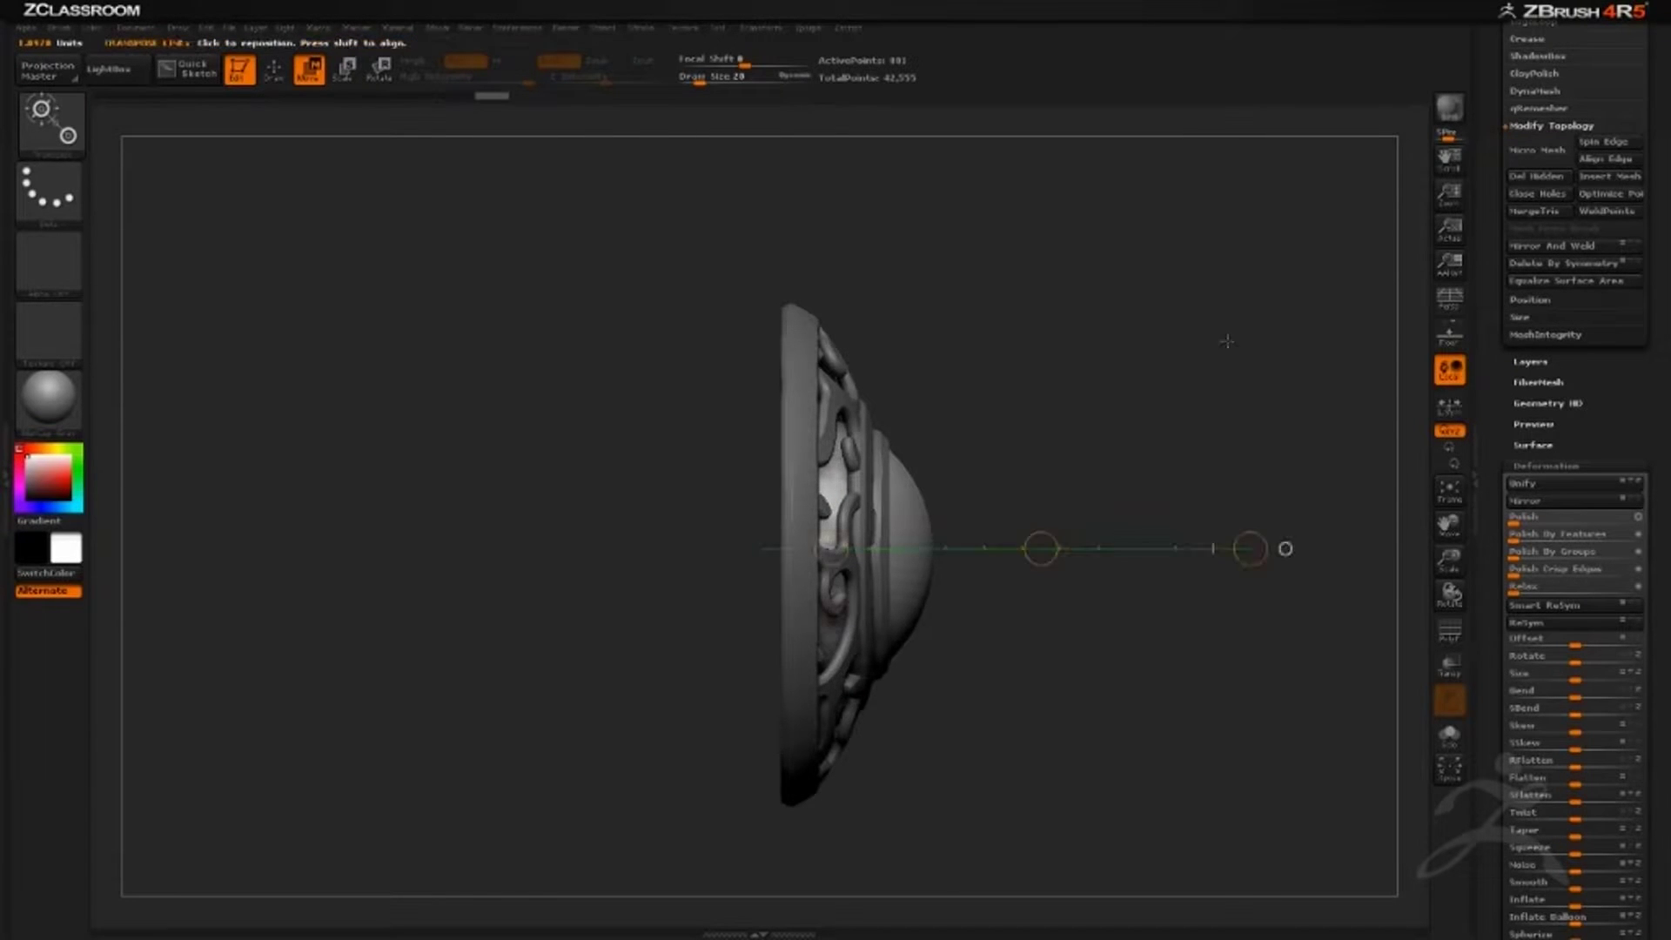
left_click_drag(1227, 341, 1153, 427)
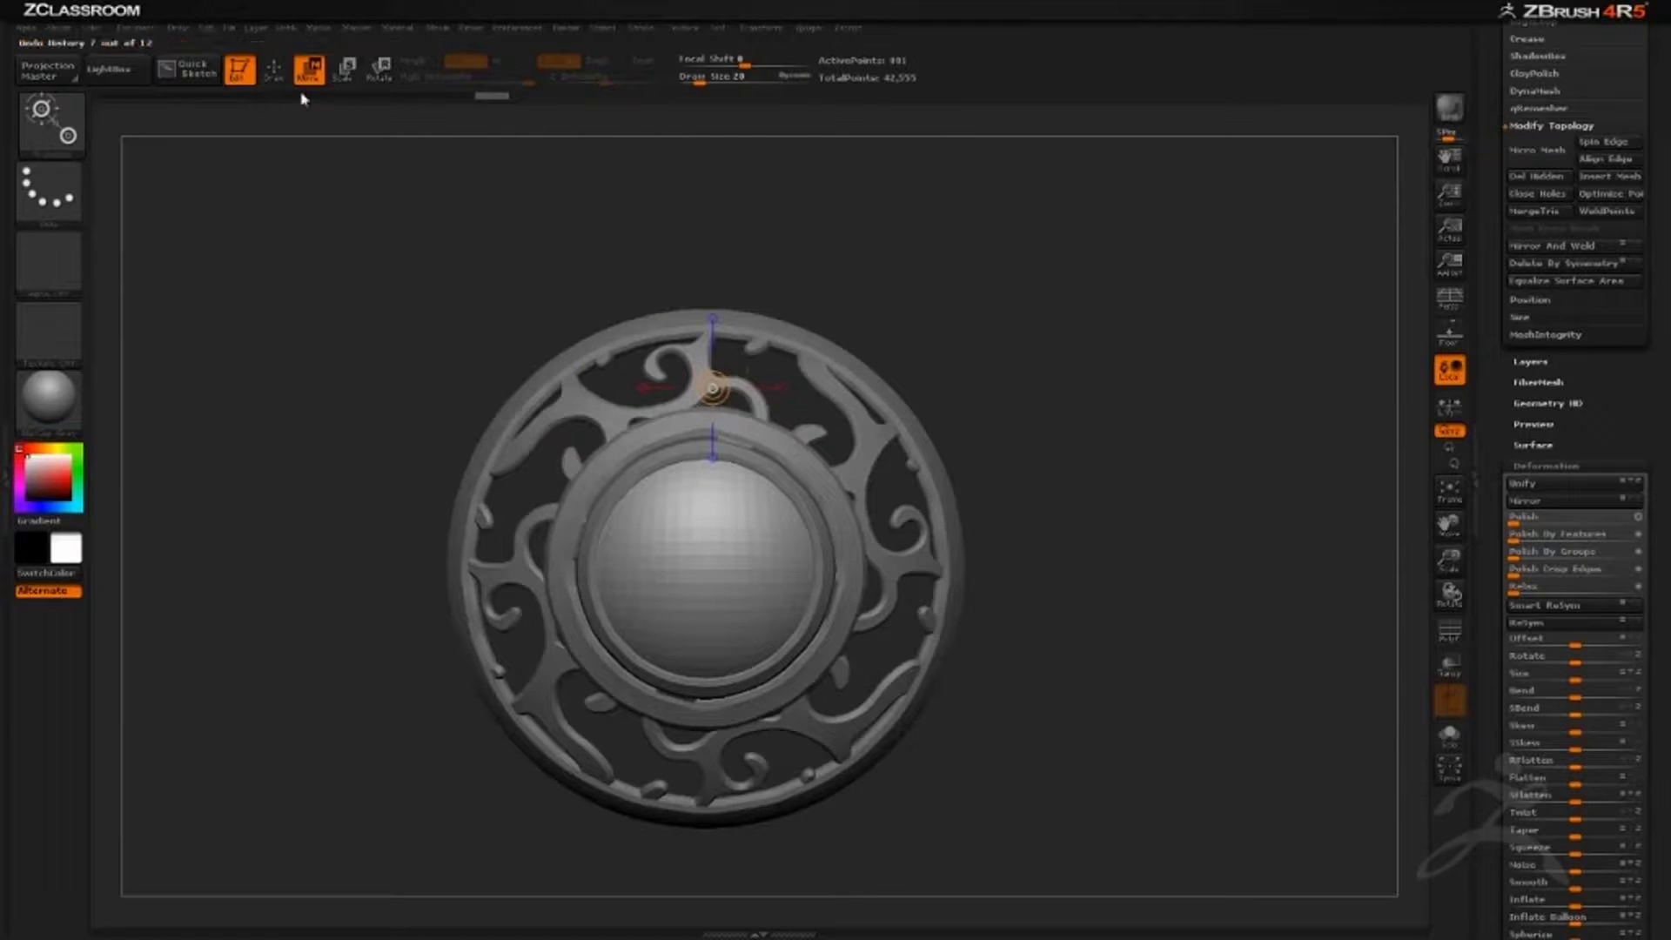
Return to Draw mode and subdivide the central sphere up to subdivision level 4.
left_click(276, 71)
left_click_drag(1127, 367, 1081, 375)
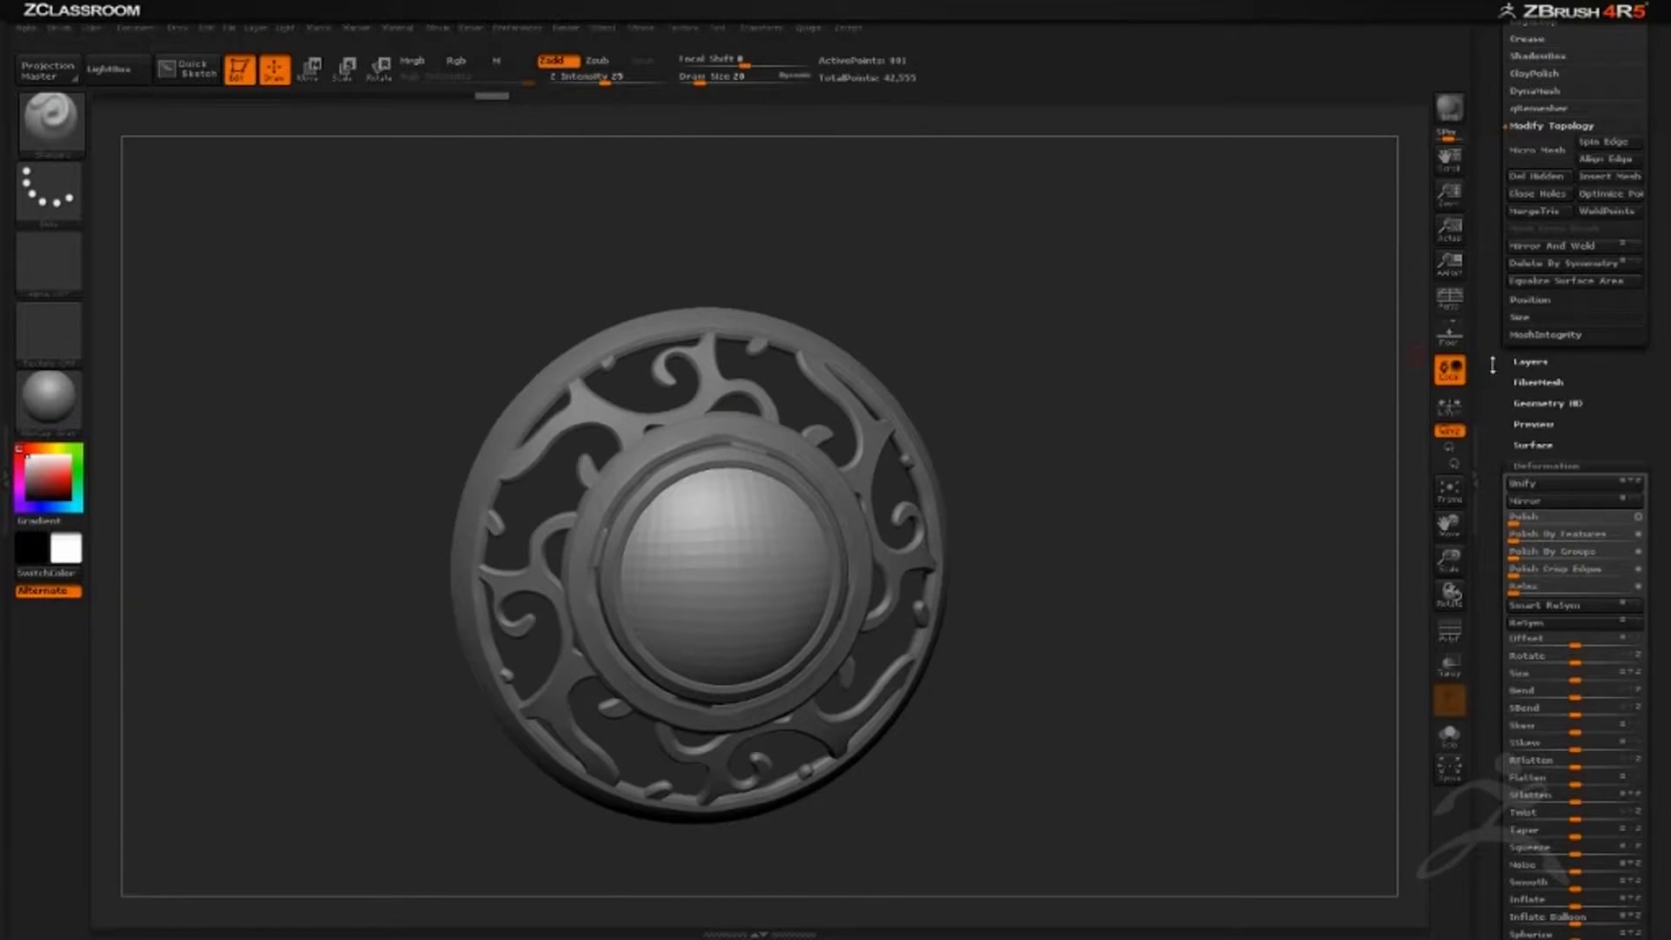
left_click_drag(1493, 365, 1490, 535)
left_click_drag(1253, 511, 1210, 493)
left_click_drag(1040, 397, 1088, 453)
left_click(1528, 365)
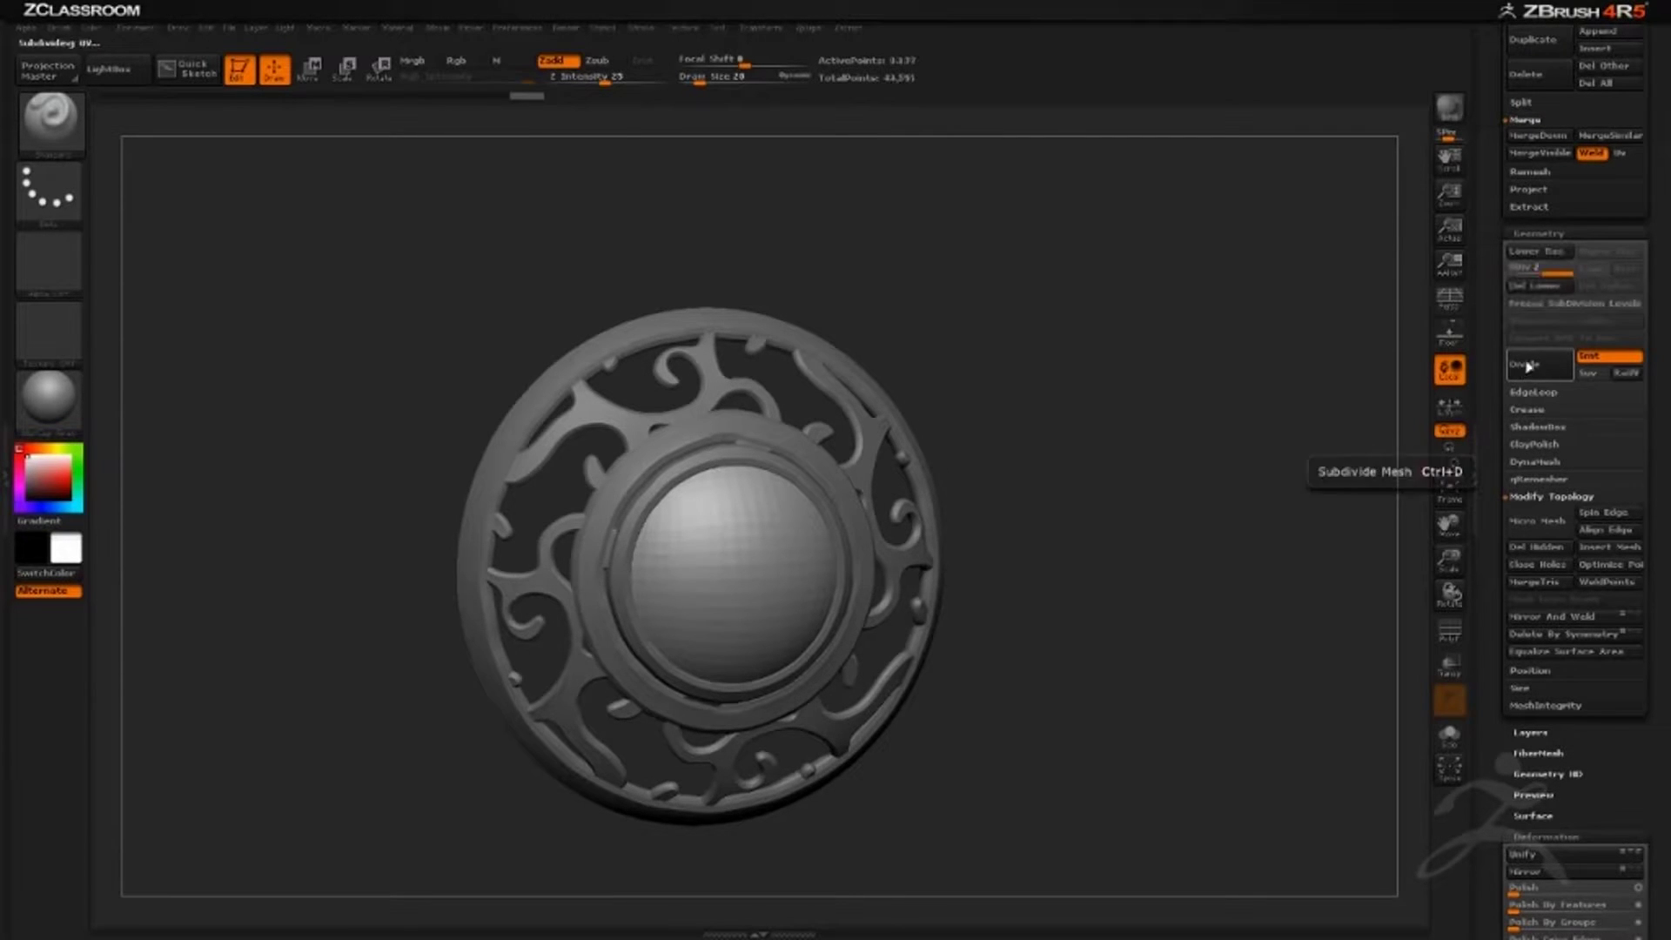
left_click(1510, 366)
left_click_drag(1213, 470, 853, 323, "alt")
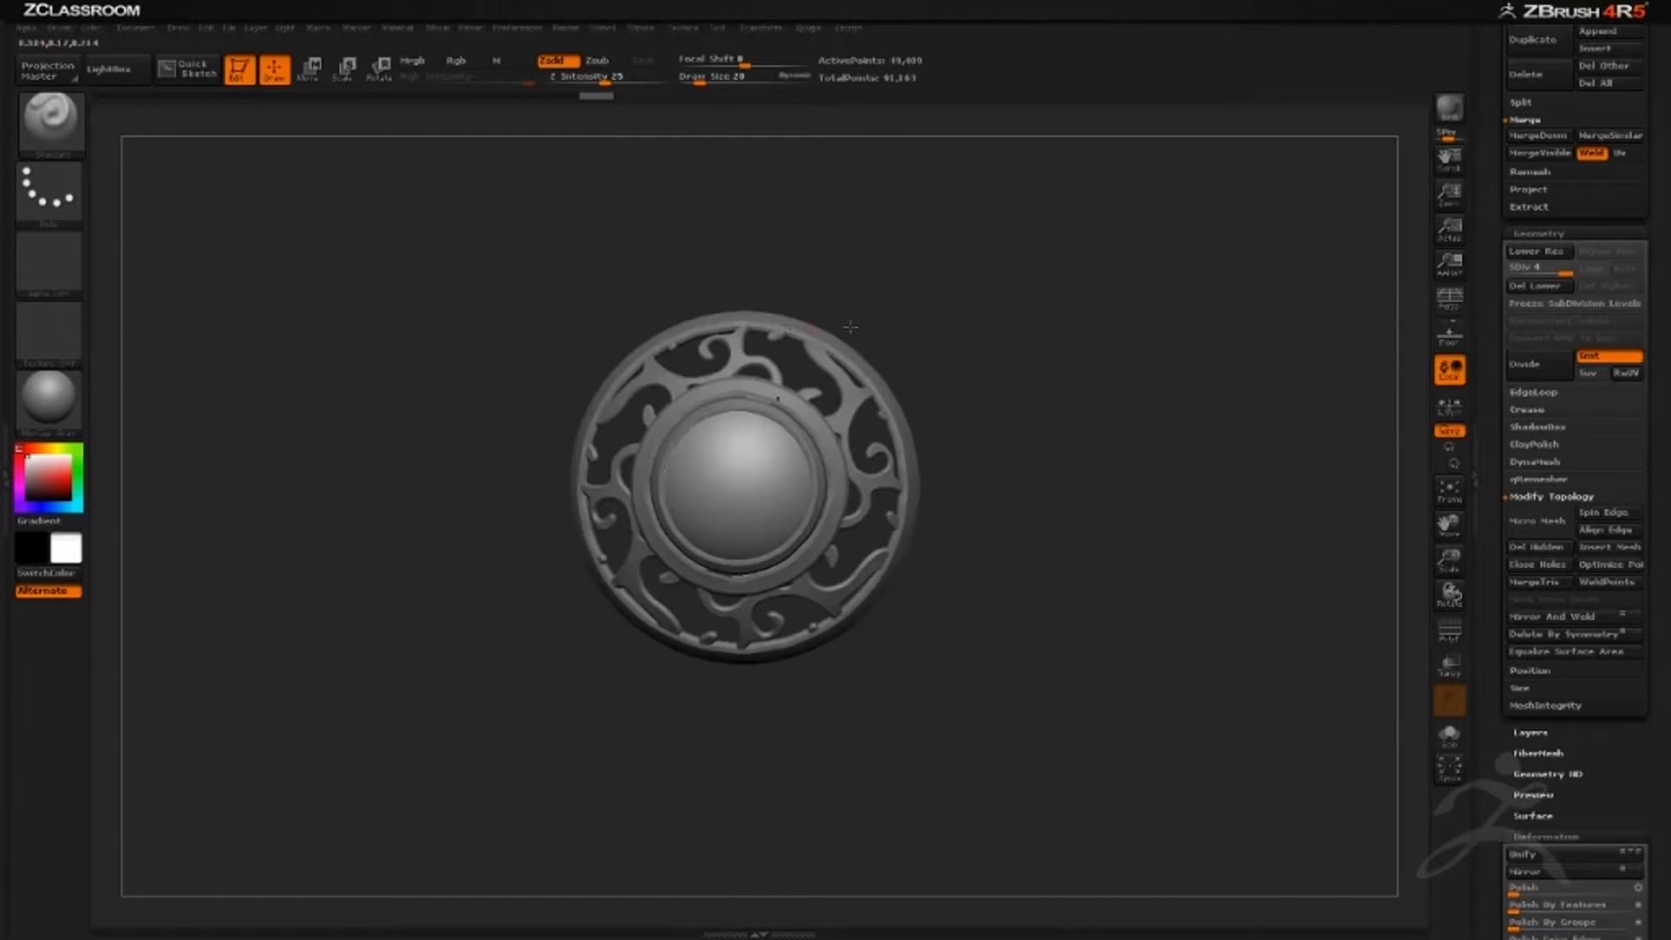
left_click_drag(948, 298, 983, 244)
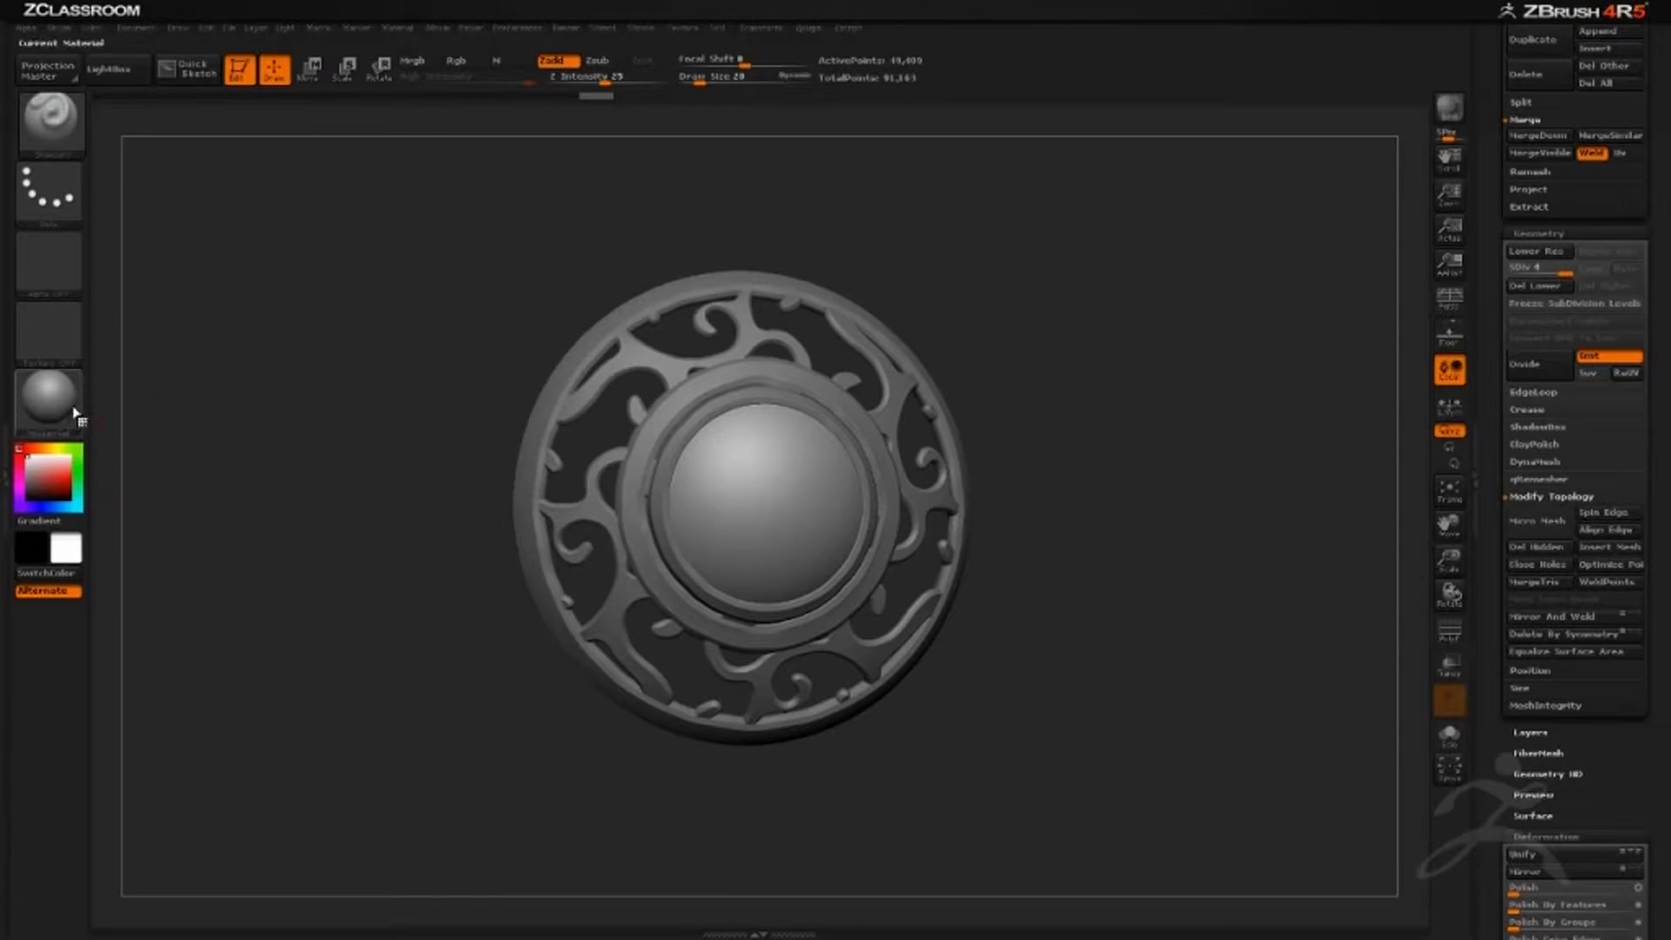
Set the current material to the Green Glass MatCap.
mouse_move(49, 419)
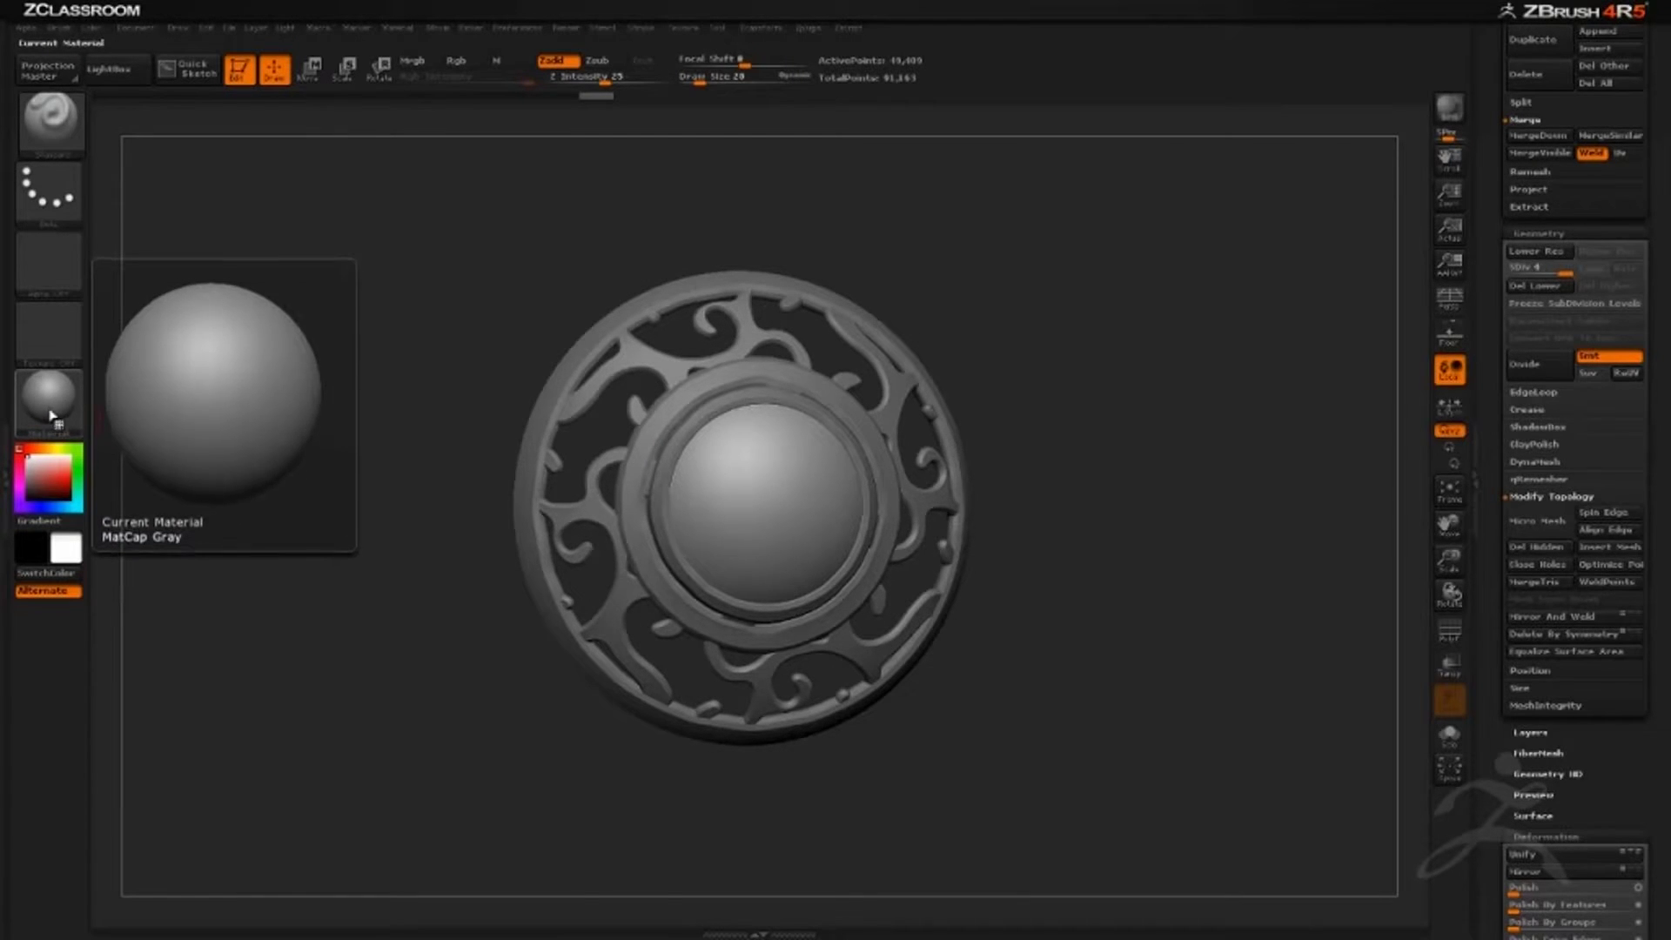
left_click(50, 418)
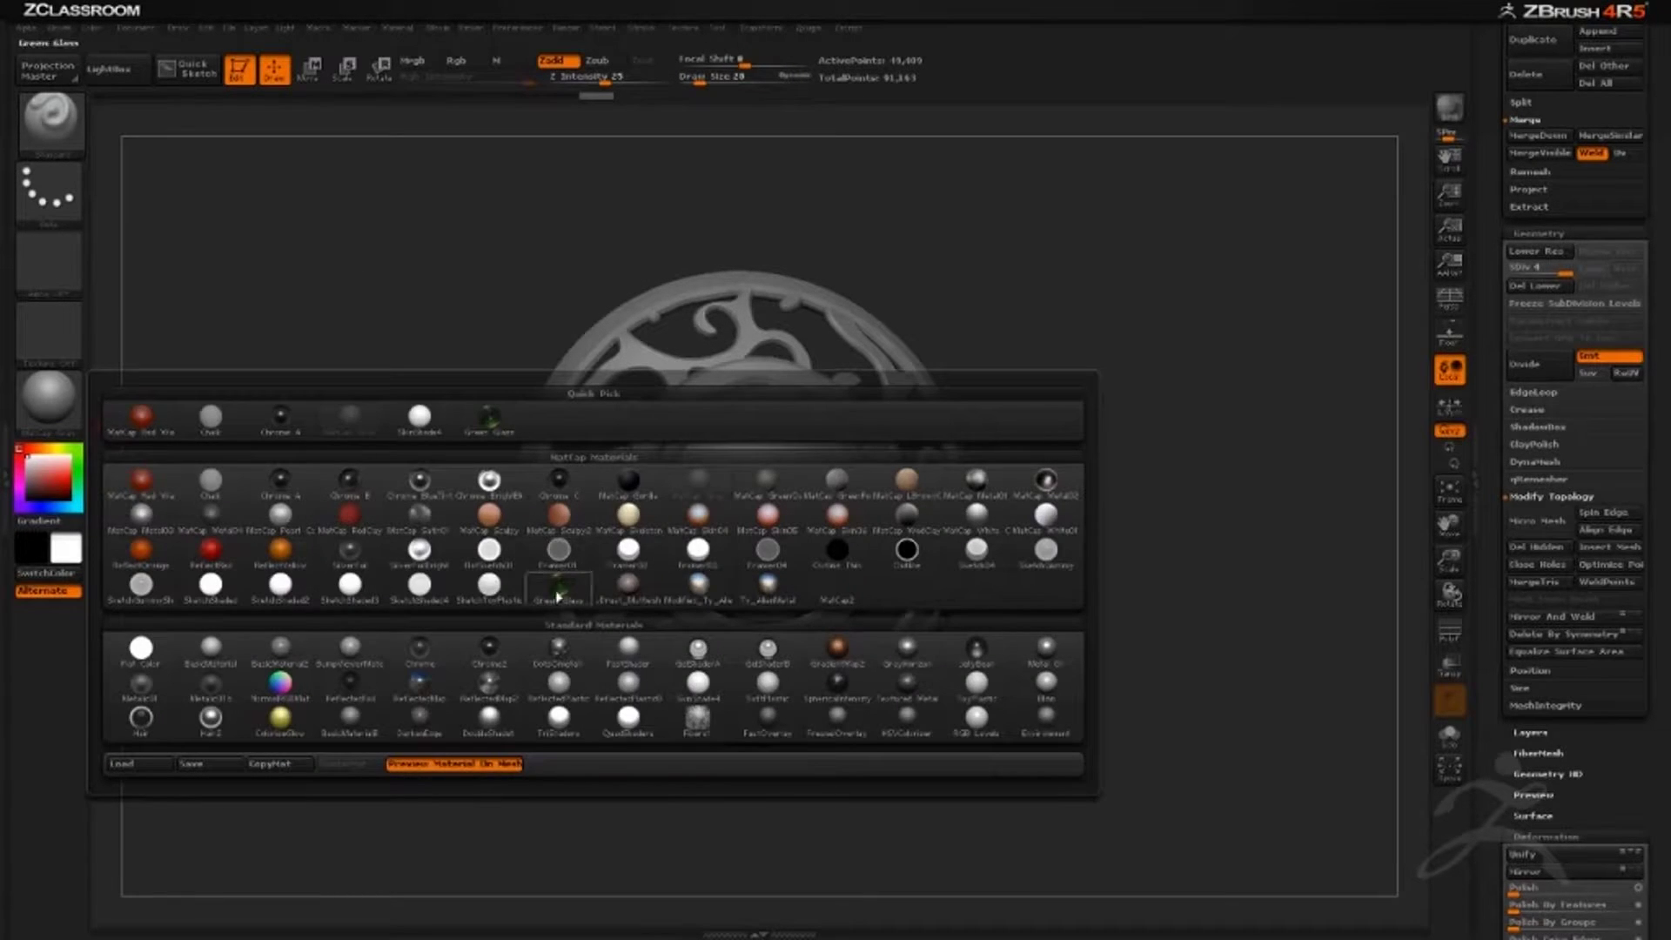
mouse_move(562, 595)
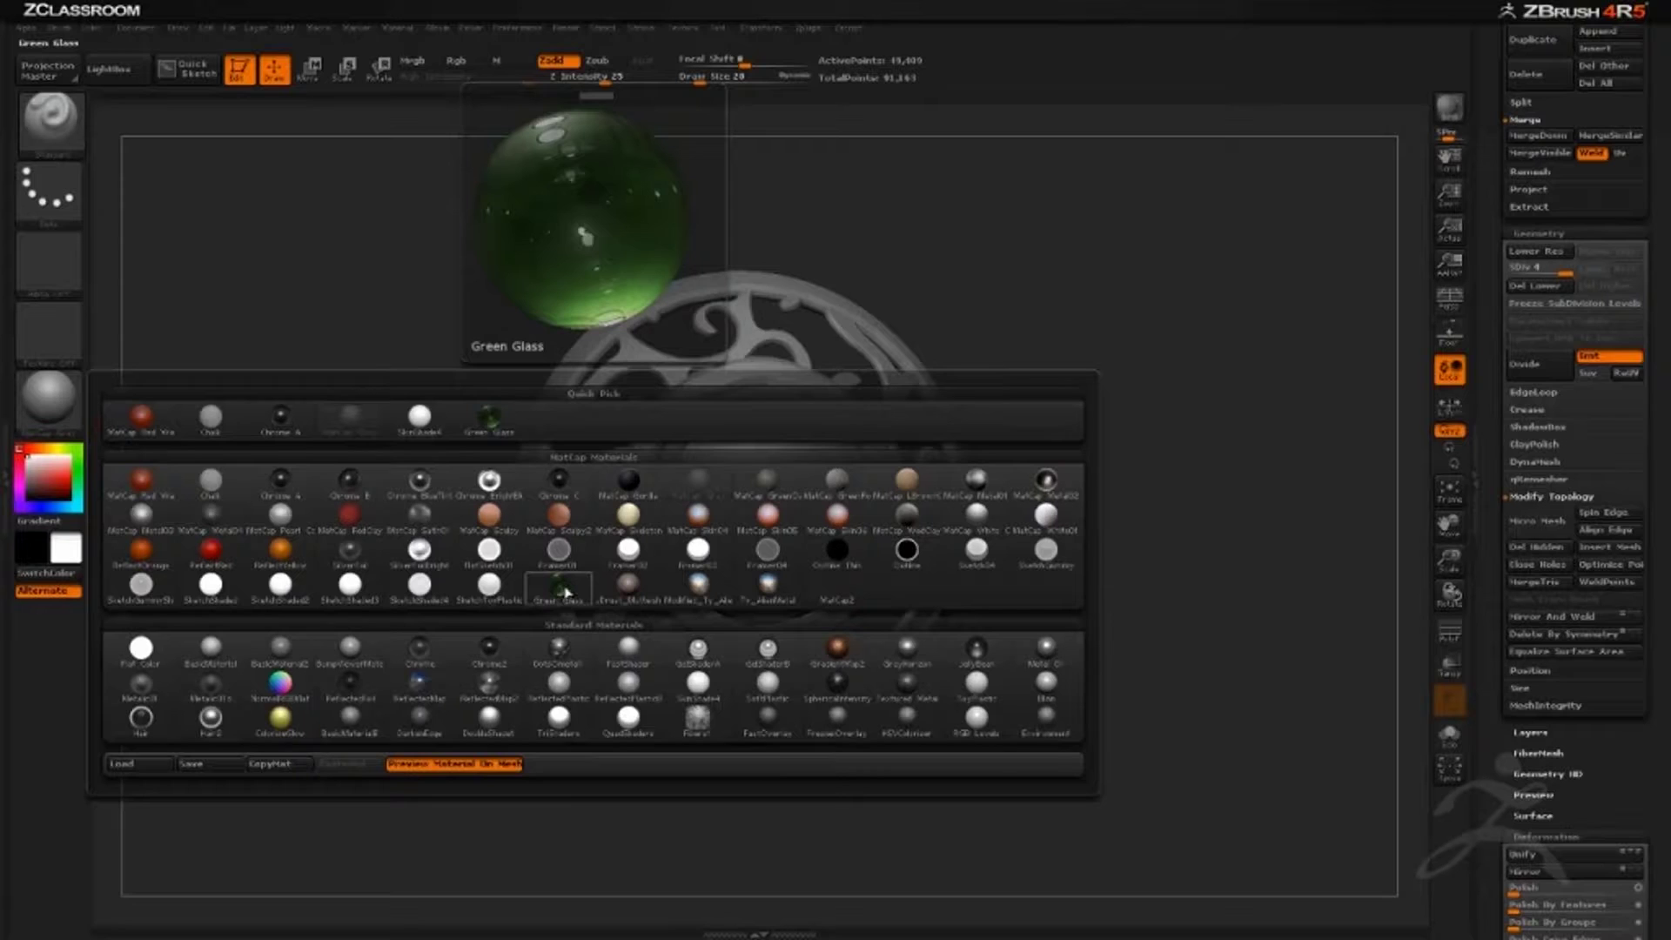
left_click(562, 595)
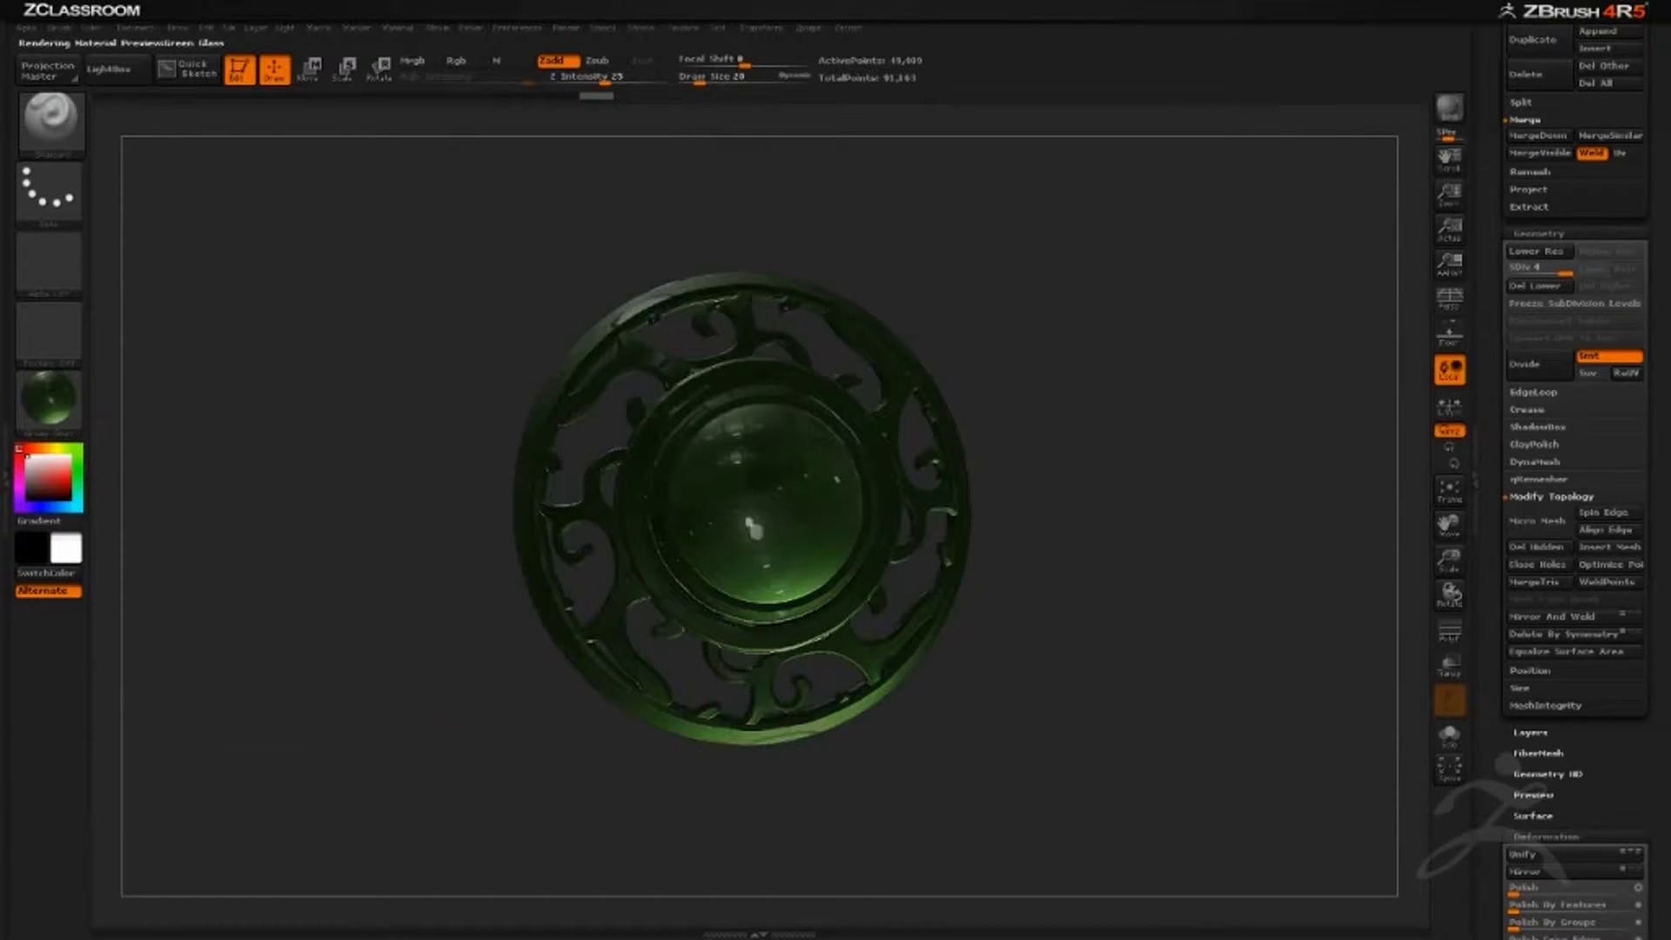
mouse_move(1086, 508)
left_mouse_down()
mouse_move(1043, 510)
mouse_move(1041, 534)
mouse_move(1061, 538)
mouse_move(1065, 474)
mouse_move(1077, 487)
left_mouse_up()
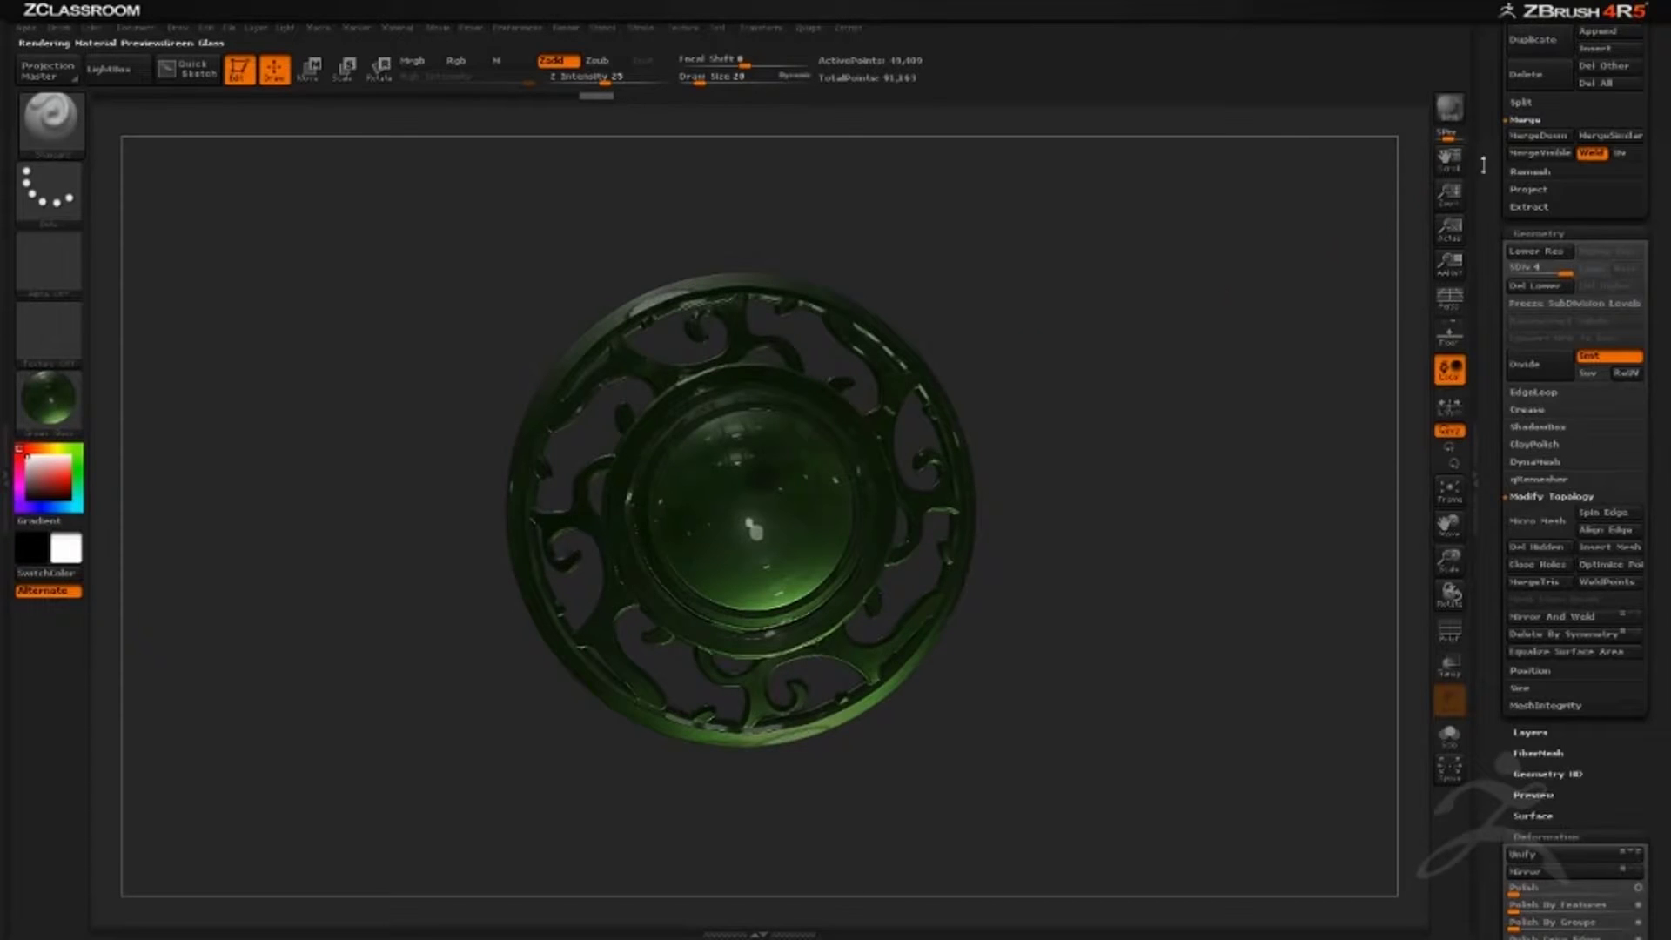
Restrict painting to the material channel and fill the central PolySphere2 sphere with the Green Glass material.
scroll(1483, 163, "up", 5)
left_click_drag(1044, 368, 603, 455)
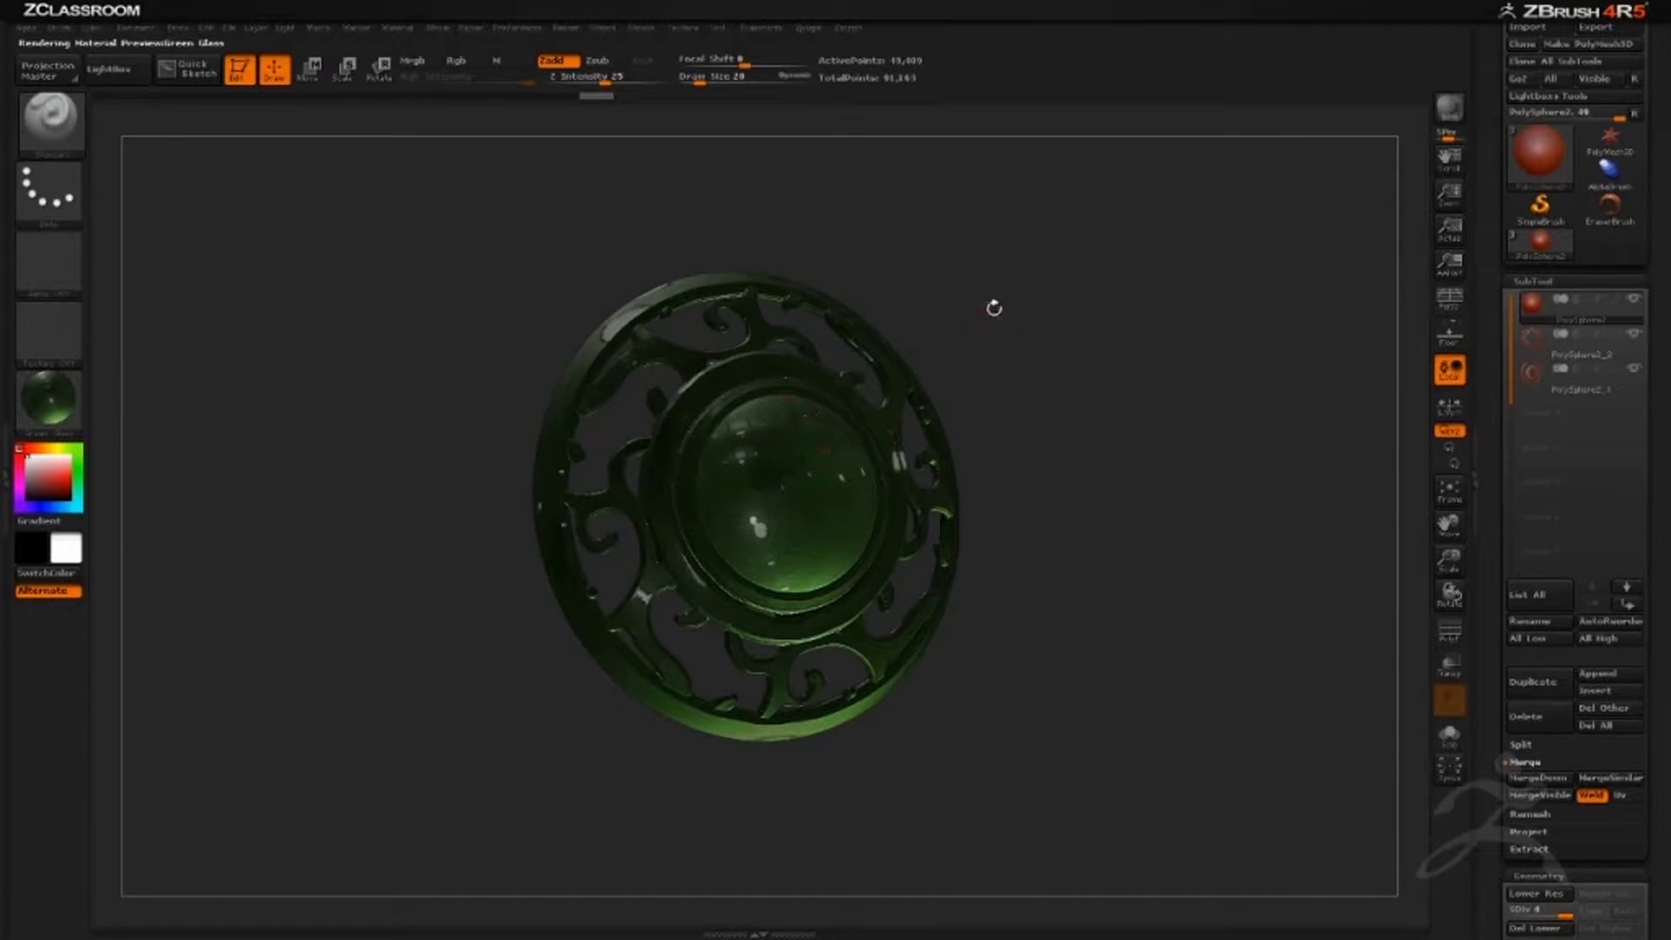
left_click_drag(994, 308, 912, 325)
left_click_drag(754, 484, 826, 369)
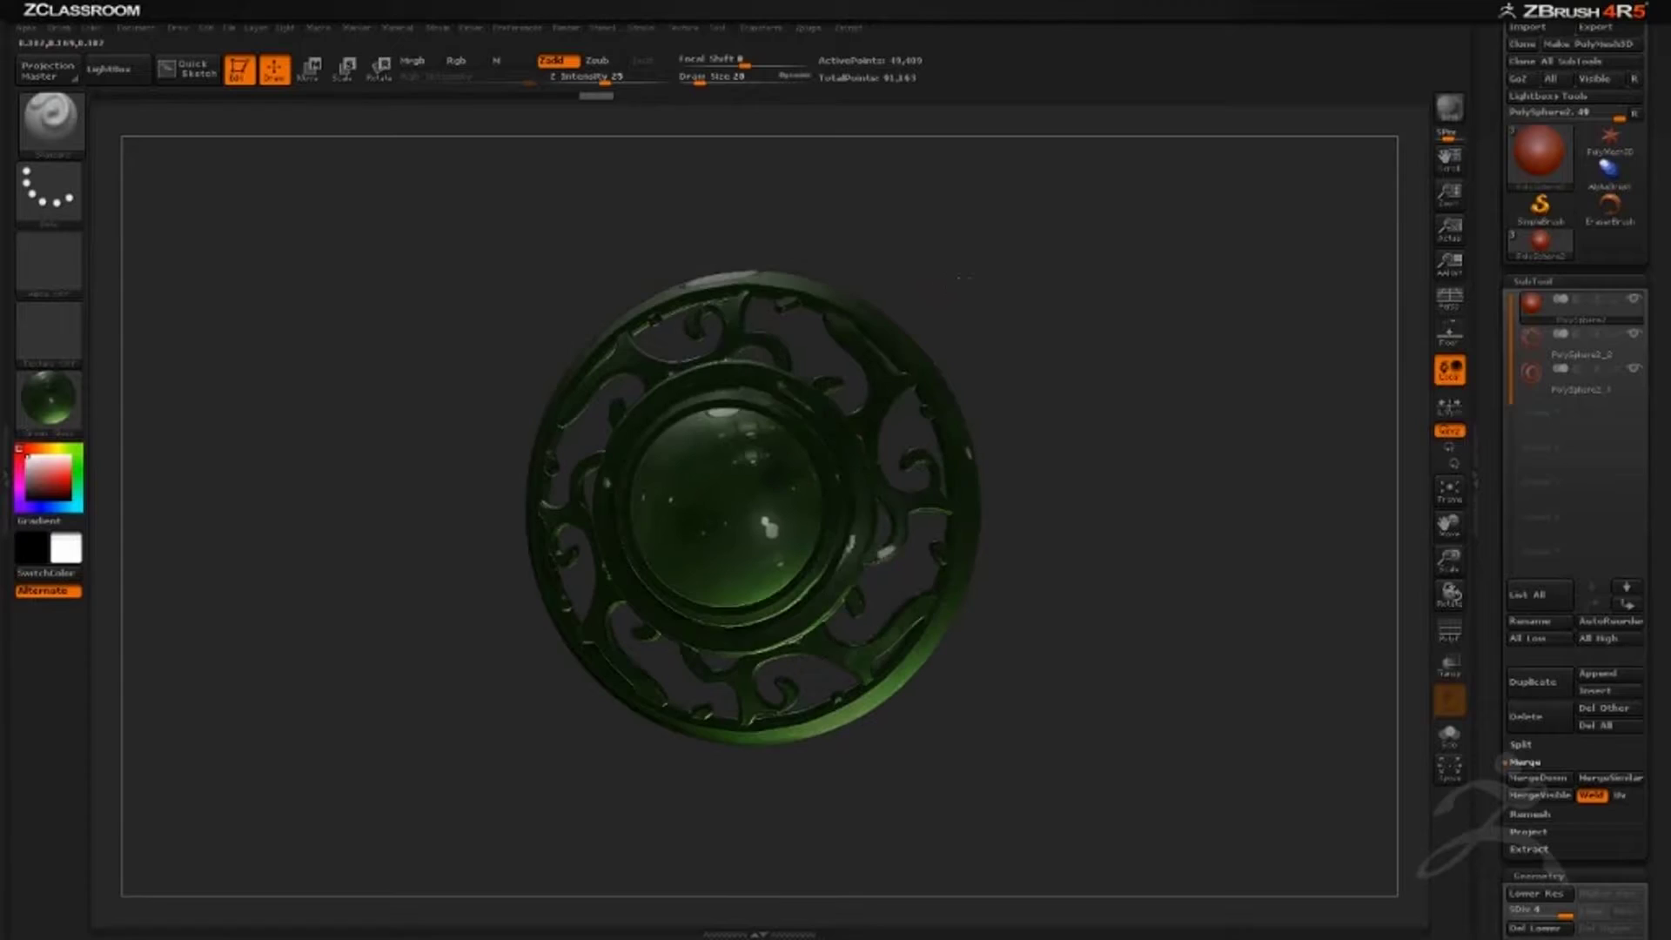
left_click_drag(962, 276, 895, 311)
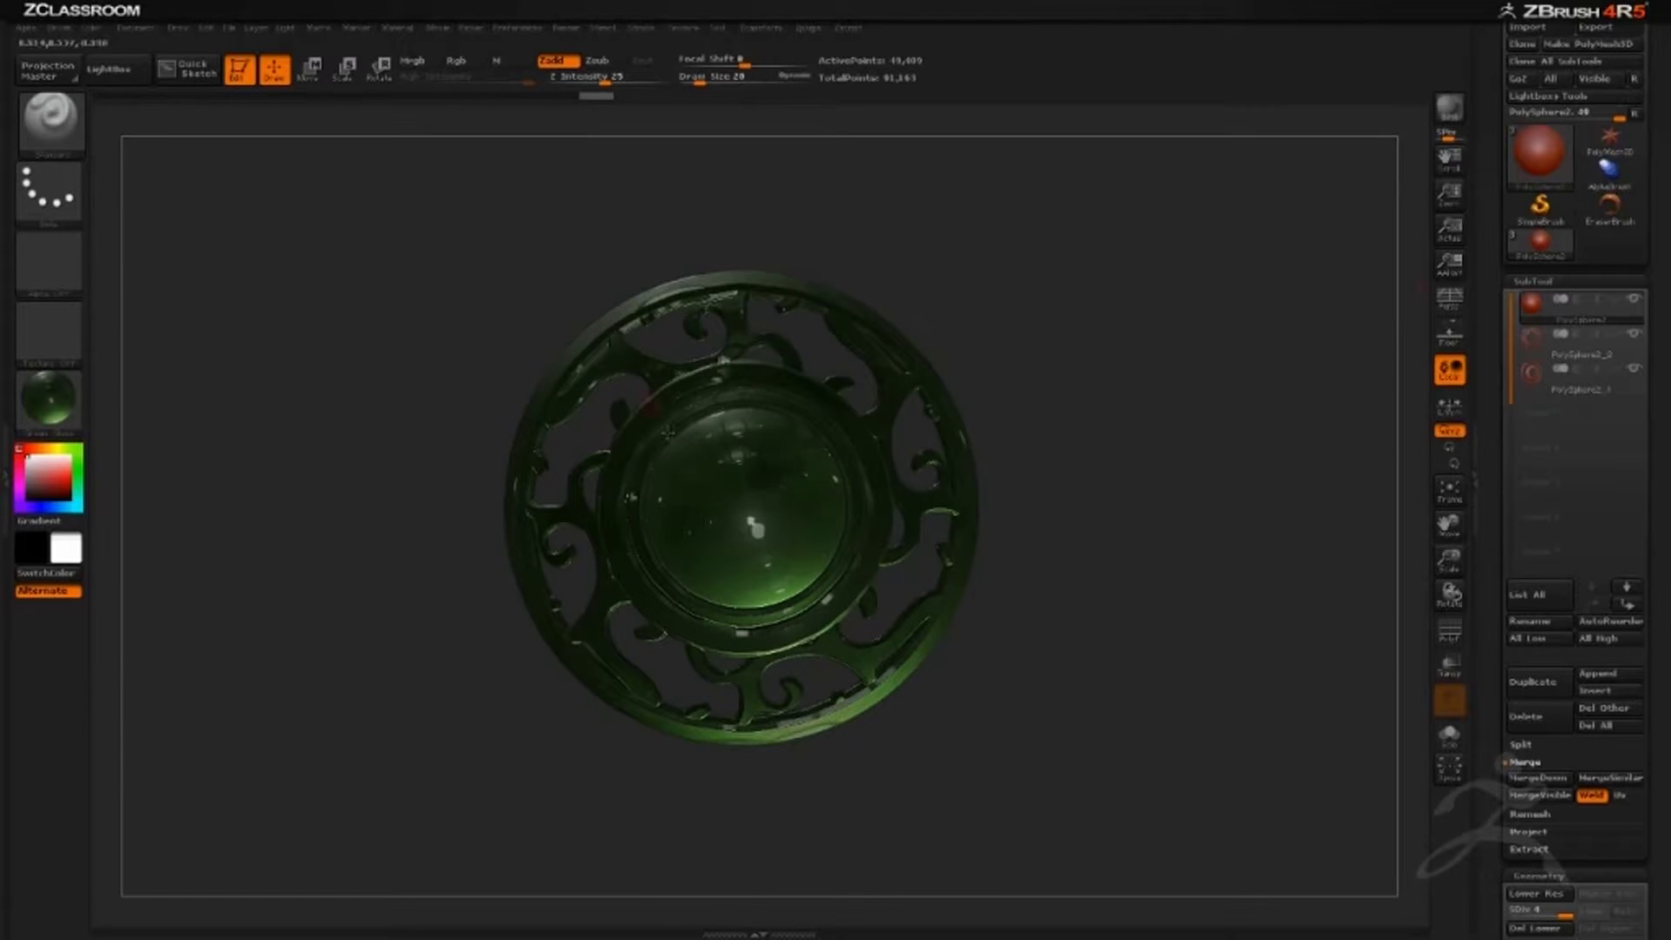
left_click_drag(939, 344, 1264, 312)
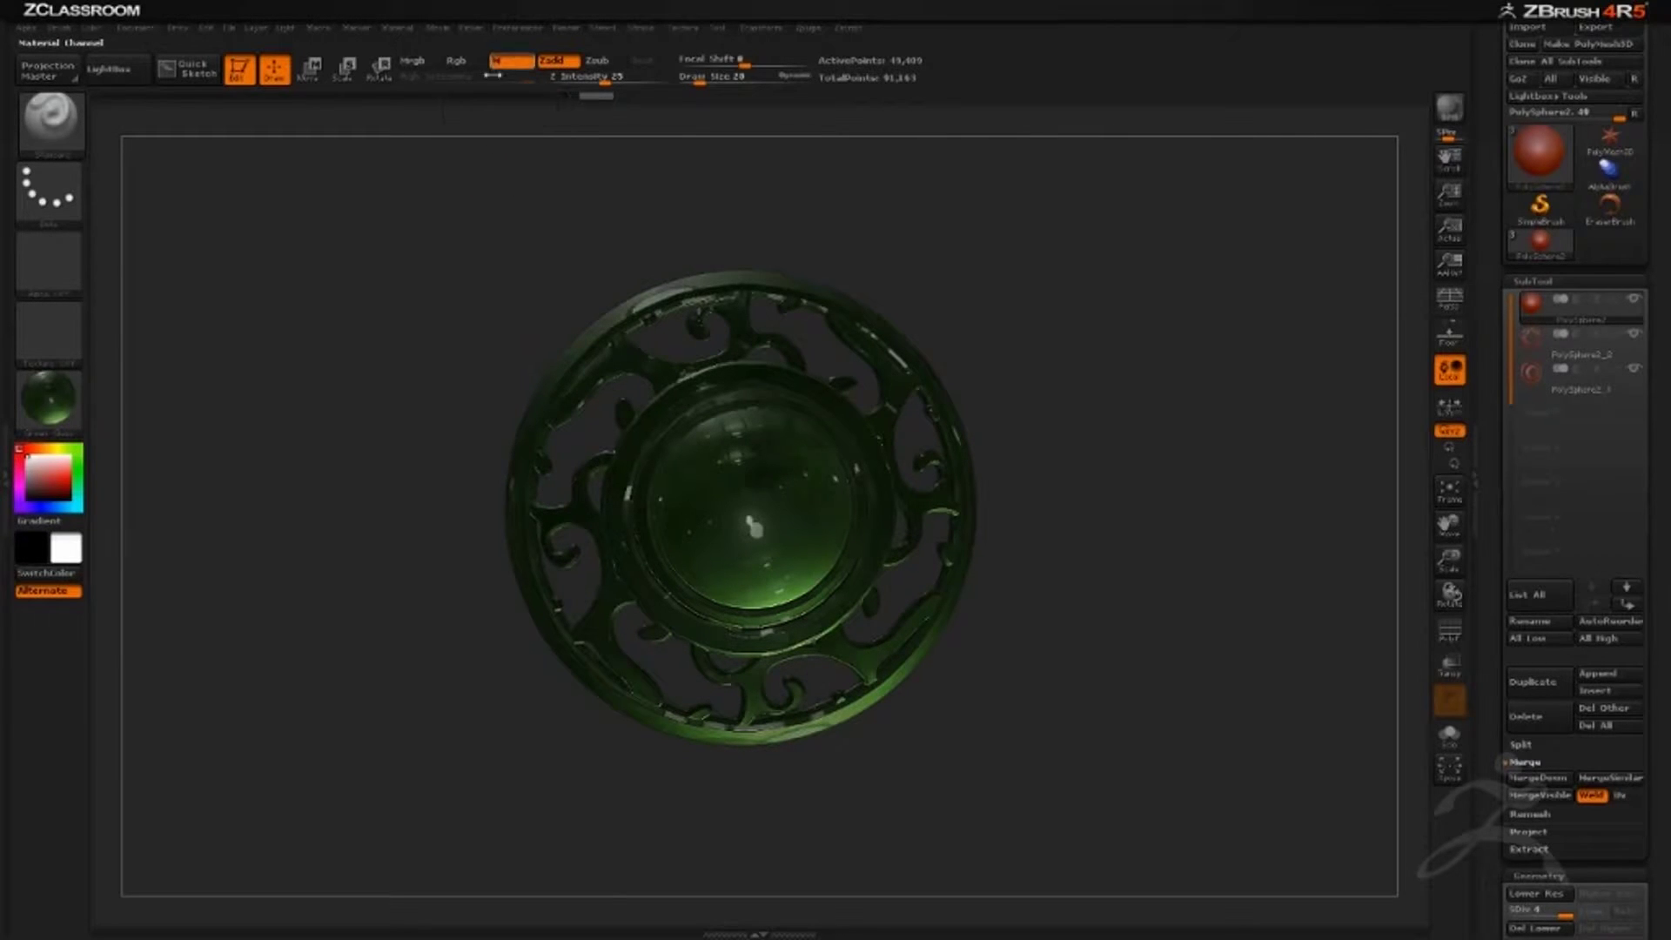
left_click(509, 63)
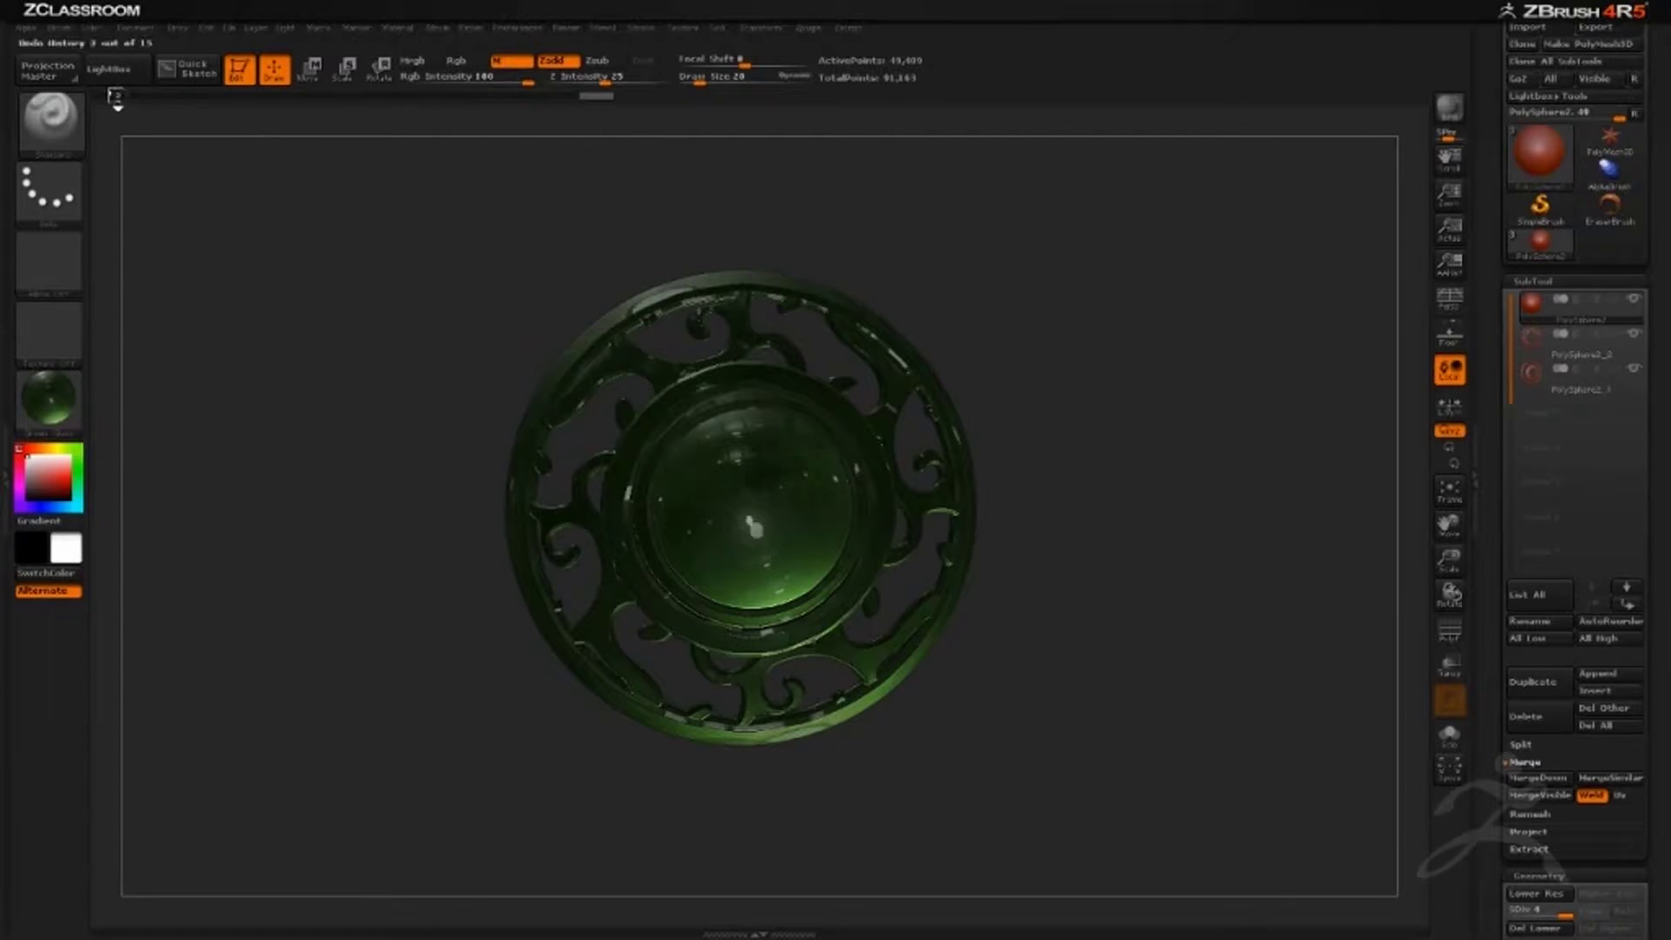
left_click(96, 31)
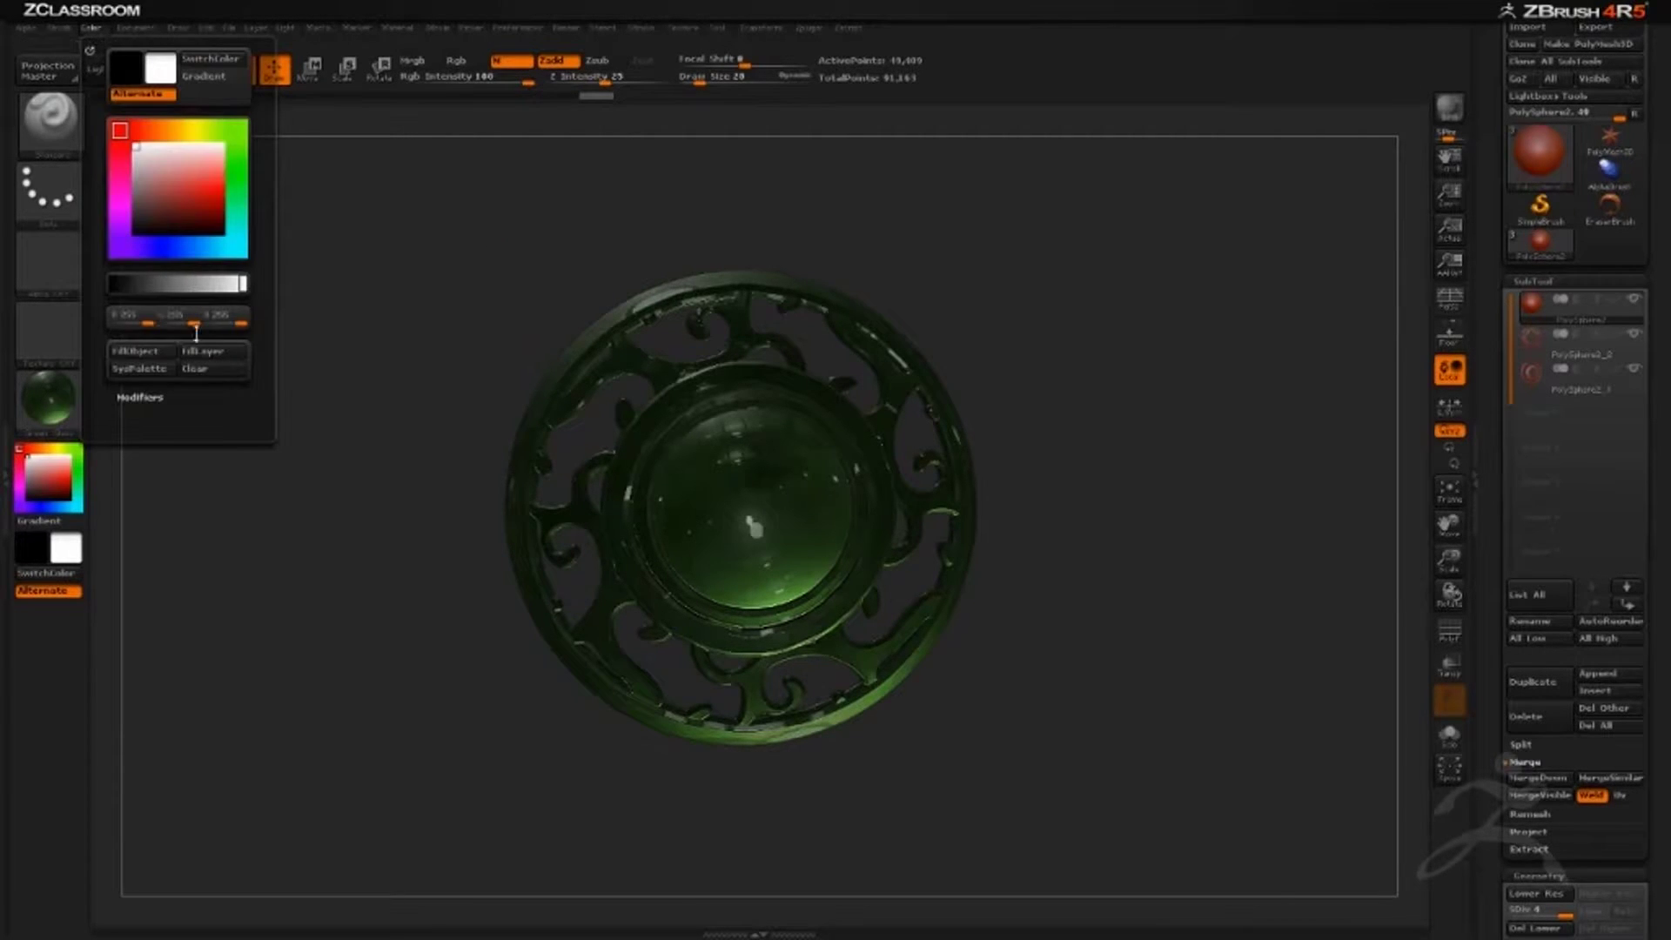
left_click(141, 352)
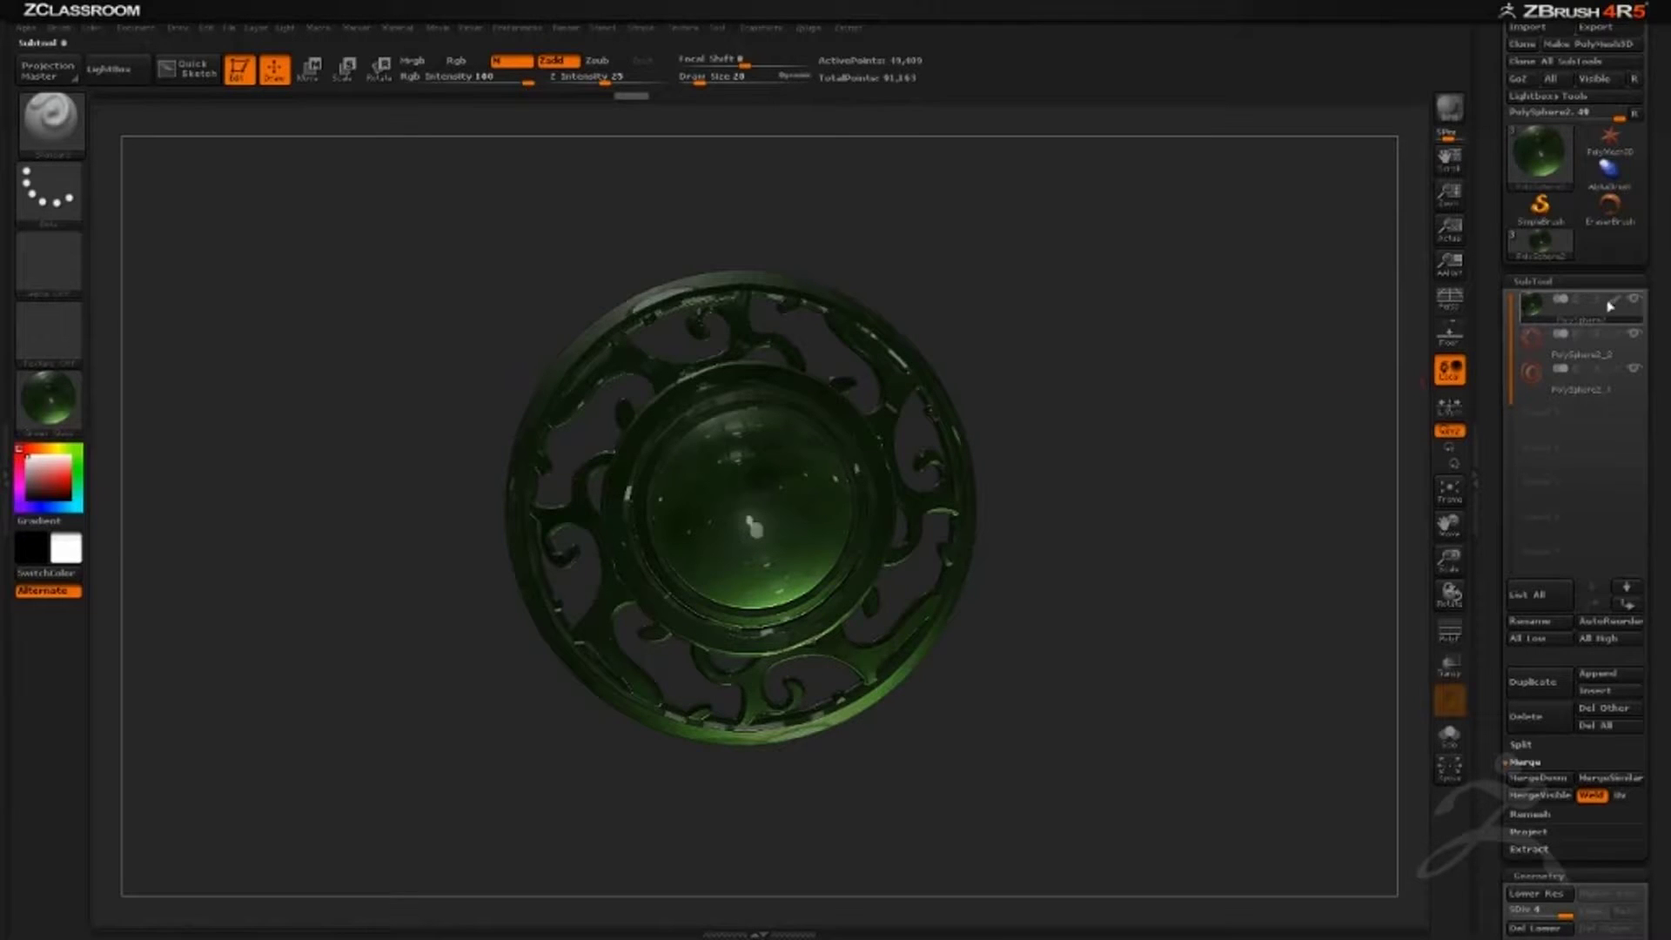
mouse_move(1616, 308)
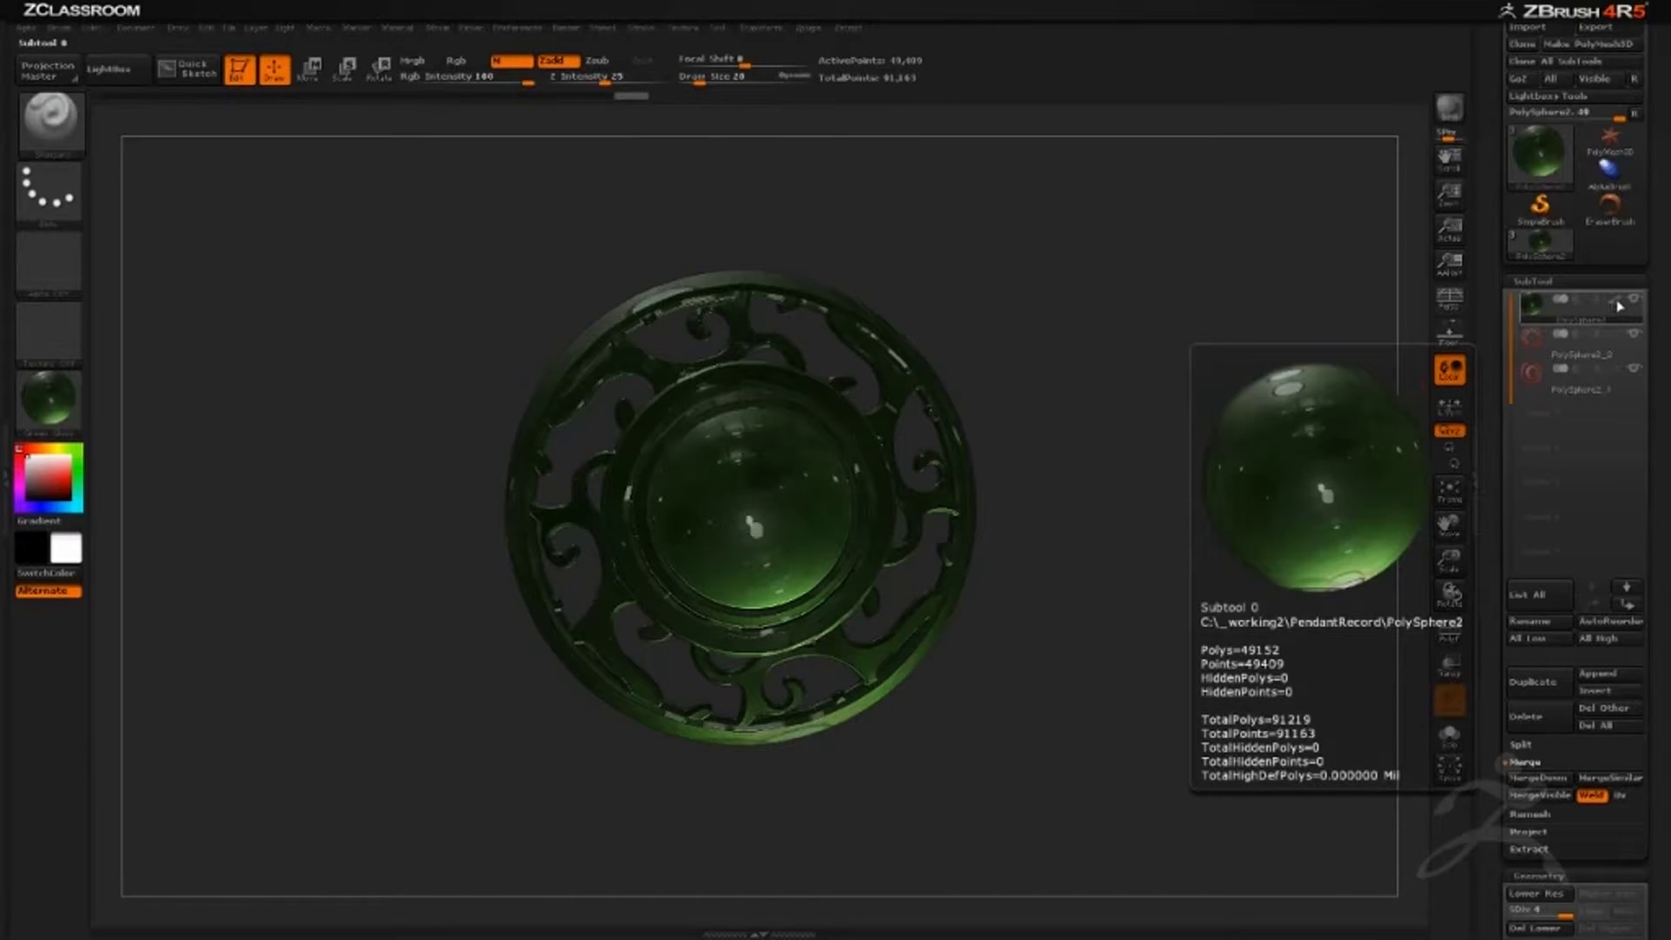
left_click_drag(975, 372, 947, 363)
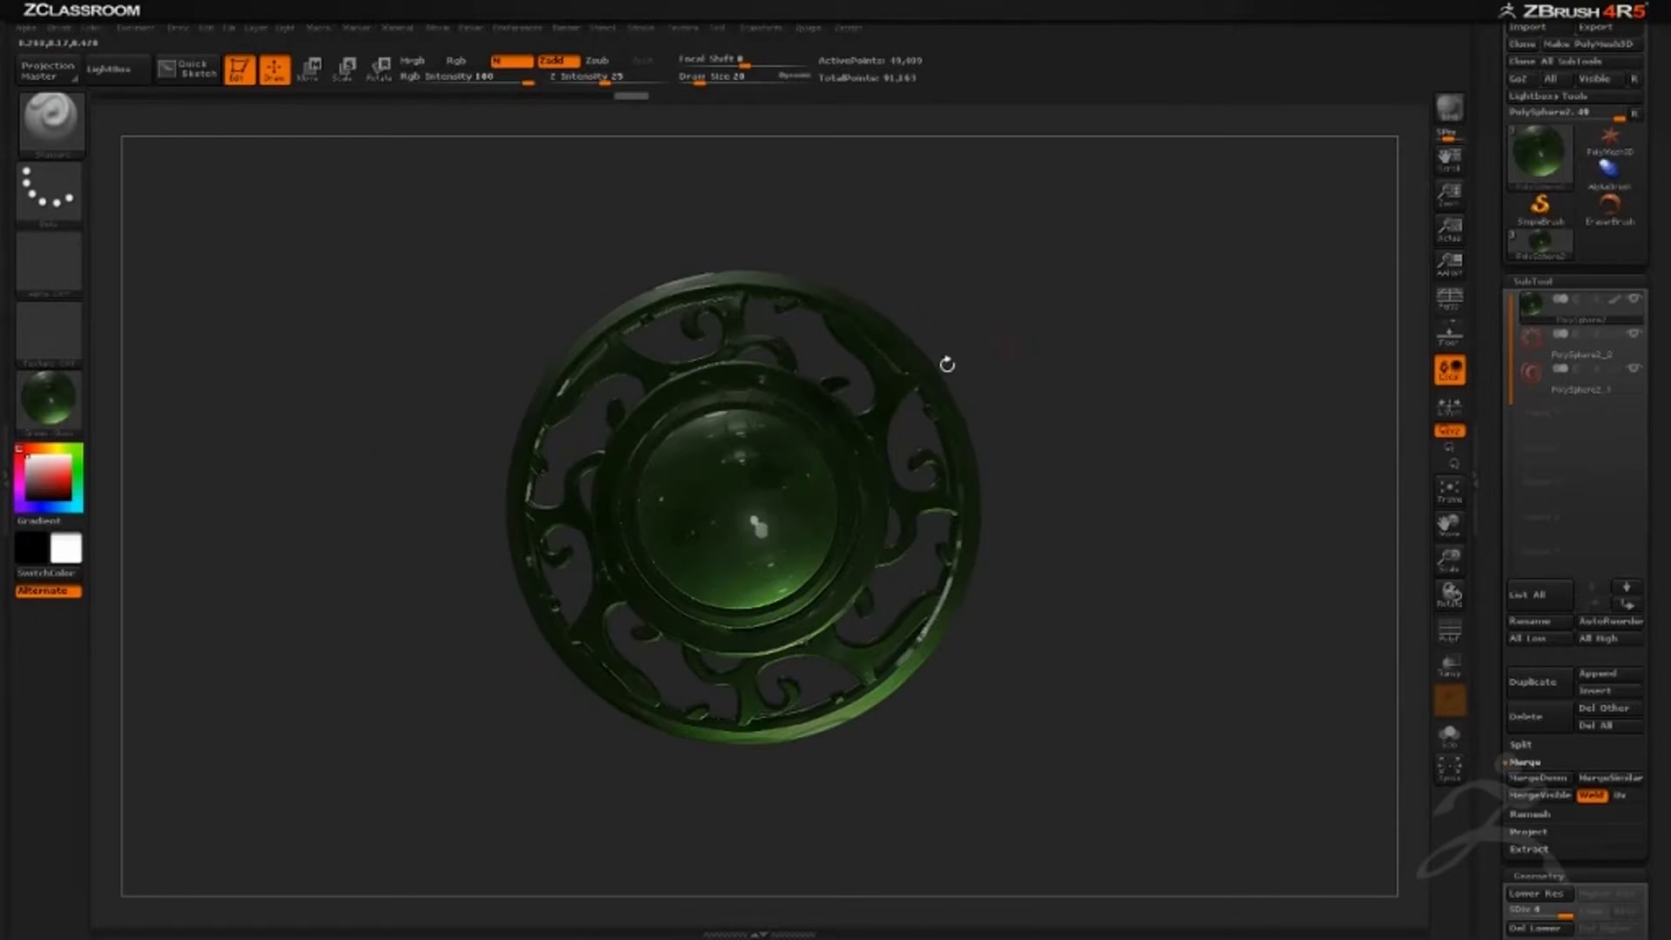
Switch the current material back to MatCap Gray for the unfilled rings and scrollwork.
left_click(63, 409)
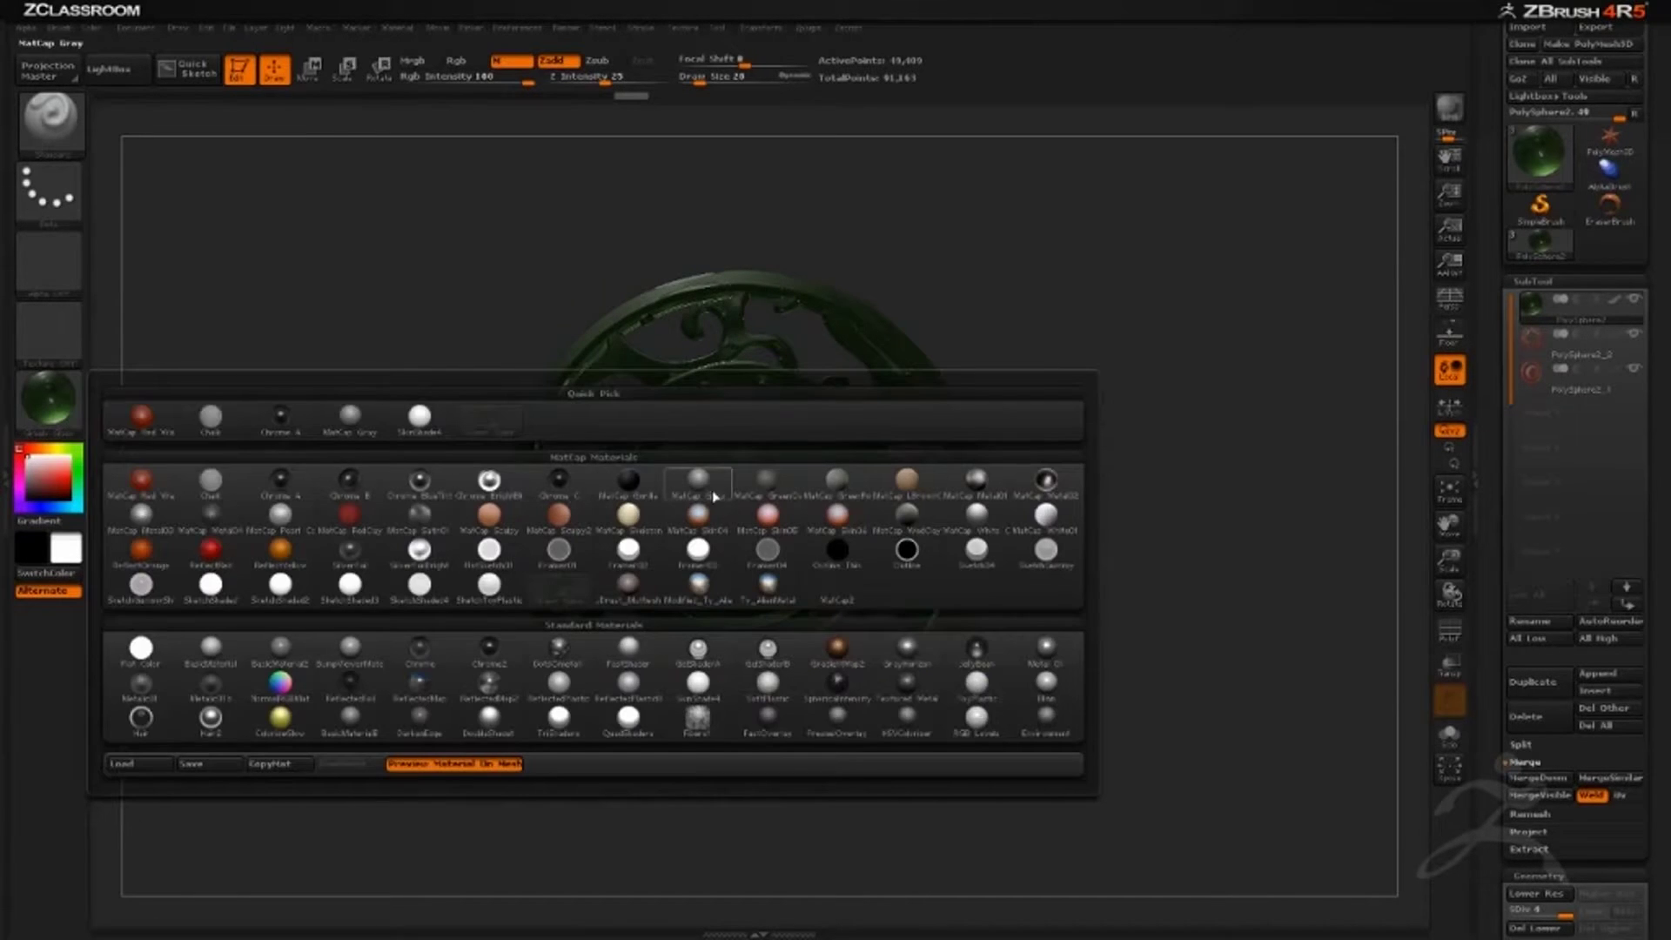
left_click(699, 494)
left_click_drag(1094, 429, 651, 343)
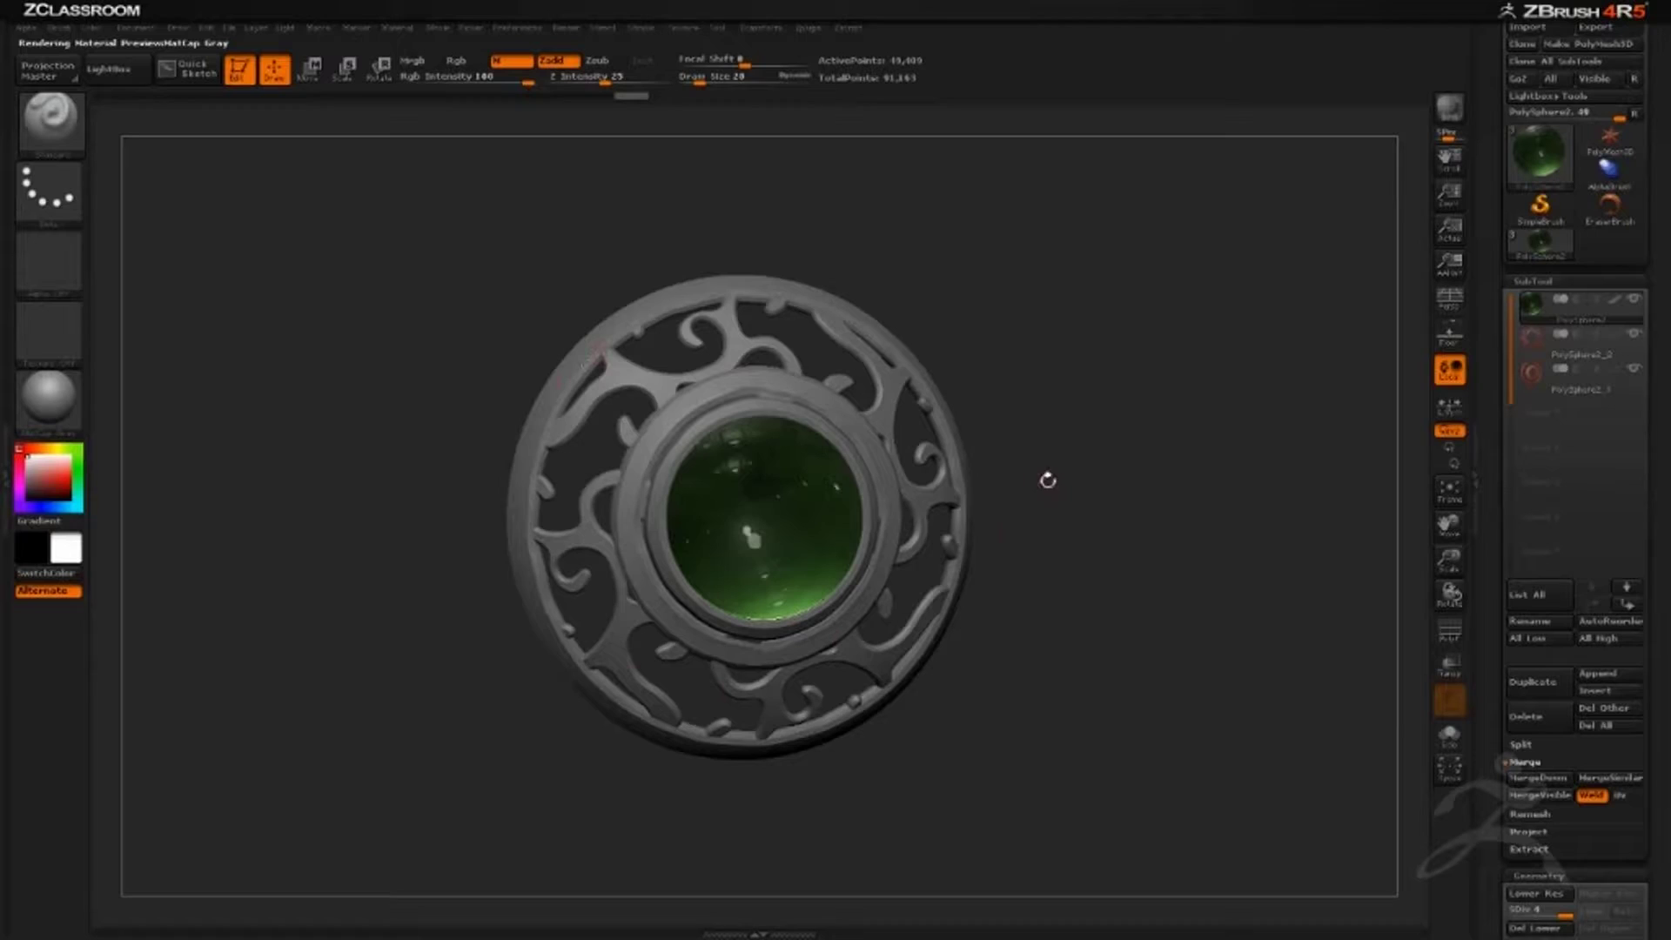
left_click_drag(1048, 481, 1029, 488)
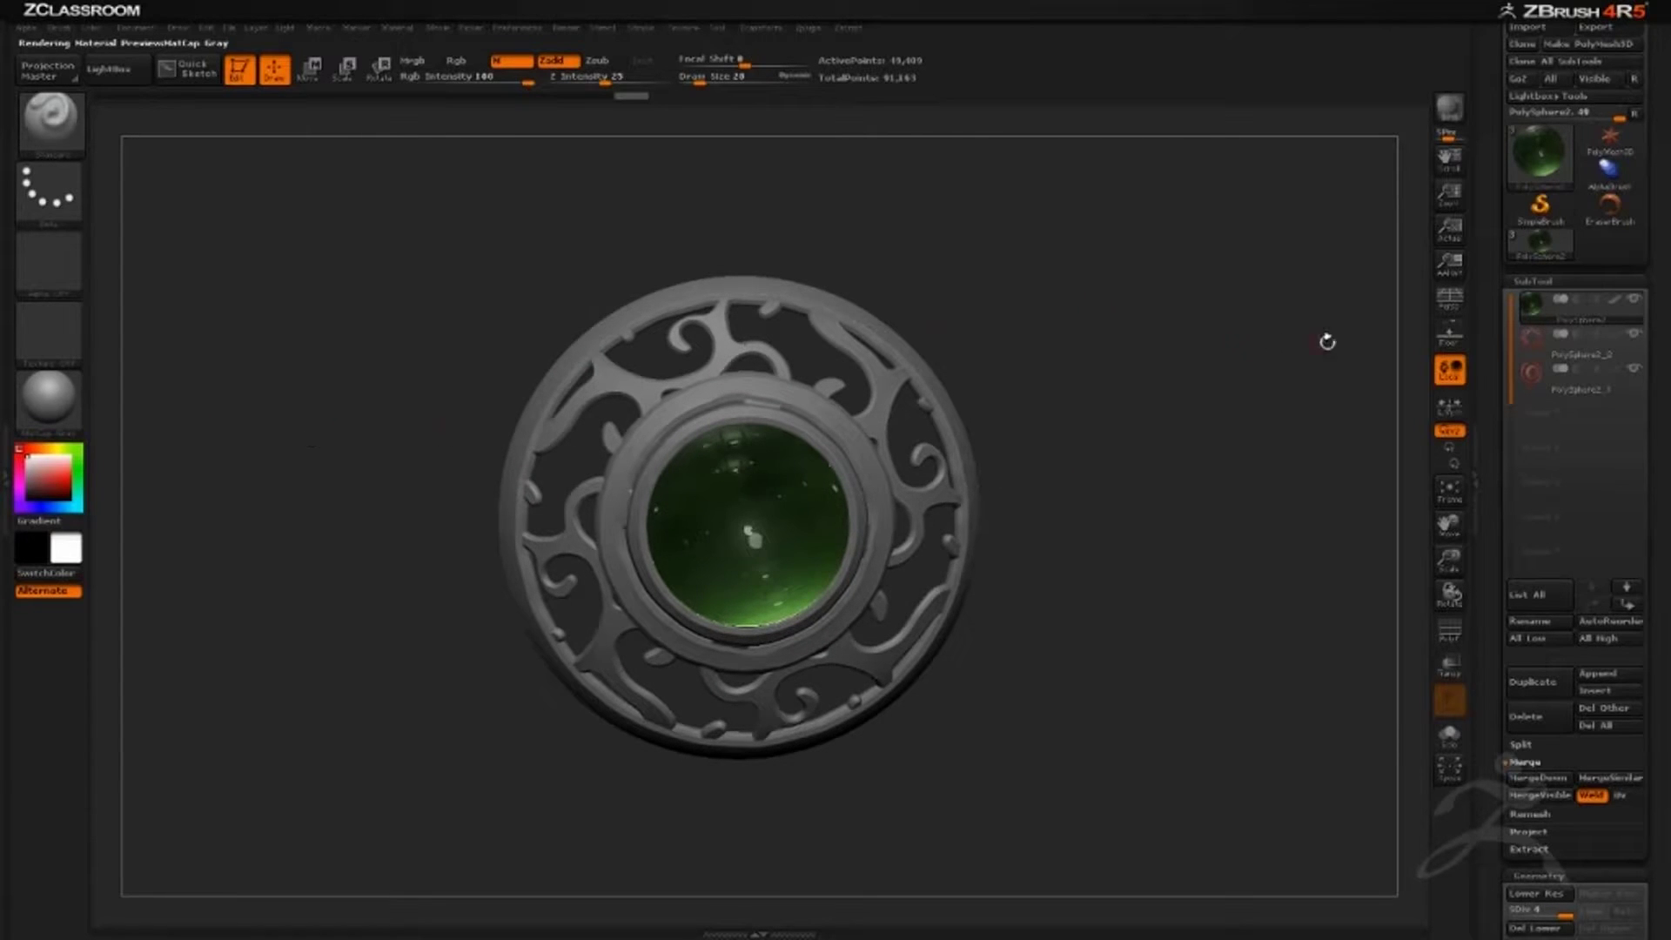
Turn the PolySphere2 sphere's painted material display off and back on to compare both looks.
left_click(1616, 305)
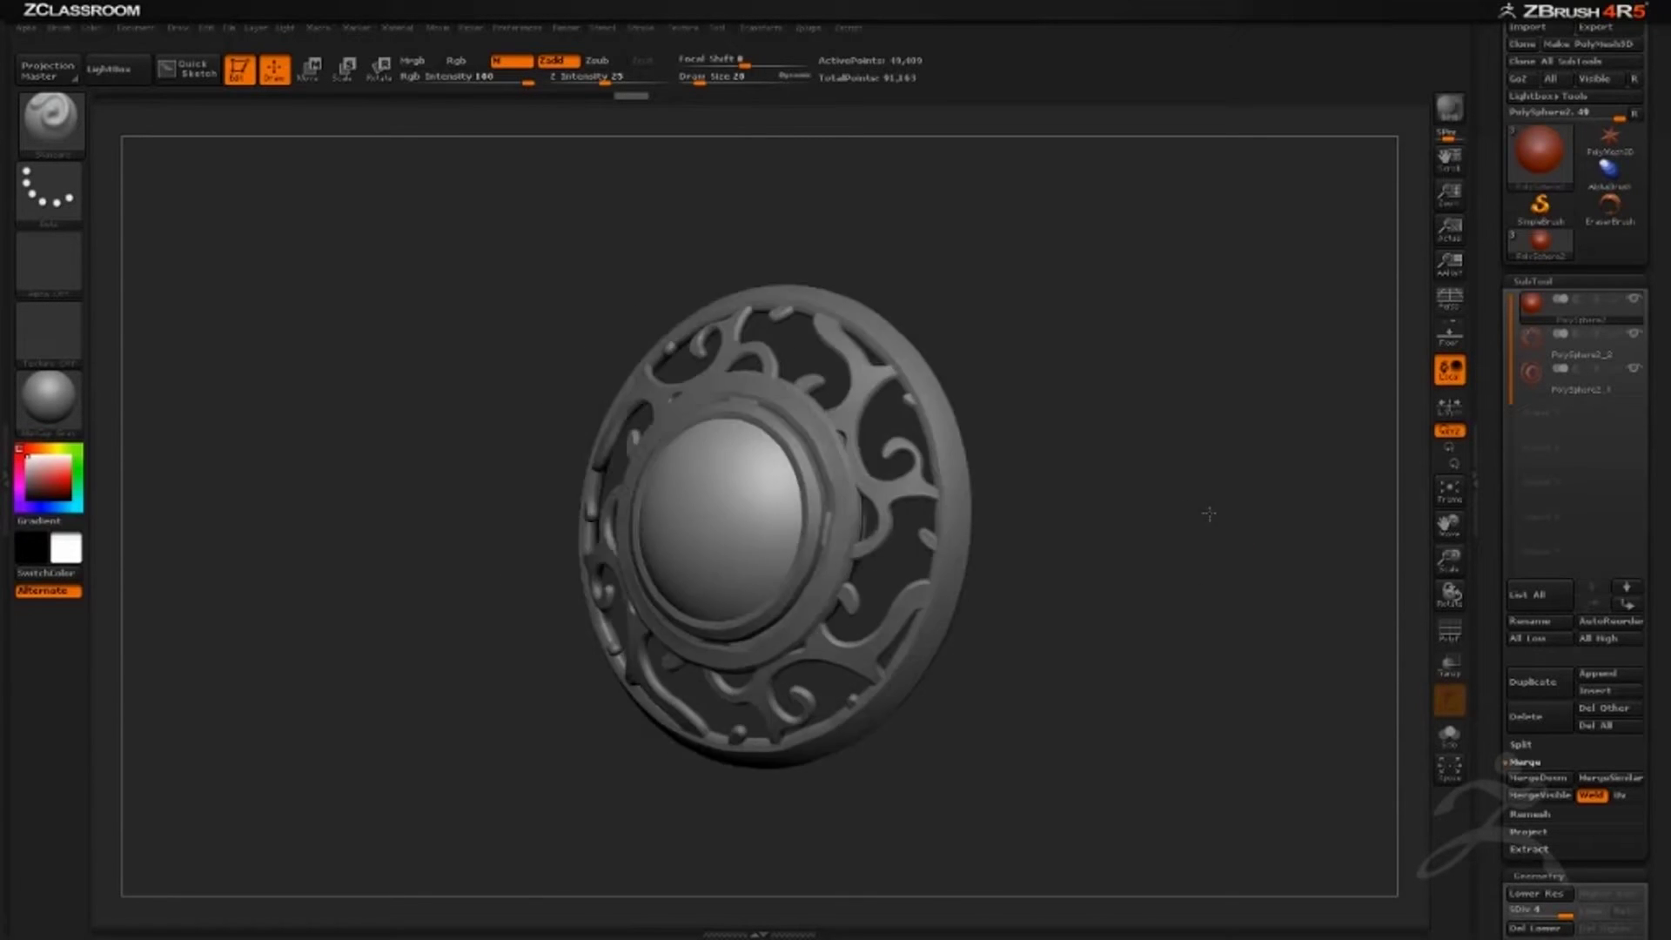
left_click_drag(1256, 492, 1195, 503)
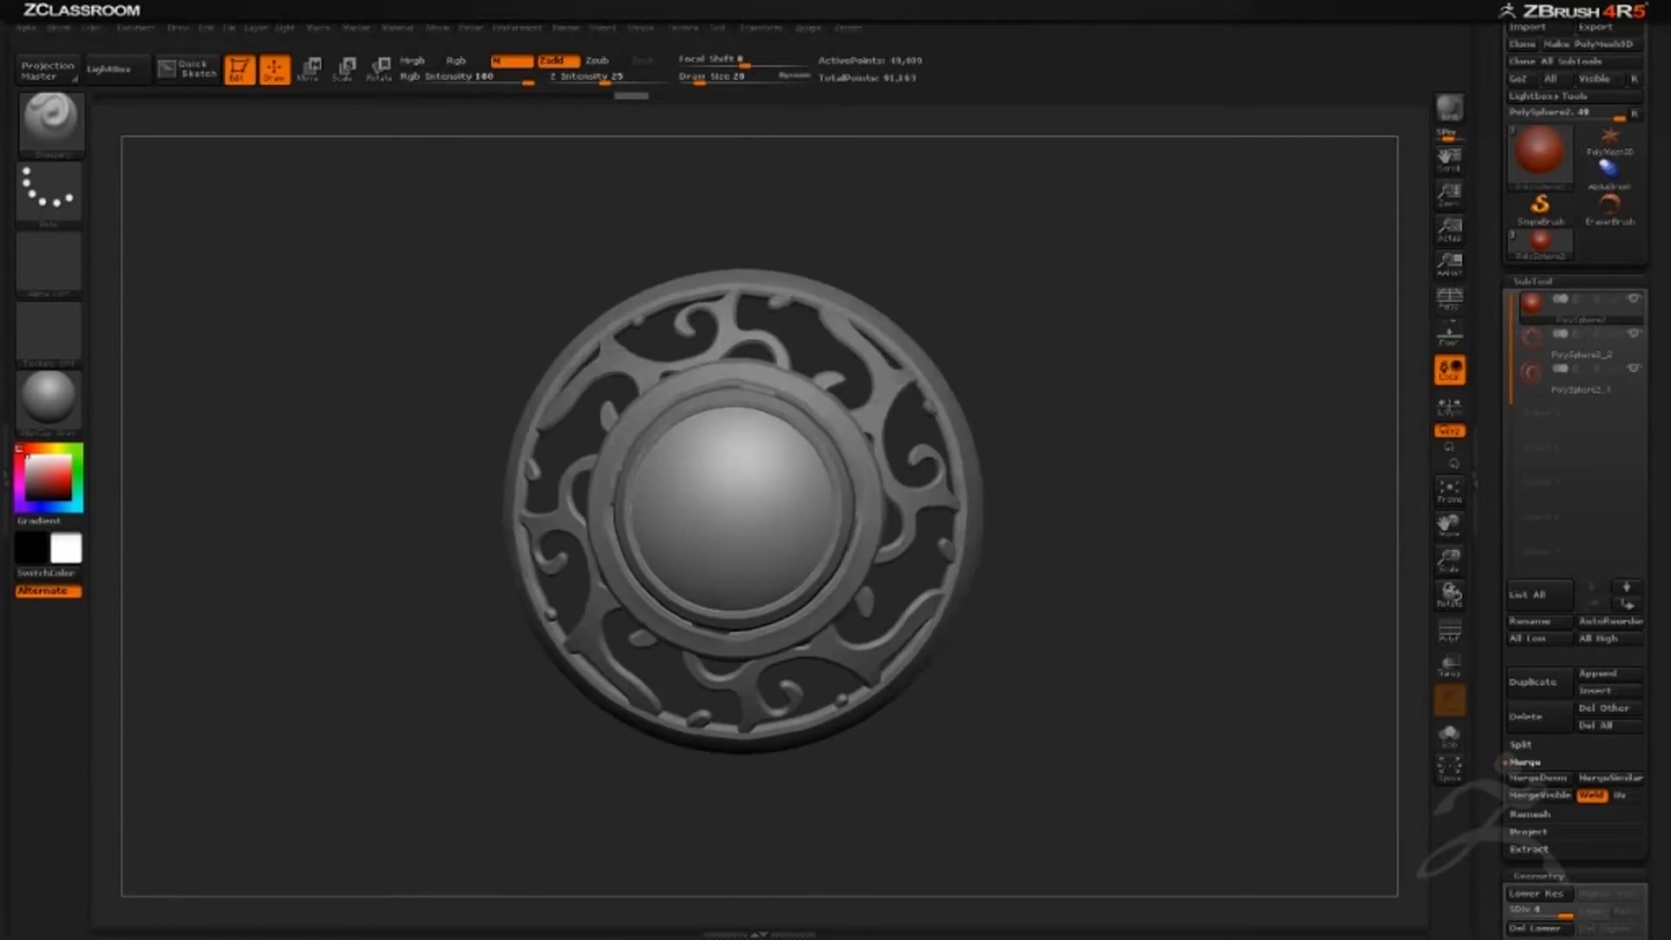
left_click(1619, 306)
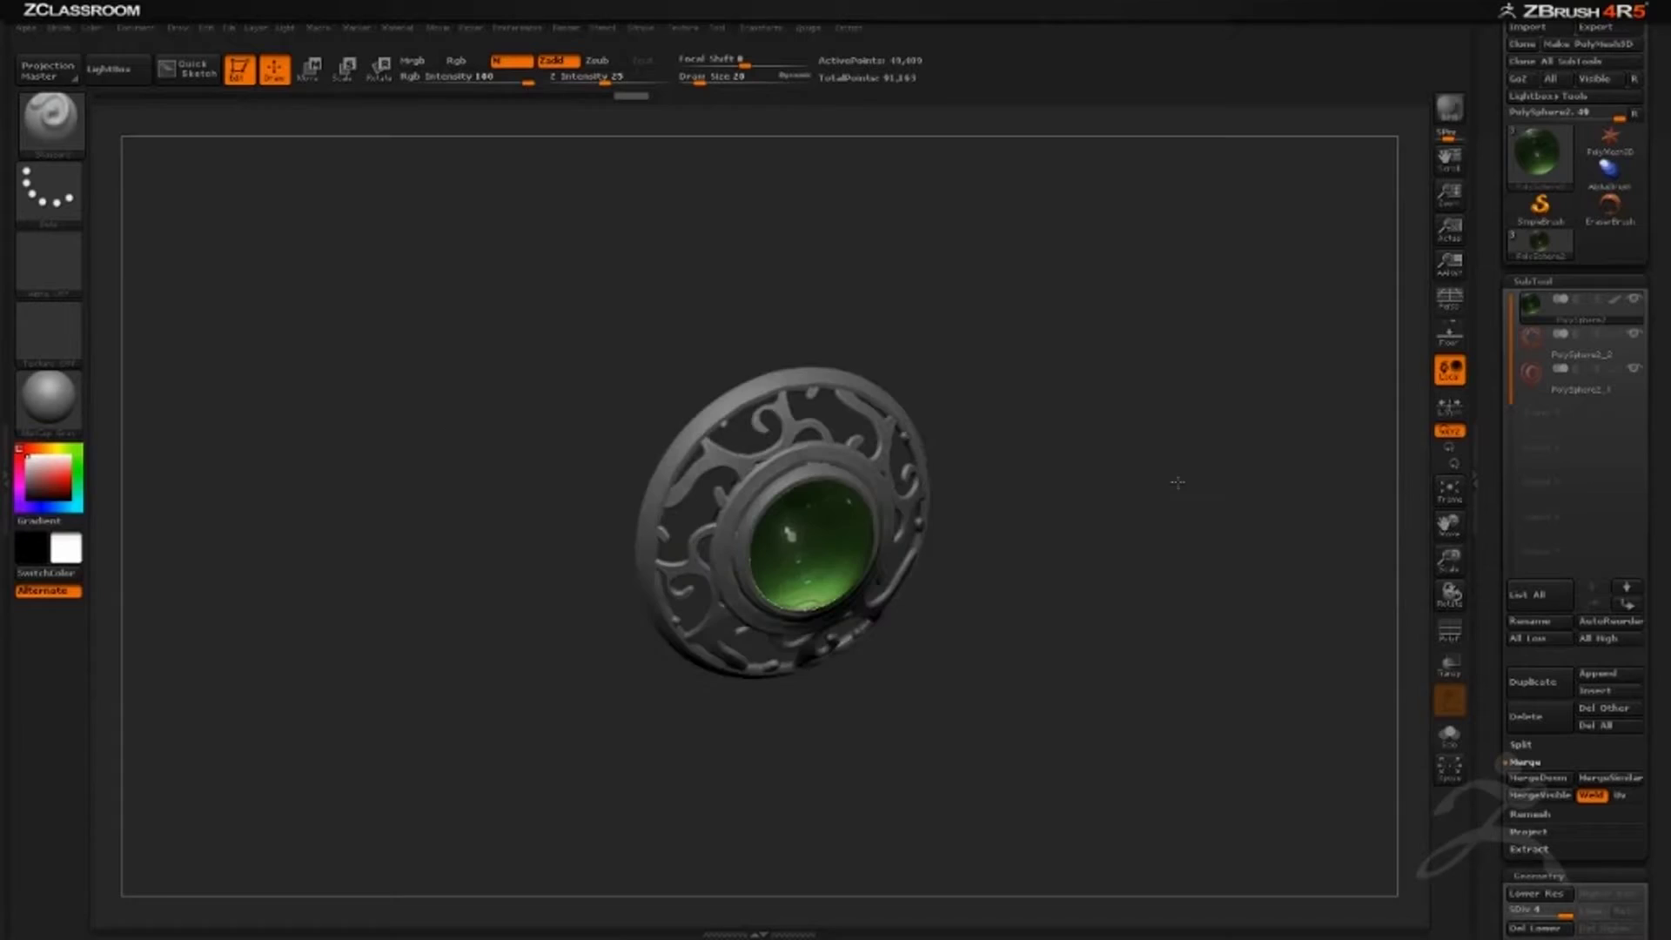
Examine the finished ornament with its green glass centre from the front and the sides.
left_click_drag(1202, 471, 1099, 440)
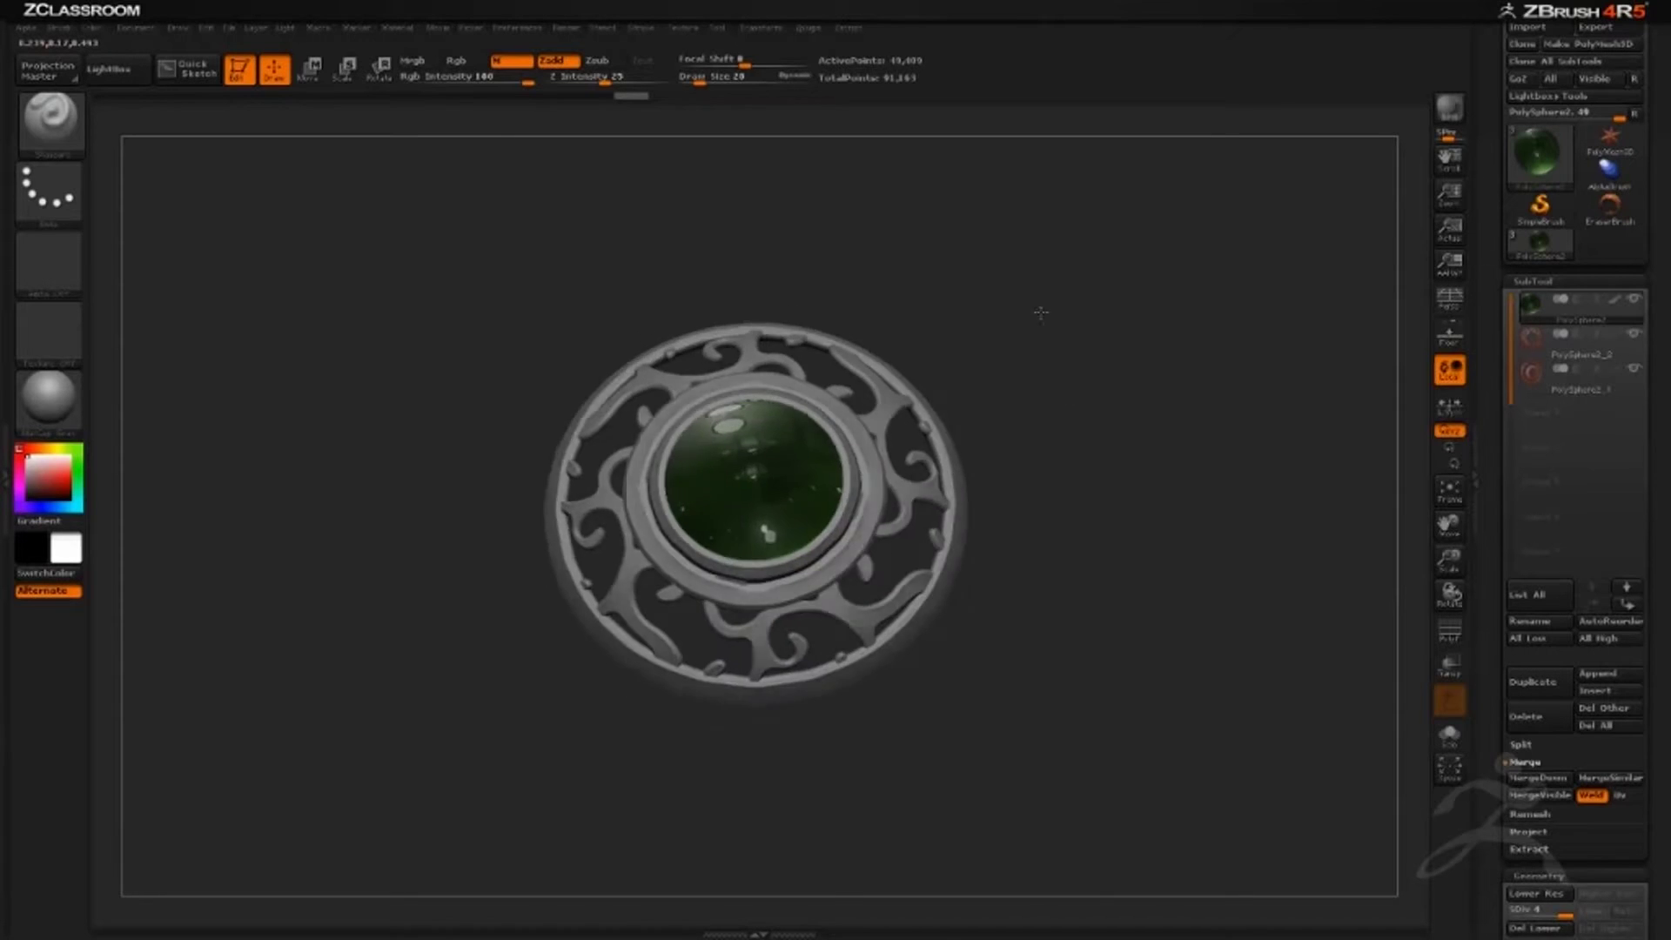
left_click_drag(1155, 387, 1139, 388)
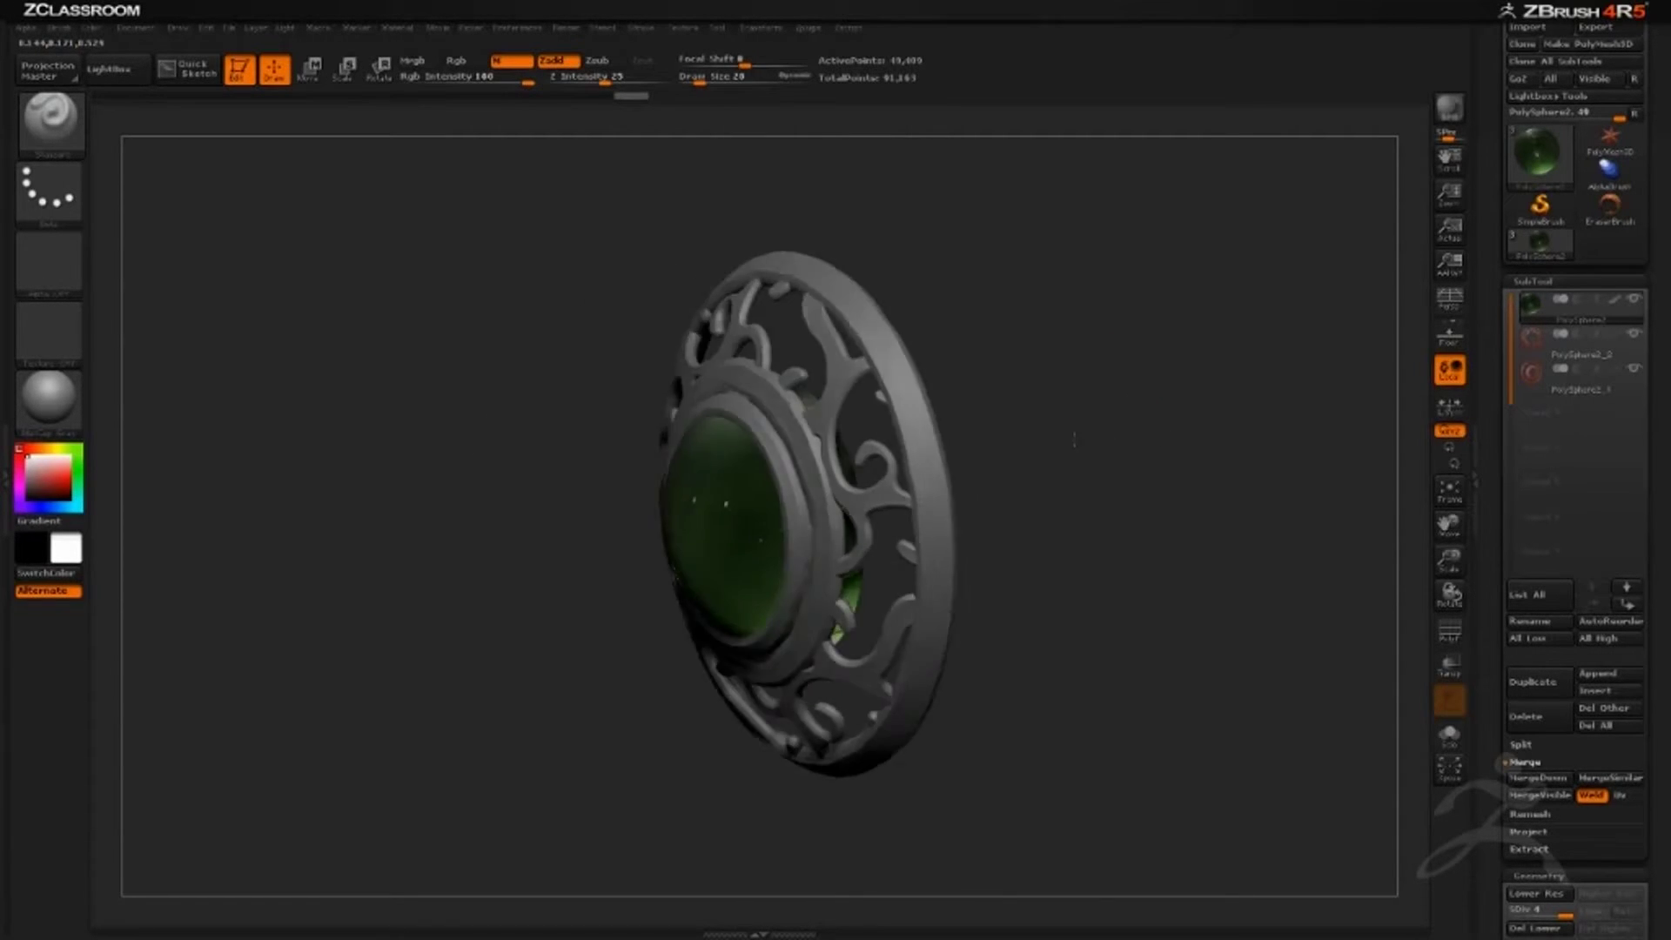
left_click_drag(1151, 406, 1103, 371)
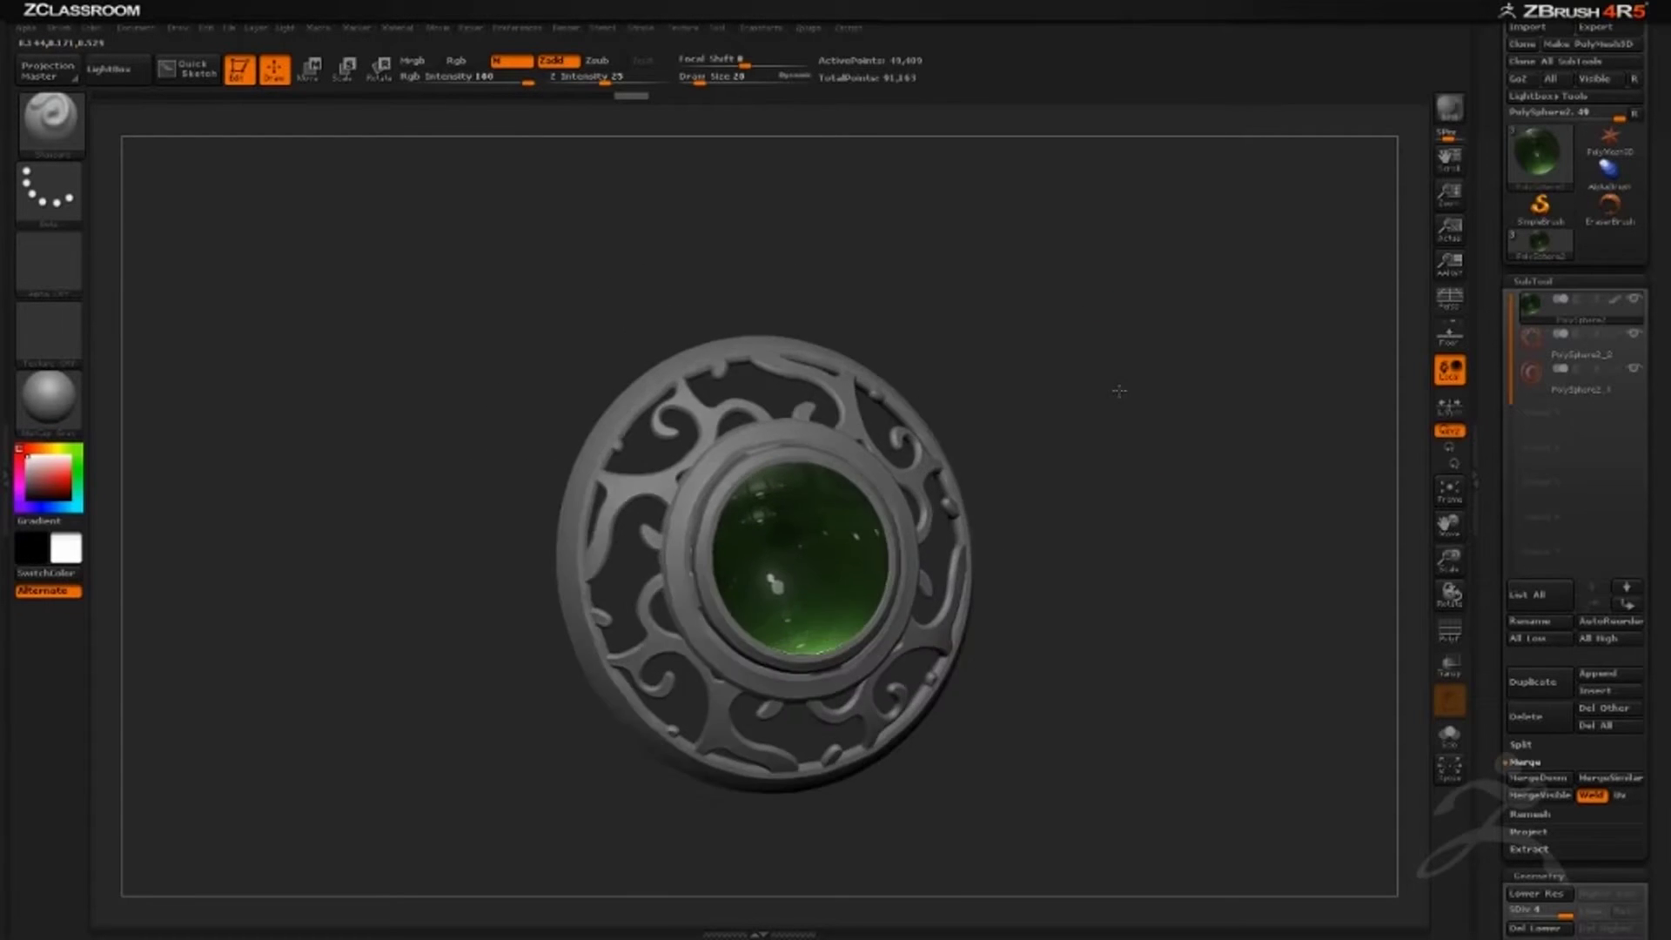
left_click_drag(1111, 377, 1370, 306)
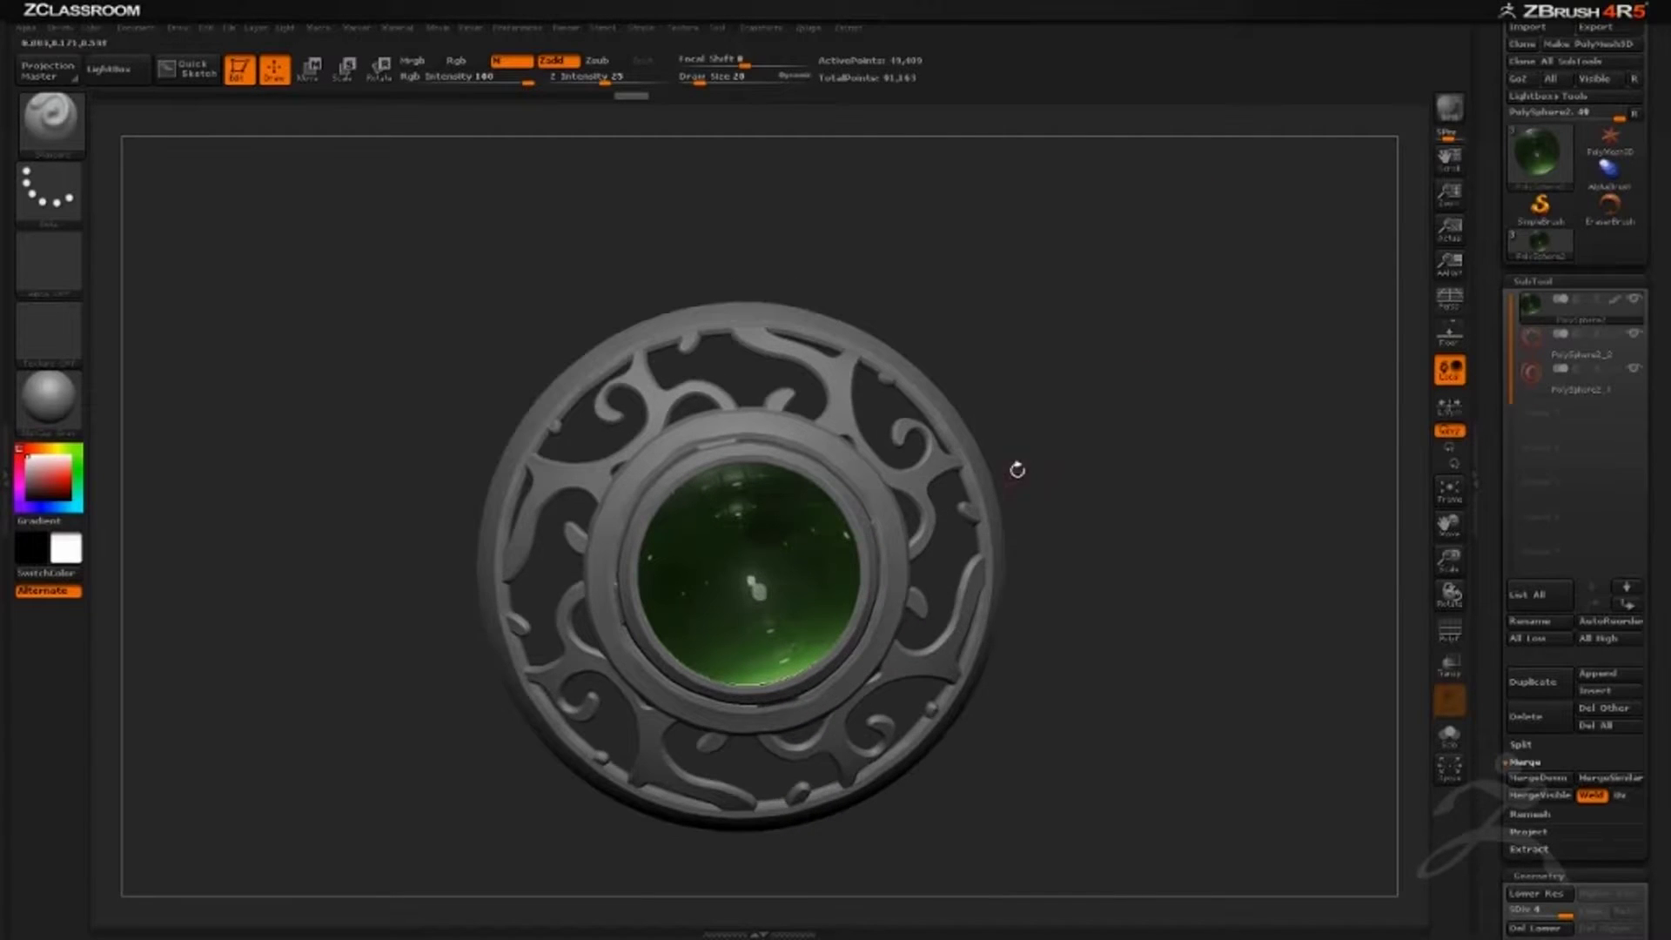
left_click_drag(1066, 427, 818, 553)
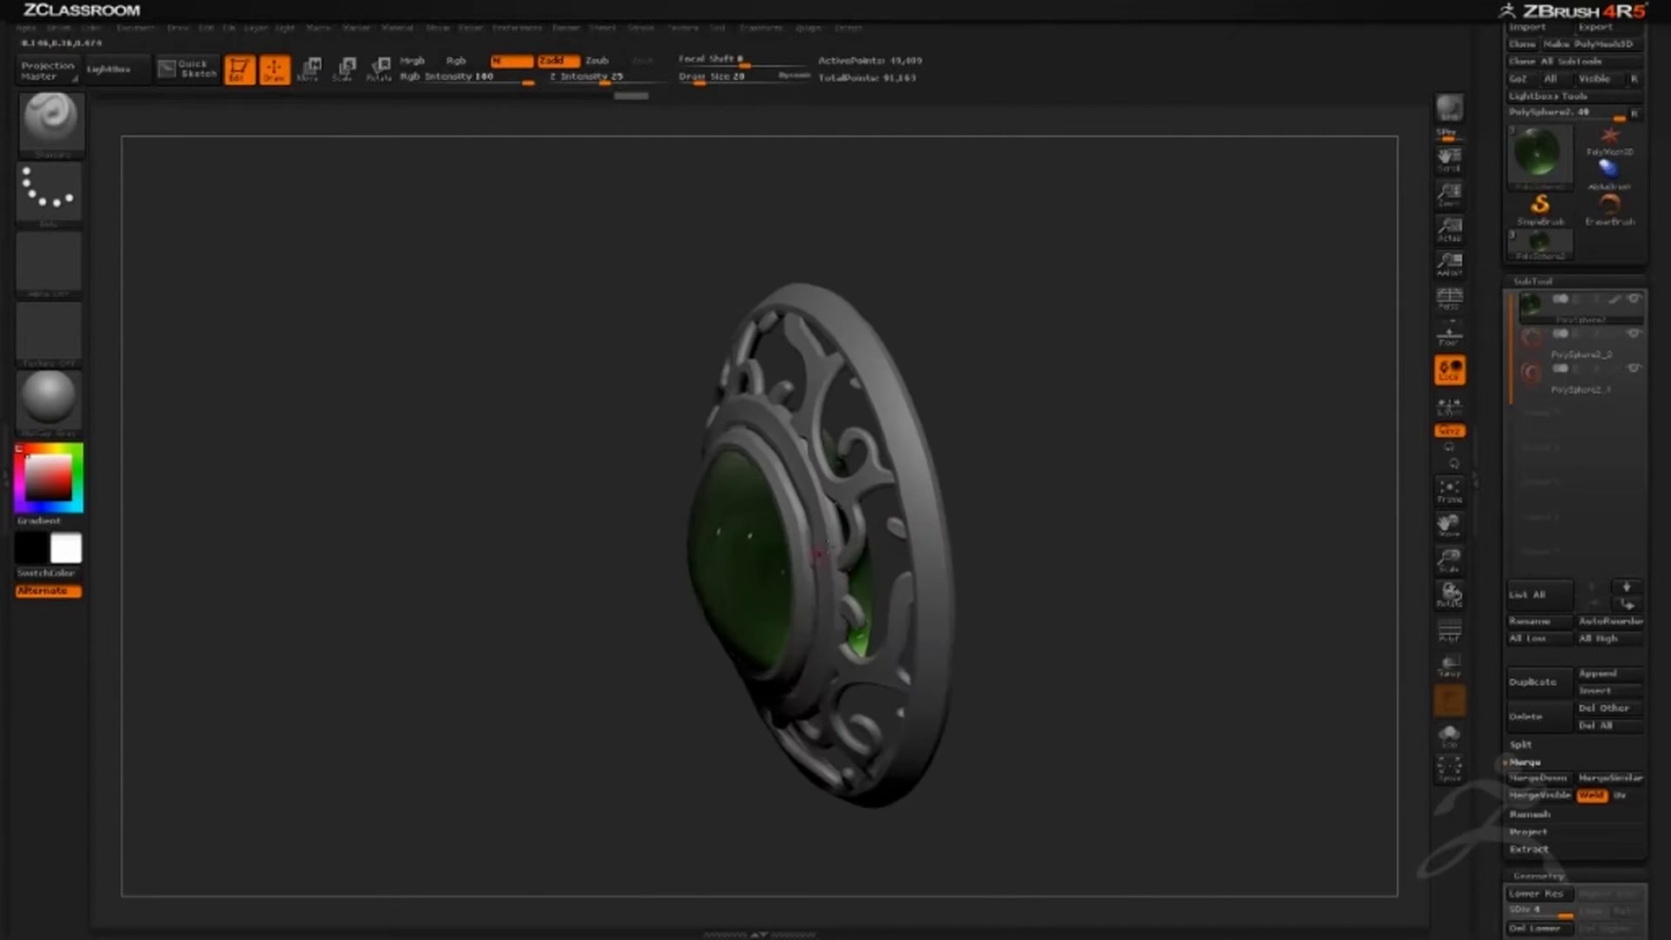
left_click_drag(985, 366, 897, 511)
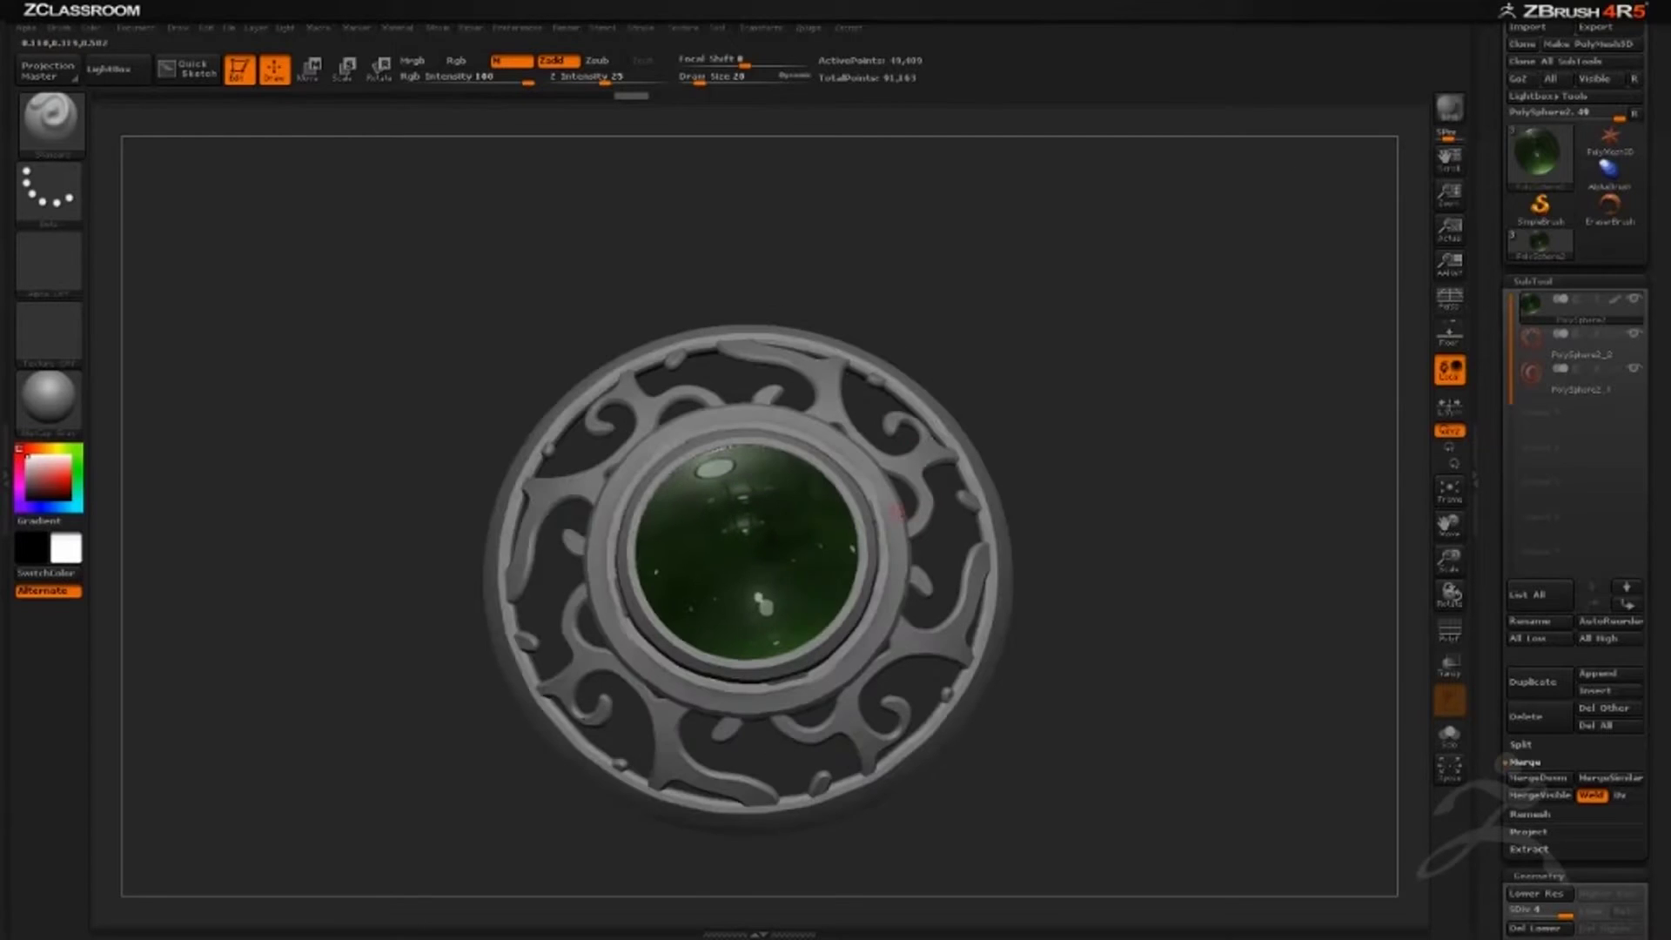
Try smoothing the PolySphere2_1 rings with the Polish deformation.
left_click_drag(1031, 419, 1019, 487)
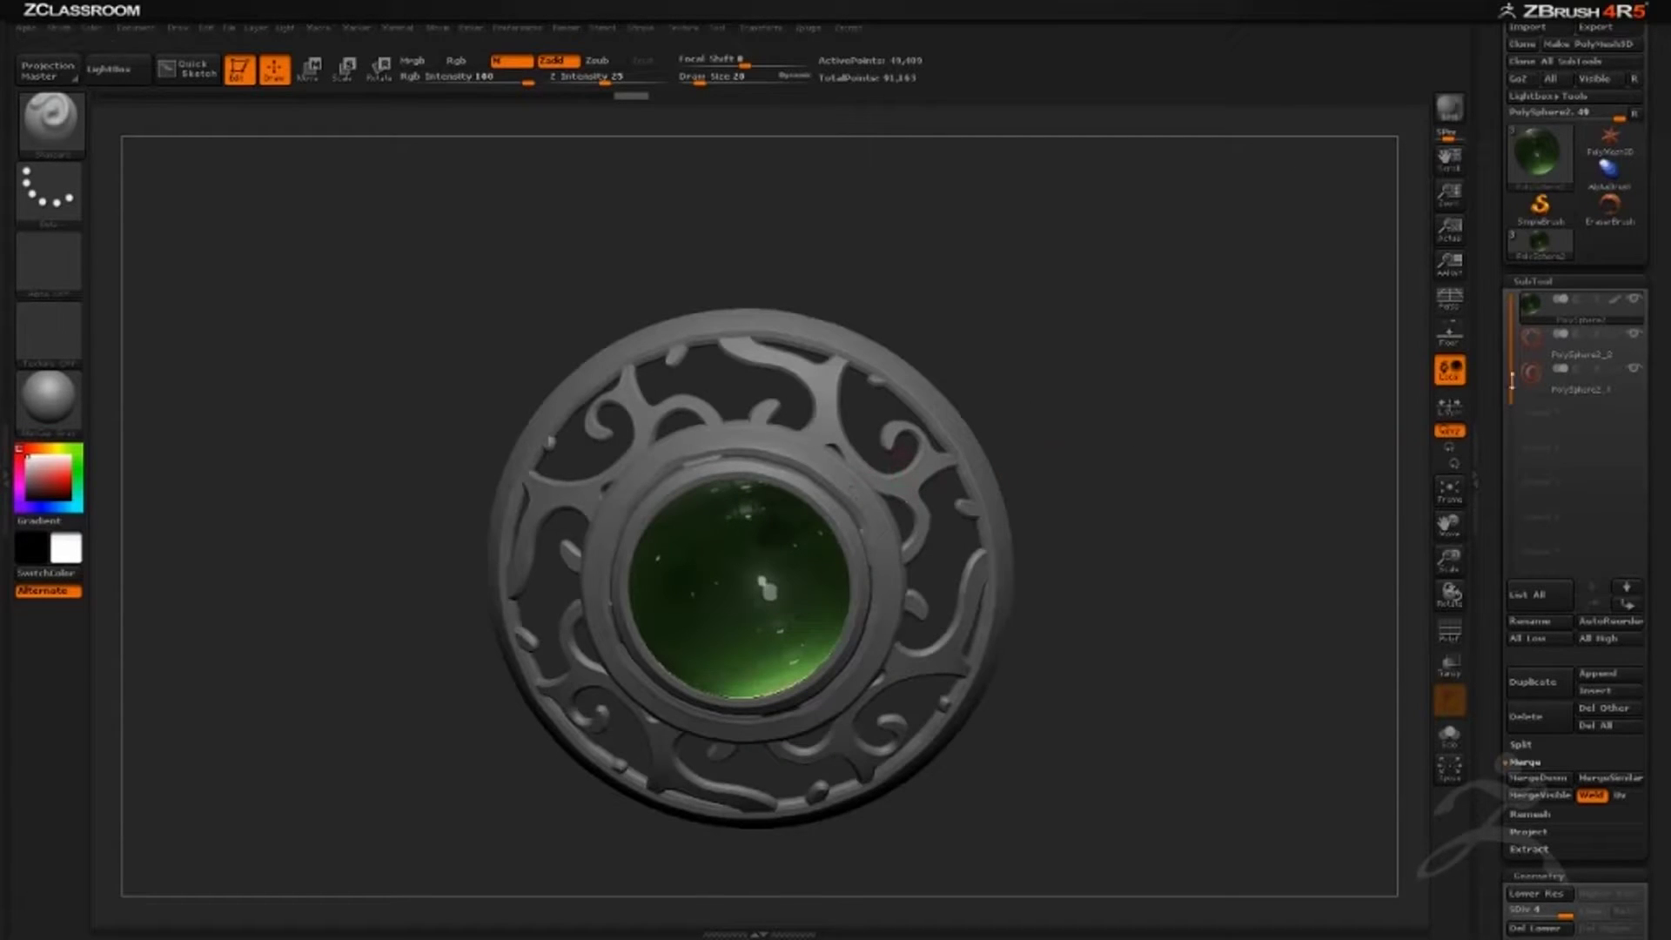
left_click(1581, 394)
left_click_drag(1171, 461, 1287, 524)
left_click_drag(1502, 612, 1458, 397)
scroll(1531, 449, "down", 5)
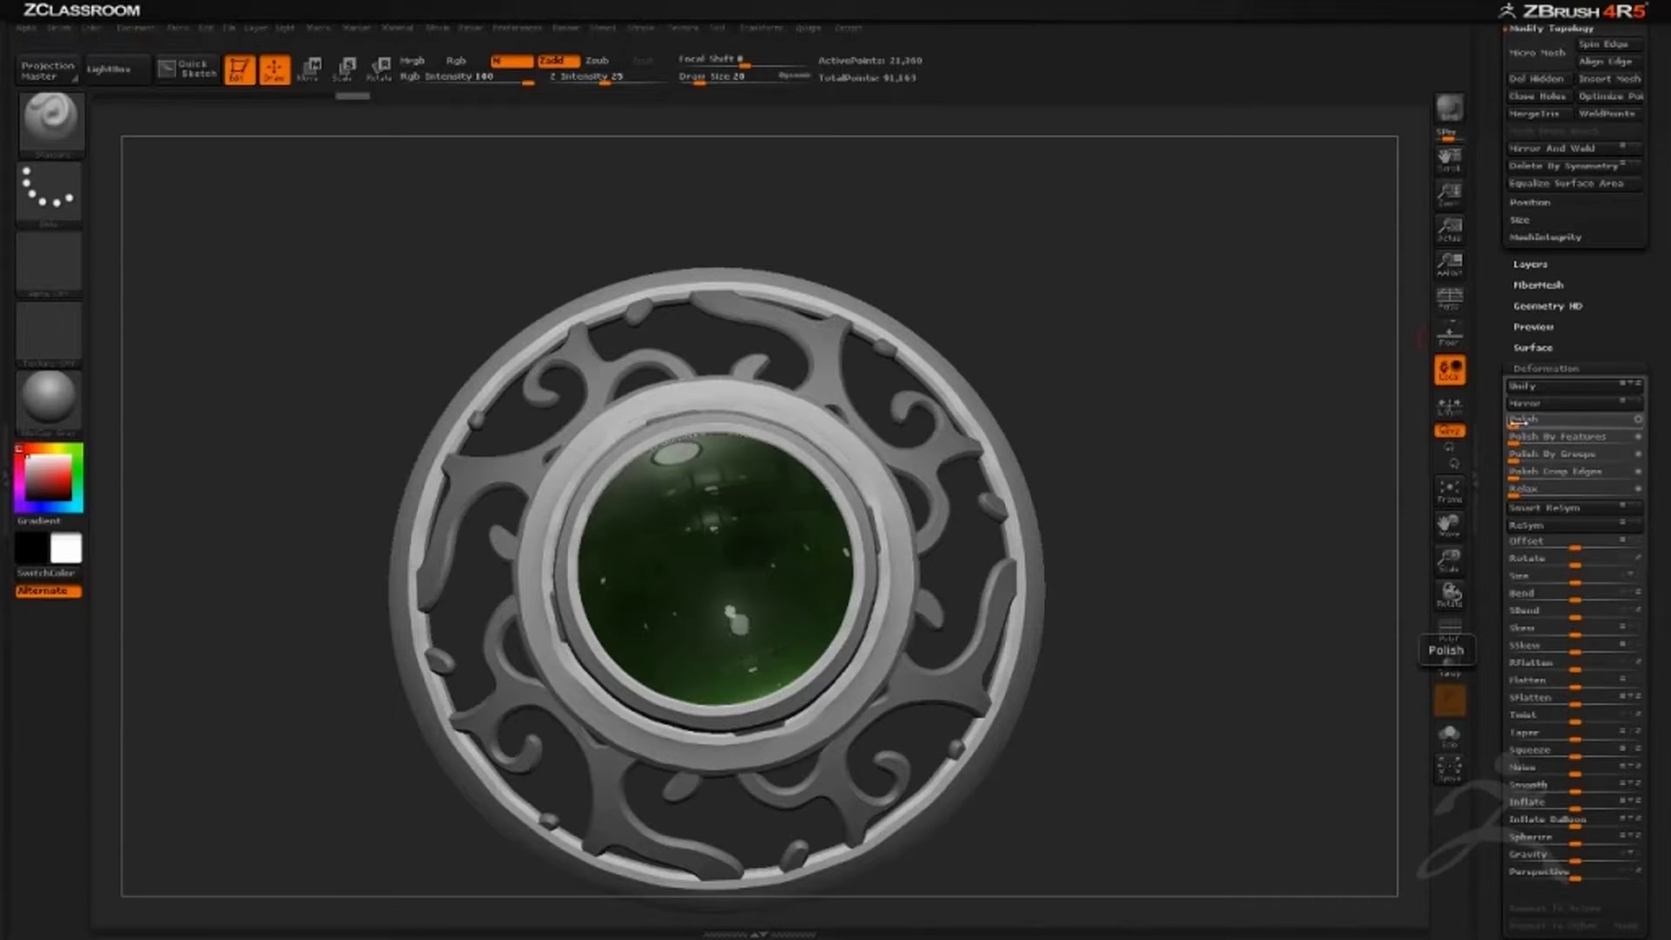
left_click(1512, 421)
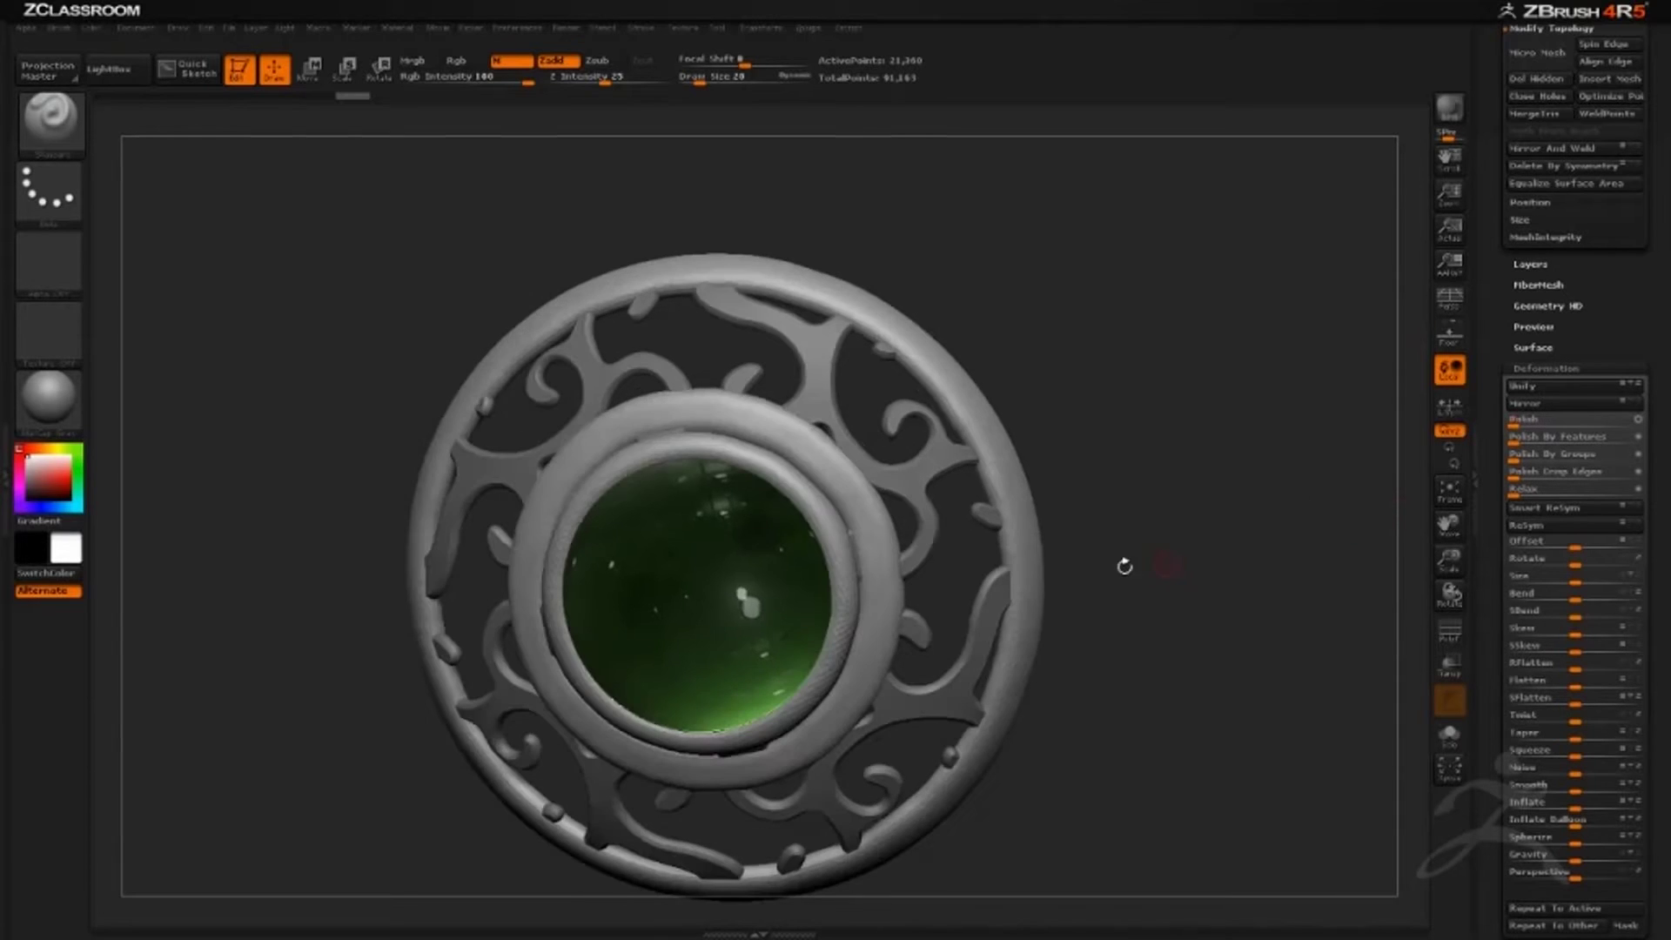
left_click_drag(1073, 321, 1232, 407)
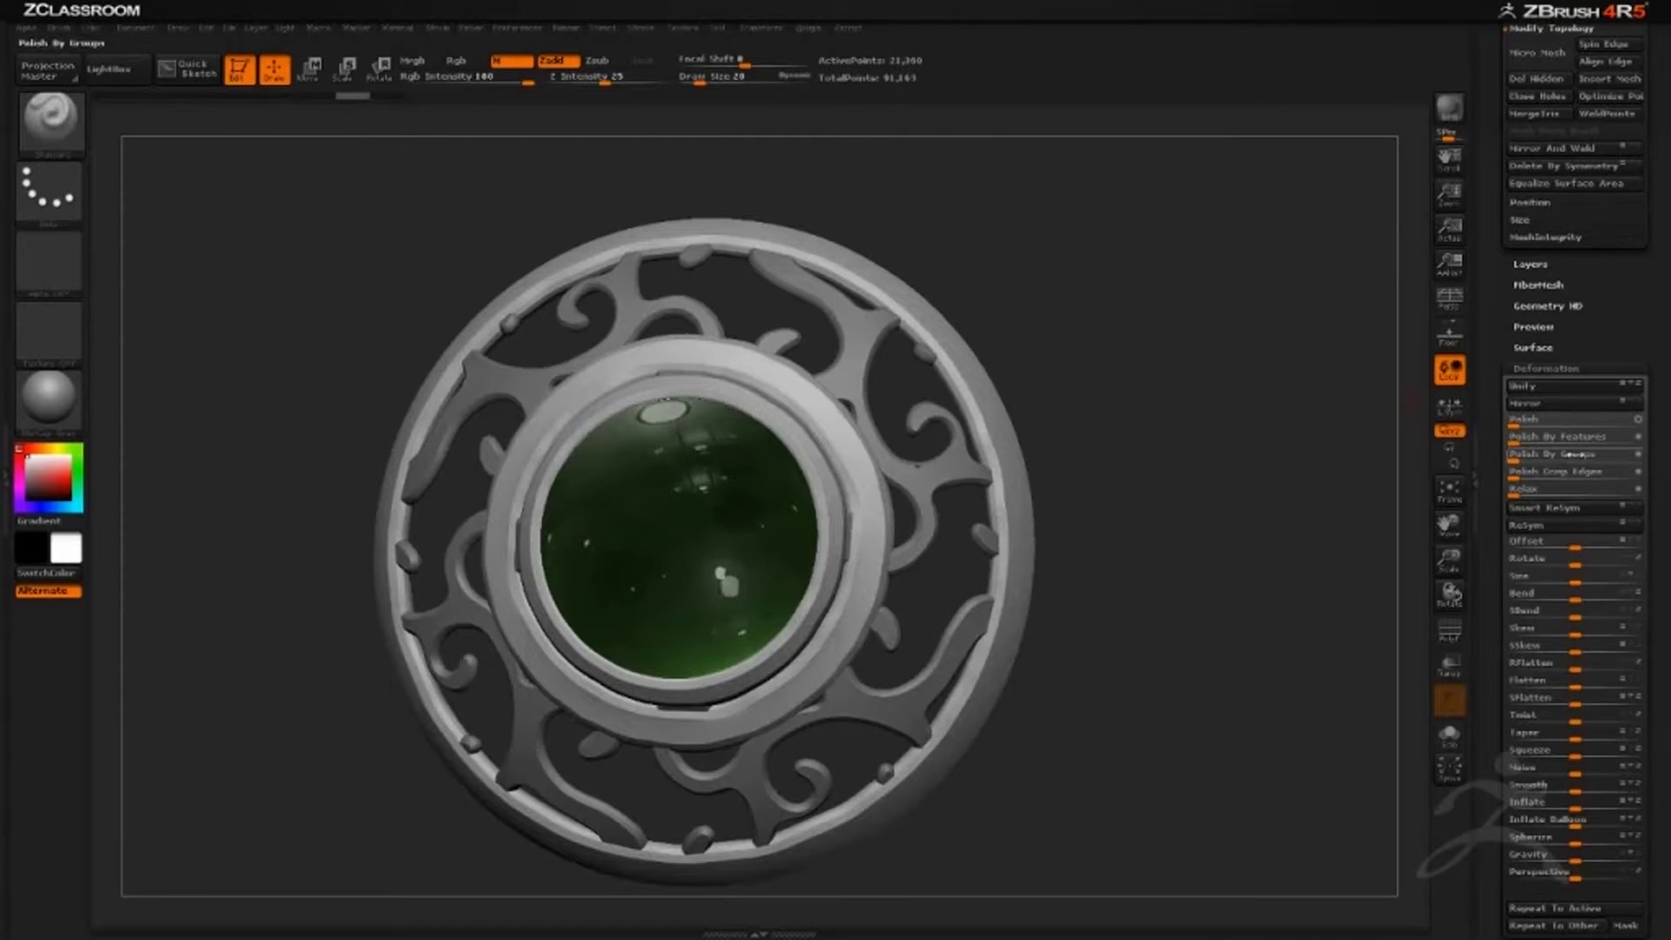
Switch Polish By Features to its open-circle mode, try it on the rings in isolation, and undo the polish.
left_click(1639, 438)
left_click(1521, 442)
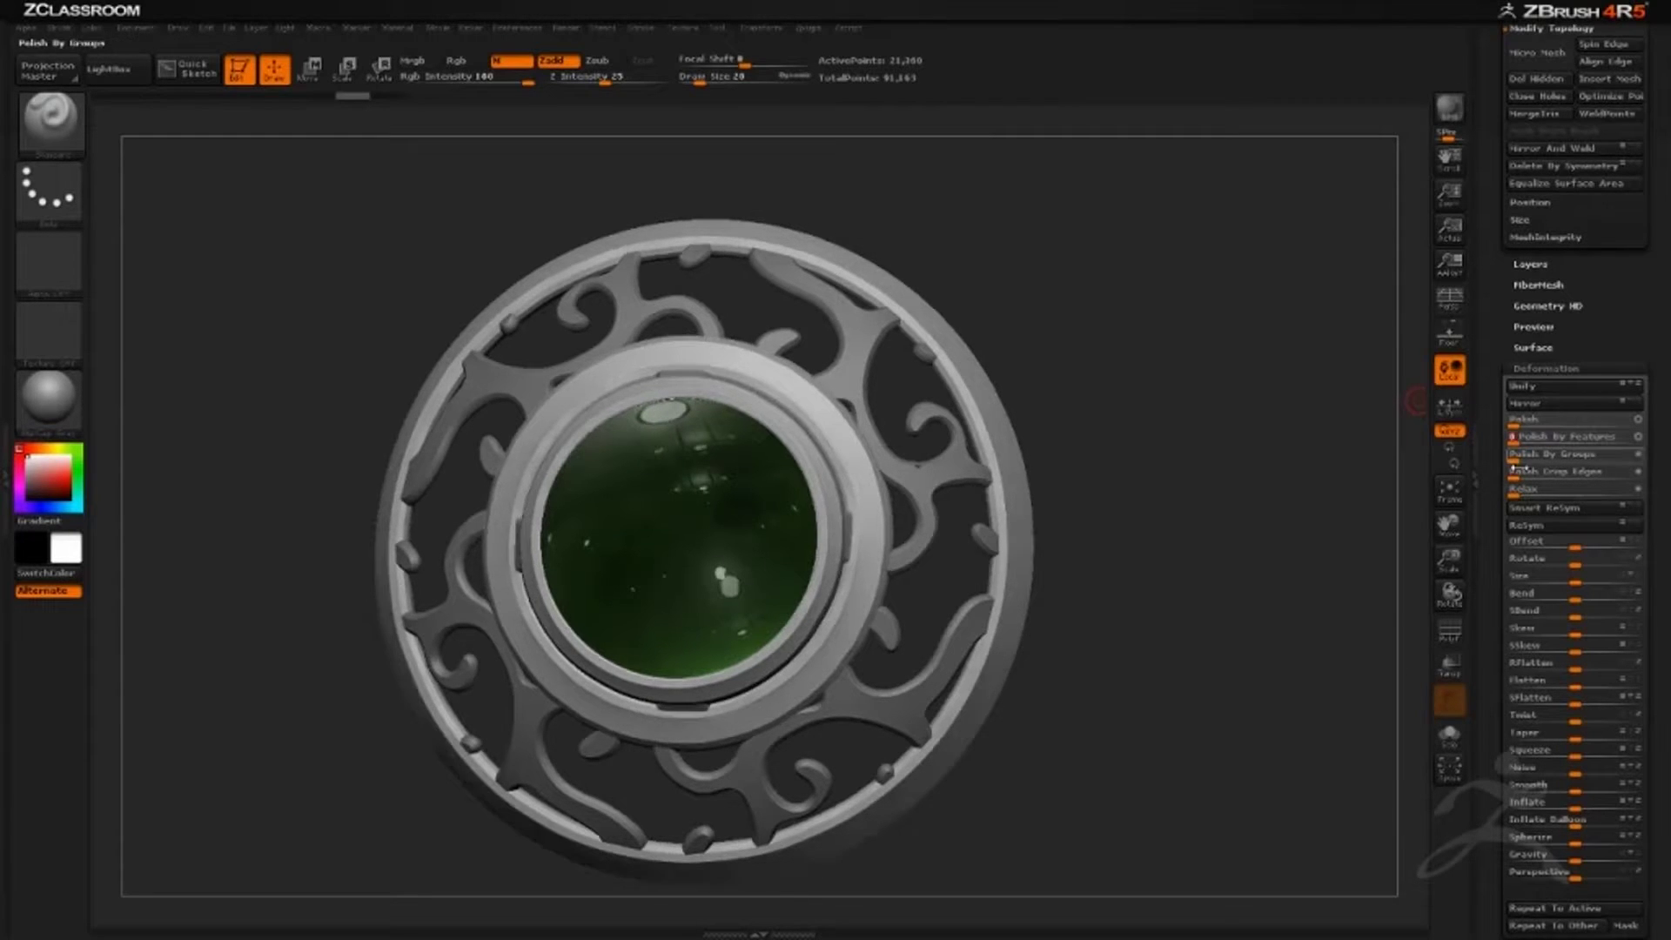
mouse_move(1277, 496)
left_mouse_down()
mouse_move(1297, 515)
mouse_move(1261, 540)
mouse_move(1407, 481)
left_mouse_up()
left_click(1455, 738)
key("ctrl+z")
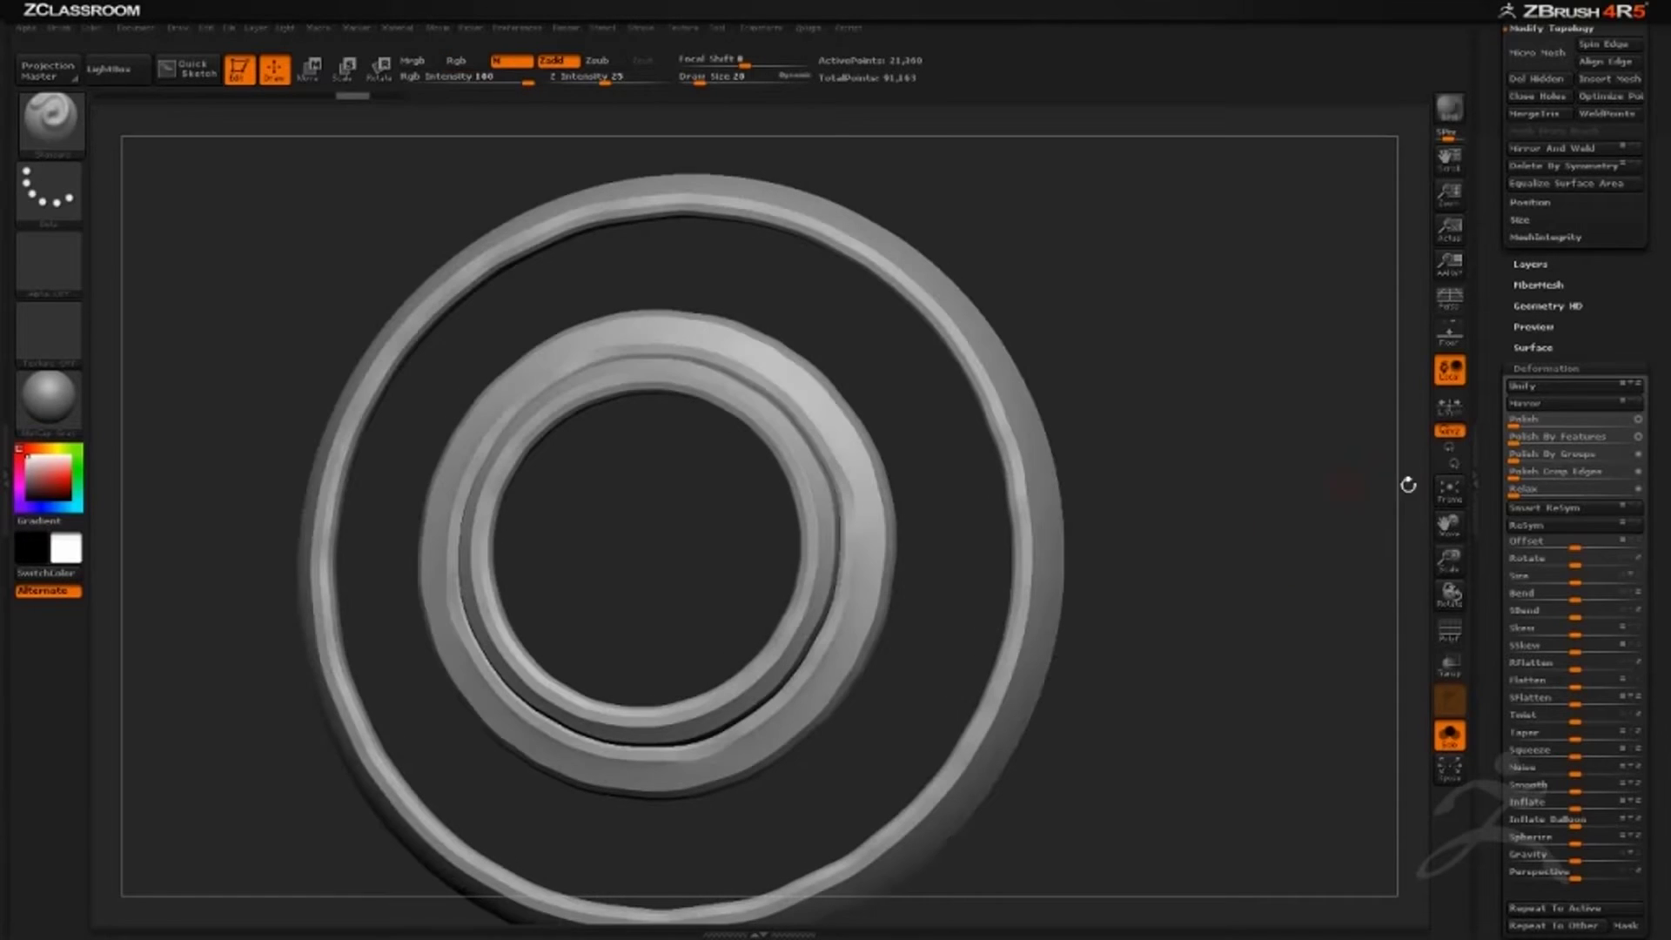
Apply Polish By Features to the isolated rings with their polygroup wireframe temporarily shown.
left_click(1449, 631)
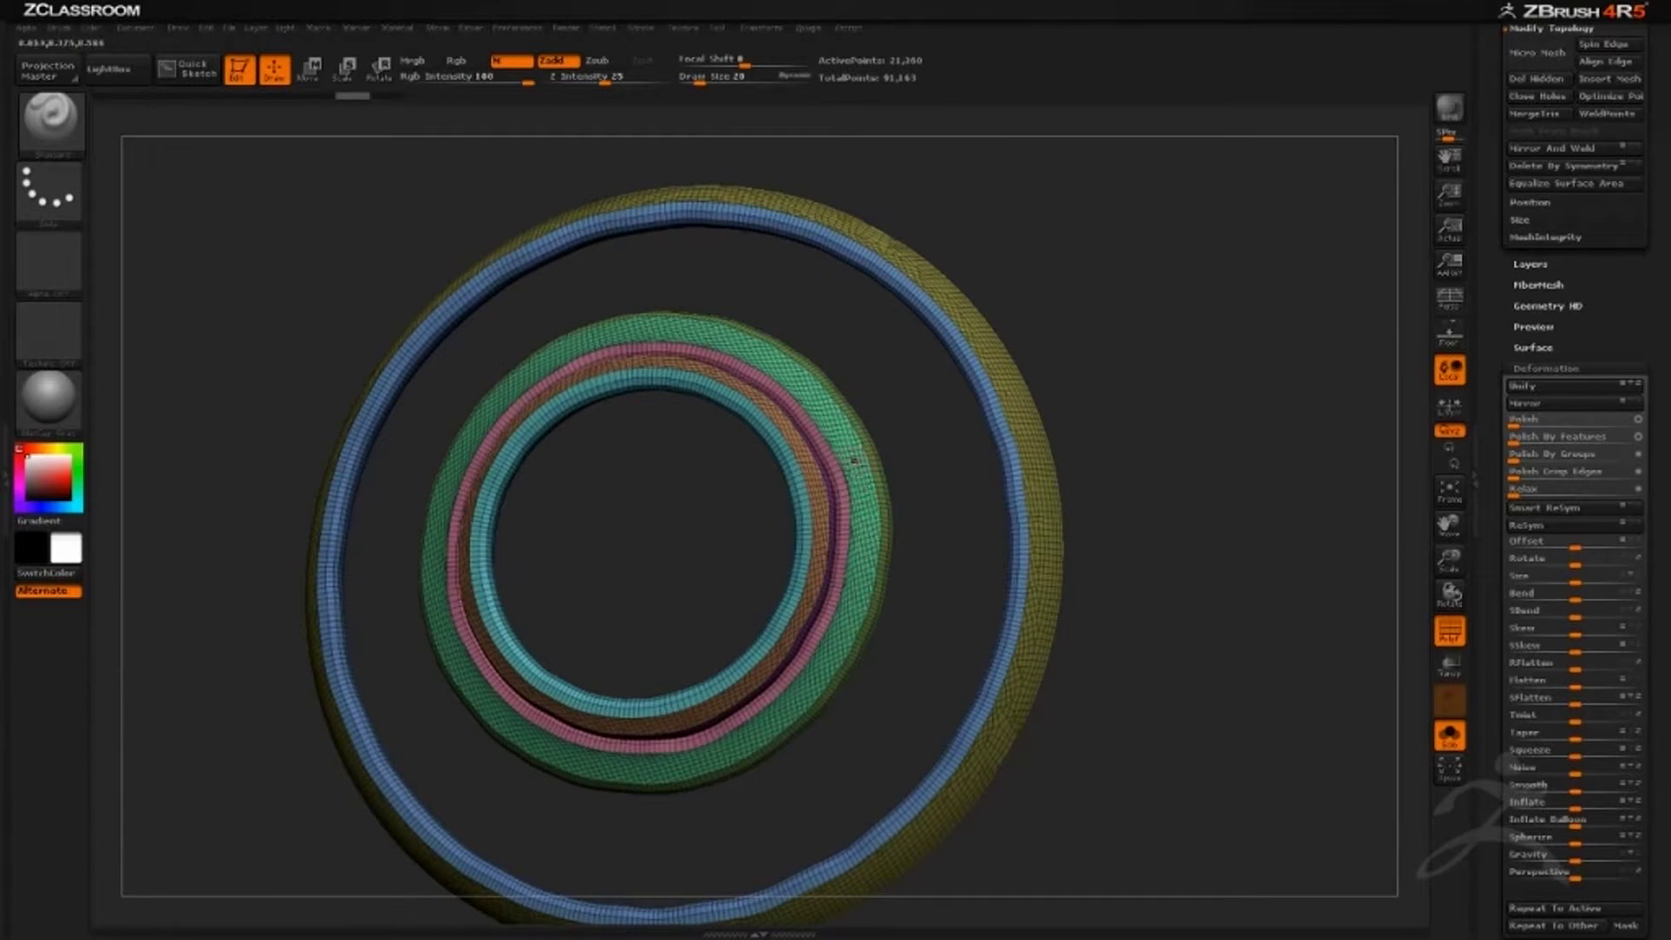
left_click_drag(1074, 309, 961, 417)
left_click_drag(1058, 357, 1163, 484)
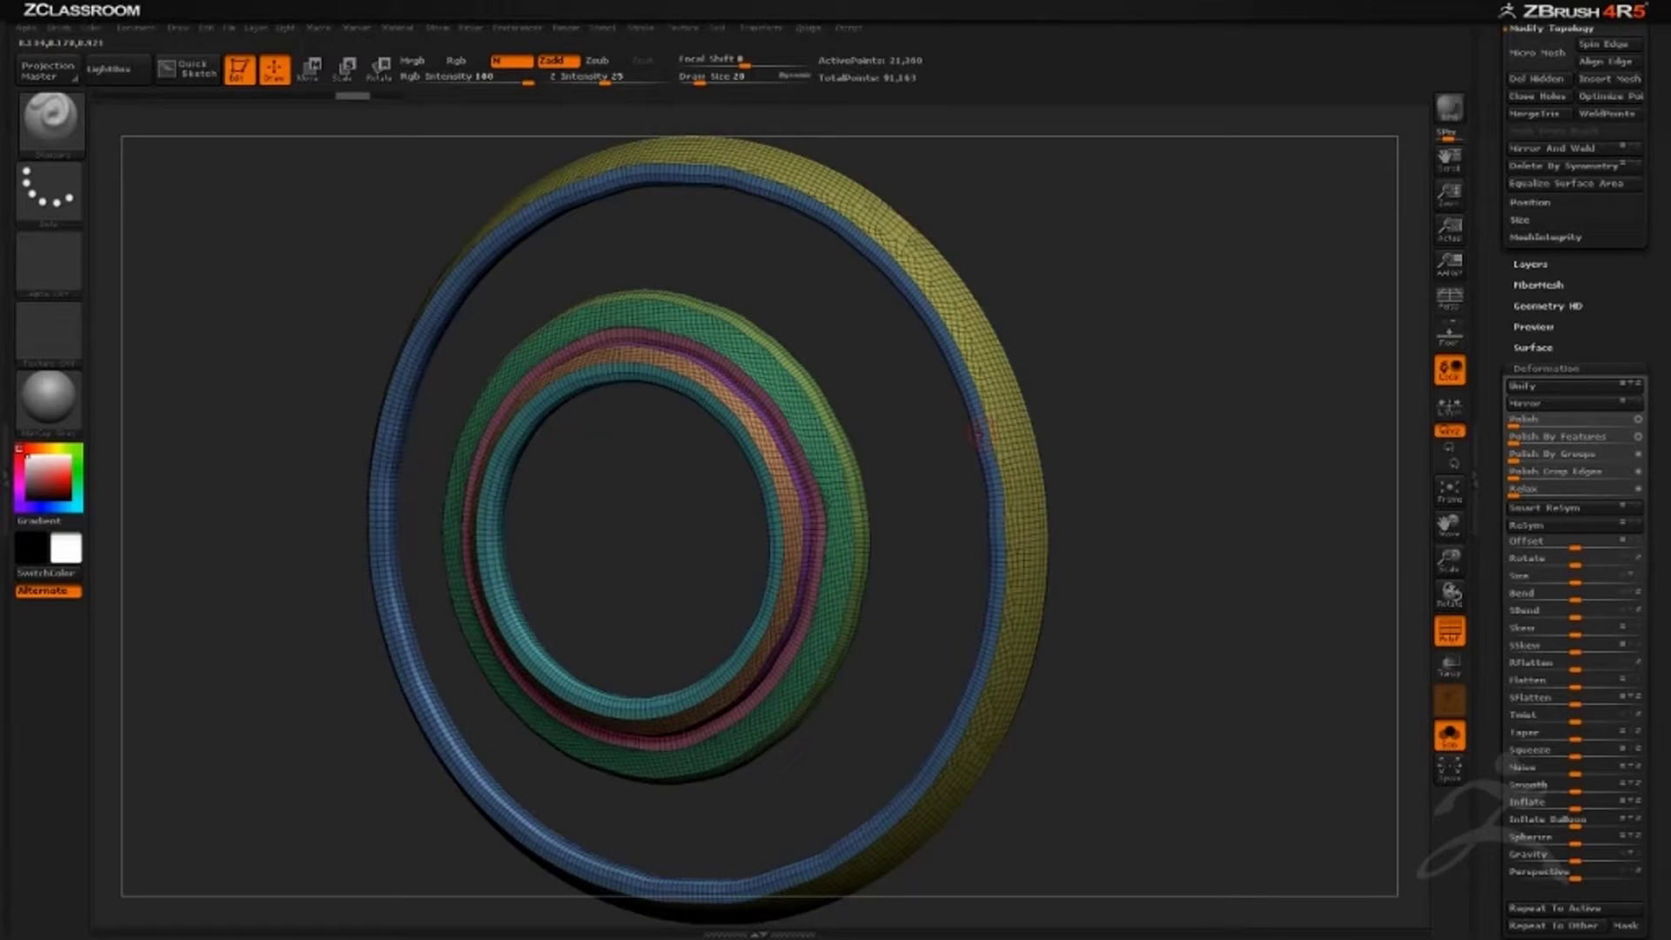
left_click(1513, 436)
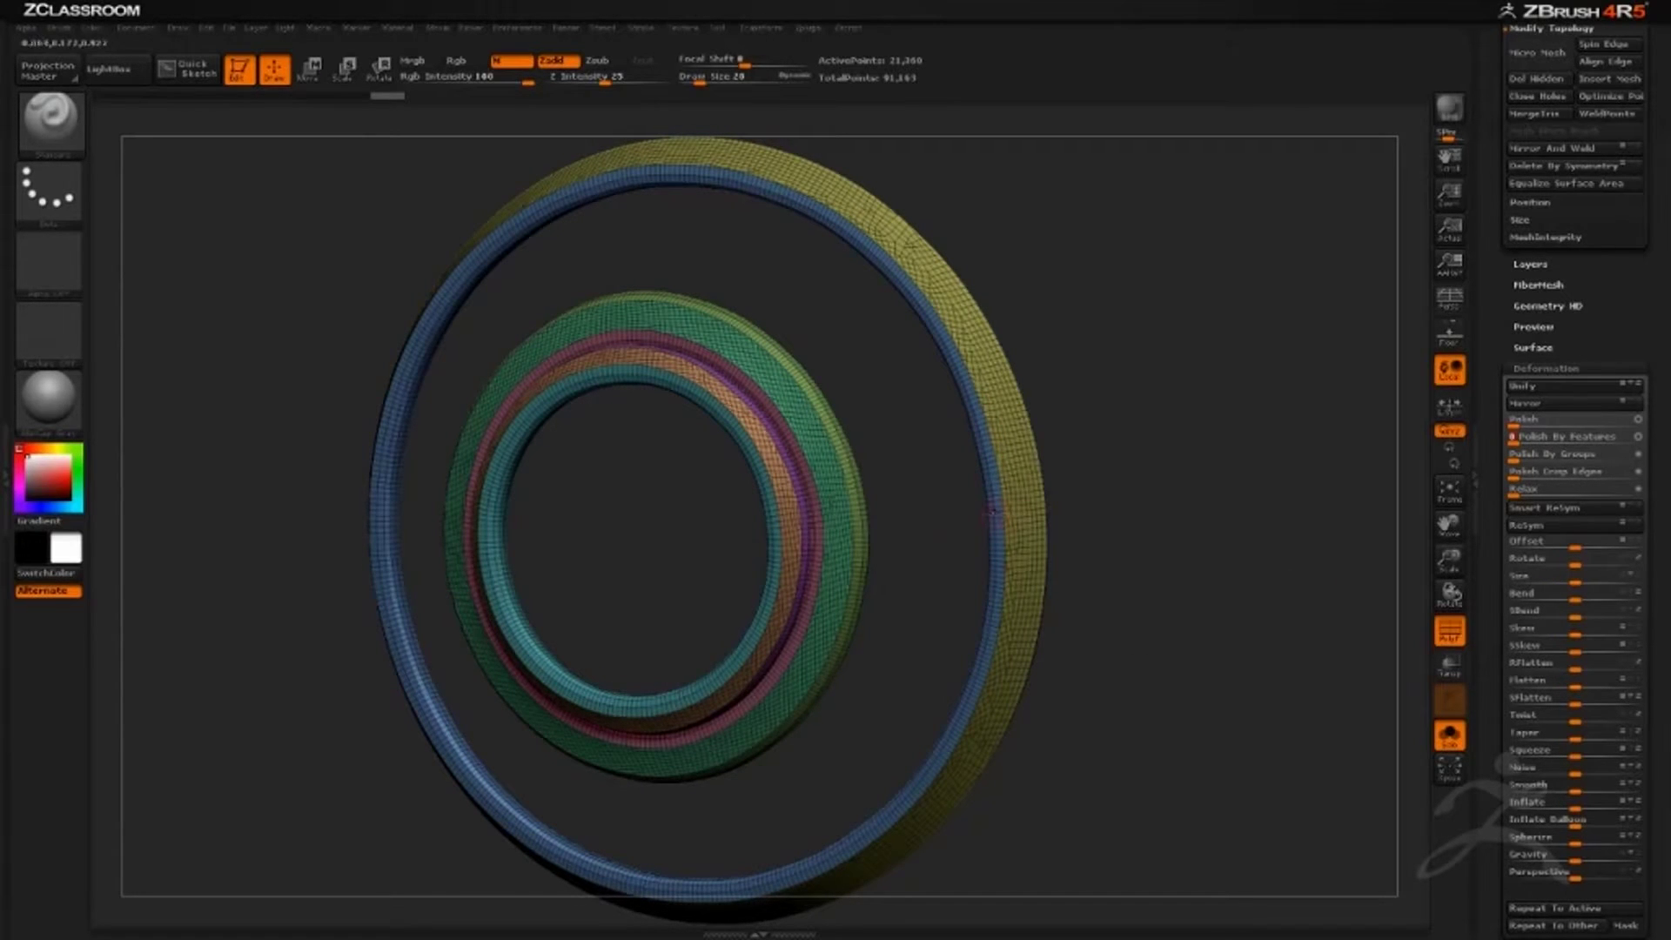
left_click_drag(1106, 394, 1024, 466)
left_click(1455, 628)
Repeat Polish By Features on the isolated rings to smooth their bevels further.
left_click_drag(1306, 558, 1276, 465)
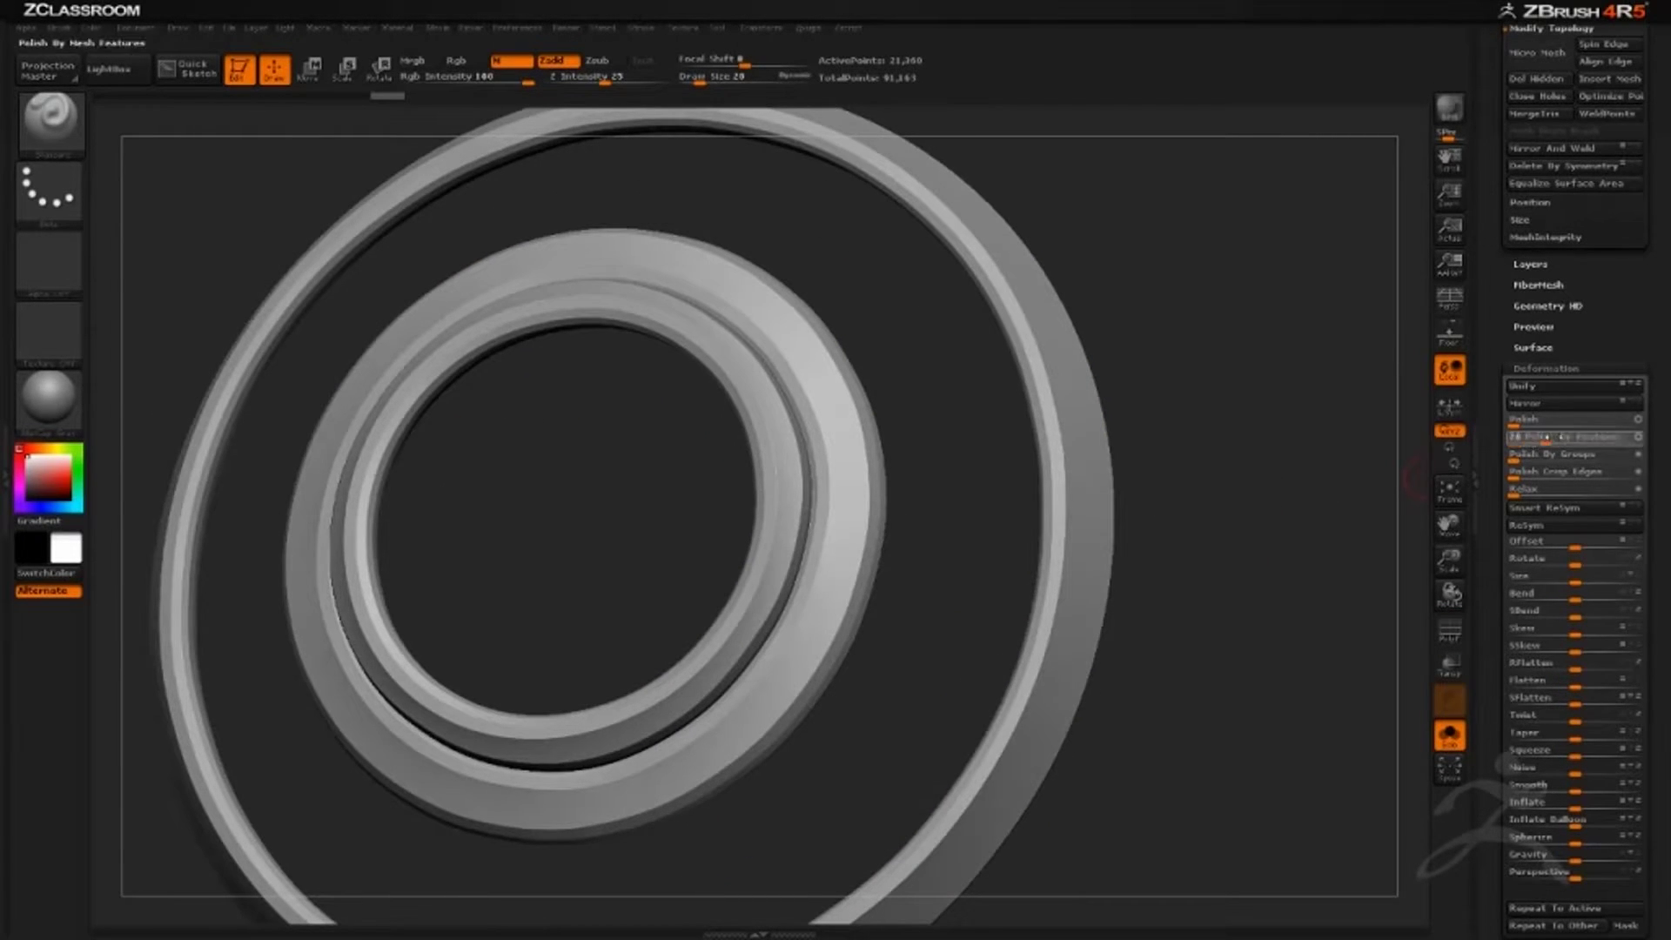
left_click_drag(1514, 441, 1525, 442)
left_click_drag(1261, 571, 752, 306, "alt")
left_click_drag(840, 210, 1197, 545)
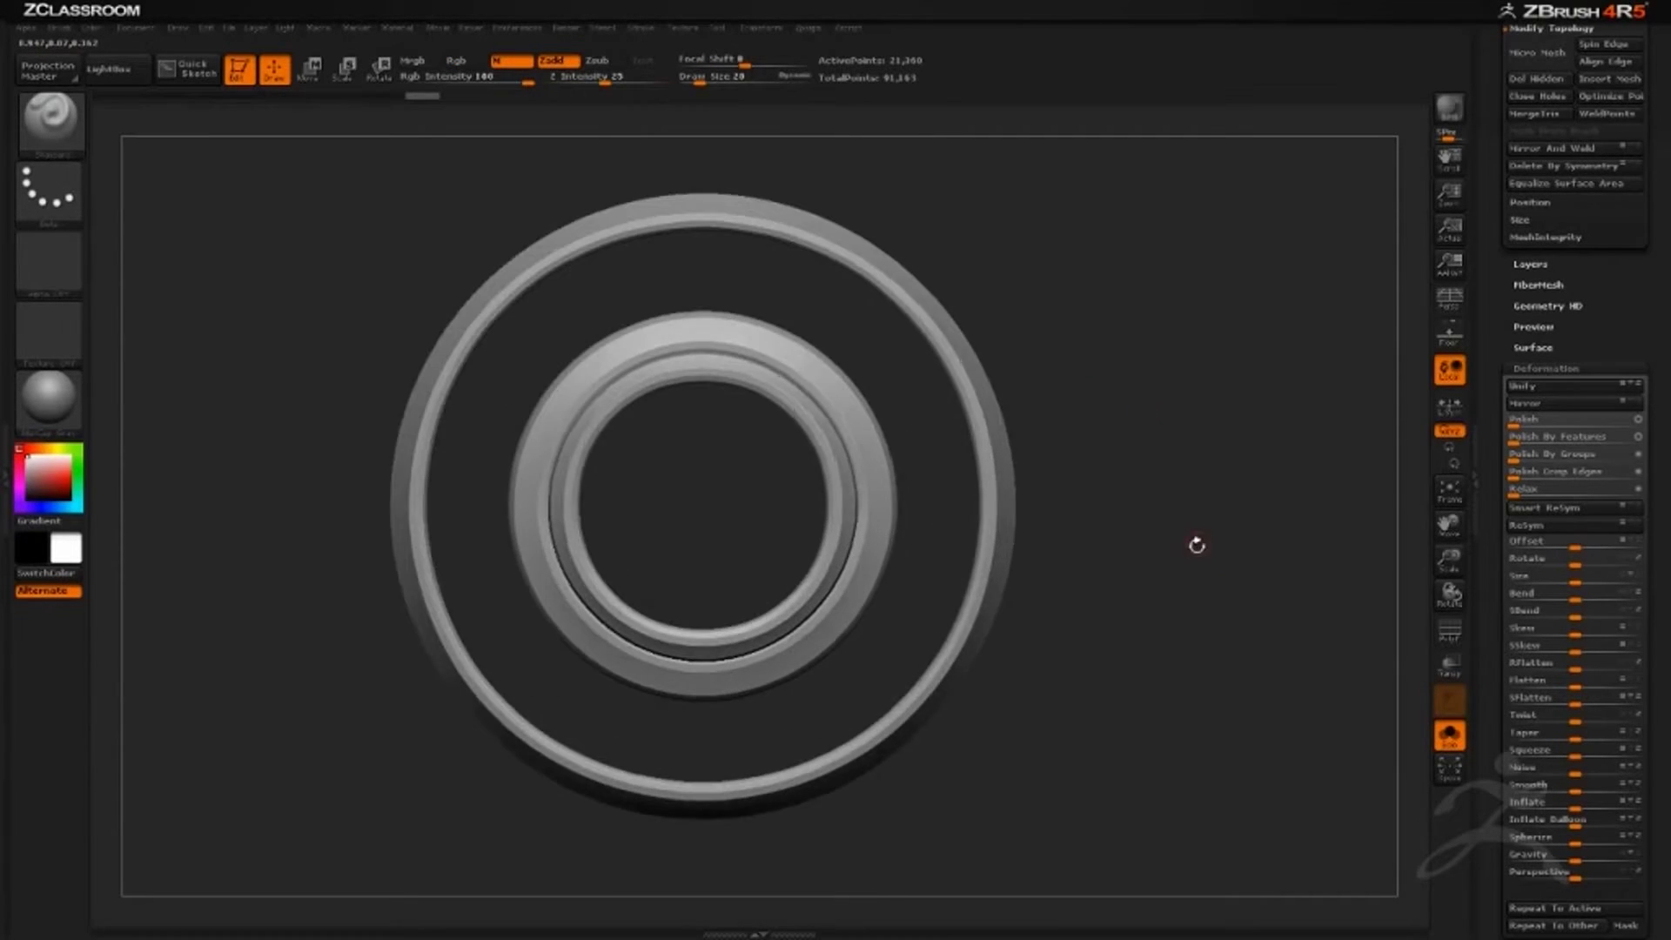
left_click(1516, 442)
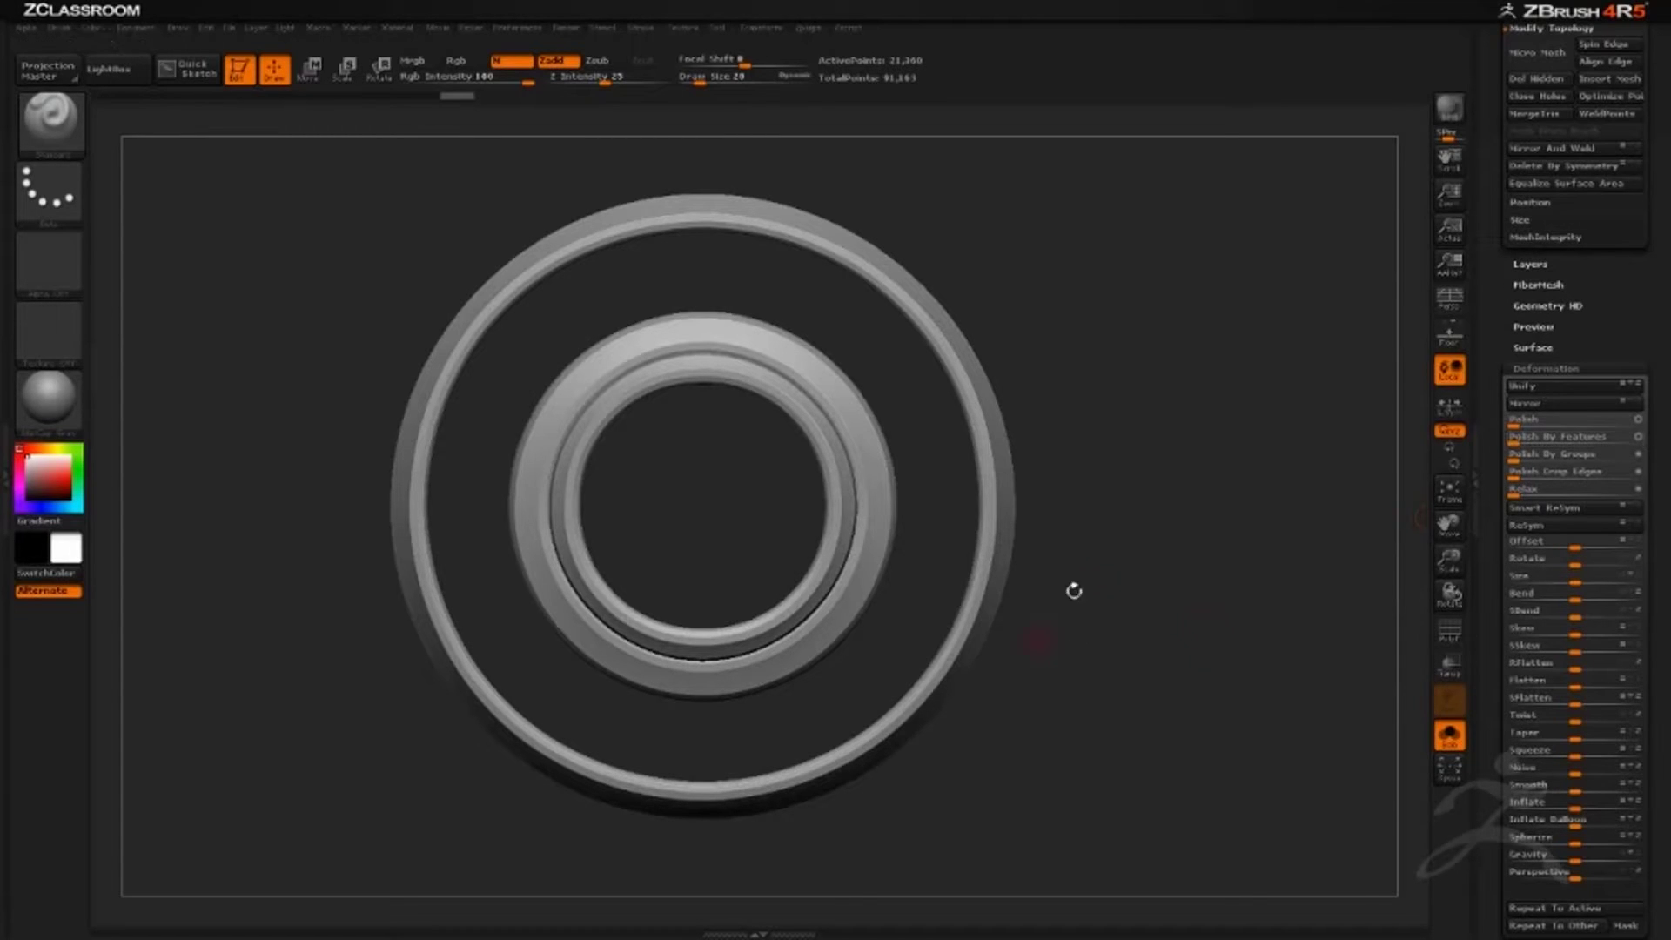
Examine the polished rings from several angles and bring the other subtools back into view.
mouse_move(1205, 478)
left_mouse_down()
mouse_move(1189, 485)
mouse_move(1209, 482)
left_mouse_up()
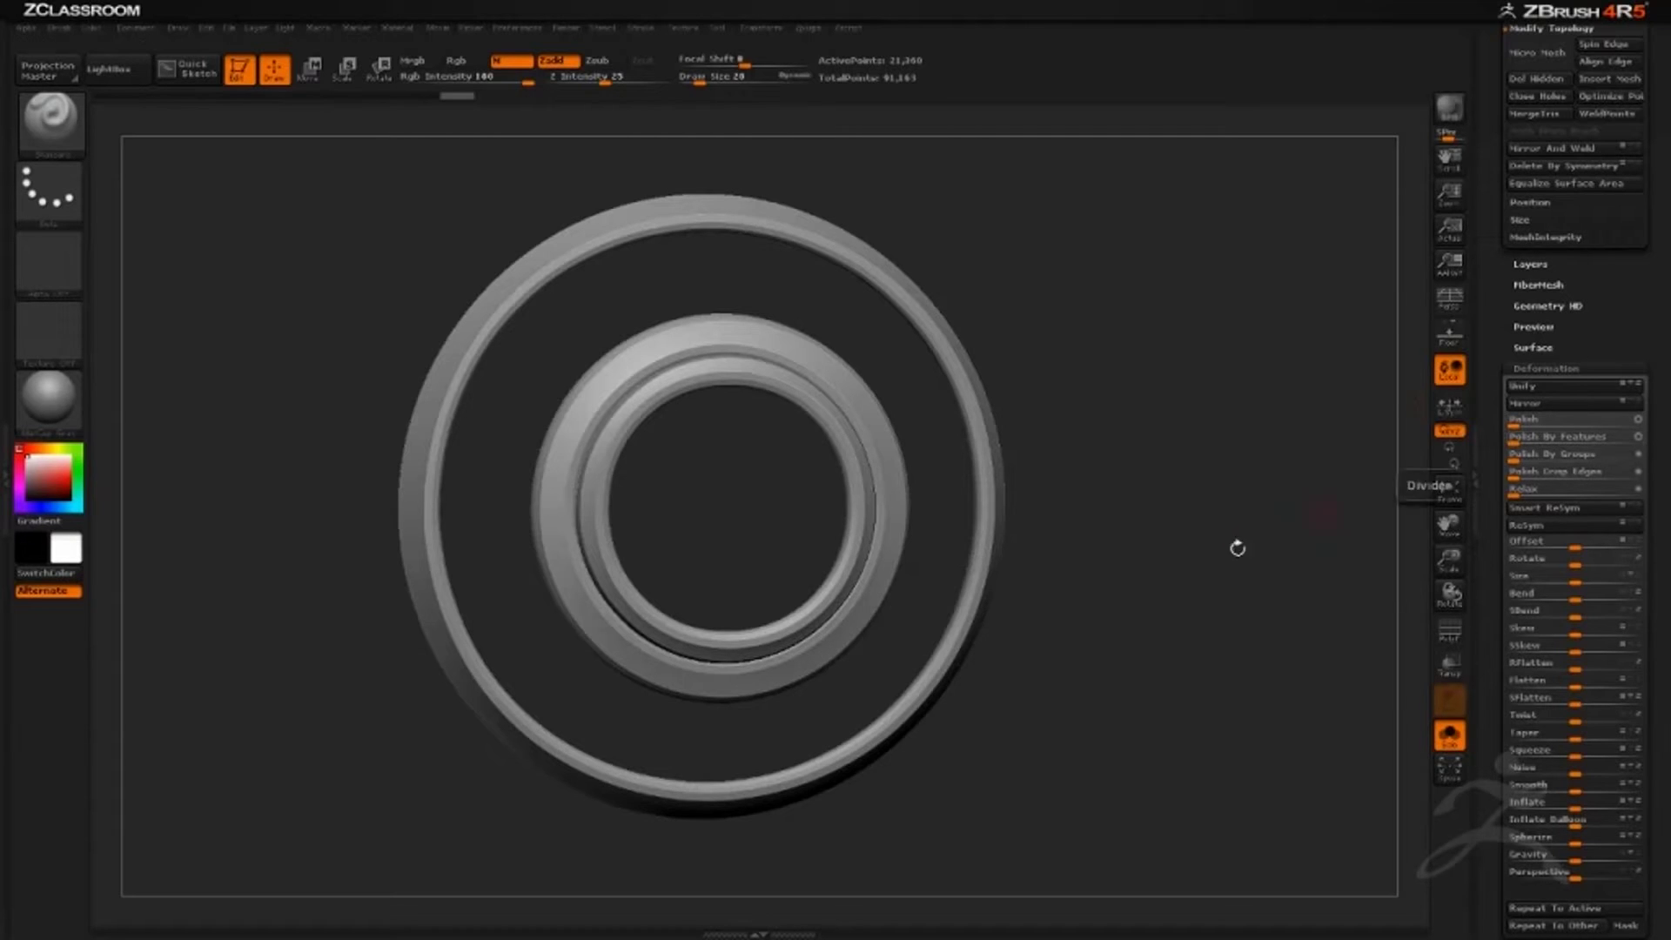
mouse_move(1237, 549)
left_mouse_down()
mouse_move(1210, 605)
mouse_move(1256, 383)
mouse_move(1236, 357)
mouse_move(1324, 549)
mouse_move(1271, 505)
mouse_move(1227, 505)
mouse_move(1349, 522)
left_mouse_up()
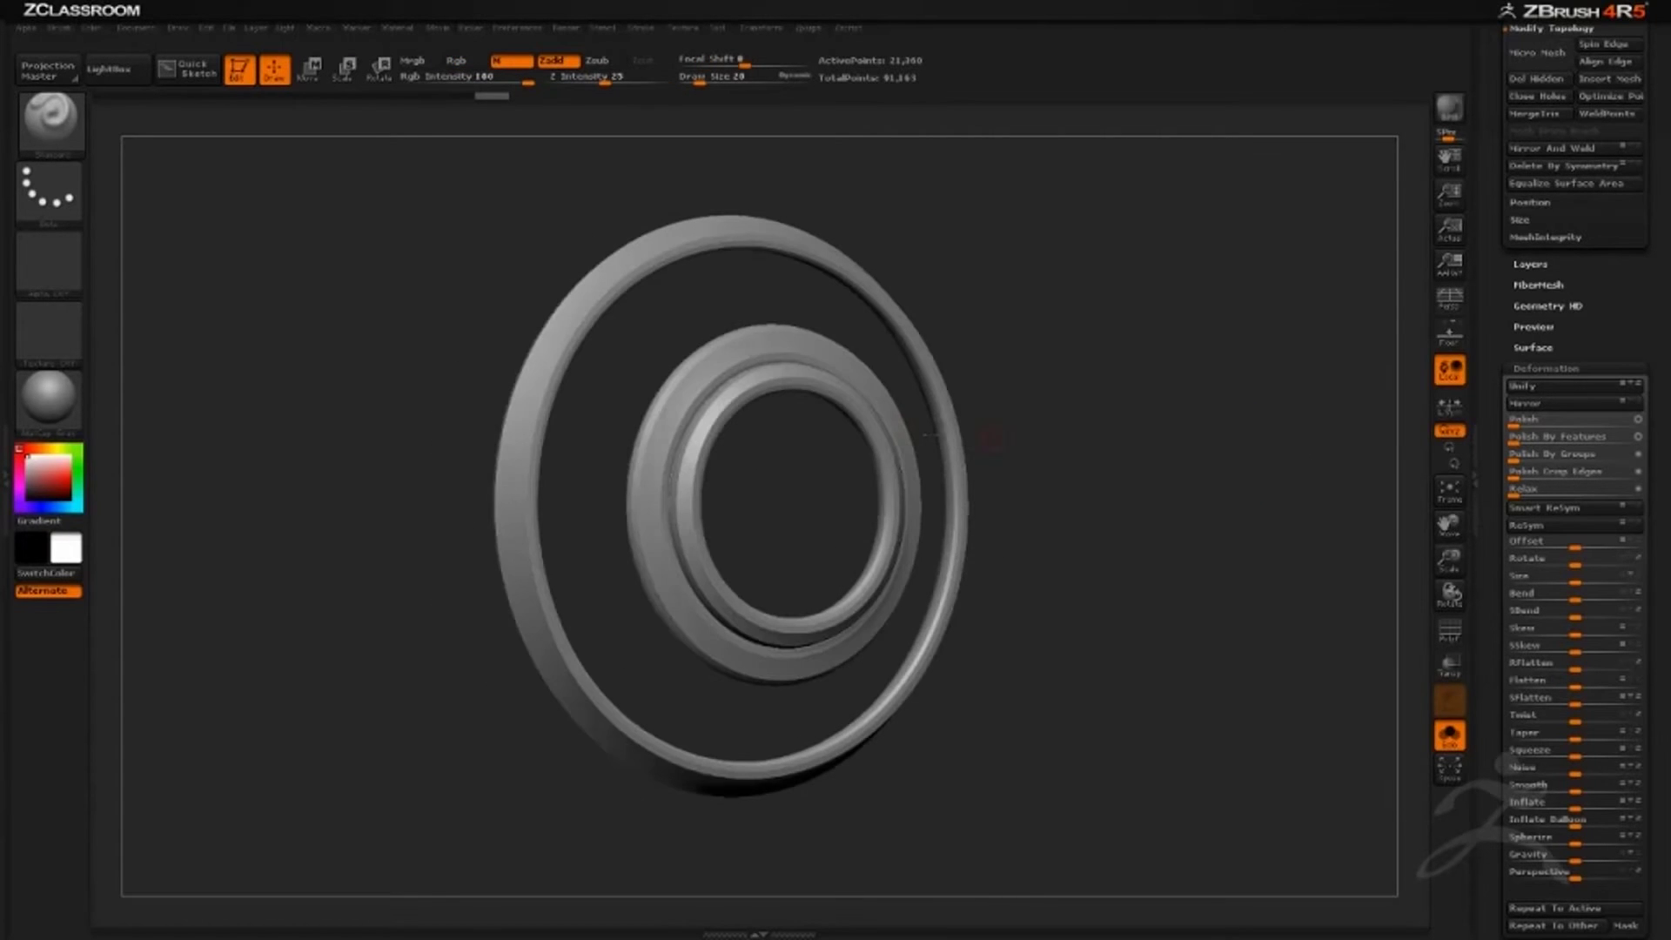
left_click_drag(1111, 345, 1380, 594)
left_click(1449, 735)
left_click_drag(1220, 567, 1217, 627, "alt")
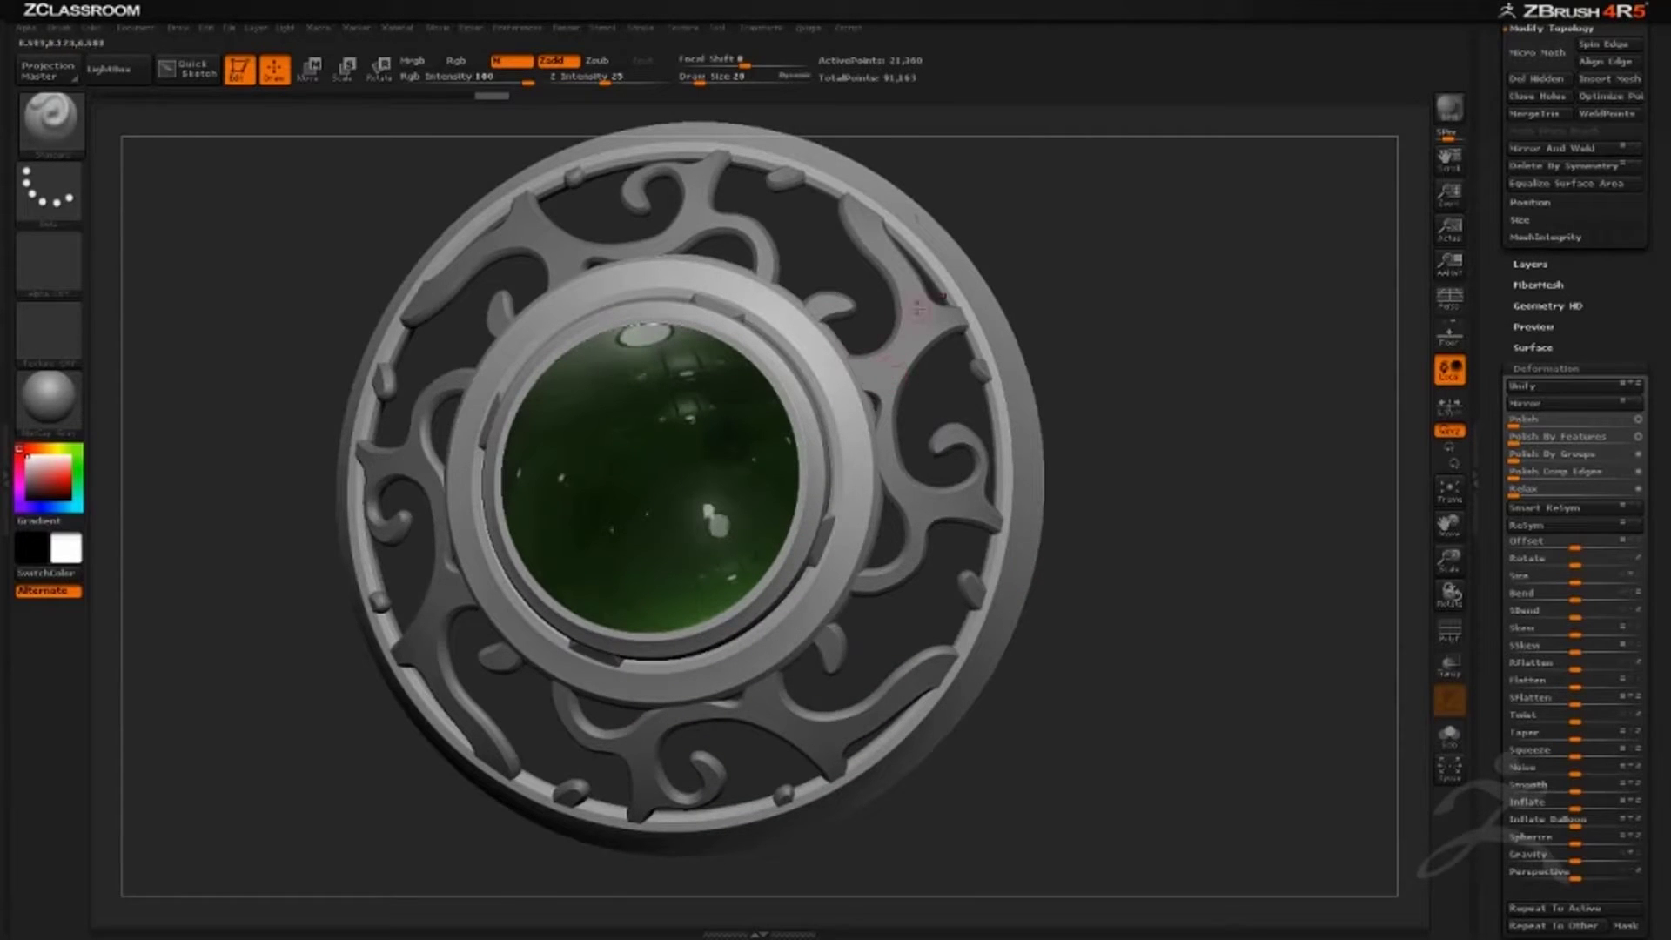
Make the scrollwork subtool PolySphere2_2 active and choose the Inflat brush.
left_click(905, 345, "alt")
left_click_drag(1170, 488, 1156, 418)
left_click_drag(1110, 326, 1175, 393, "alt")
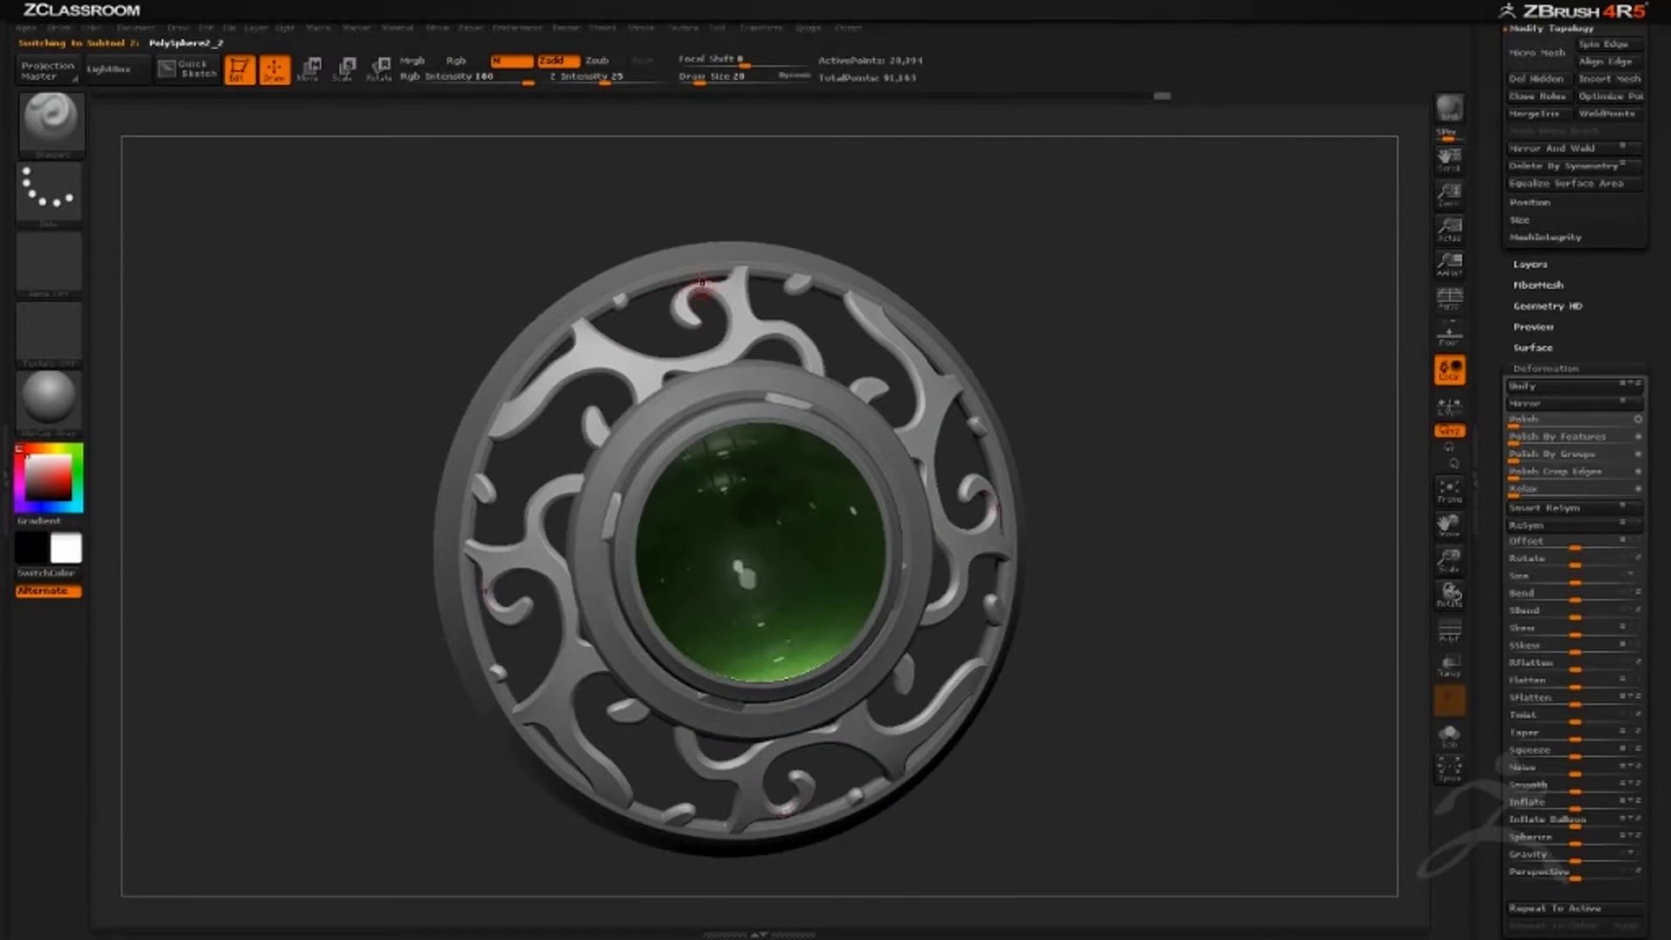
key("b")
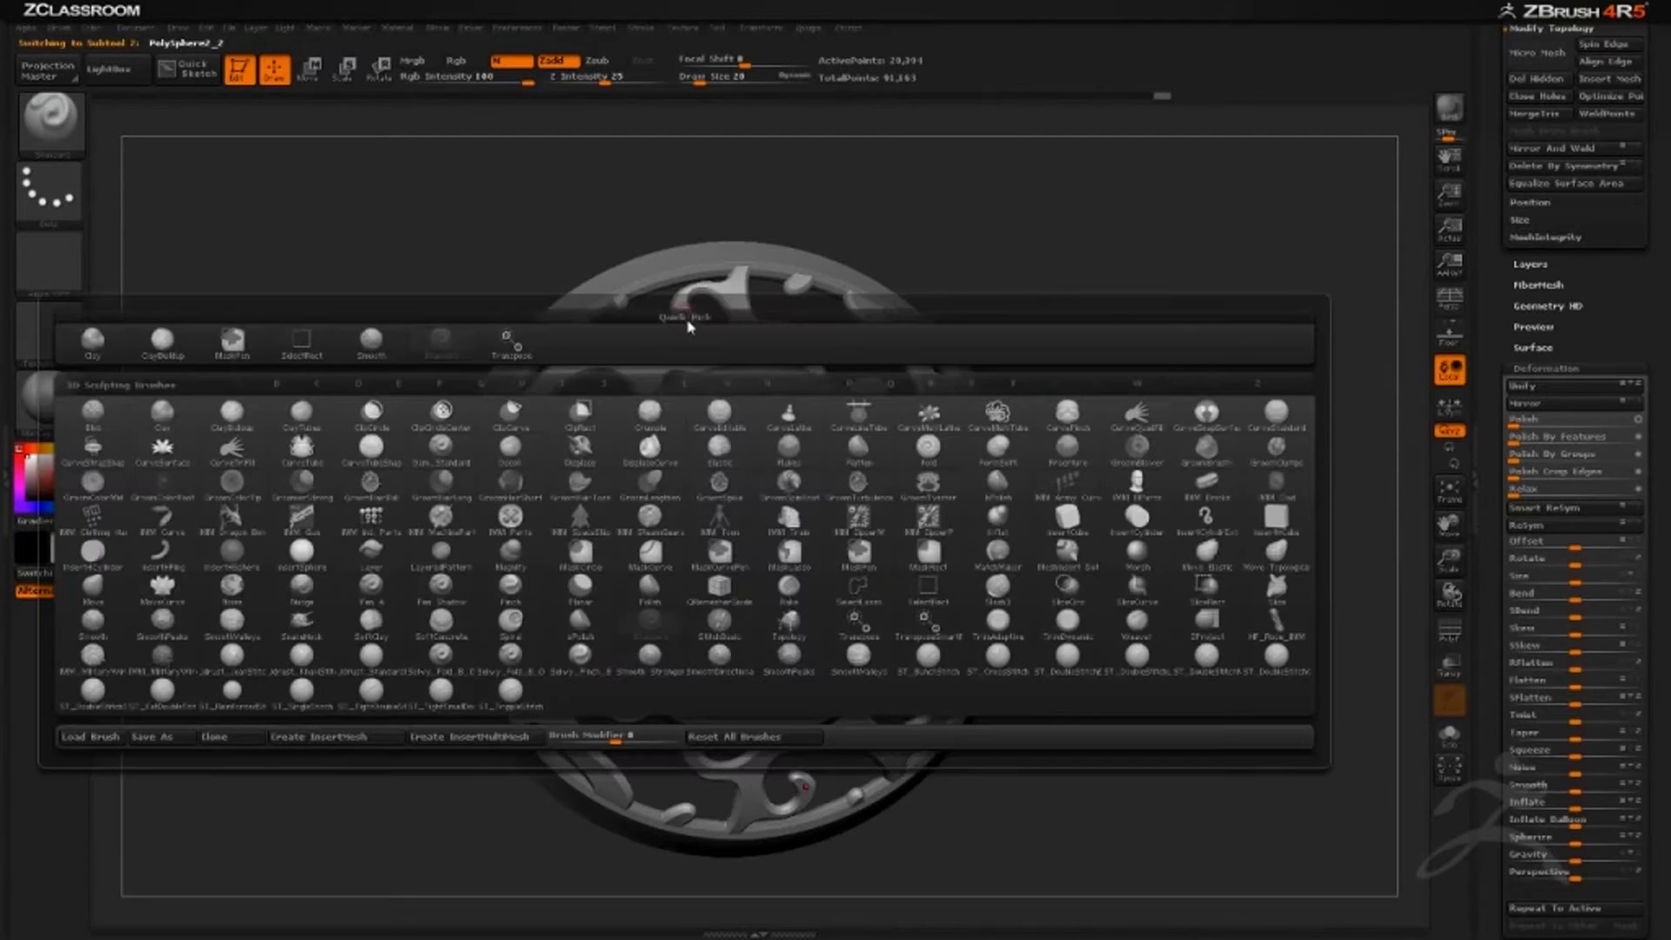
mouse_move(680, 523)
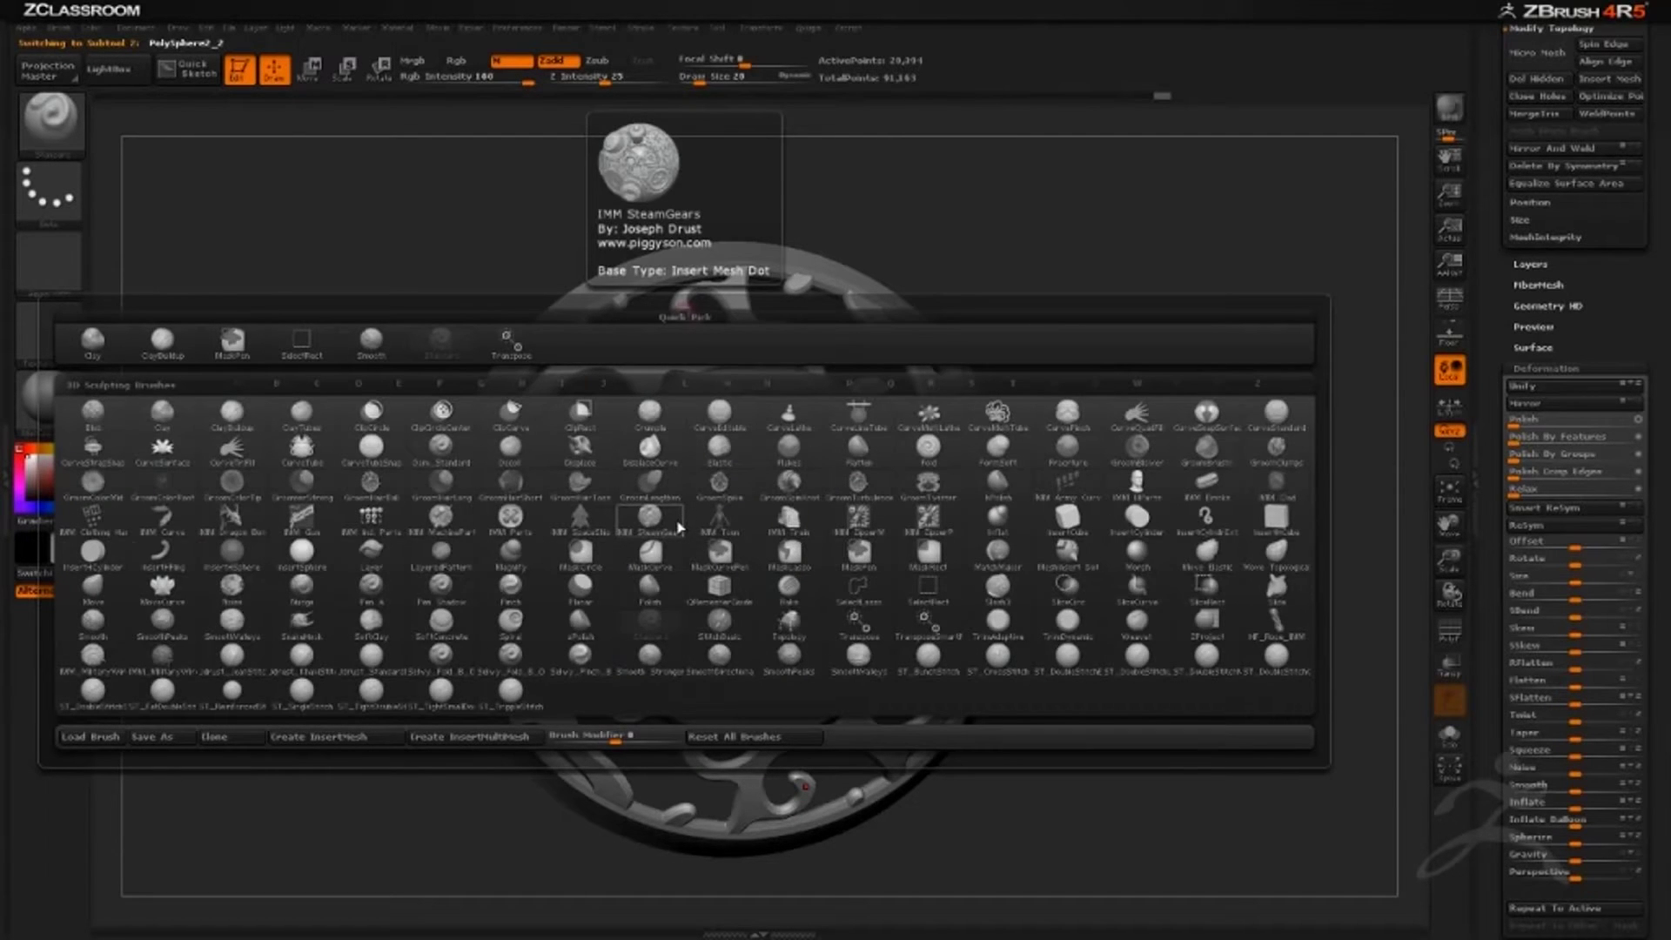
key("i")
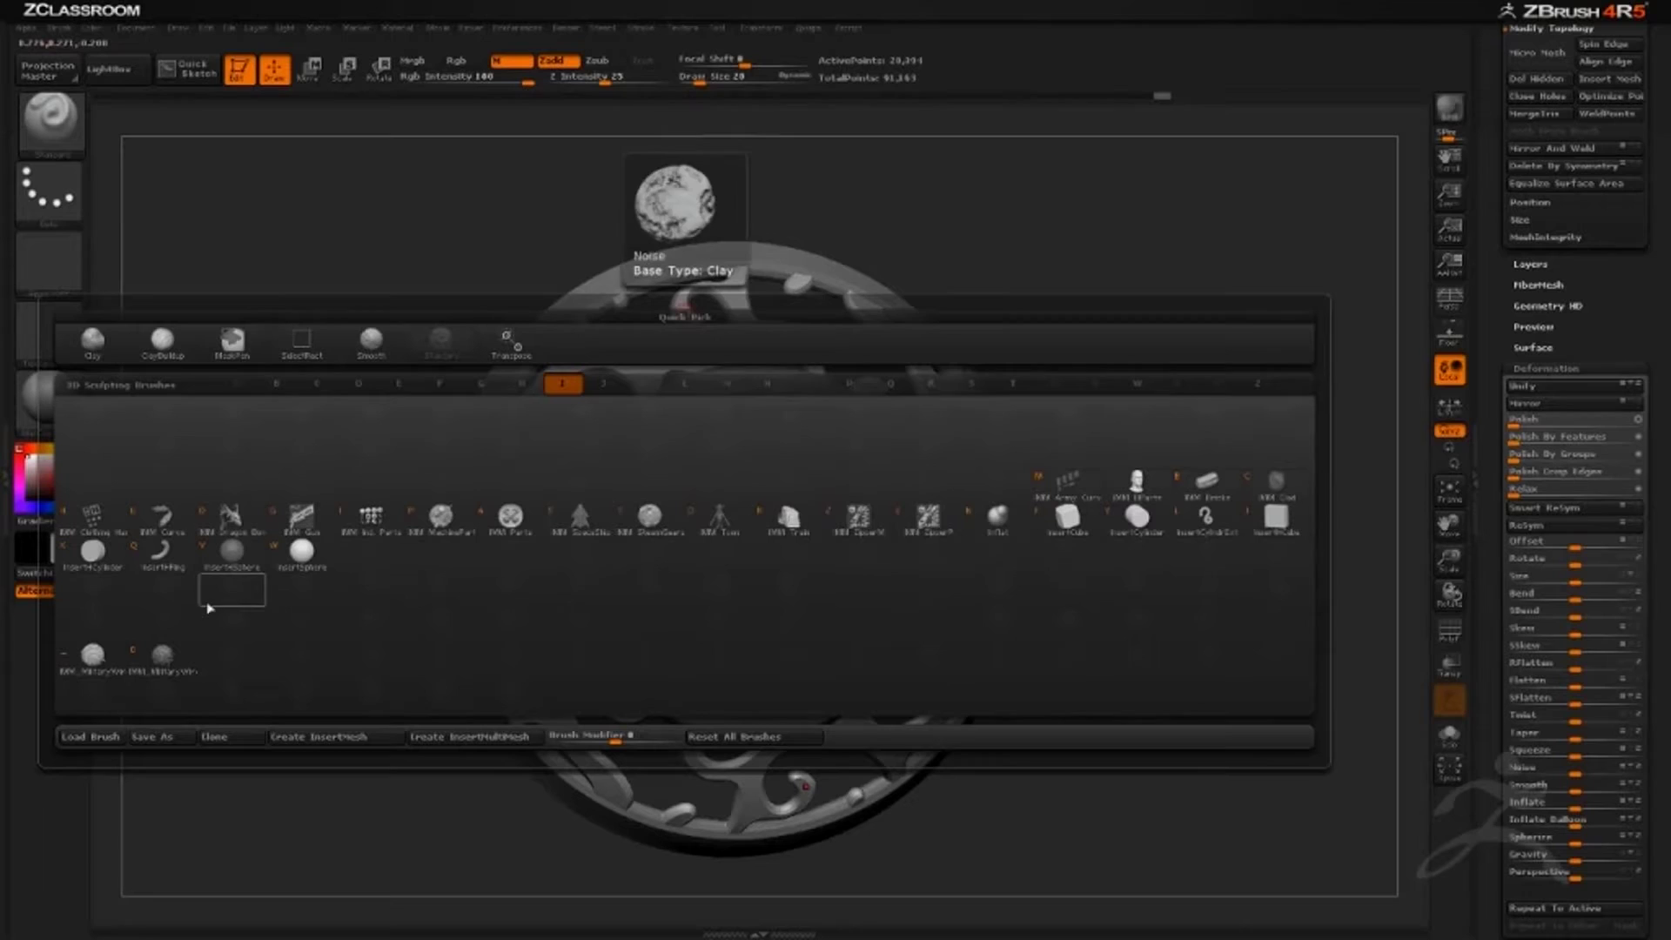
left_click(1000, 527)
Inflate the scrollwork's curl ends, stems and junctions around the ornament with brush strokes.
left_click_drag(1036, 487, 977, 291)
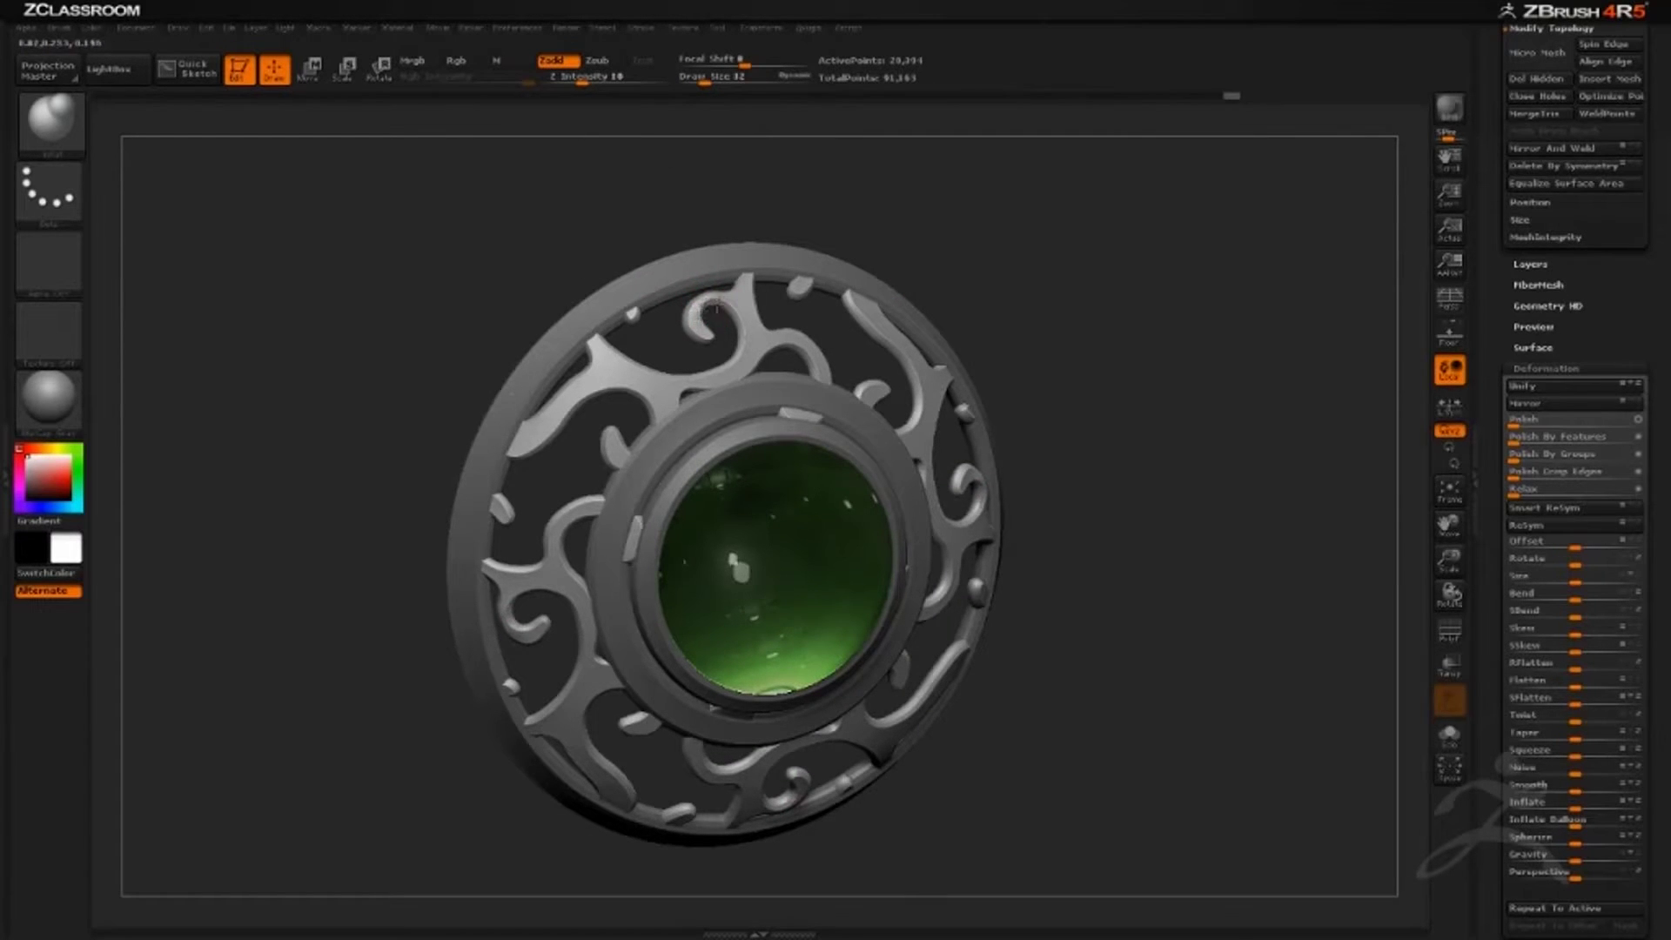
left_click_drag(716, 306, 727, 311)
left_click_drag(845, 213, 809, 244)
mouse_move(739, 302)
left_mouse_down()
mouse_move(696, 315)
mouse_move(1123, 296)
mouse_move(1048, 287)
mouse_move(884, 469)
left_mouse_up()
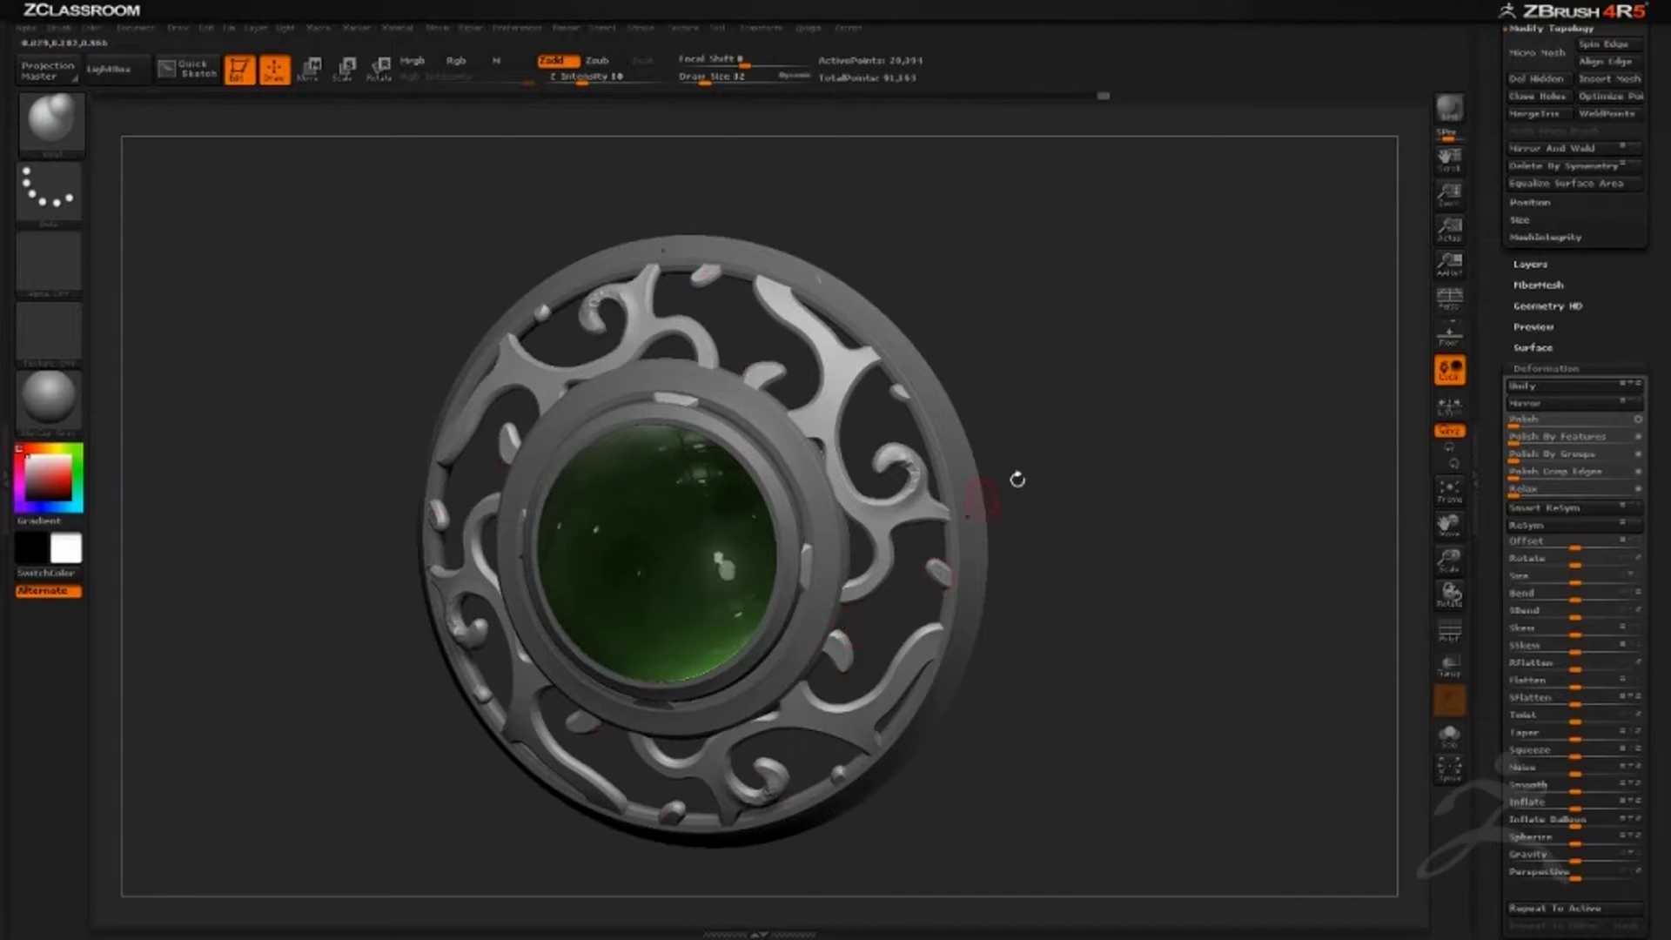
mouse_move(1018, 480)
left_mouse_down()
mouse_move(1104, 362)
mouse_move(755, 701)
left_mouse_up()
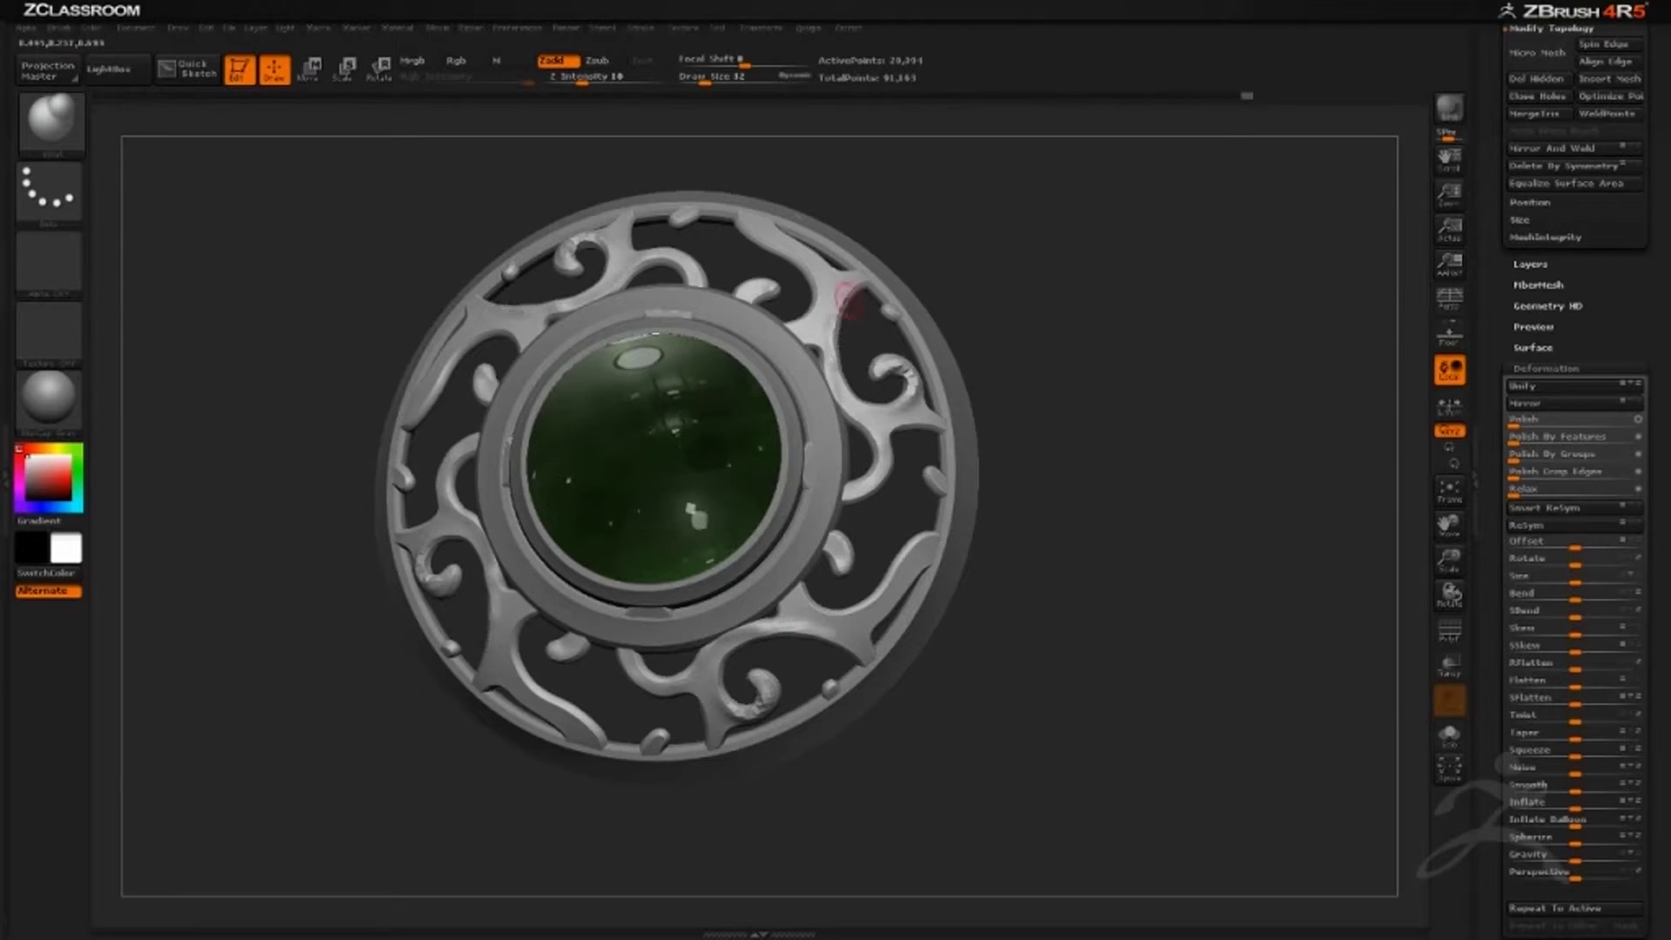
left_click_drag(818, 335, 895, 418)
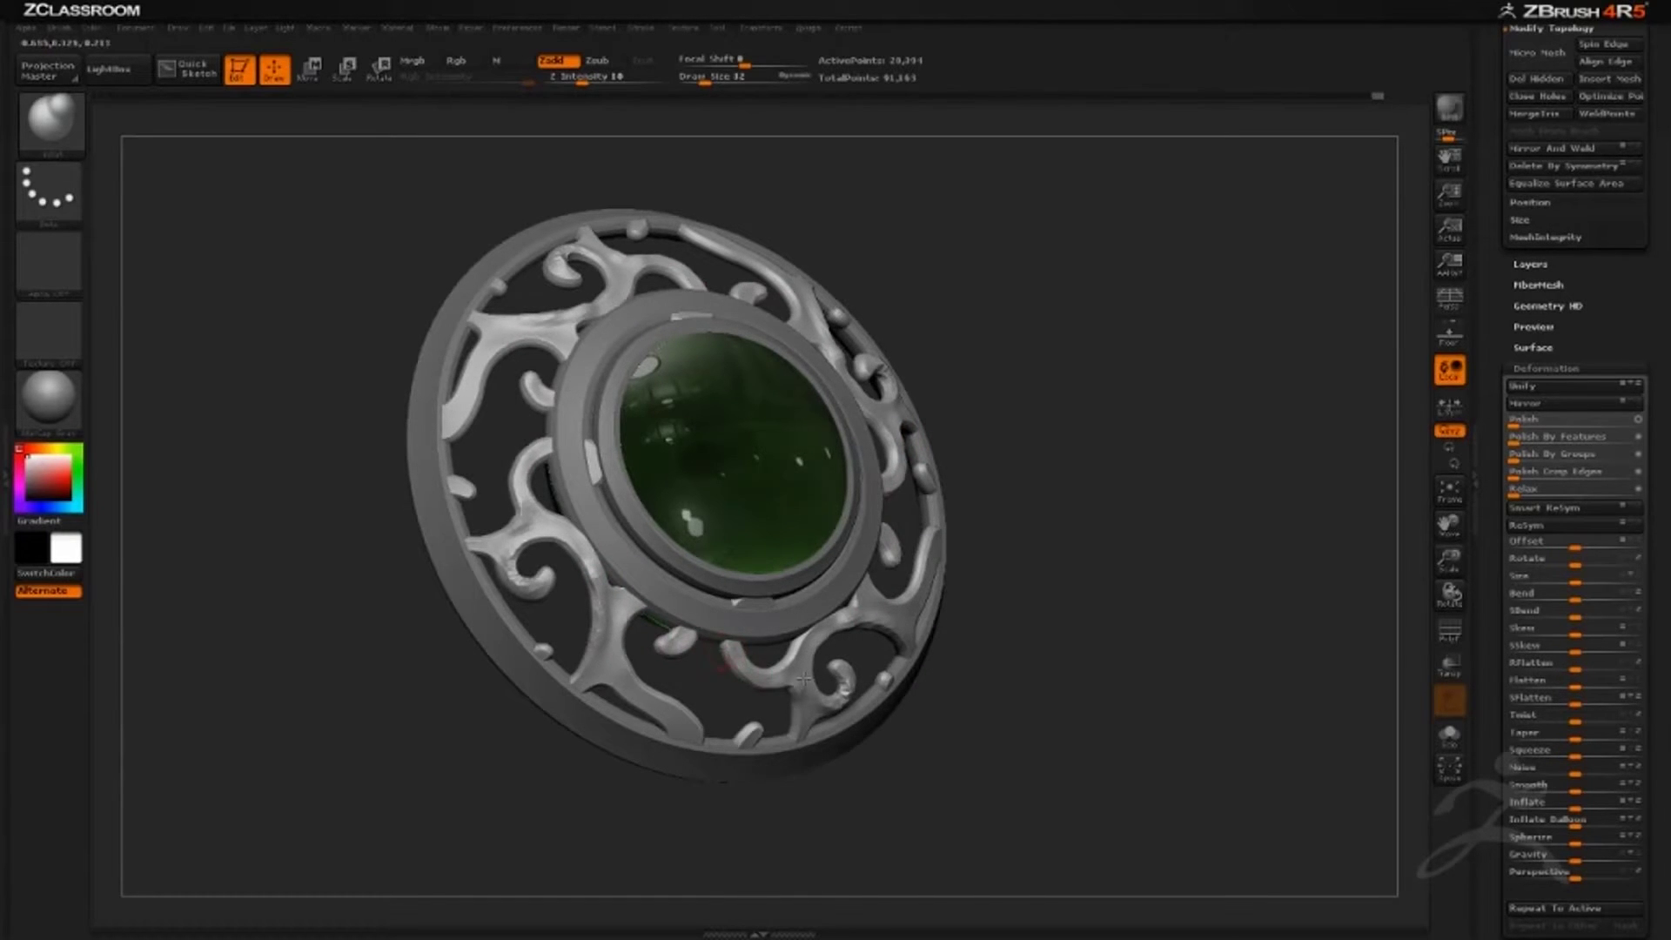
mouse_move(803, 678)
left_mouse_down()
mouse_move(636, 697)
mouse_move(609, 678)
left_mouse_up()
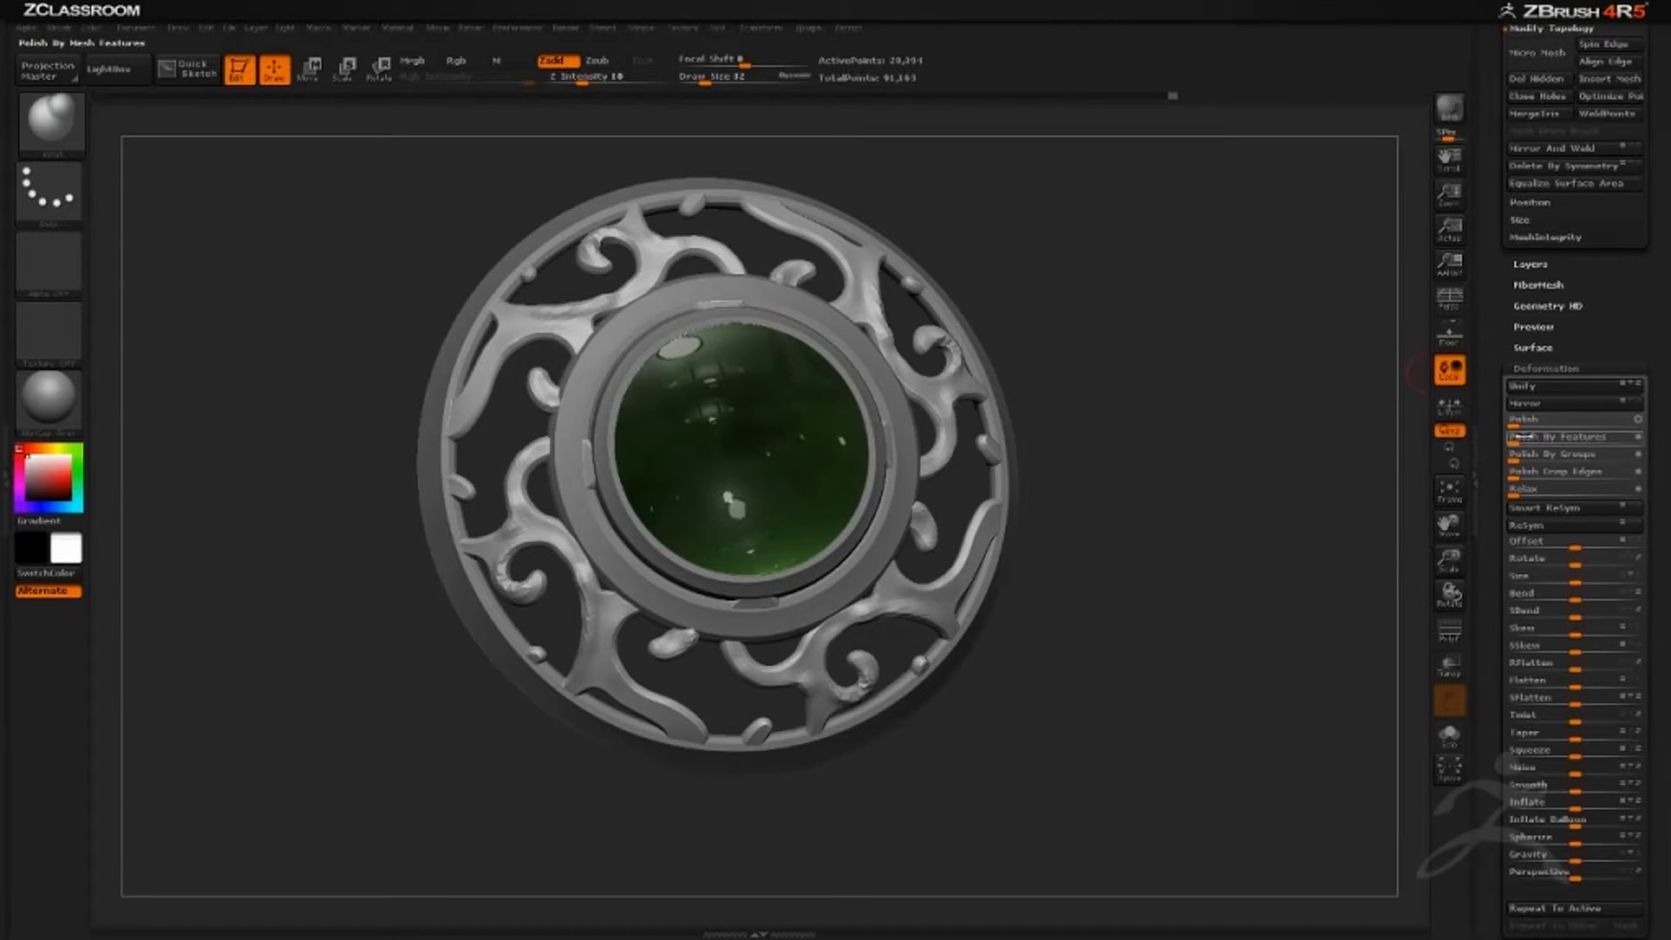
Smooth the inflated scrollwork using Polish By Features in its open-circle mode.
left_click_drag(1279, 477, 1214, 493)
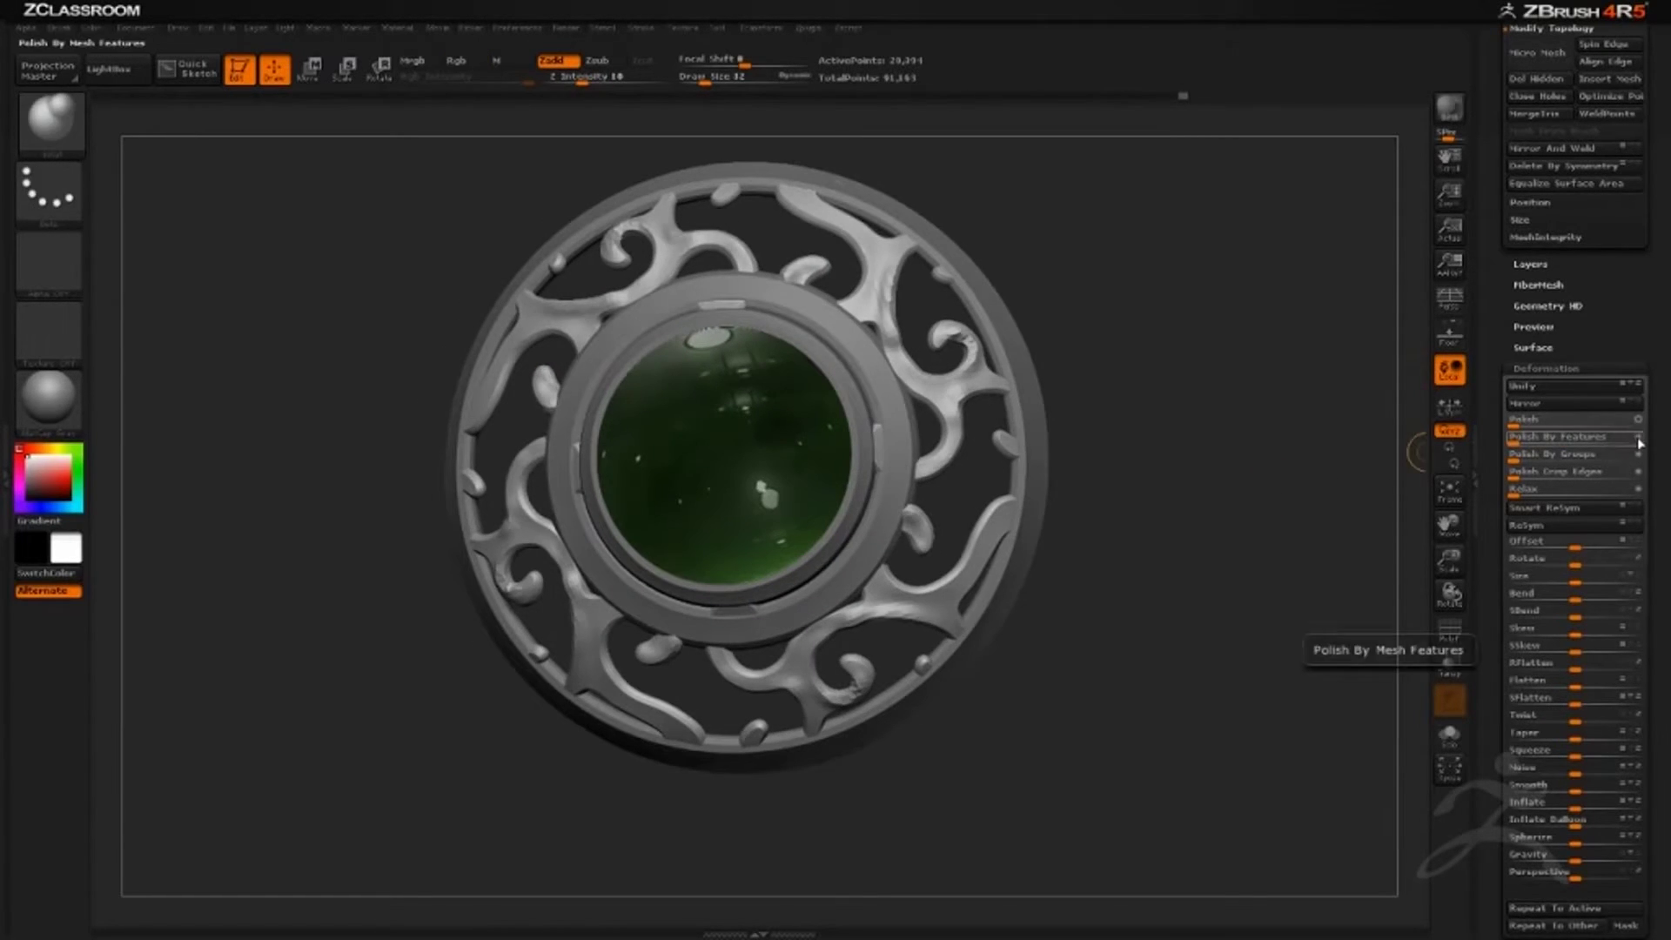
left_click(1639, 441)
left_click(1523, 442)
left_click_drag(1388, 507, 1177, 445)
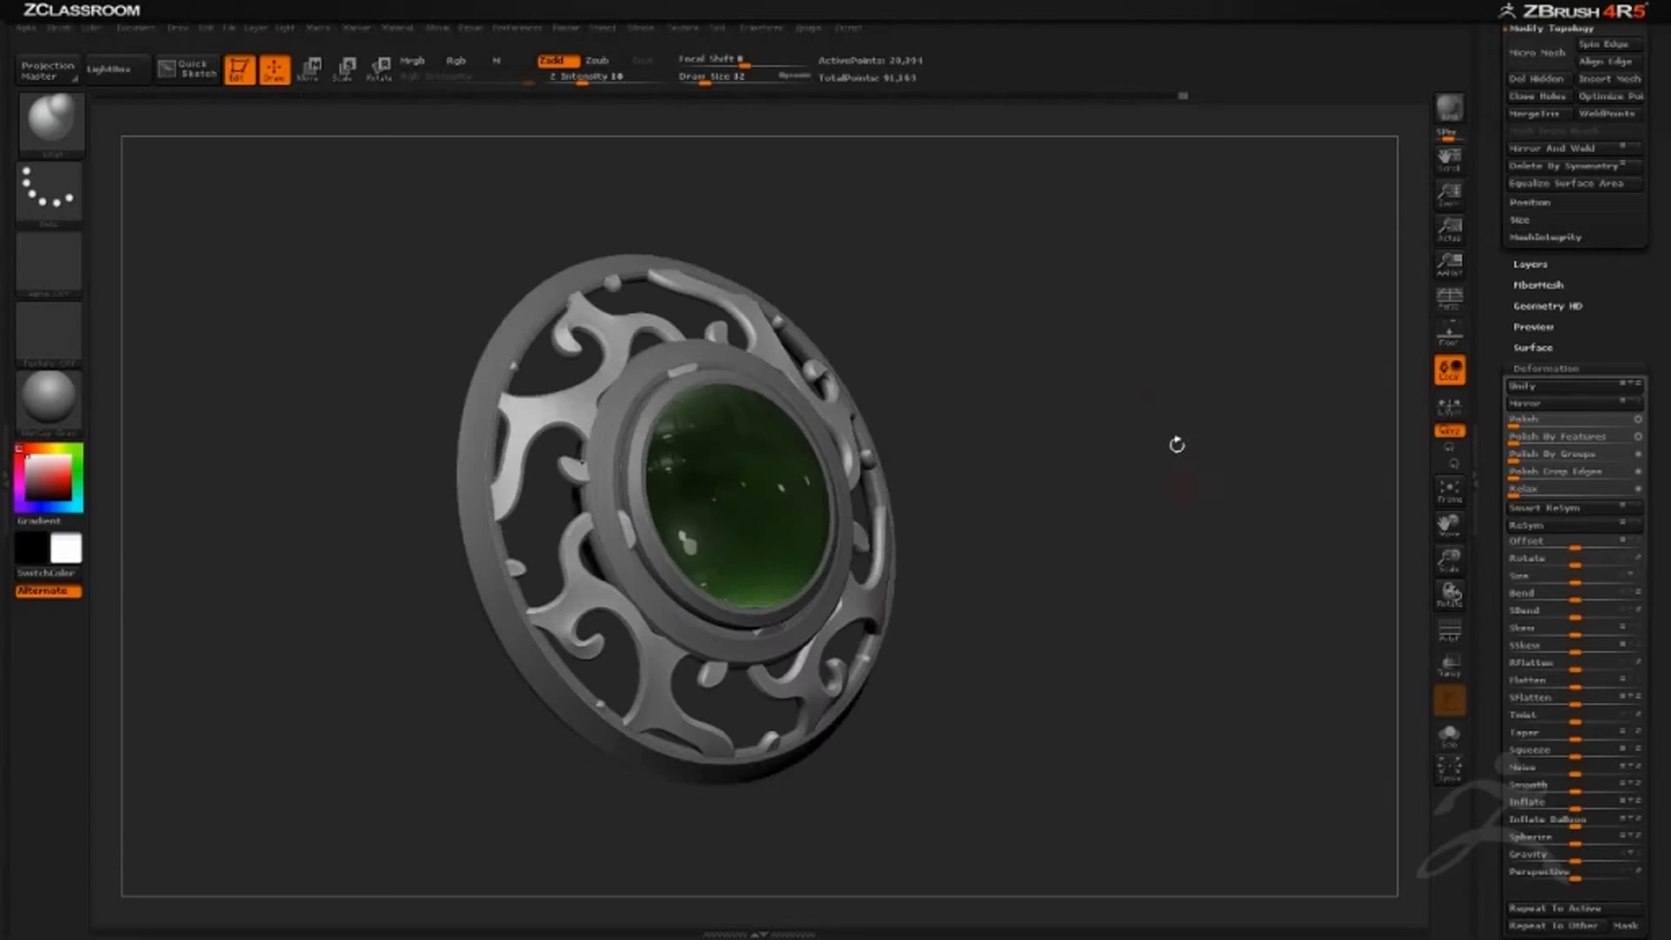
Bring up the Hunt Country Jewelers pendant reference image to compare with the ornament, and return to the model.
left_click_drag(937, 275, 888, 341)
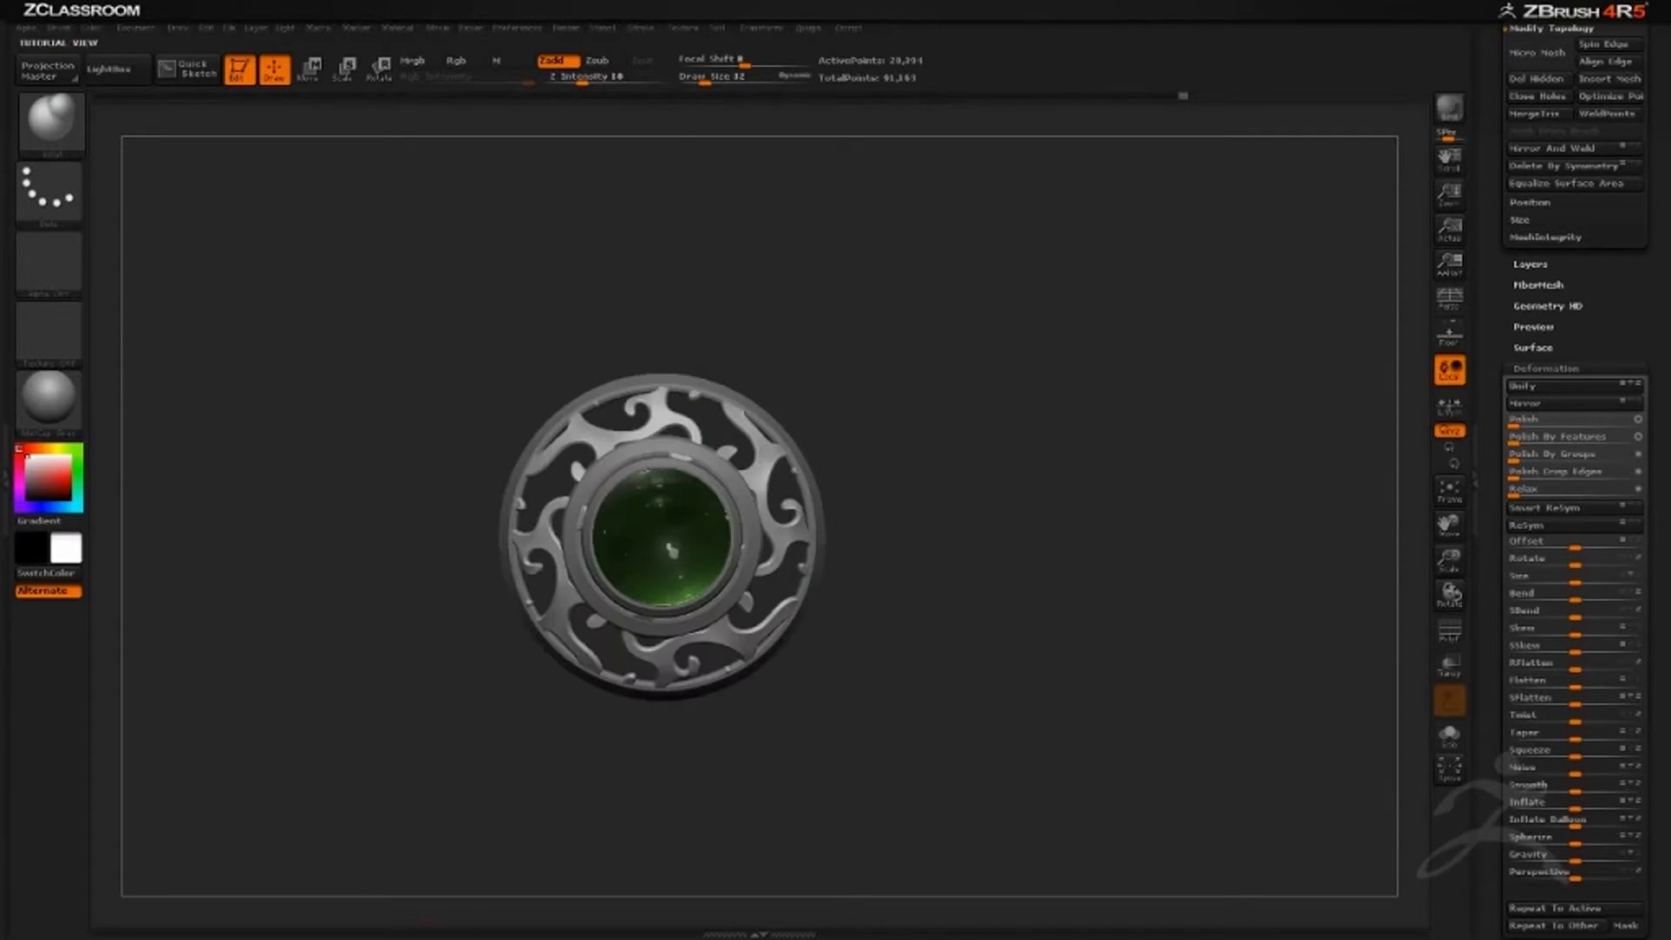
mouse_move(294, 938)
left_click(435, 899)
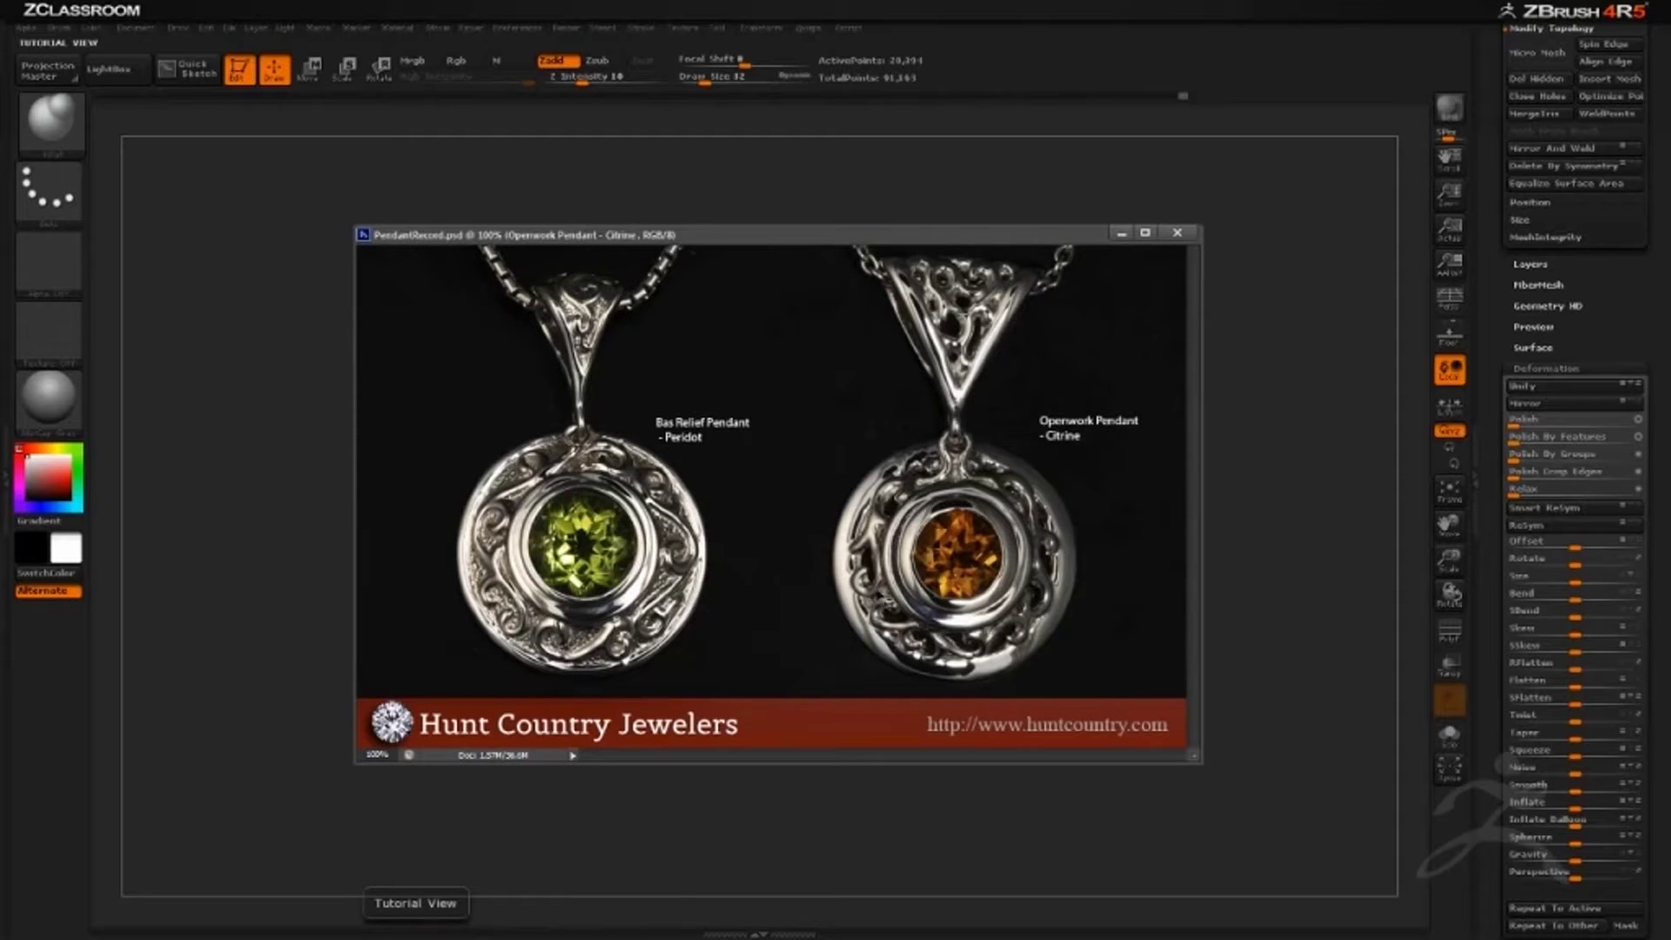
left_click(1292, 502)
left_click_drag(818, 392, 897, 470)
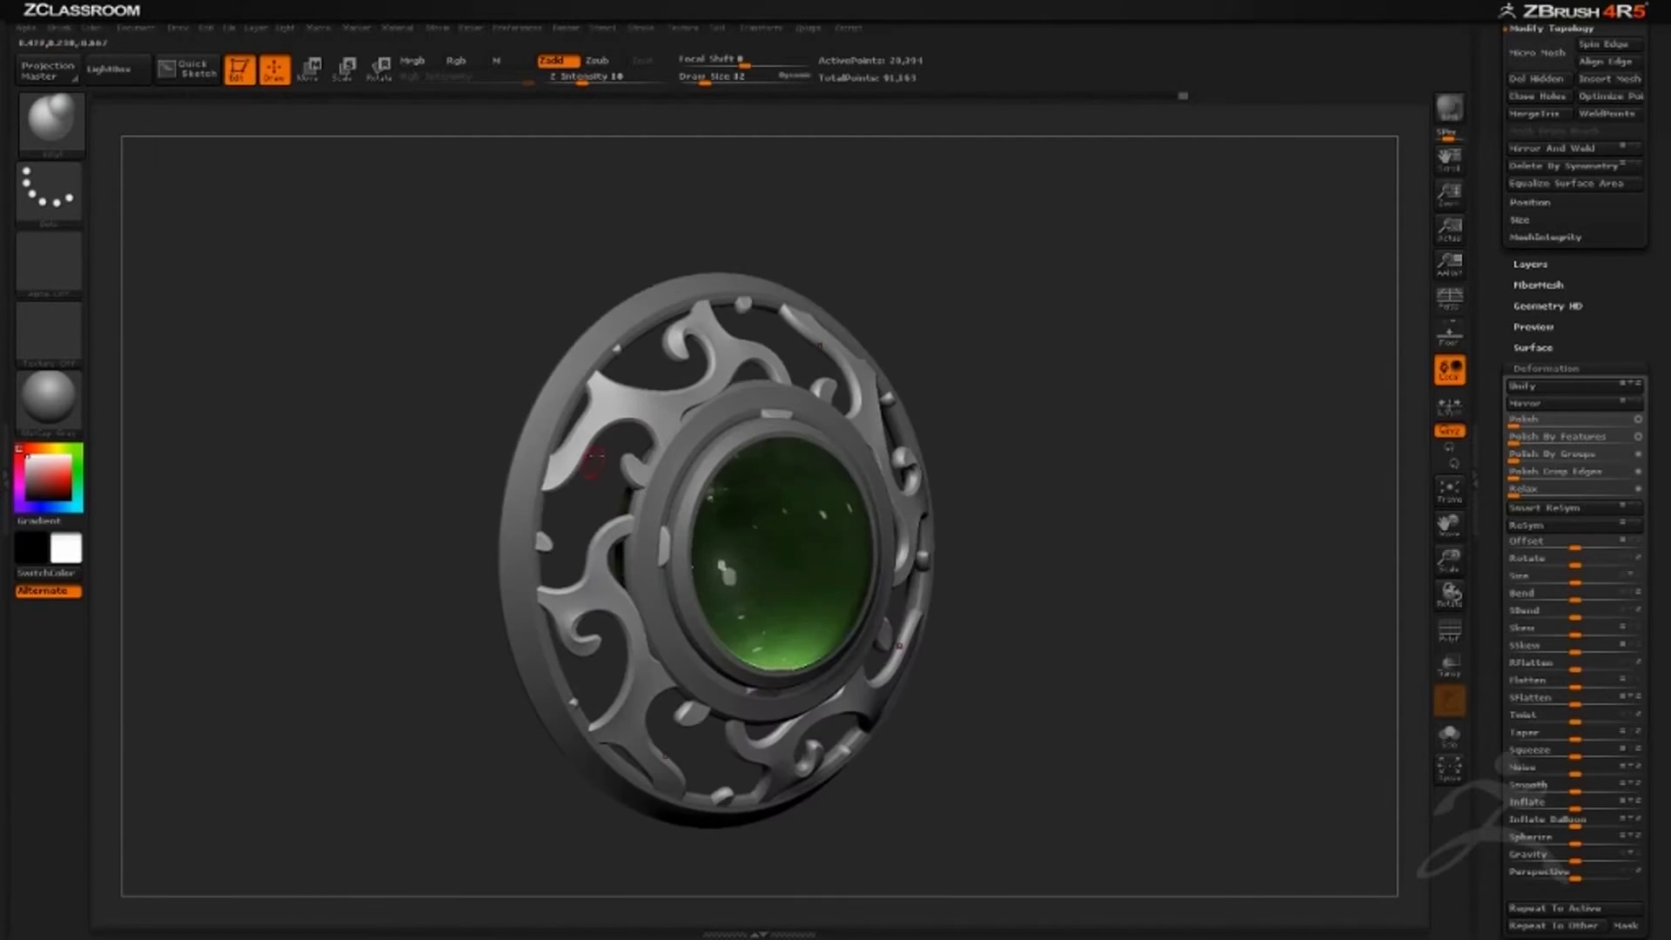
Switch to the Move brush and pull the scrollwork's inner curls forward over the ring around the green glass.
key("b")
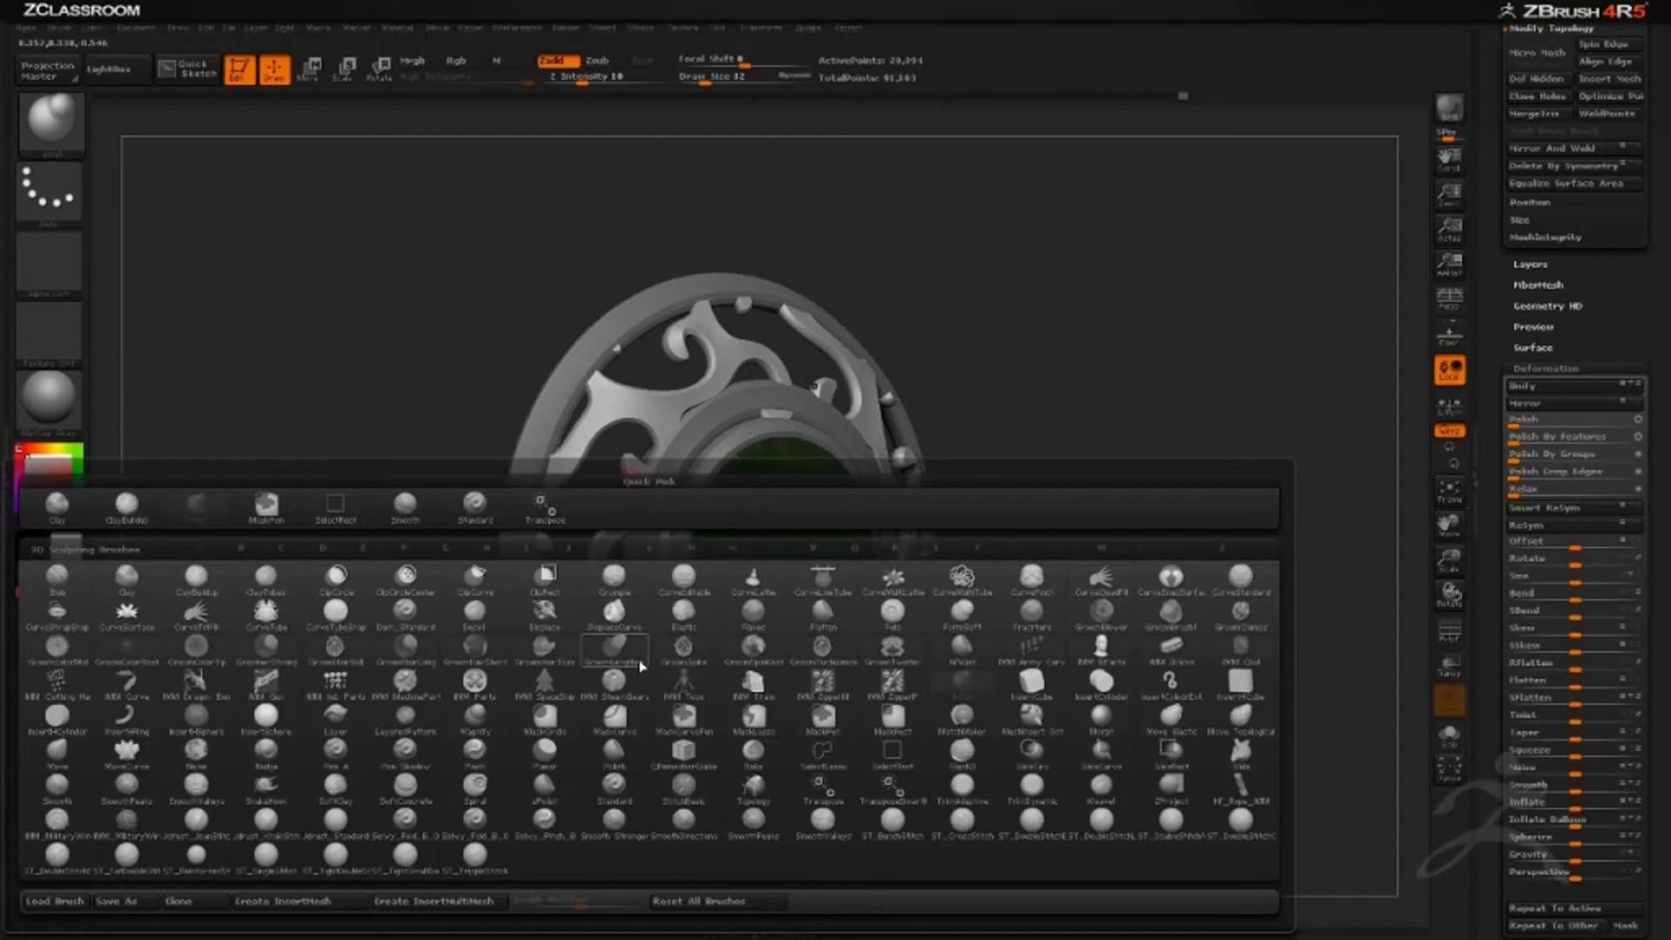
key("m")
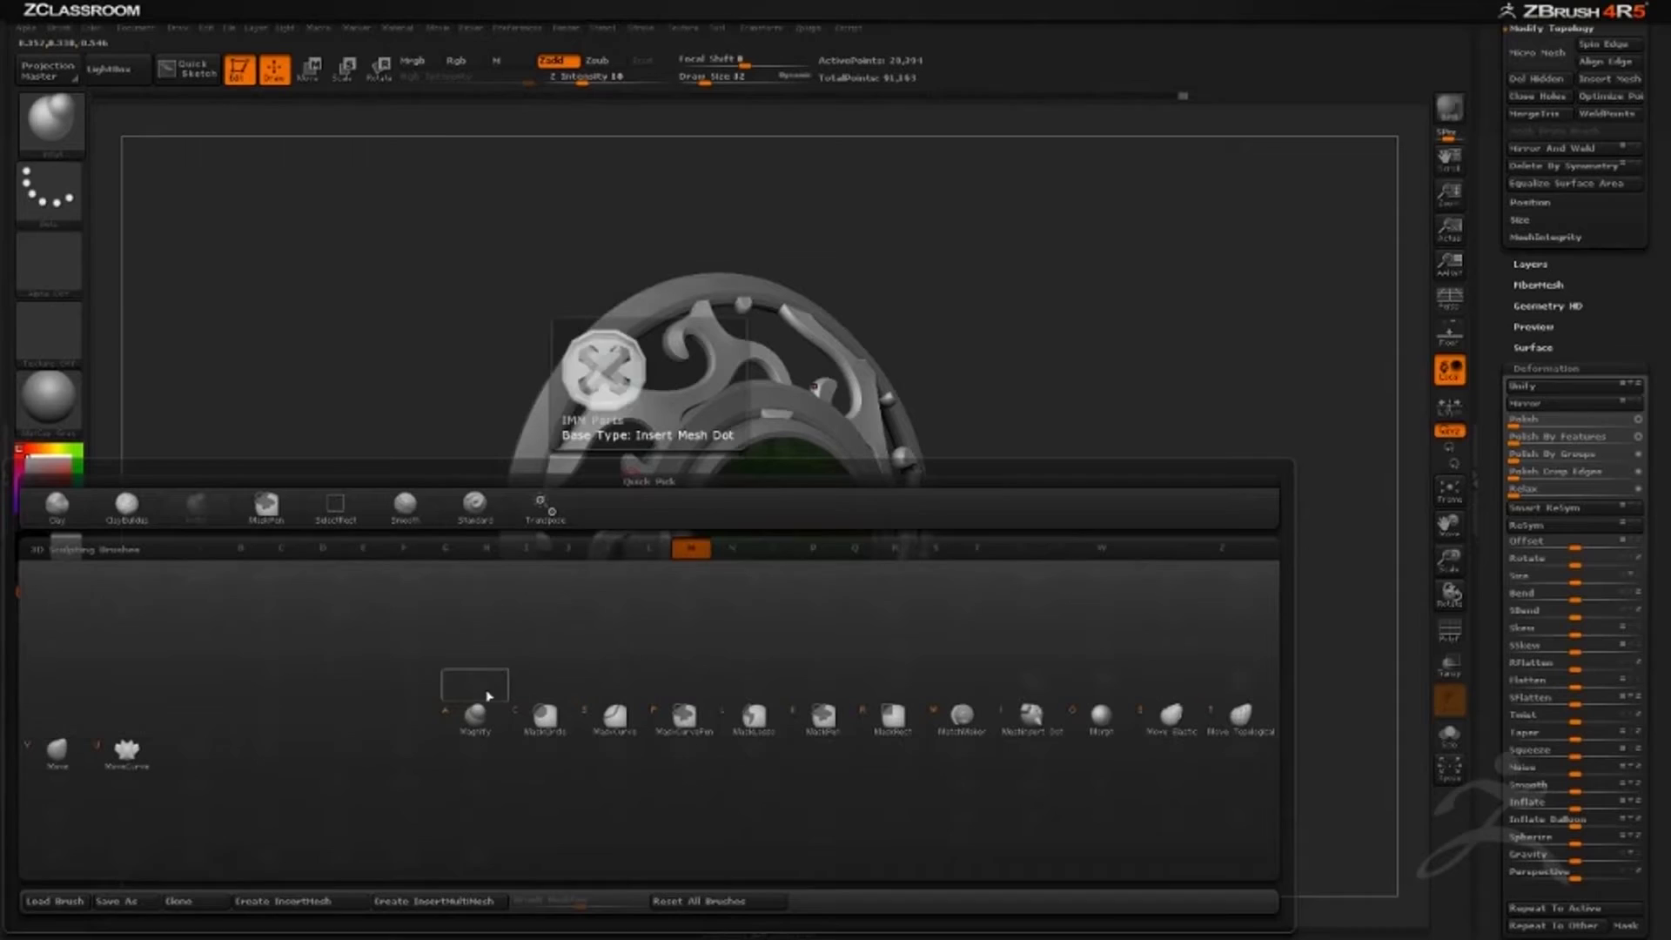
left_click(59, 763)
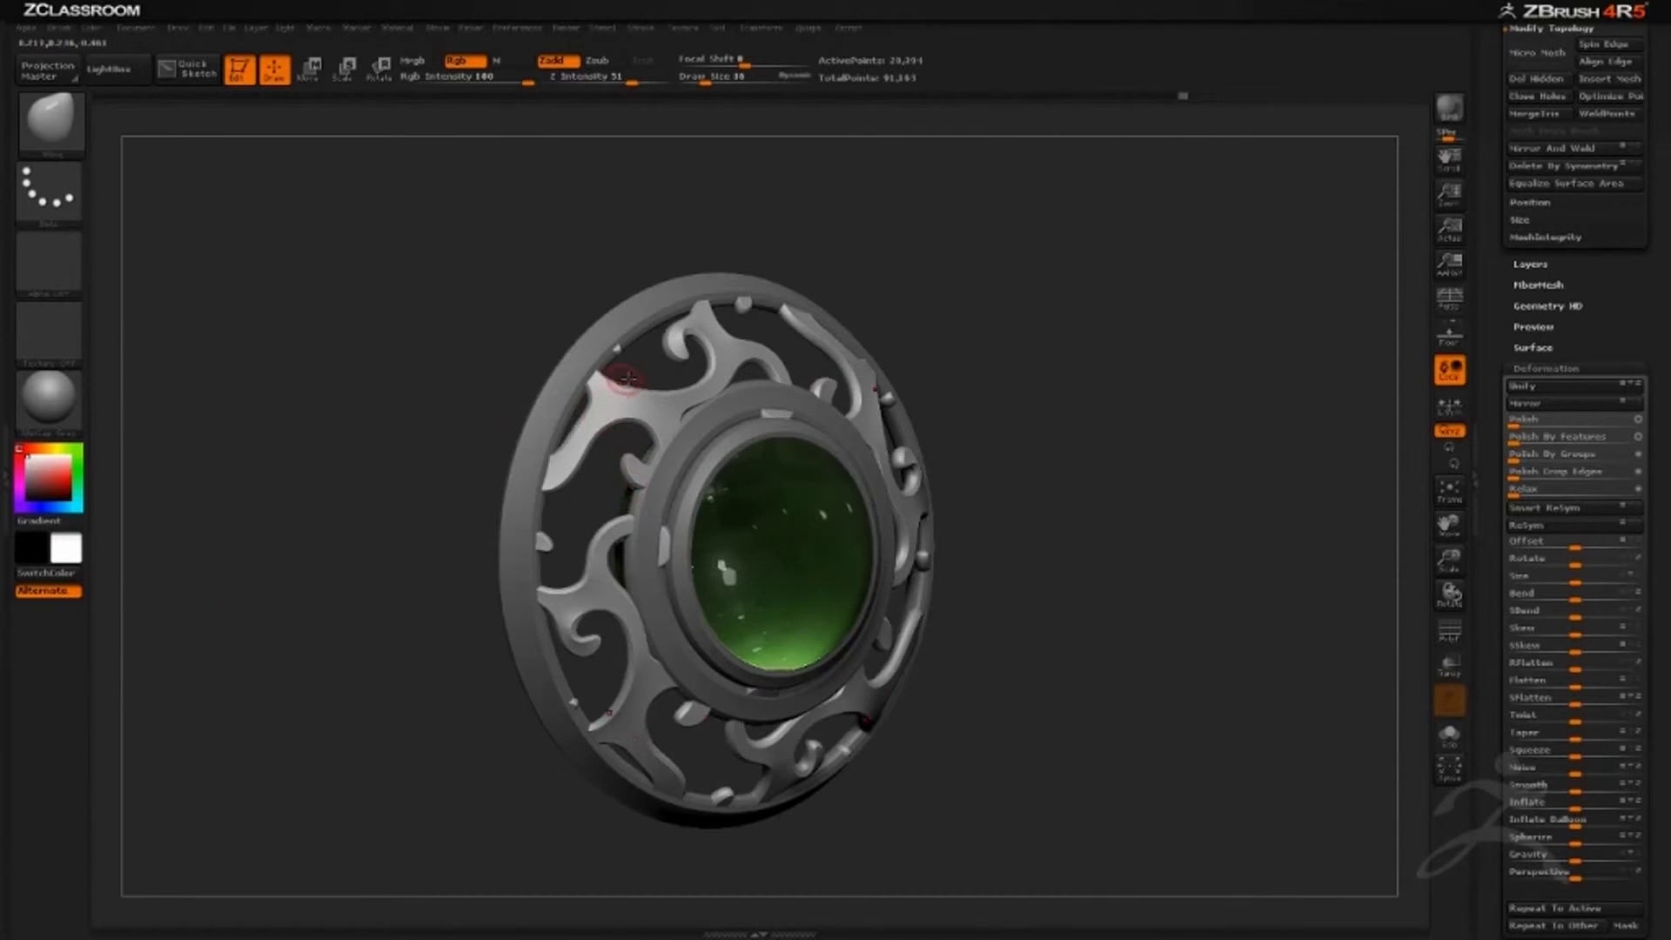
right_click_drag(733, 373, 715, 341)
mouse_move(905, 242)
left_mouse_down()
mouse_move(707, 400)
mouse_move(702, 364)
left_mouse_up()
mouse_move(886, 301)
left_mouse_down()
mouse_move(983, 335)
mouse_move(918, 313)
mouse_move(745, 418)
left_mouse_up()
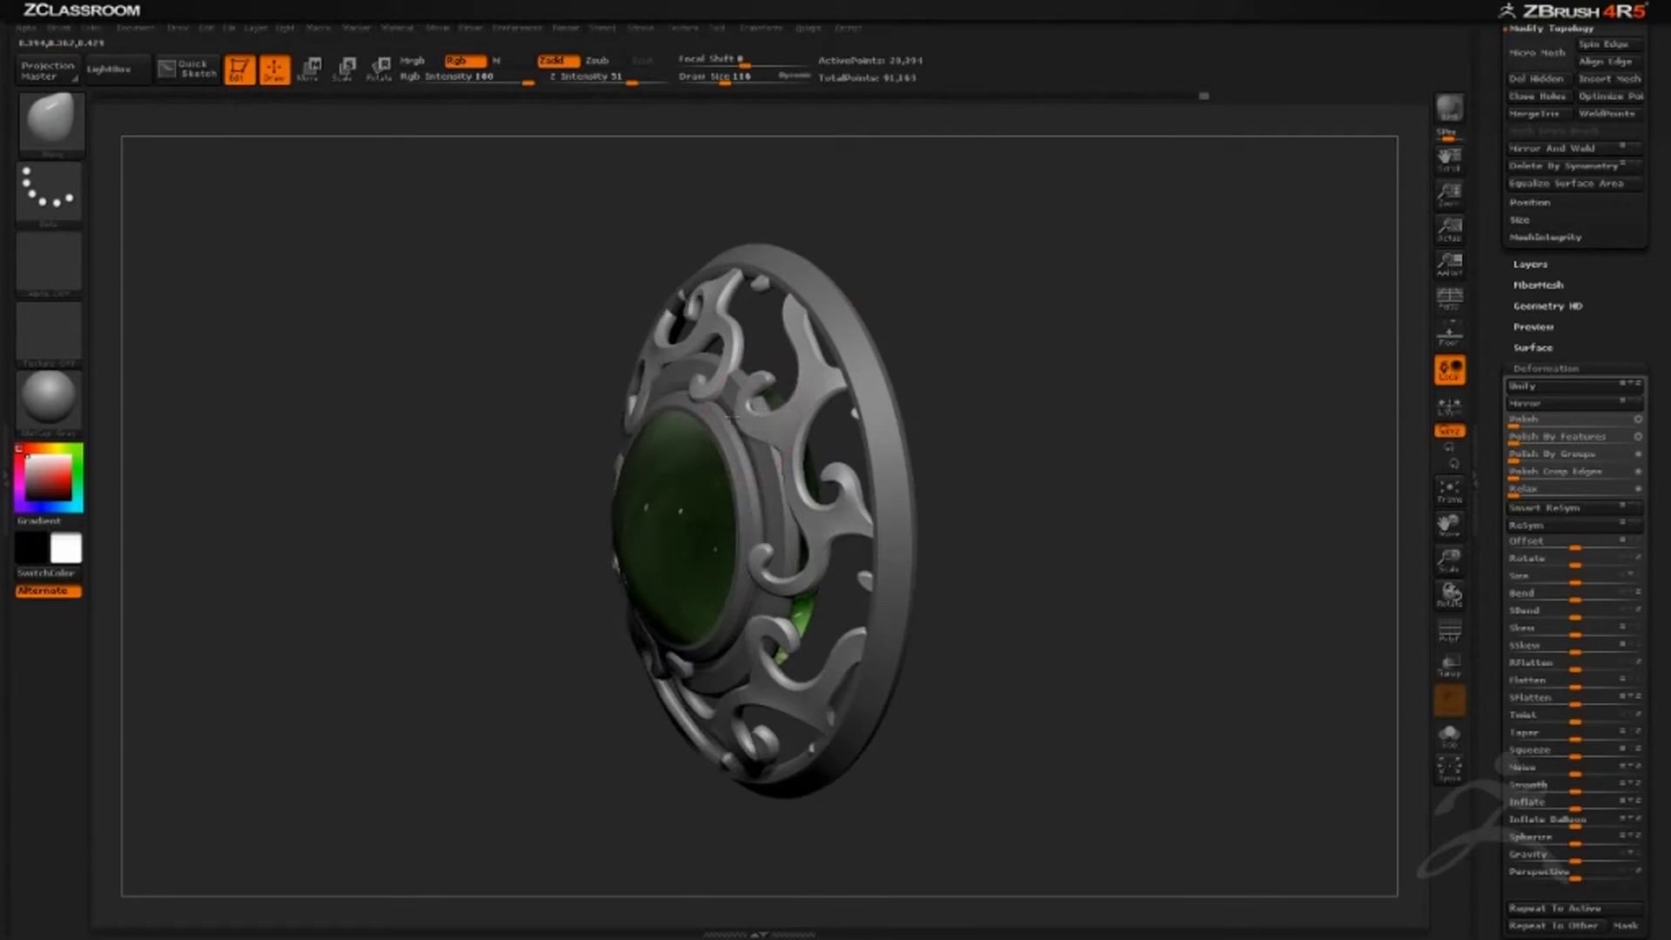
left_click_drag(957, 327, 1048, 335)
left_click_drag(781, 437, 740, 404)
left_click_drag(974, 335, 1049, 339)
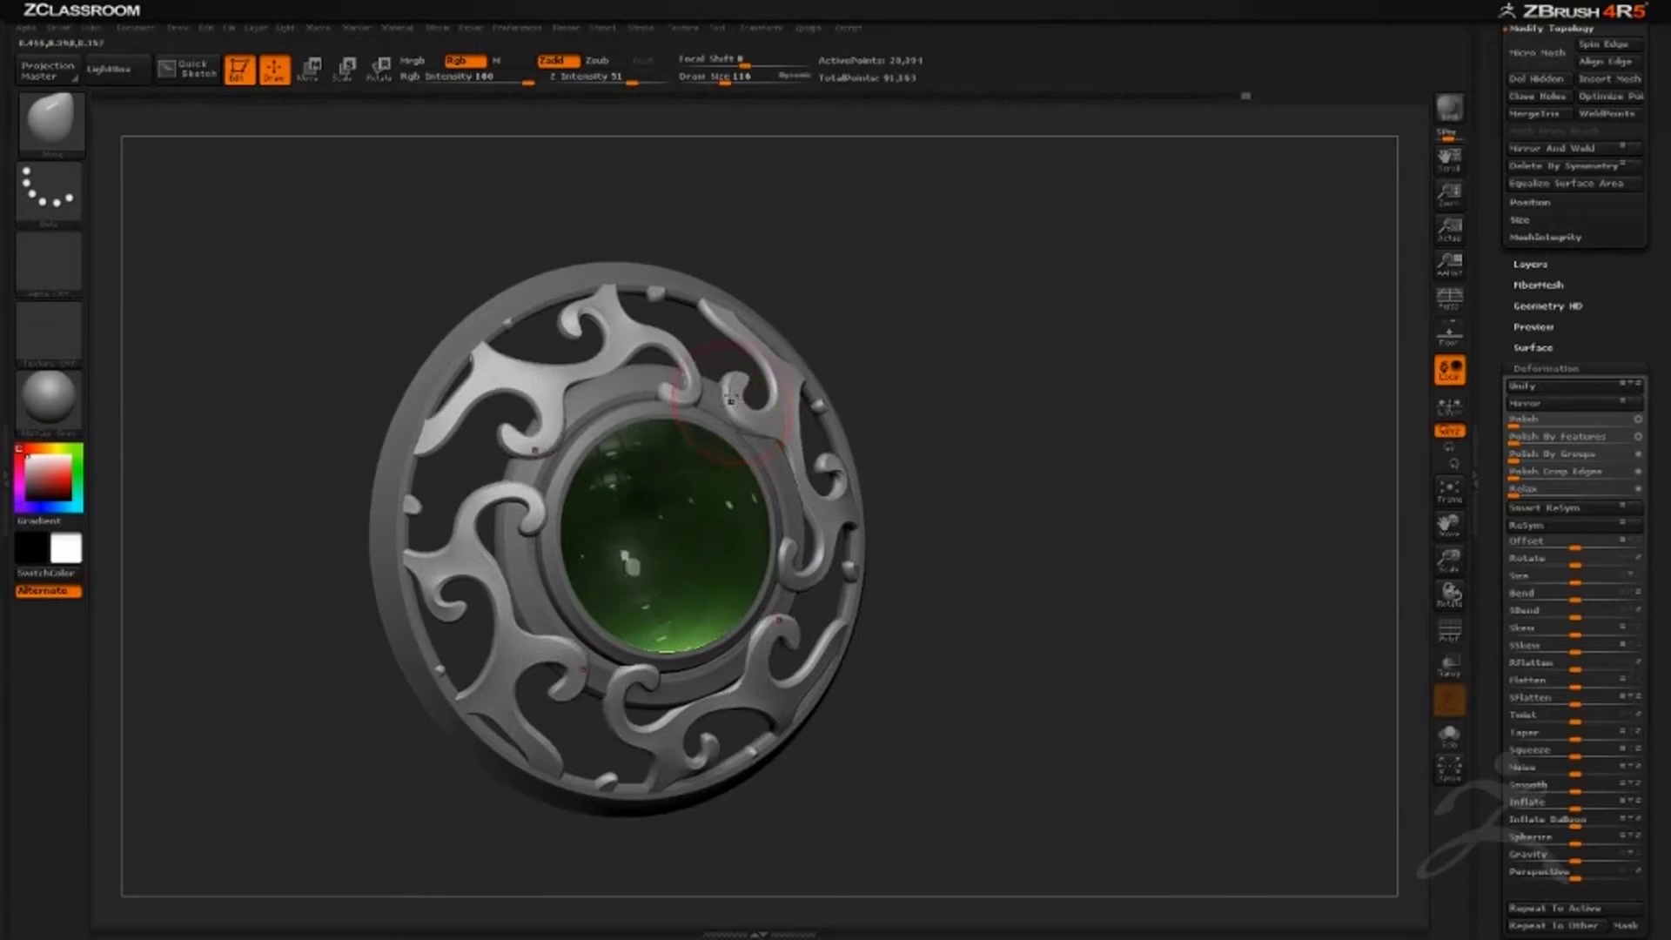
left_click_drag(728, 403, 672, 352)
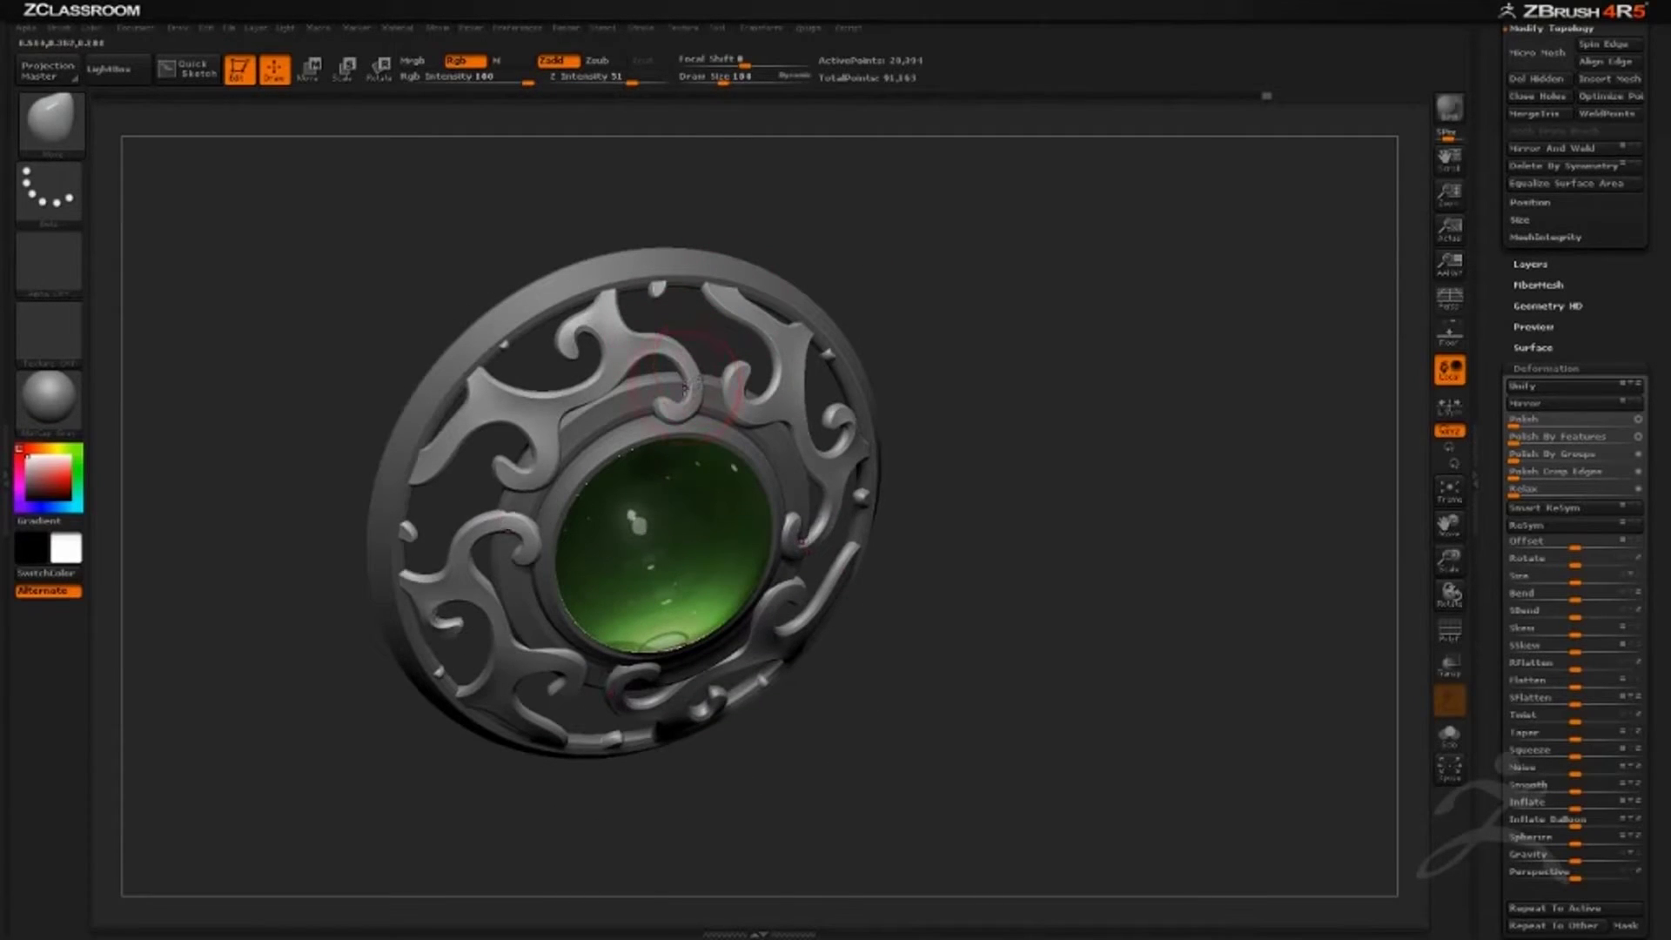
Pull the scrollwork's outer curls and stems forward with the Move brush so they rise over the outer rim.
left_click_drag(780, 246, 679, 257)
left_click_drag(601, 301, 651, 294)
mouse_move(735, 228)
left_mouse_down()
mouse_move(681, 257)
mouse_move(728, 251)
left_mouse_up()
left_click_drag(634, 291, 644, 270)
left_click_drag(774, 237, 814, 277)
left_click_drag(725, 319, 719, 273)
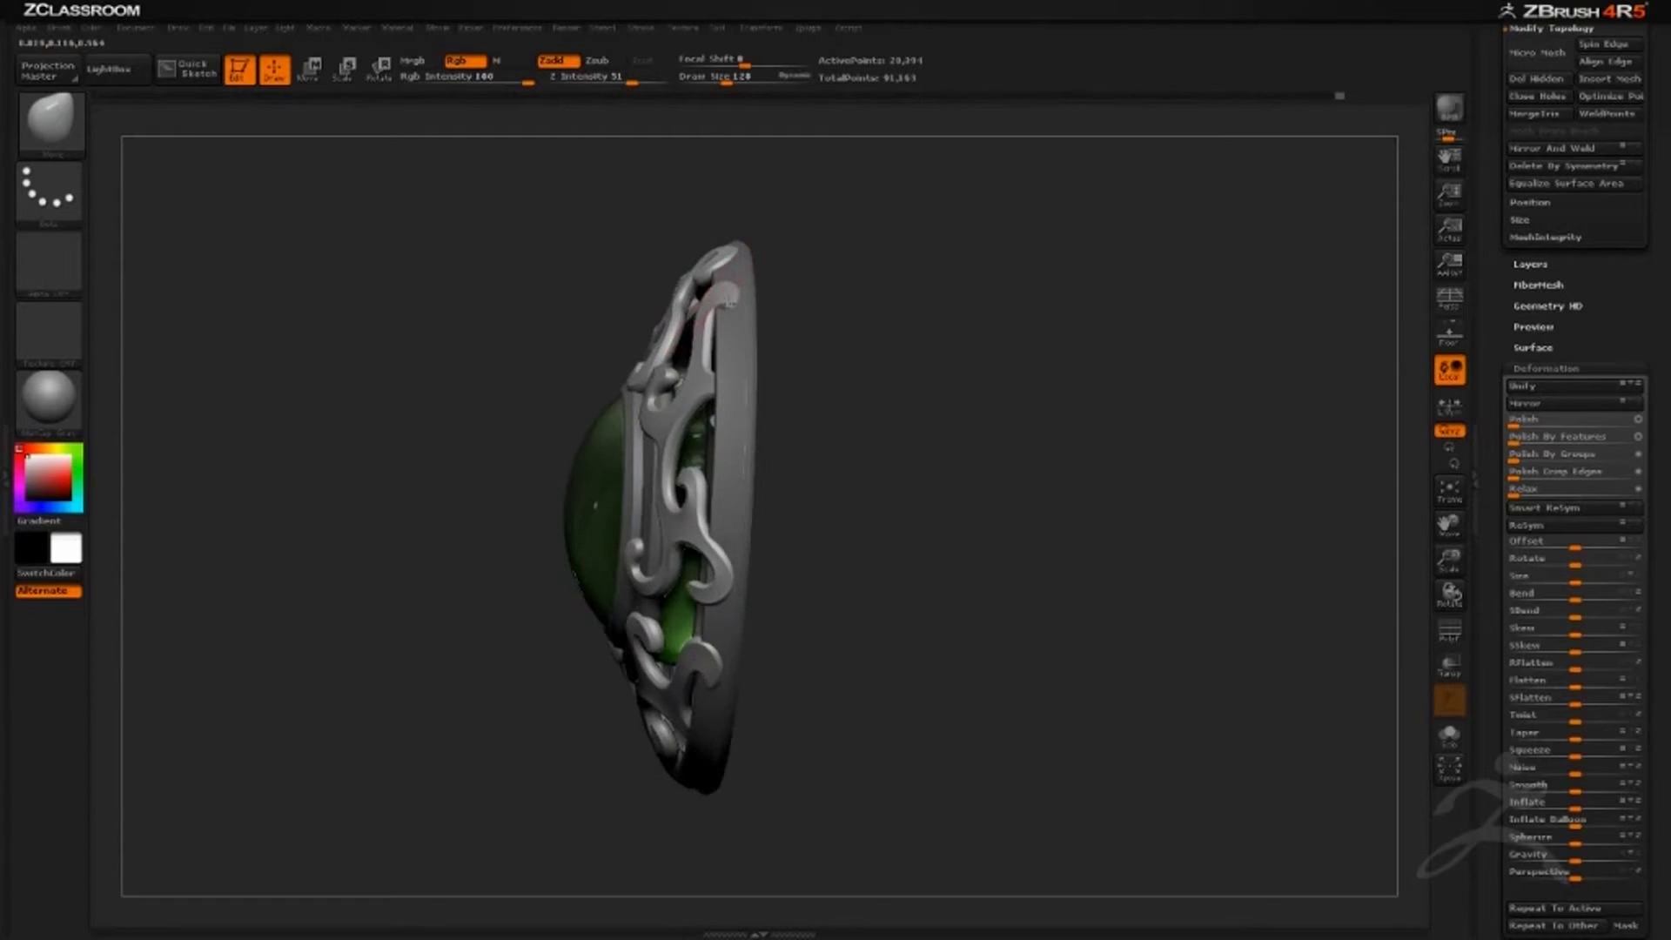
left_click_drag(824, 268, 802, 384)
left_click_drag(896, 276, 956, 287)
left_click_drag(902, 476, 889, 395)
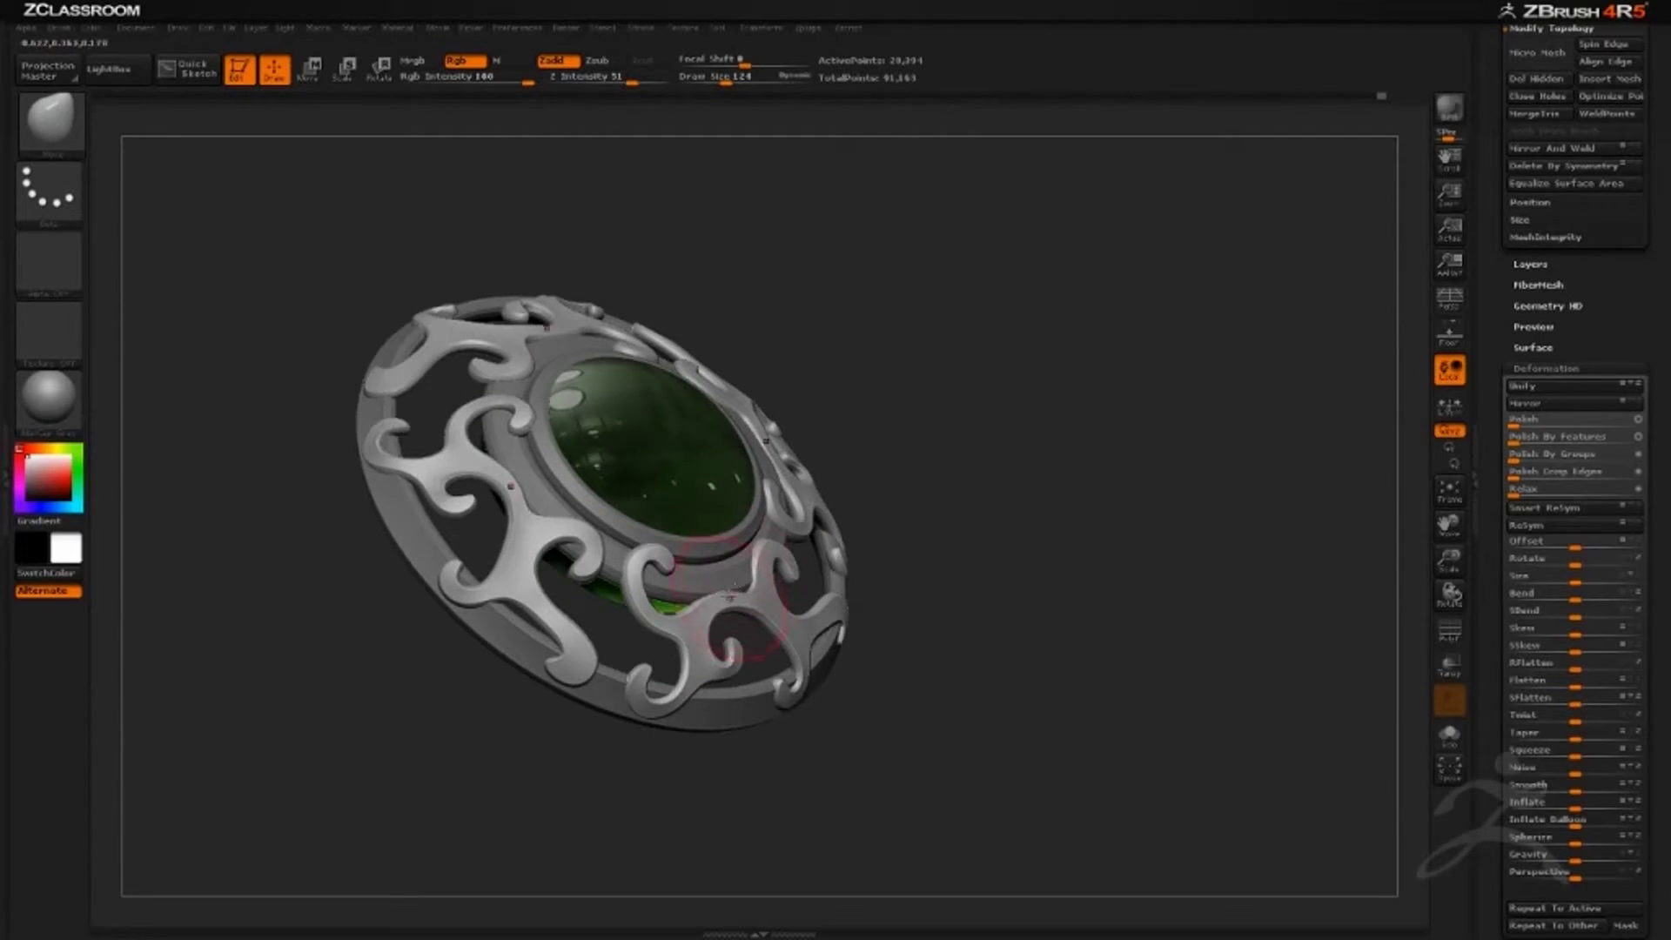
left_click_drag(817, 446, 520, 528)
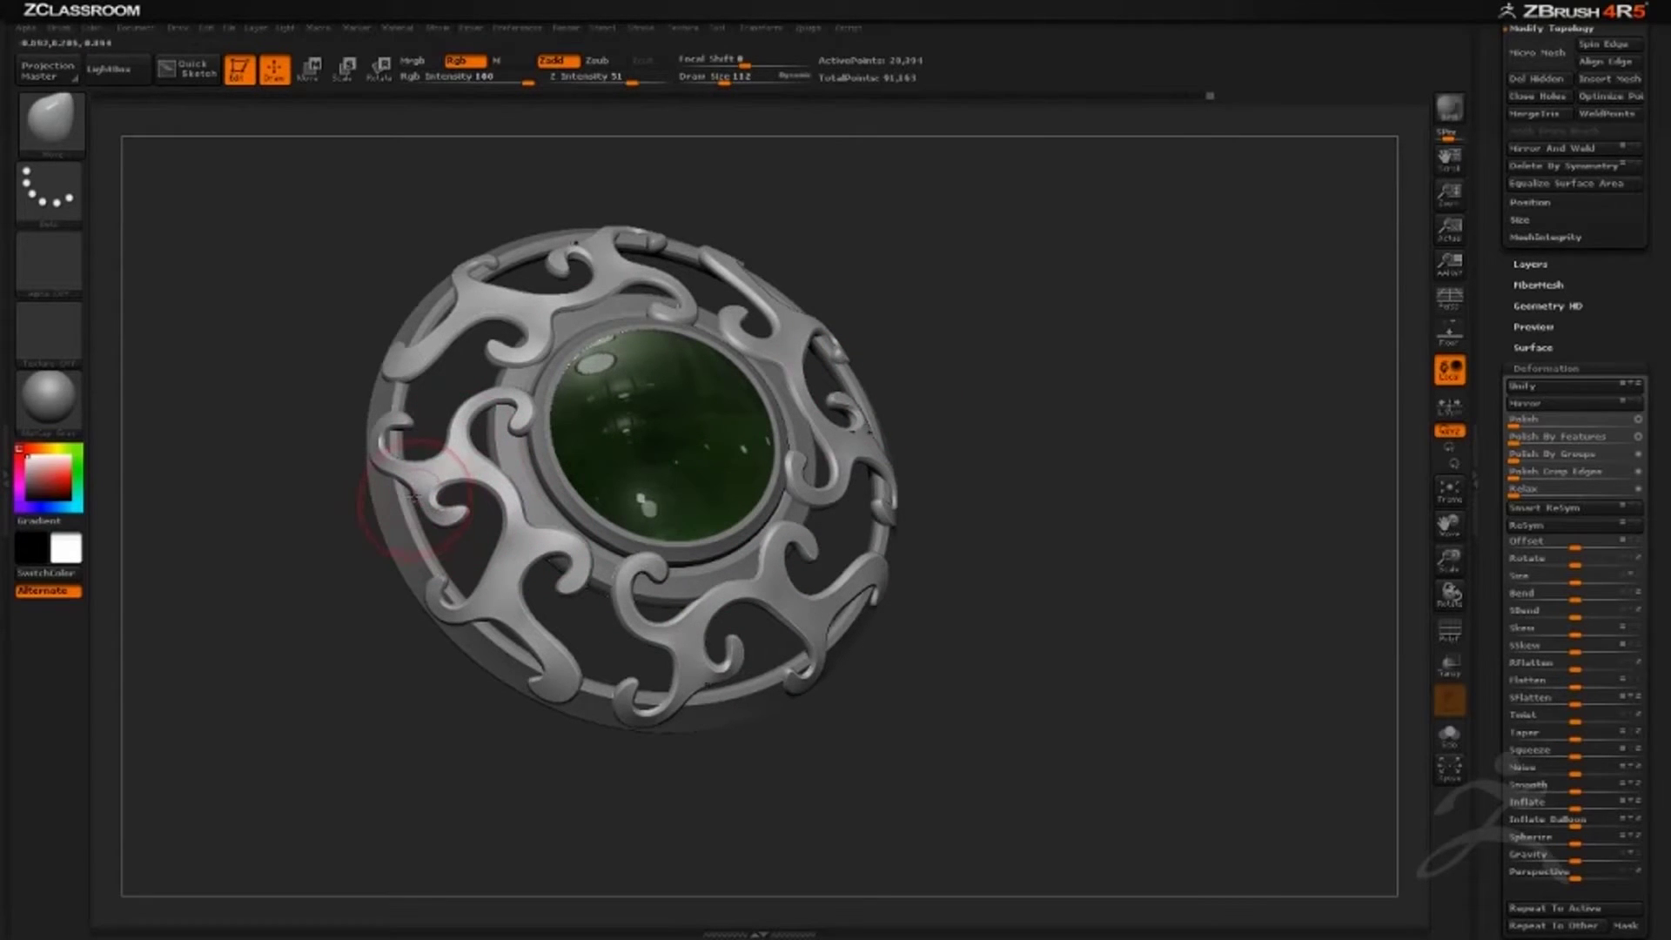
key("[")
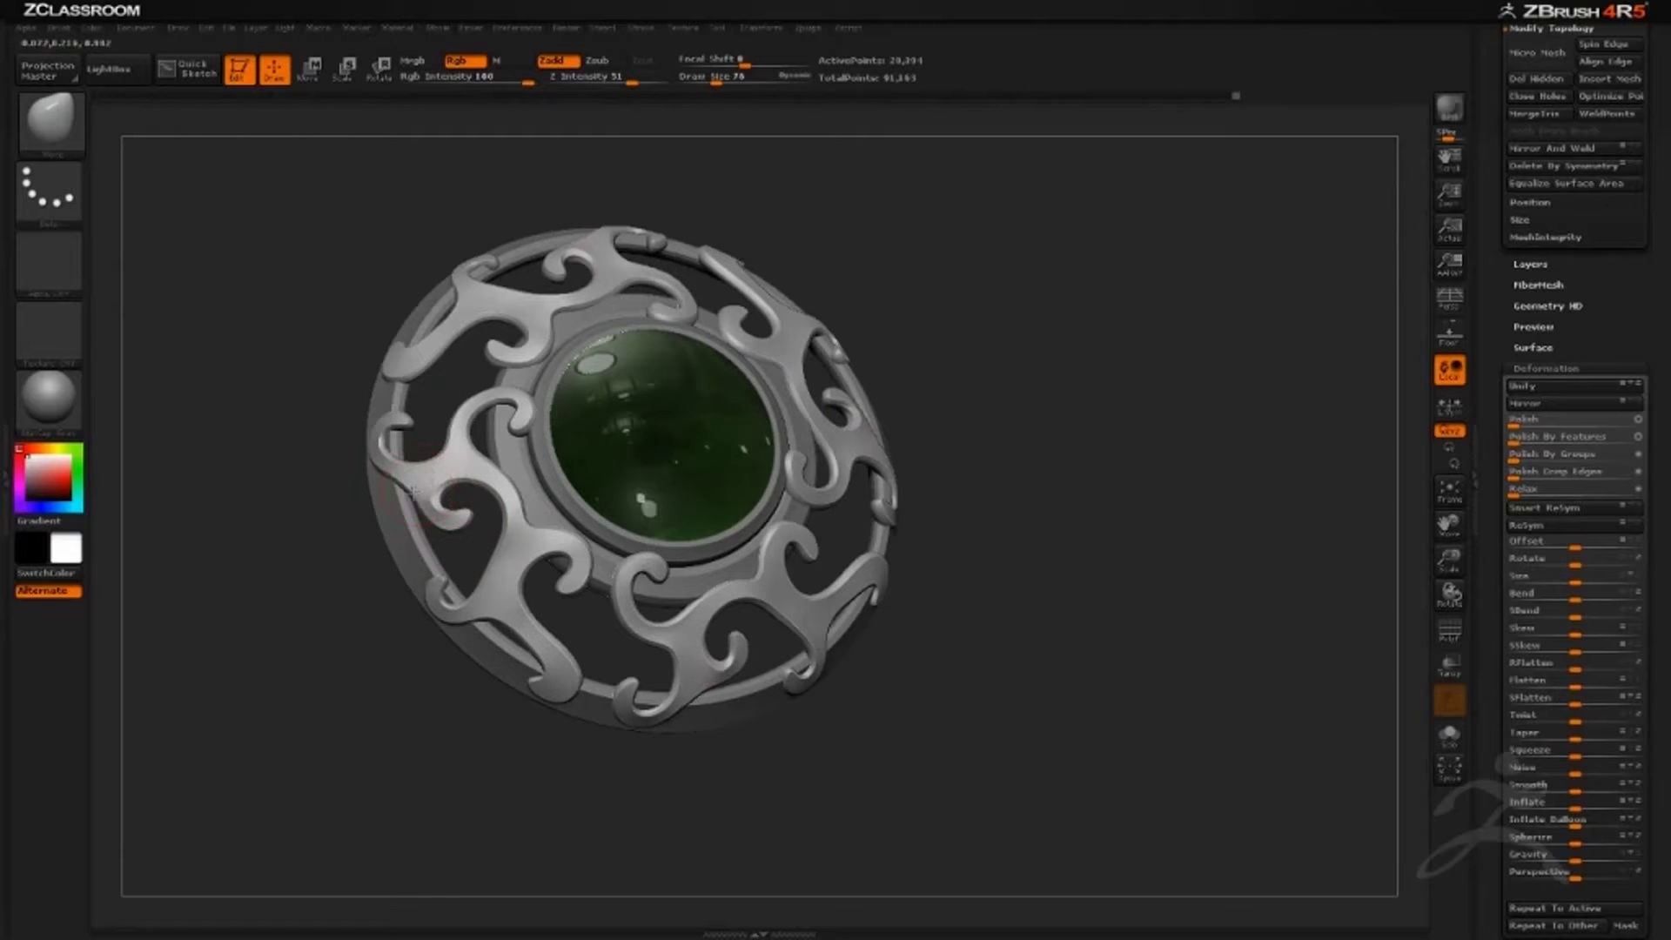
Adjust the raised scrollwork's overall curvature with Move strokes, checking it from the front and the side.
mouse_move(797, 239)
left_mouse_down()
mouse_move(1036, 336)
mouse_move(1118, 446)
mouse_move(992, 357)
mouse_move(1164, 369)
left_mouse_up()
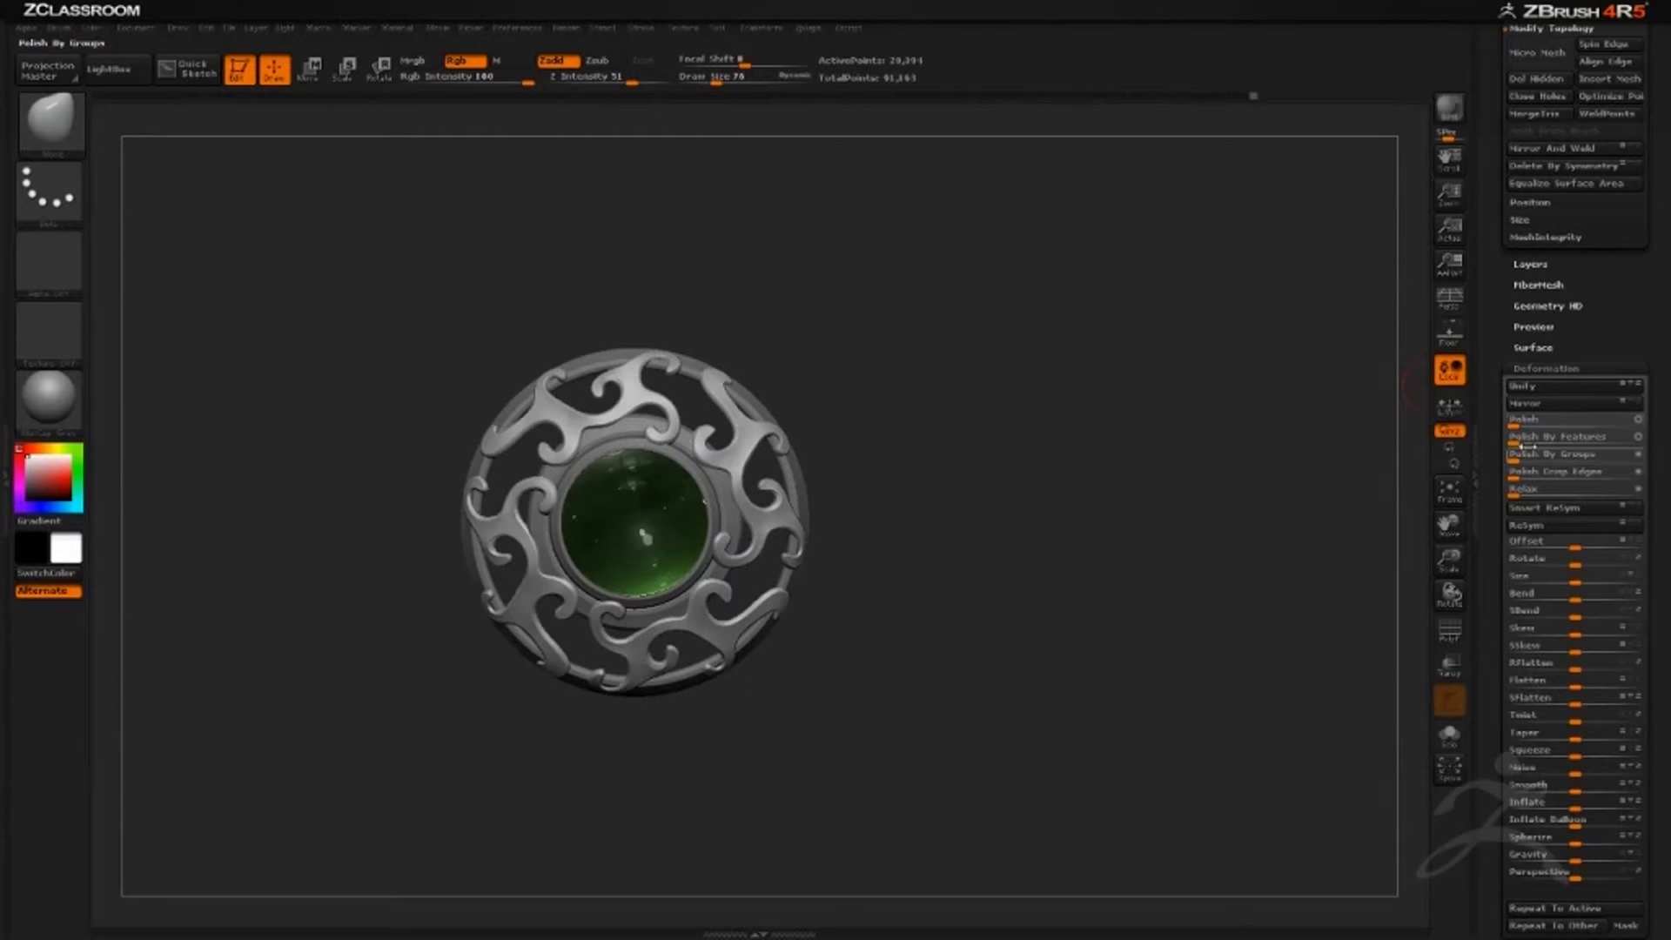
left_click_drag(1157, 550, 1041, 587)
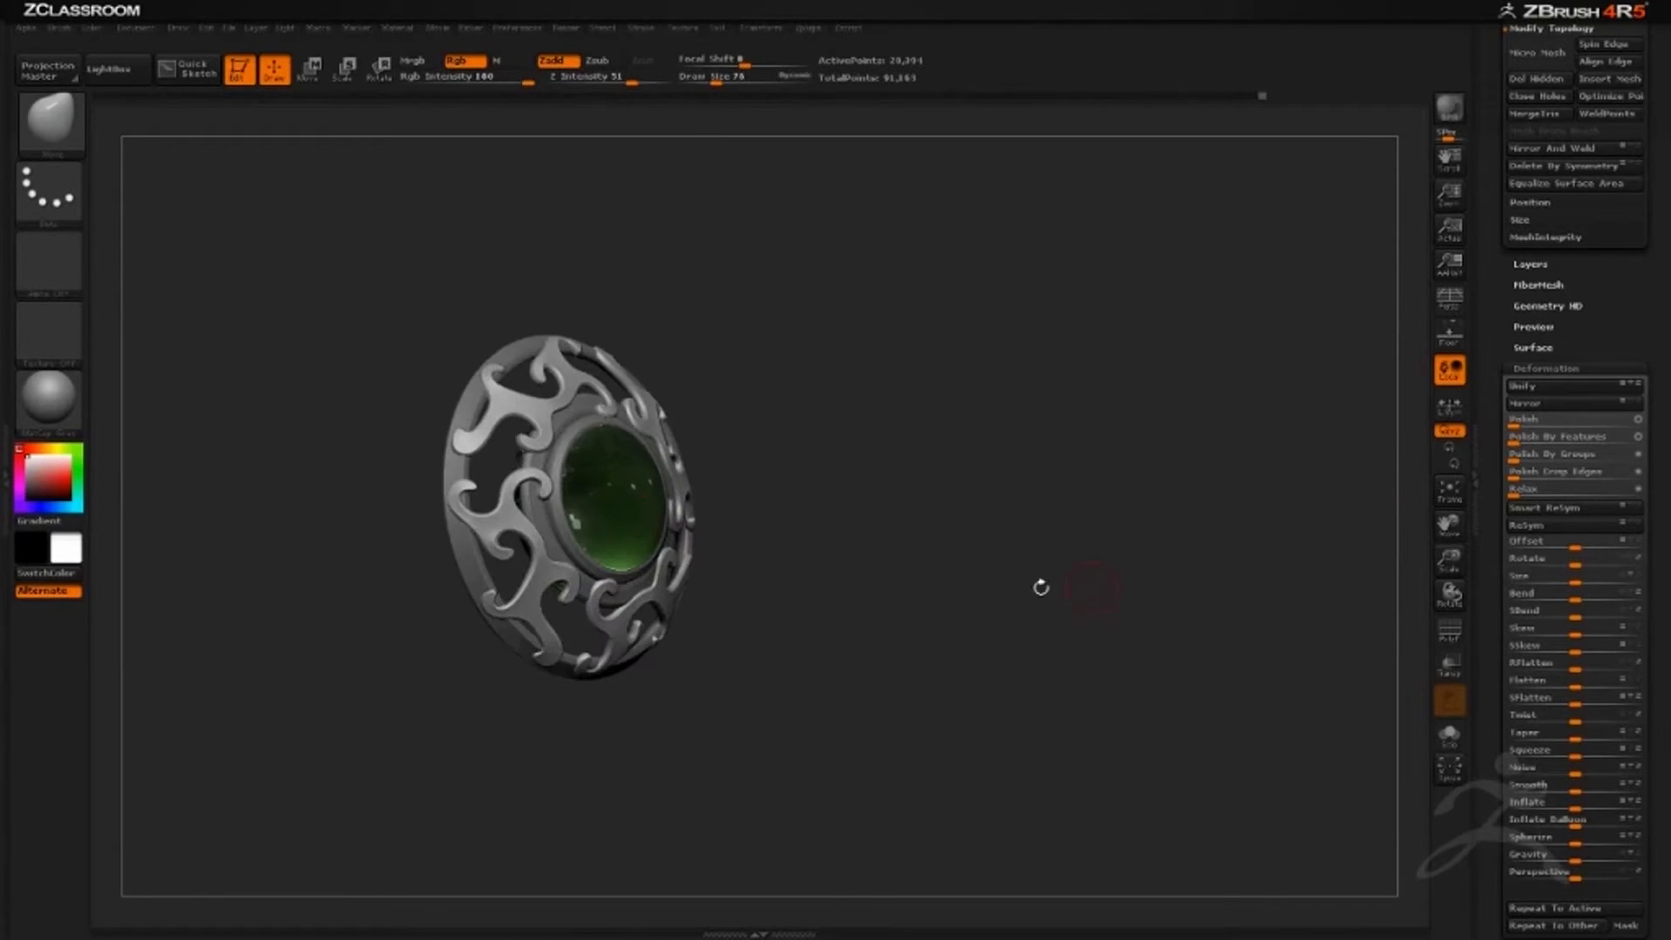
left_click_drag(994, 436, 1218, 392)
left_click_drag(1219, 392, 1162, 421, "alt")
mouse_move(1007, 288)
left_mouse_down()
mouse_move(959, 308)
mouse_move(992, 304)
left_mouse_up()
left_click_drag(871, 341, 903, 347)
left_click_drag(888, 248, 711, 272)
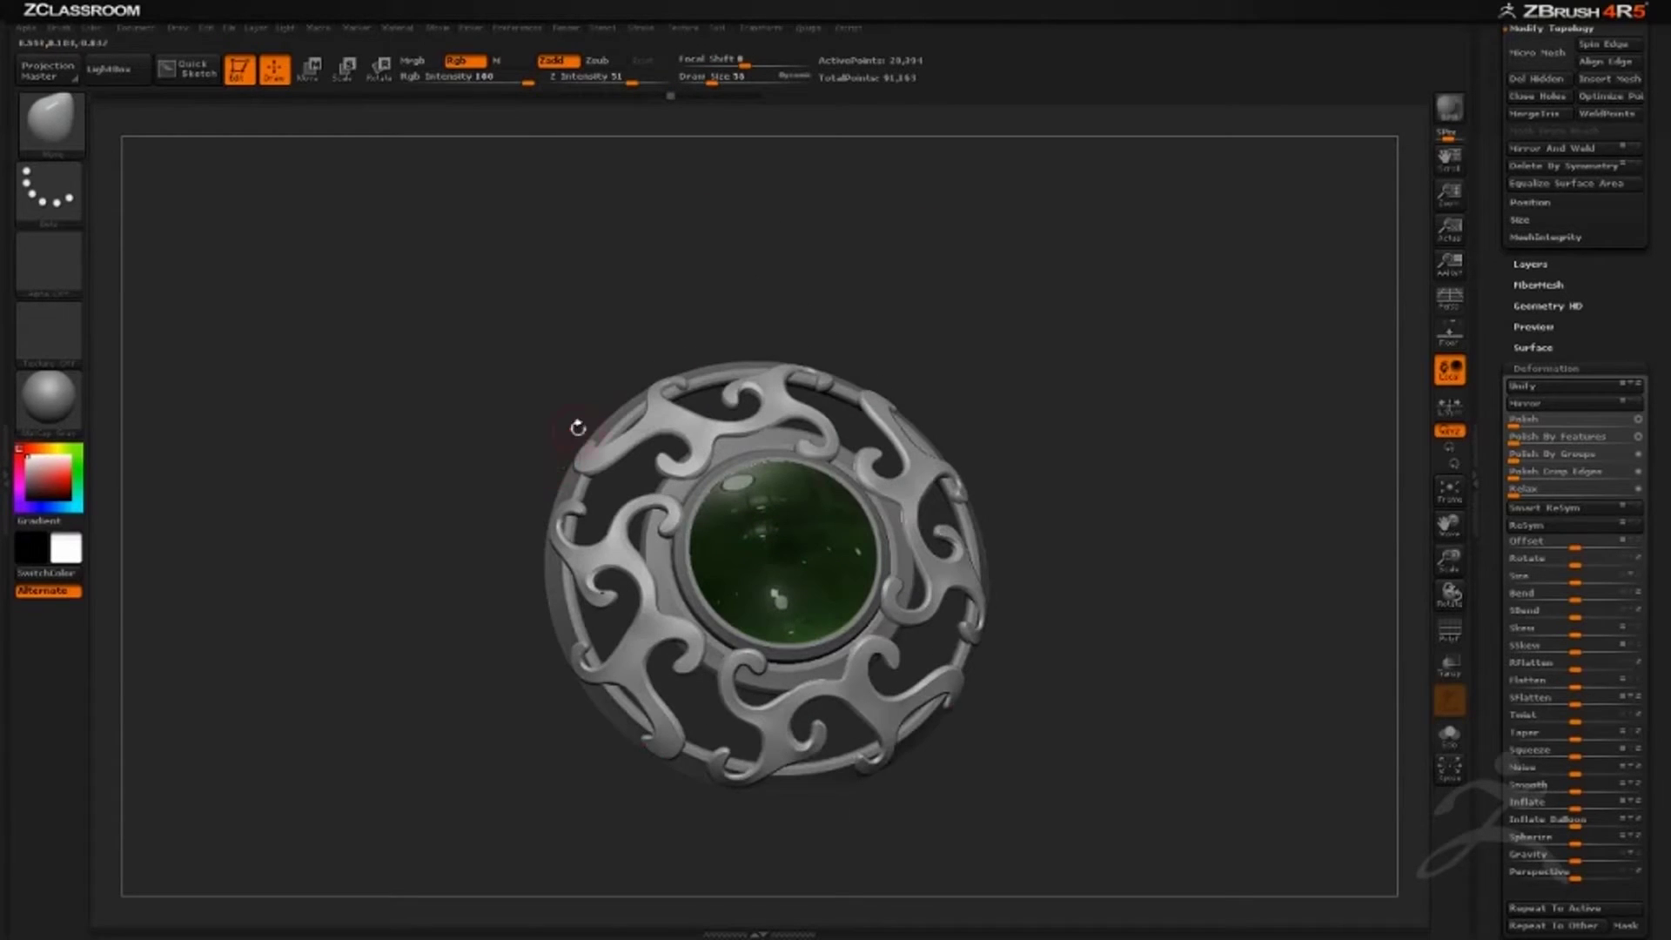
Reshape the outer curl tips and tails with larger Move strokes so they hook over the outer ring.
mouse_move(576, 397)
left_mouse_down()
mouse_move(582, 461)
mouse_move(601, 467)
left_mouse_up()
mouse_move(670, 244)
left_mouse_down()
mouse_move(780, 253)
mouse_move(743, 322)
left_mouse_up()
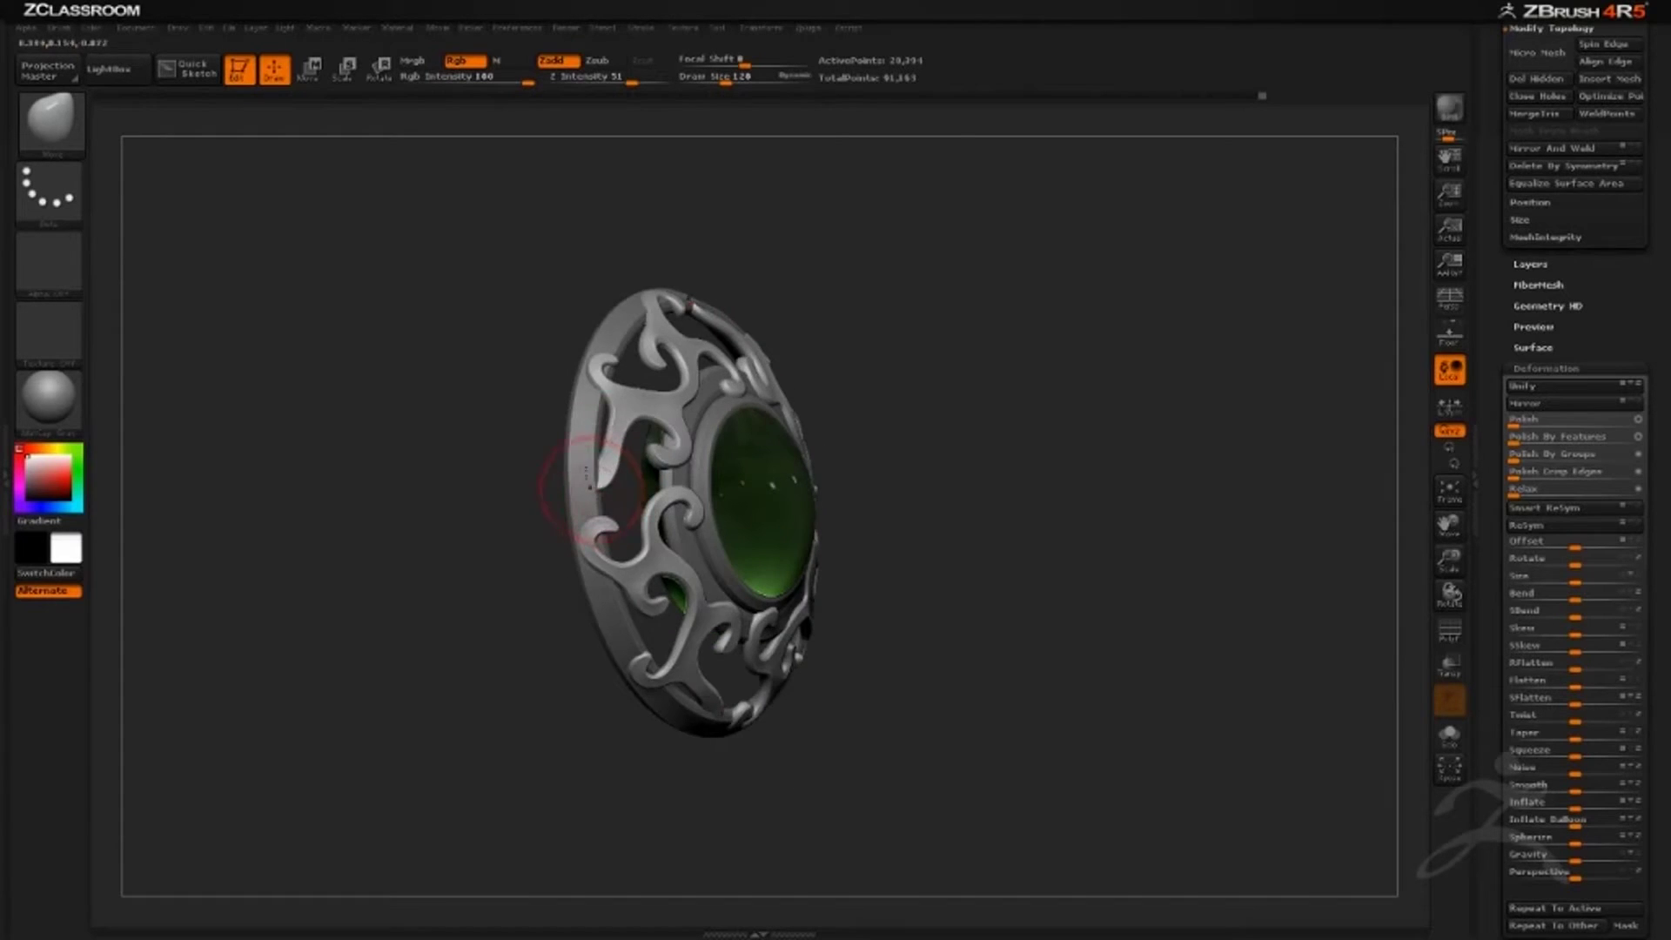
left_click_drag(591, 486, 666, 372, "shift")
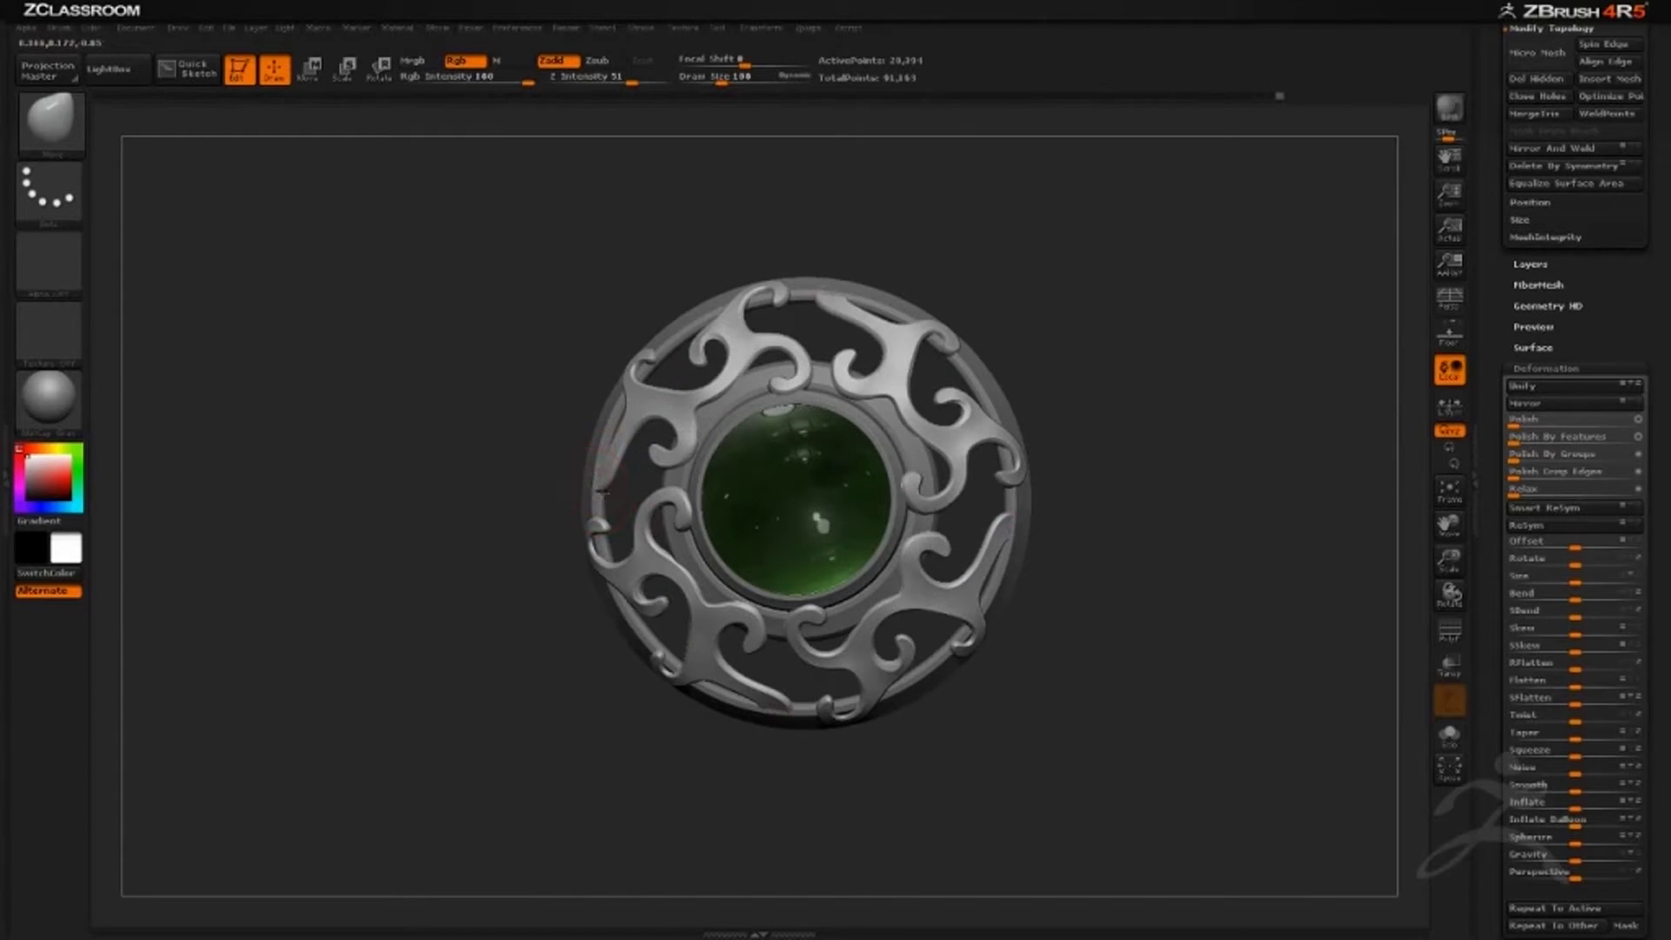
left_click_drag(601, 476, 604, 480)
mouse_move(488, 376)
left_mouse_down()
mouse_move(788, 248)
mouse_move(813, 261)
left_mouse_up()
key("bracketright")
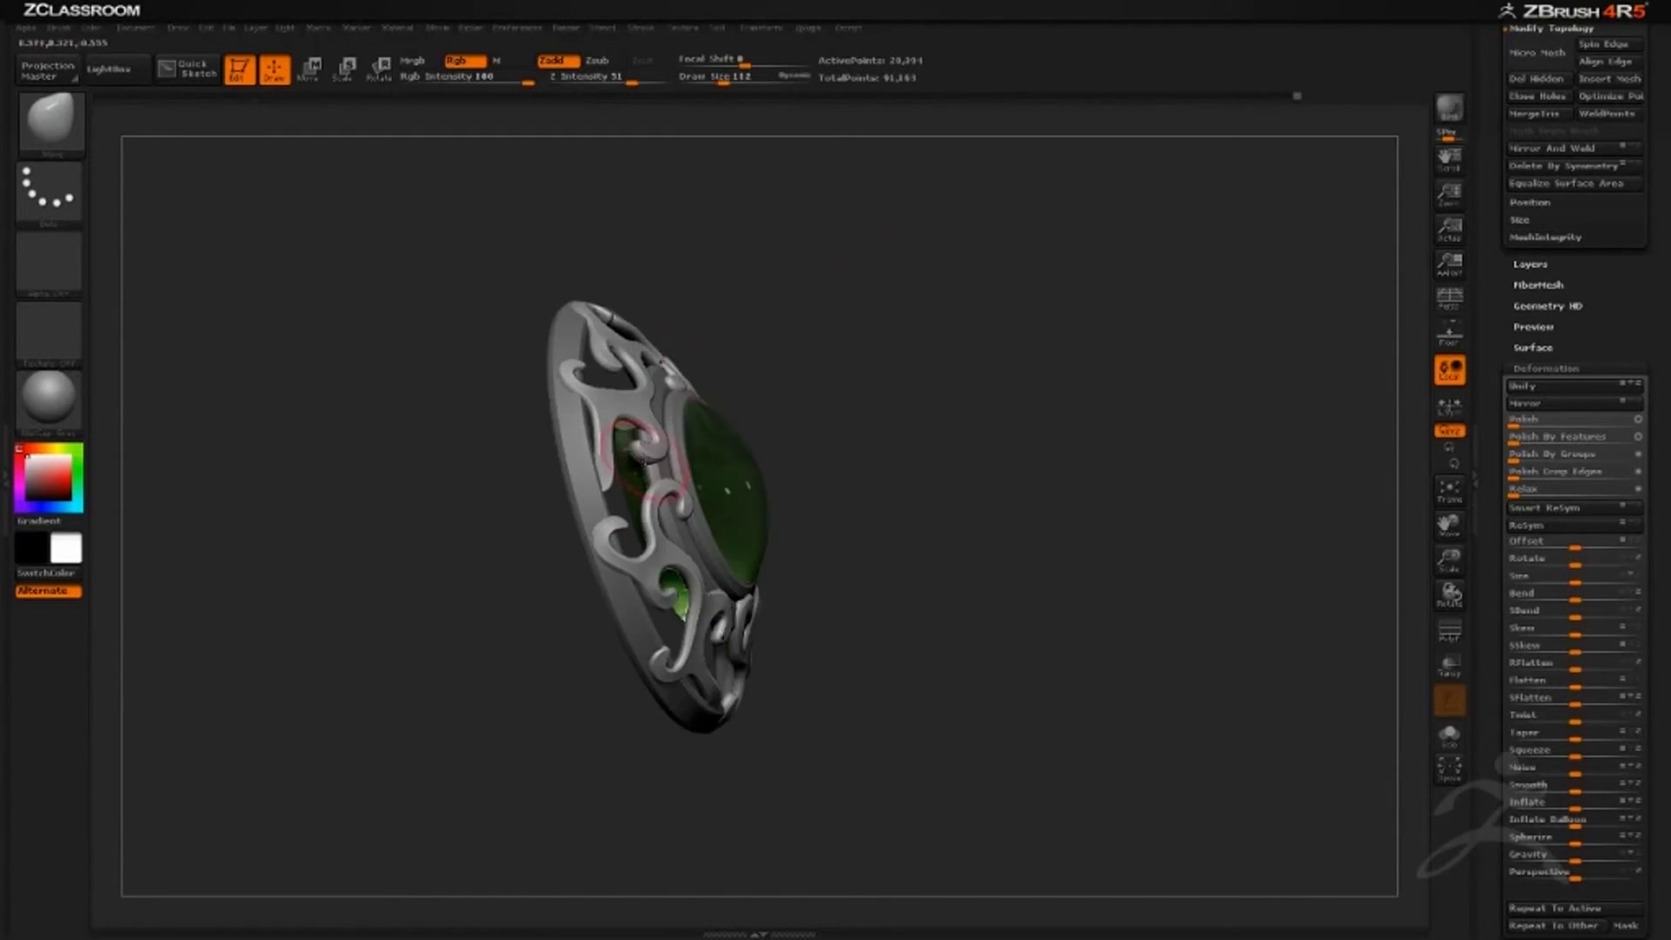
mouse_move(724, 324)
left_mouse_down()
mouse_move(732, 301)
mouse_move(869, 212)
mouse_move(689, 403)
mouse_move(1119, 313)
mouse_move(1077, 410)
left_mouse_up()
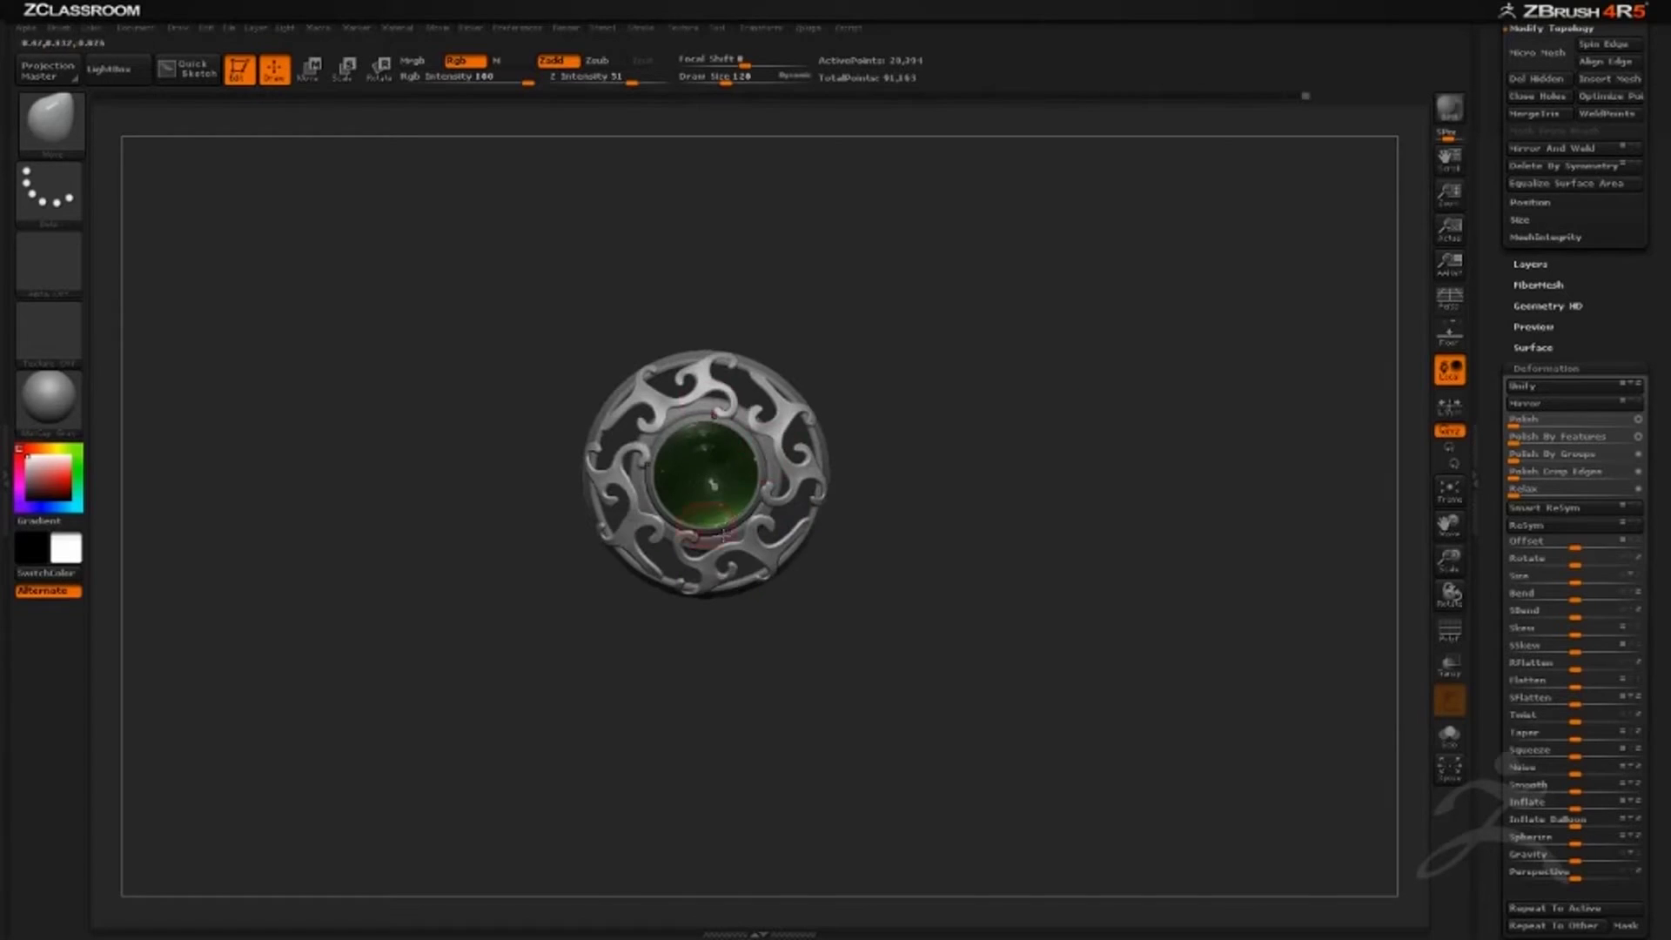
Duplicate the scrollwork subtool PolySphere2_2 and rotate one copy around the ornament's centre with the Rotate deformation.
left_click_drag(982, 329, 1114, 382, "alt")
left_click_drag(1493, 214, 1493, 817)
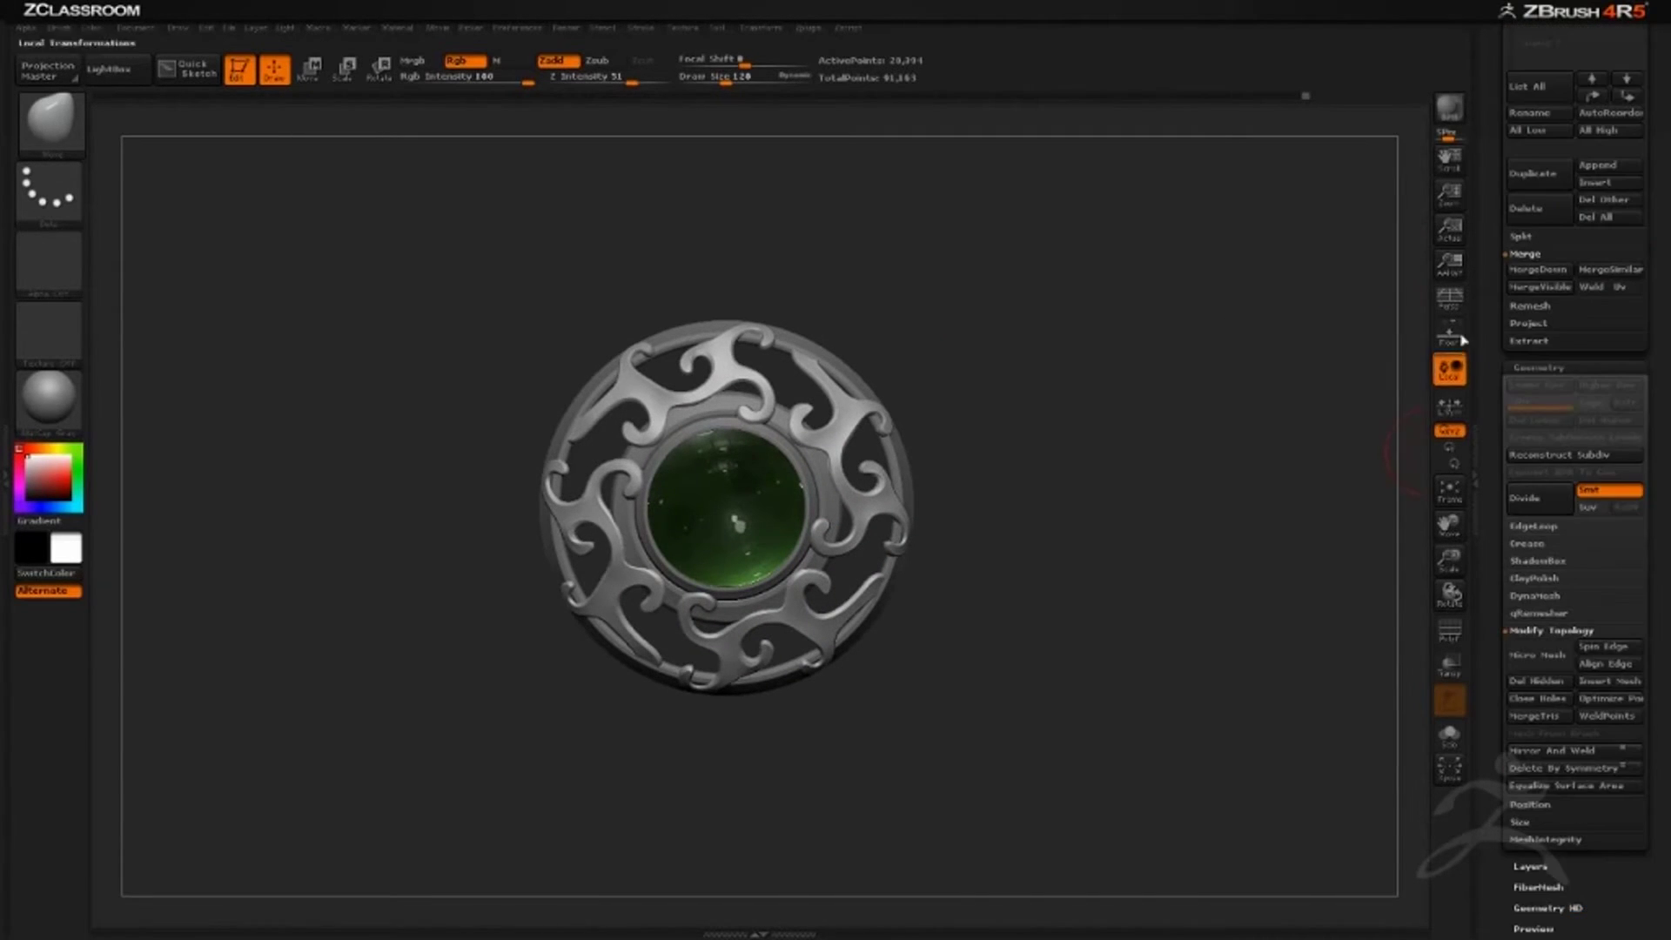
left_click_drag(1492, 235, 1492, 633)
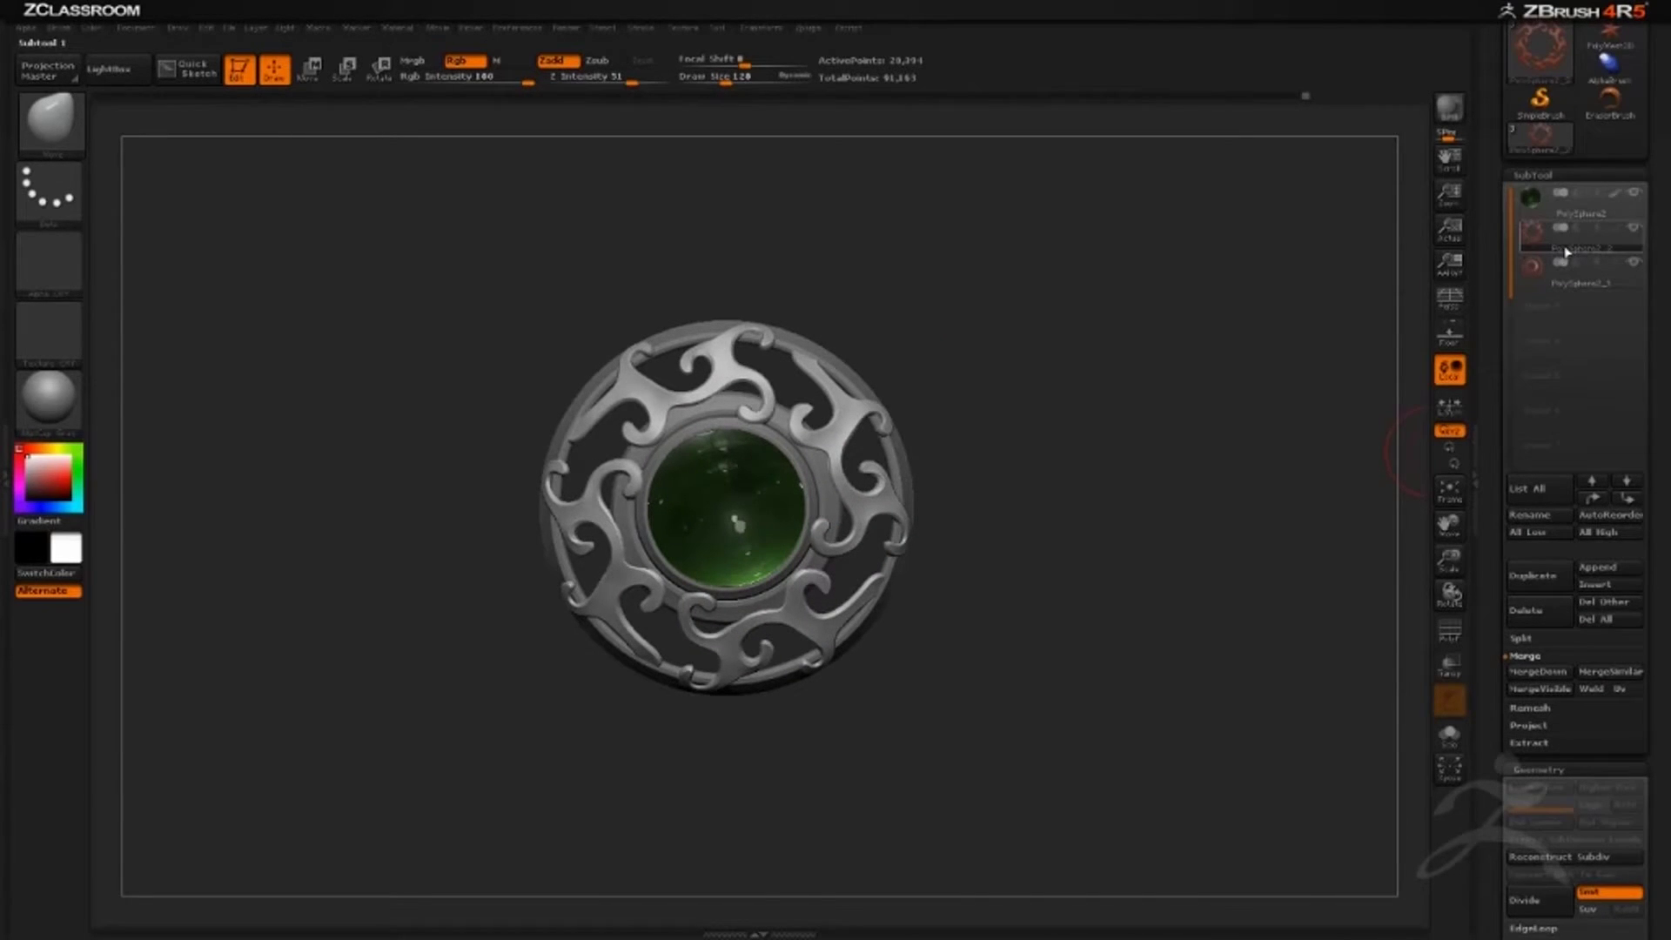
left_click(1532, 576)
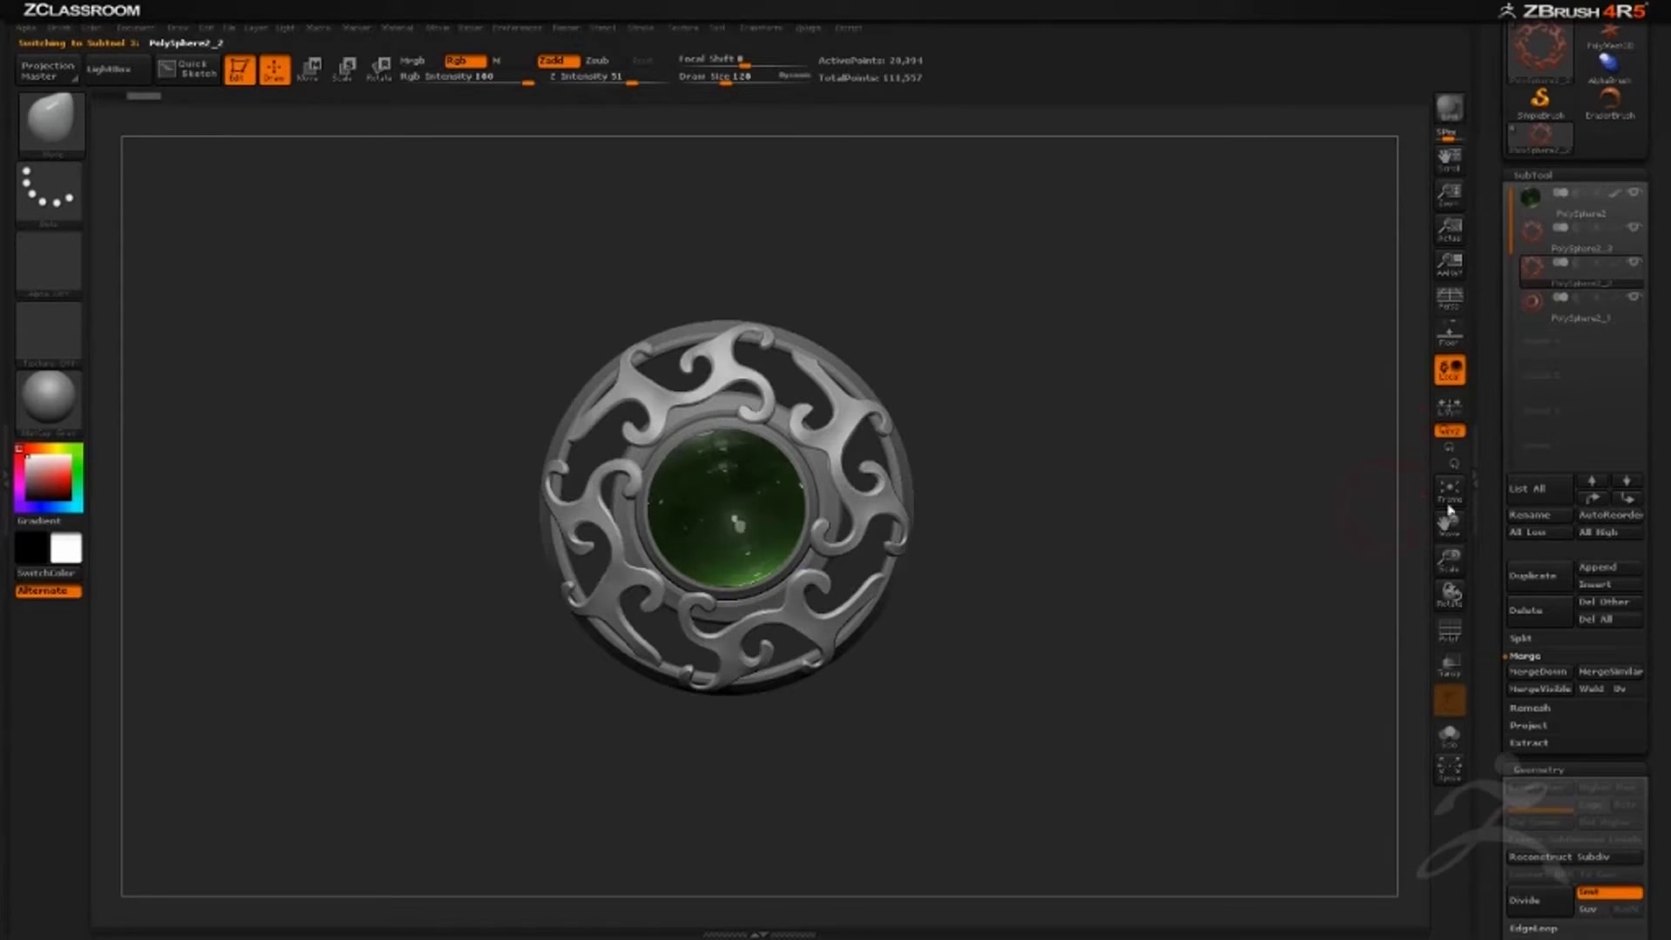
left_click_drag(1501, 554, 1502, 356)
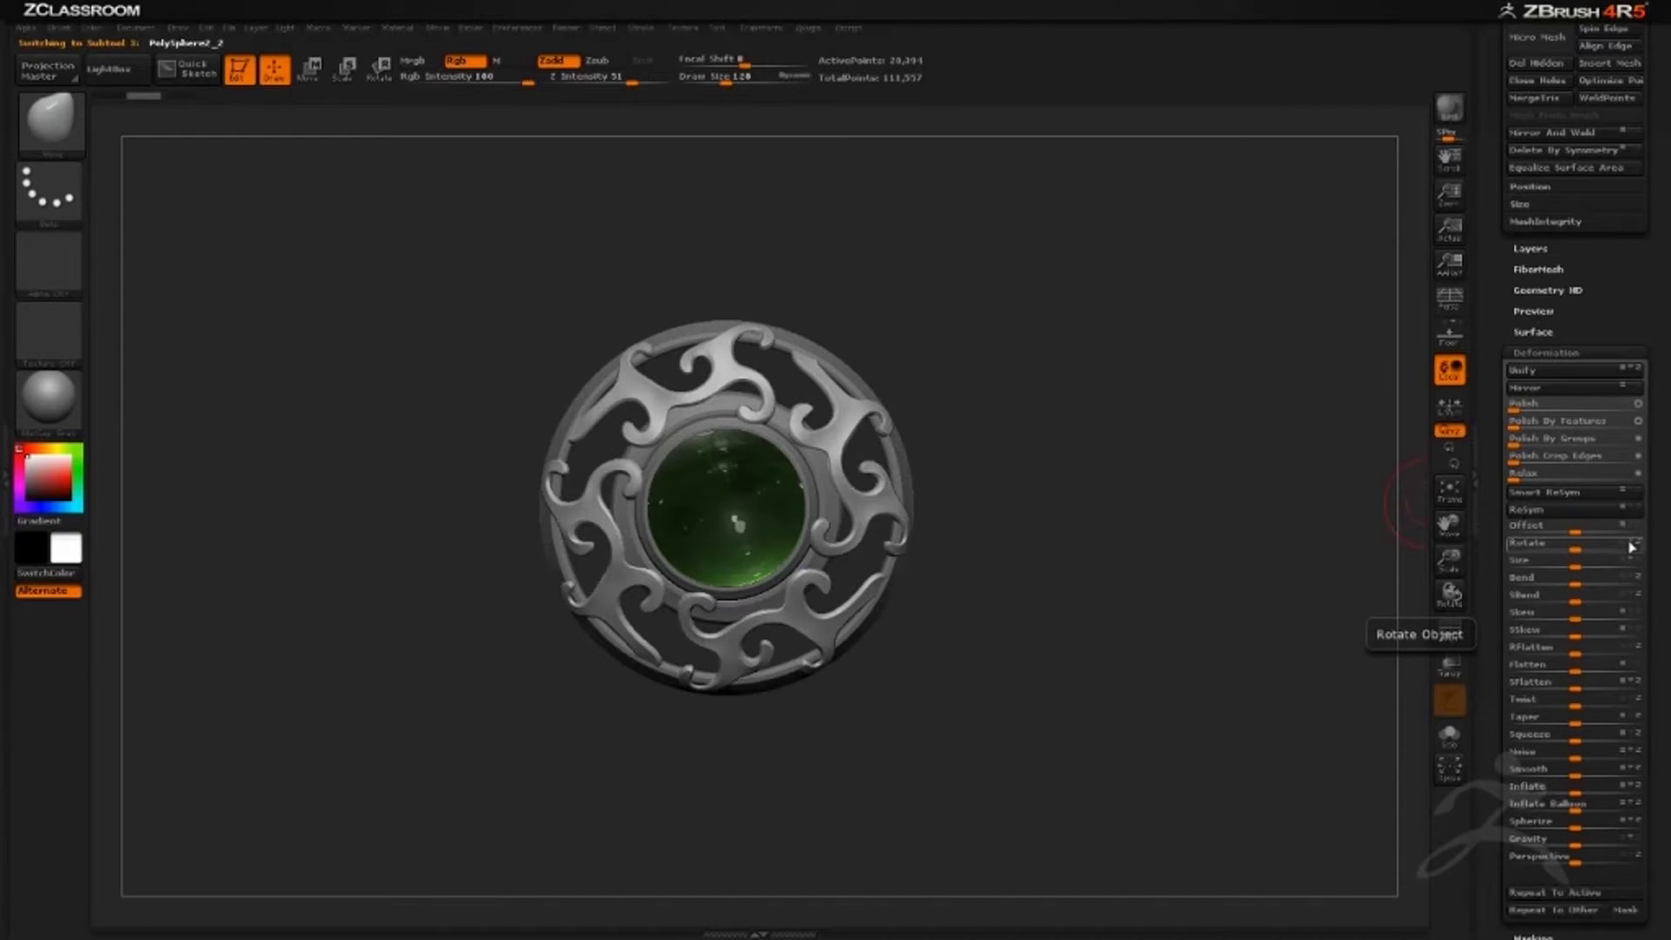
left_click_drag(1567, 553, 1603, 542)
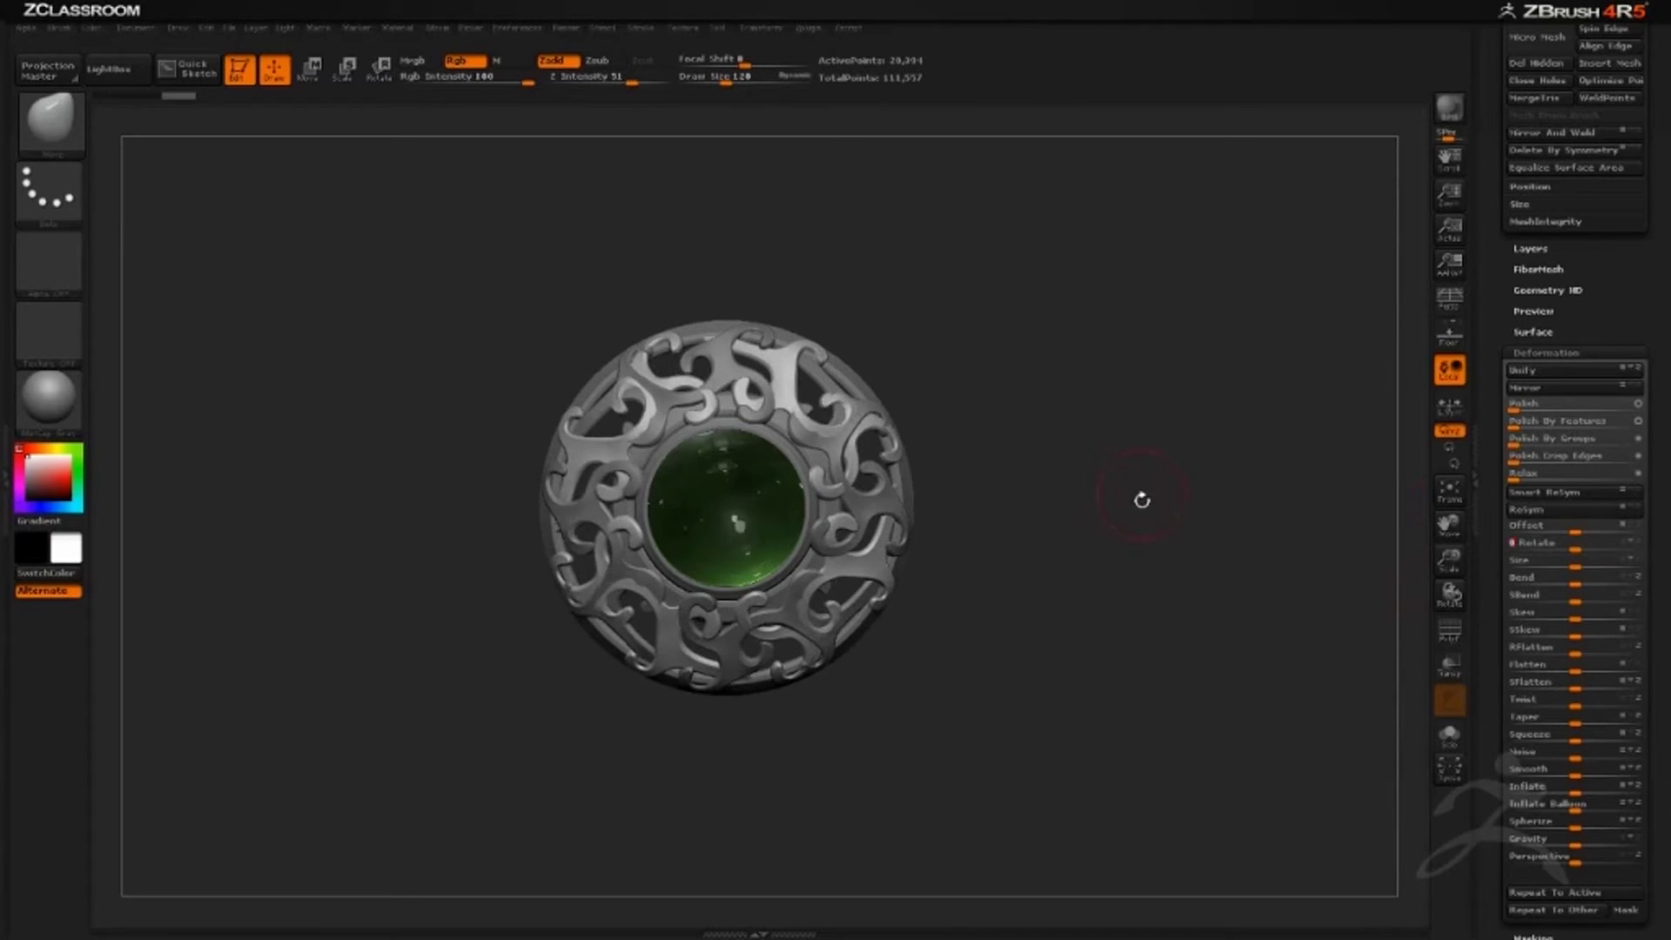
Shift the rotated scrollwork's curls in depth with the Move brush to separate them from the other scrollwork layer.
mouse_move(1141, 498)
left_mouse_down()
mouse_move(1128, 441)
mouse_move(1201, 548)
mouse_move(1132, 528)
left_mouse_up()
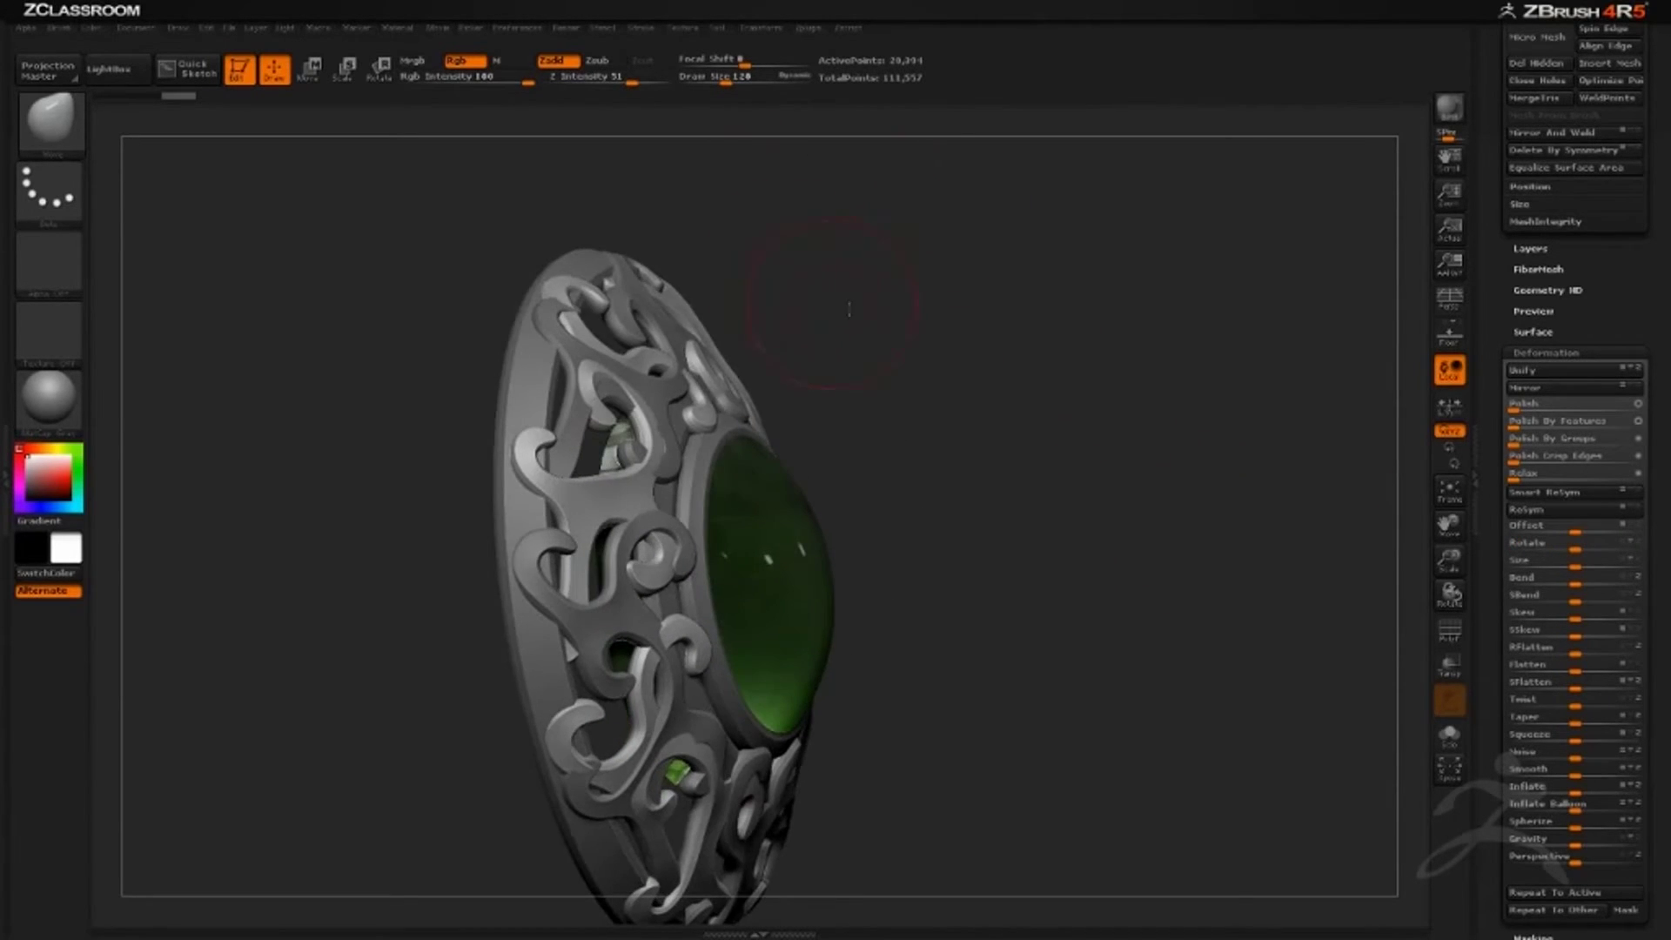
left_click_drag(849, 309, 644, 448)
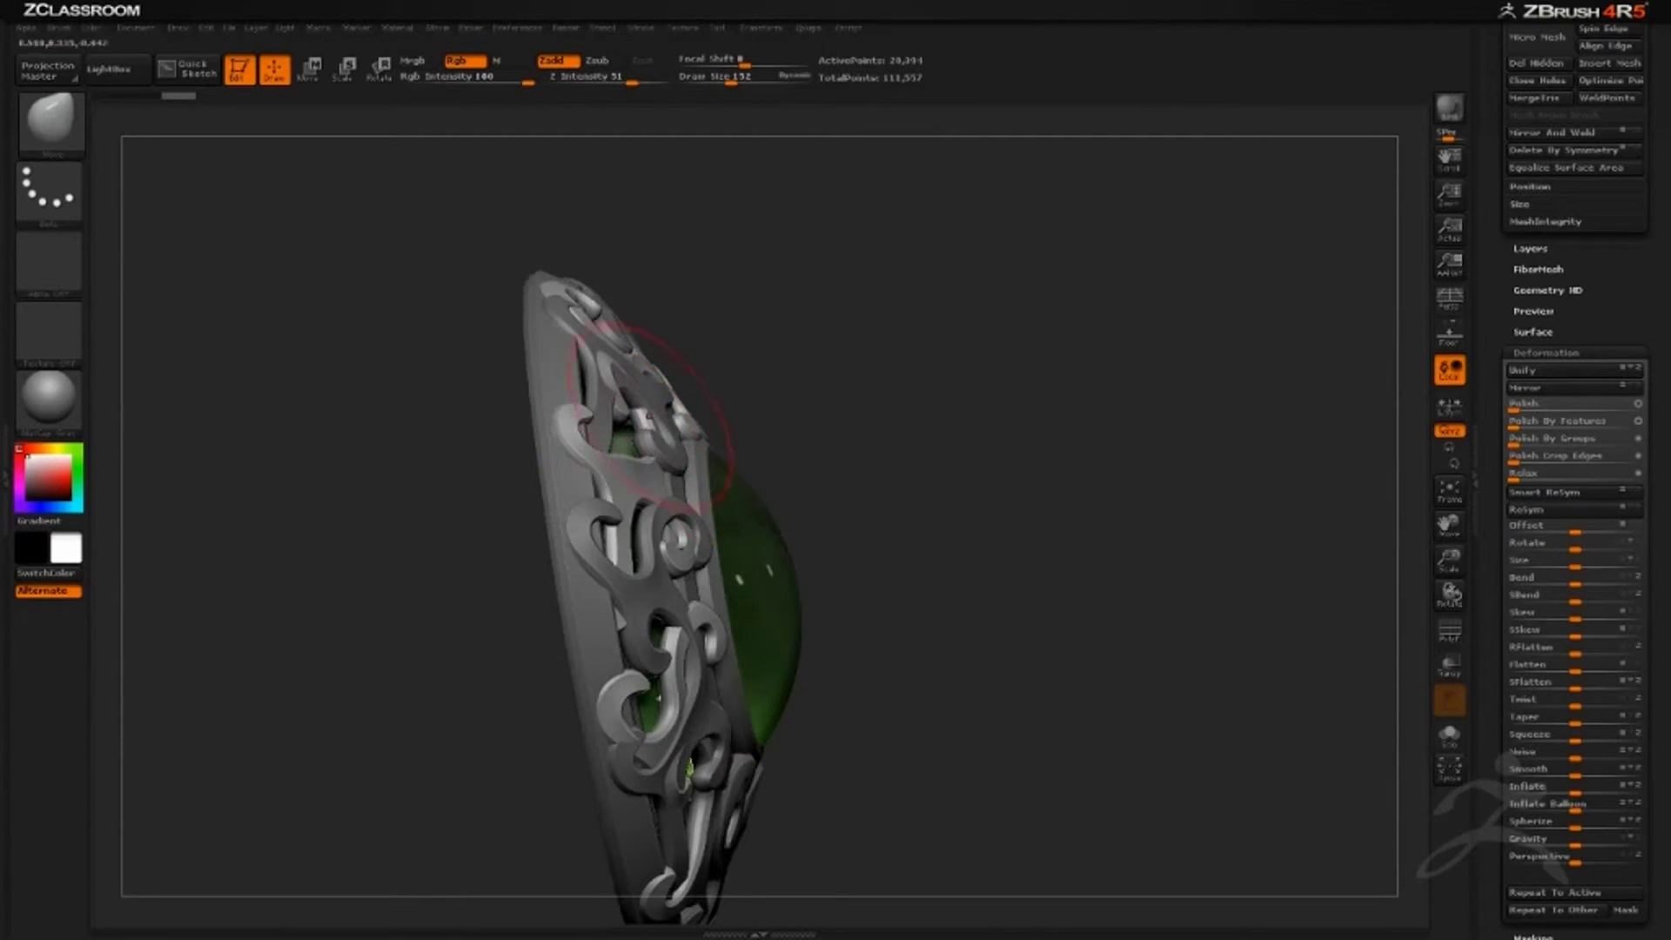
left_click_drag(628, 383, 611, 390)
left_click_drag(766, 279, 579, 365)
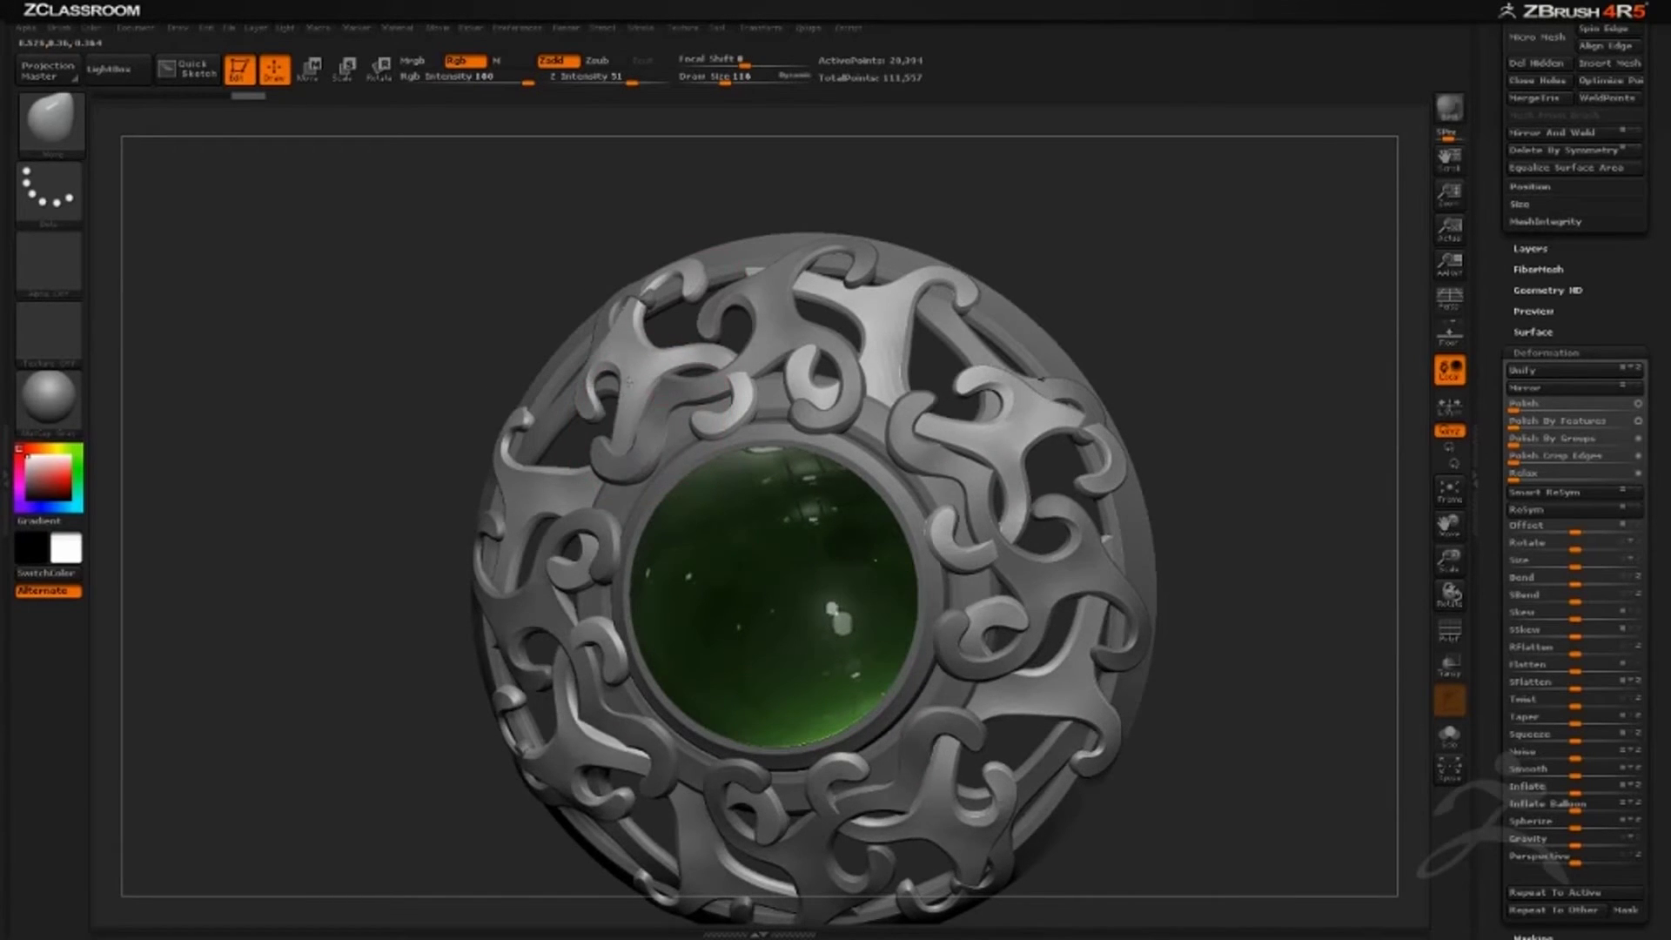
left_click_drag(648, 422, 659, 418)
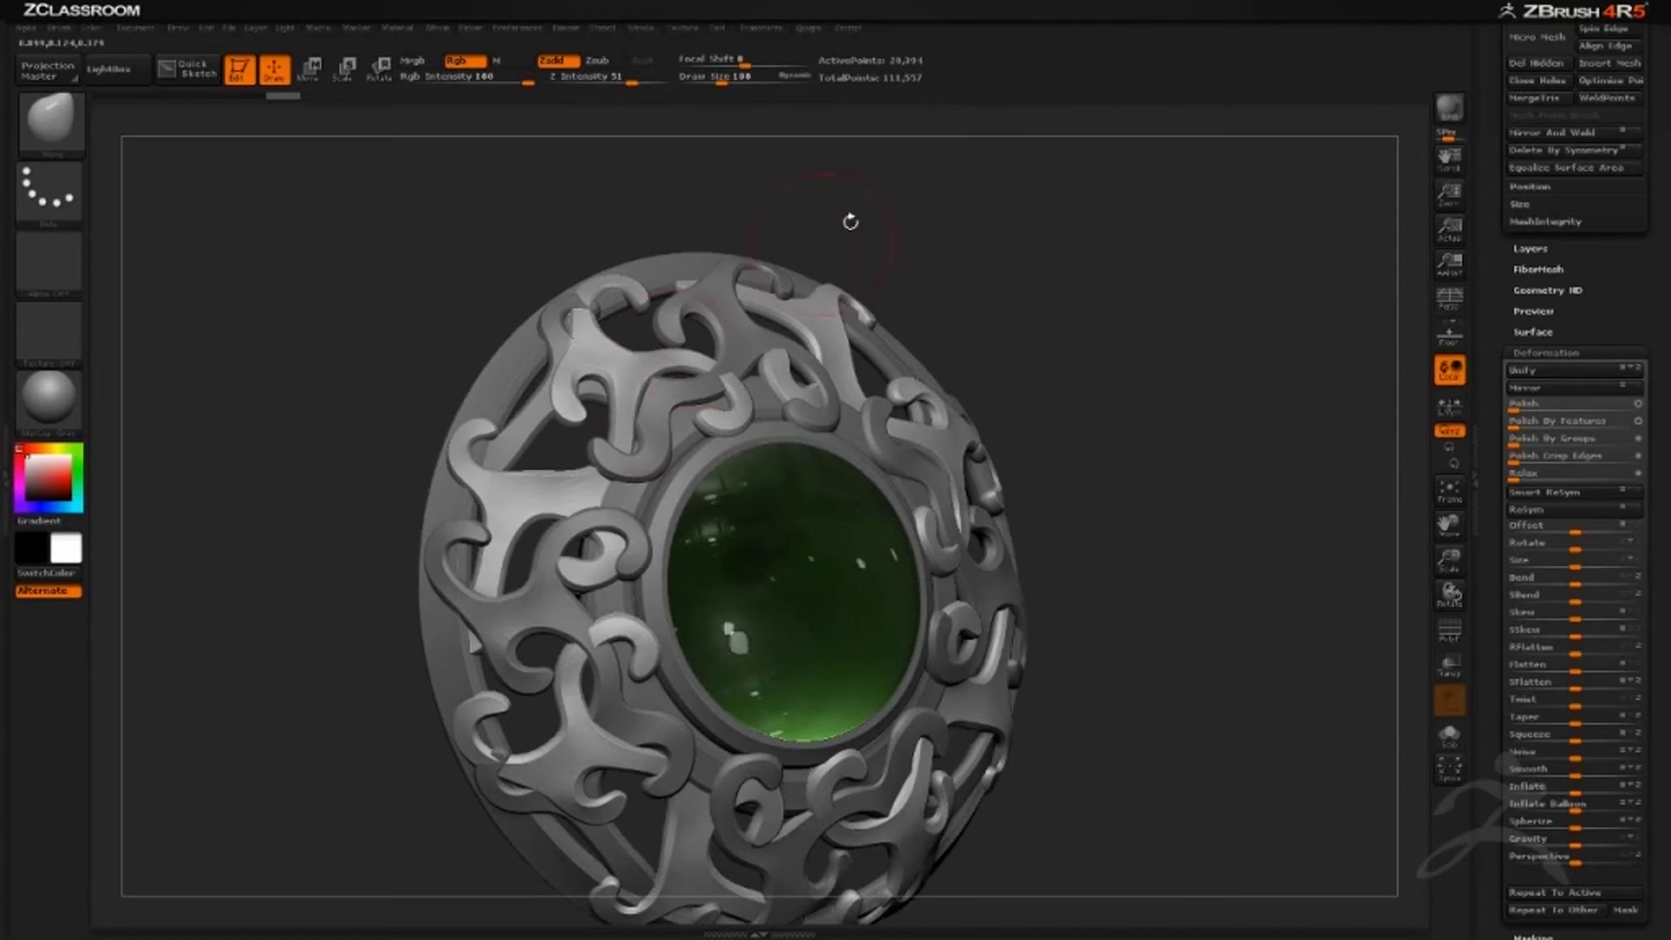
left_click_drag(851, 222, 900, 207)
Reduce the Move brush size and reposition individual curls of the rotated scrollwork where the two layers cross.
key("bracketleft")
key("bracketleft")
left_click_drag(701, 358, 701, 352)
left_click_drag(916, 252, 858, 243)
key("bracketleft")
left_click_drag(586, 372, 581, 364)
left_click_drag(471, 337, 509, 360)
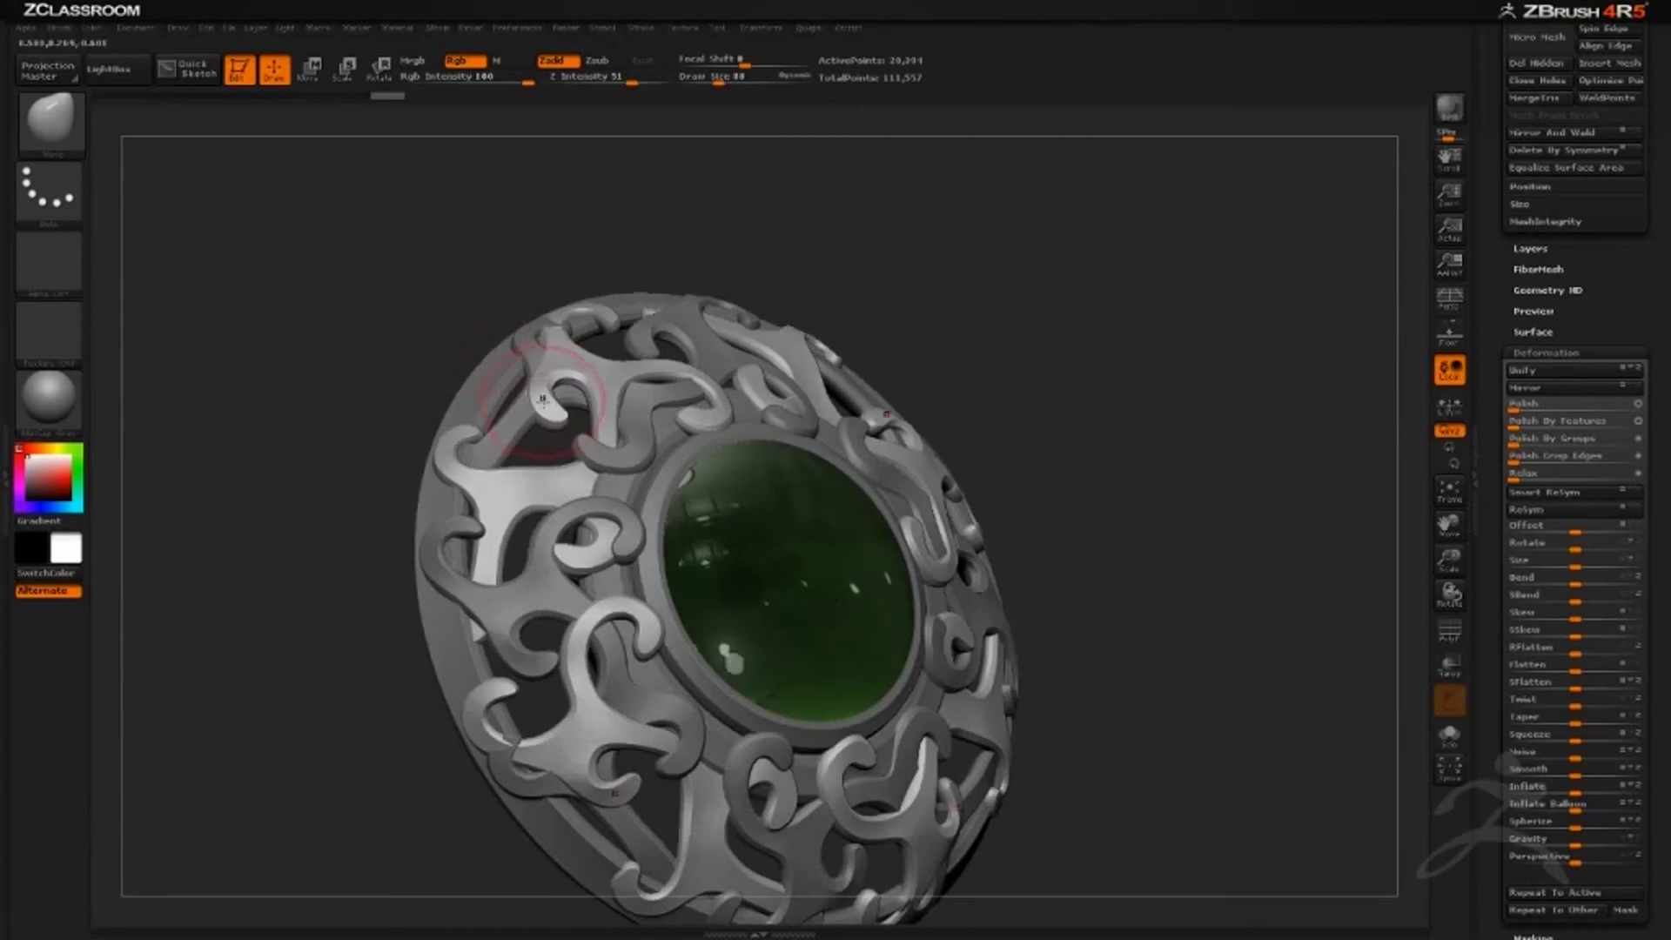
Push and pull the rotated scrollwork's stems with varying Move brush sizes so they weave over and under the other layer.
mouse_move(384, 345)
left_mouse_down()
mouse_move(533, 348)
mouse_move(559, 421)
mouse_move(553, 379)
left_mouse_up()
key("bracketright")
key("bracketright")
mouse_move(740, 335)
left_mouse_down()
mouse_move(581, 341)
mouse_move(548, 400)
mouse_move(578, 392)
left_mouse_up()
key("bracketleft")
key("bracketleft")
mouse_move(748, 365)
left_mouse_down()
mouse_move(601, 370)
mouse_move(571, 391)
left_mouse_up()
key("bracketleft")
key("bracketleft")
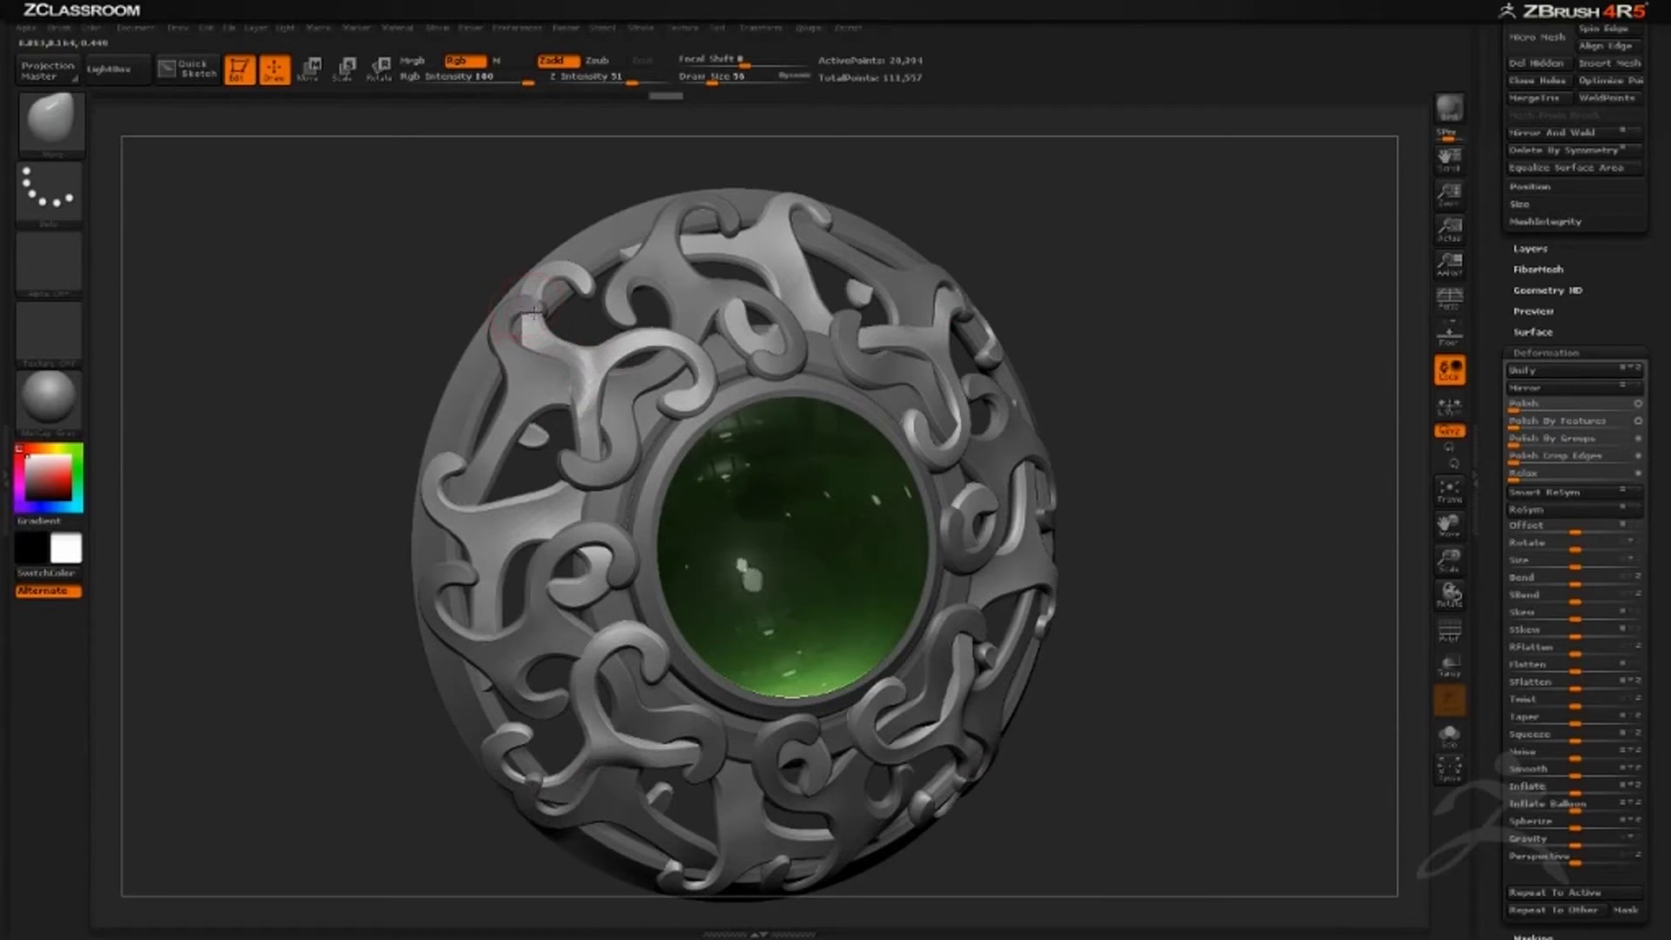
Refine the rotated scrollwork's outer curls and stems near the rim with short Move strokes.
mouse_move(539, 205)
left_mouse_down()
mouse_move(559, 315)
mouse_move(583, 298)
left_mouse_up()
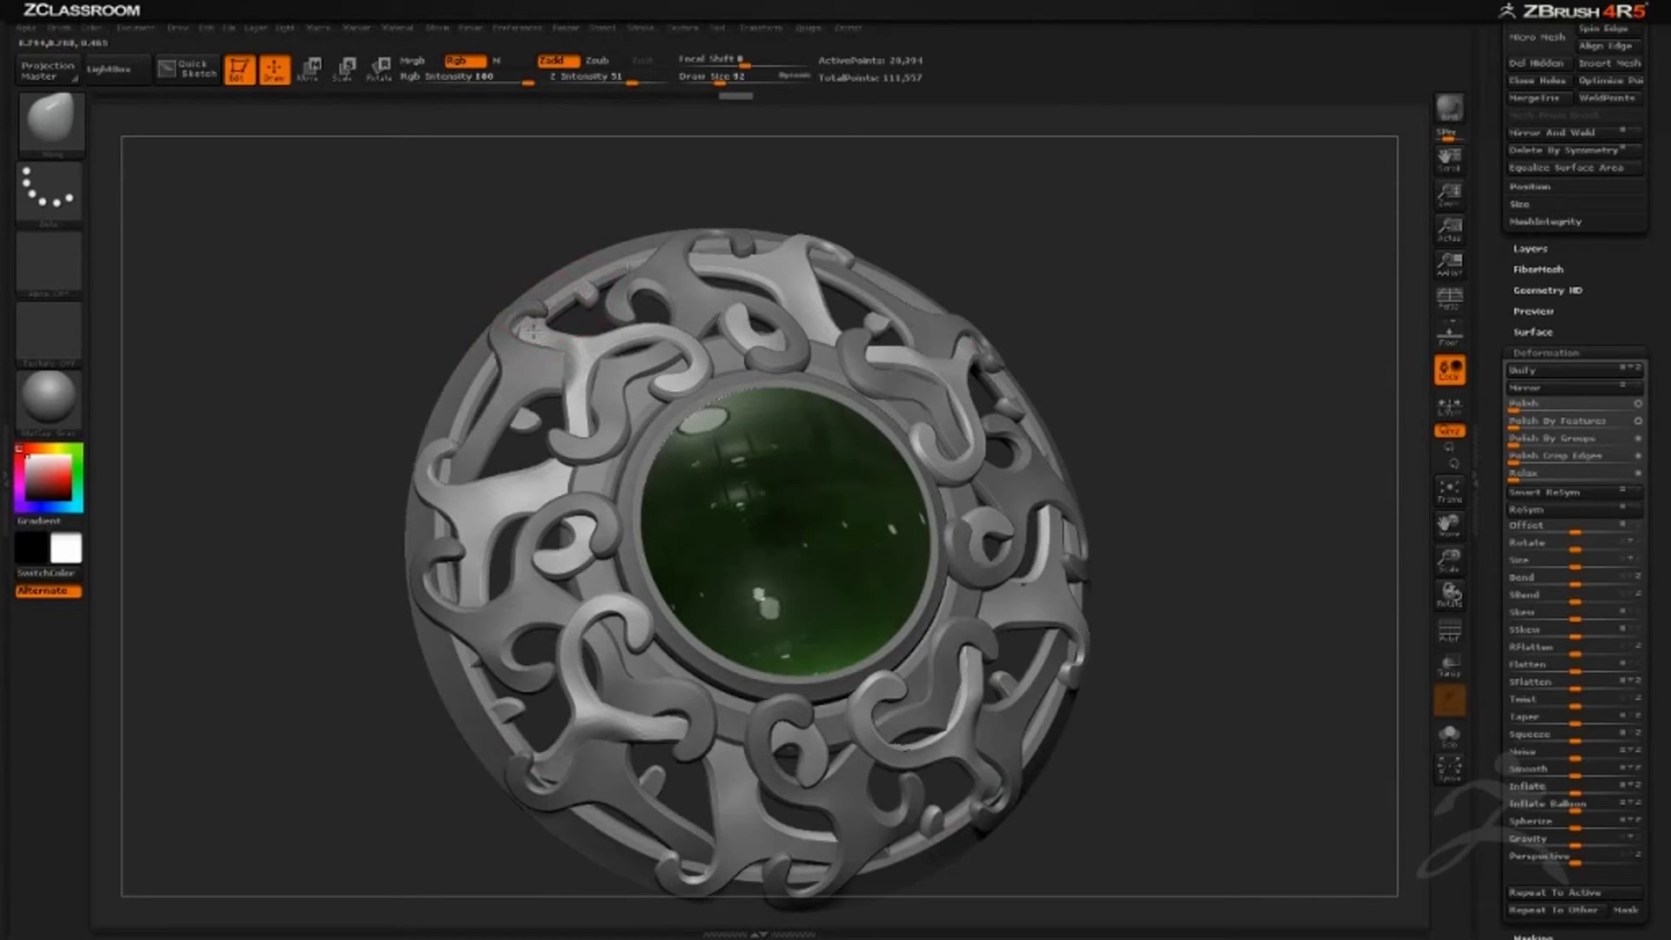
left_click_drag(470, 552, 480, 552)
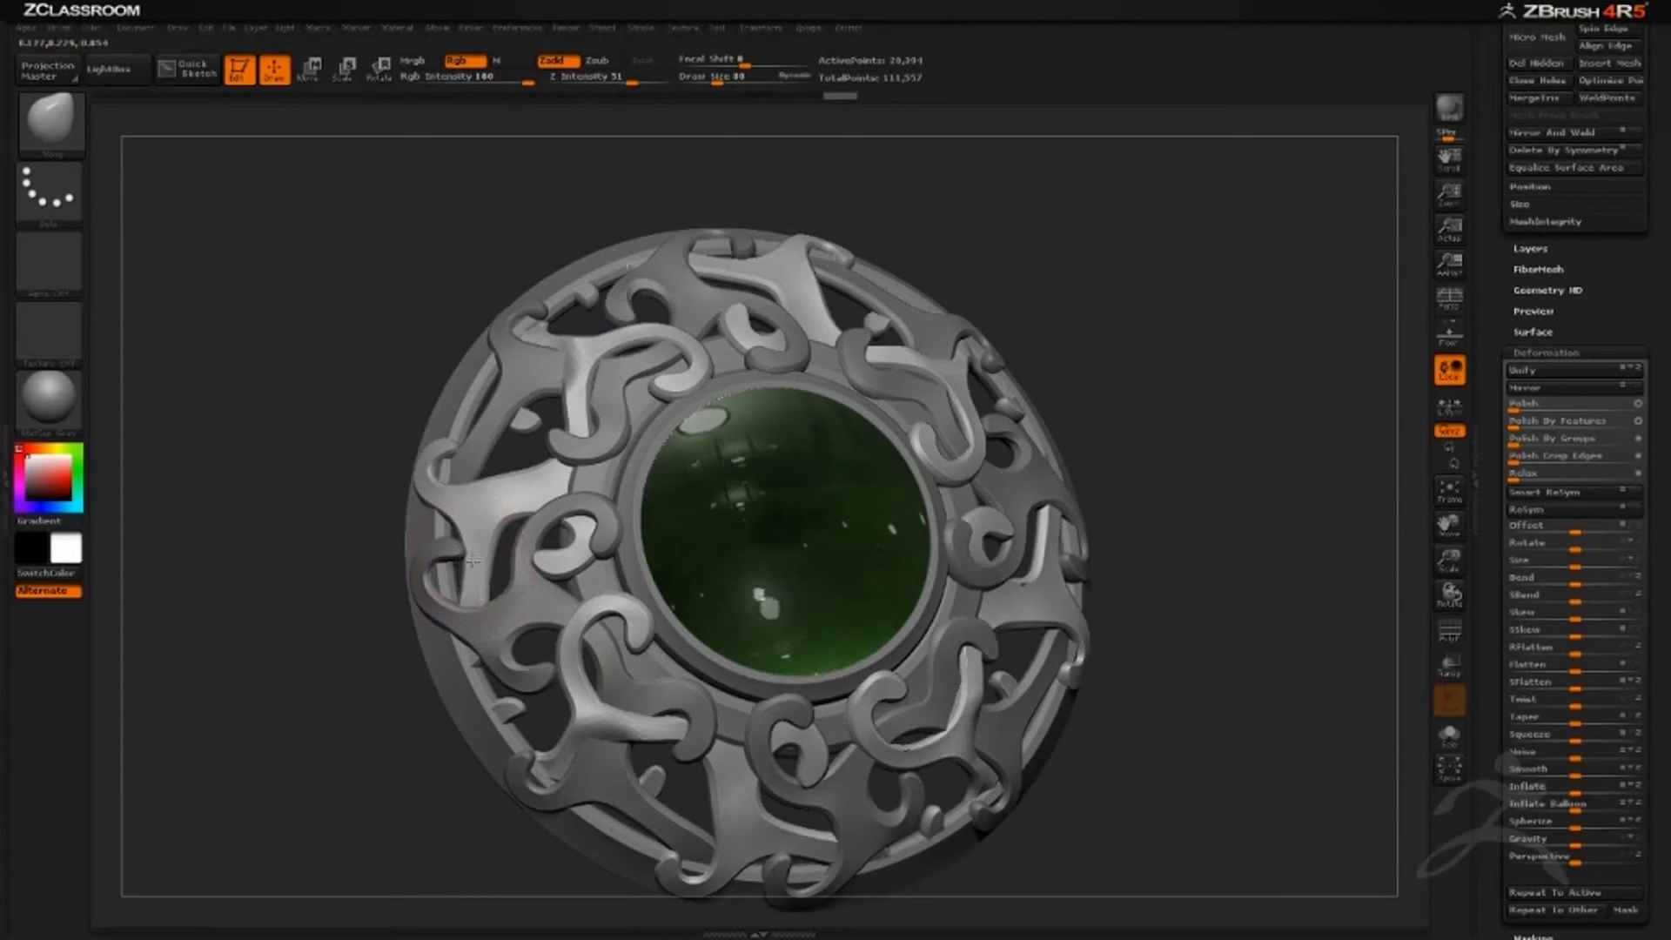
left_click_drag(376, 709, 496, 696)
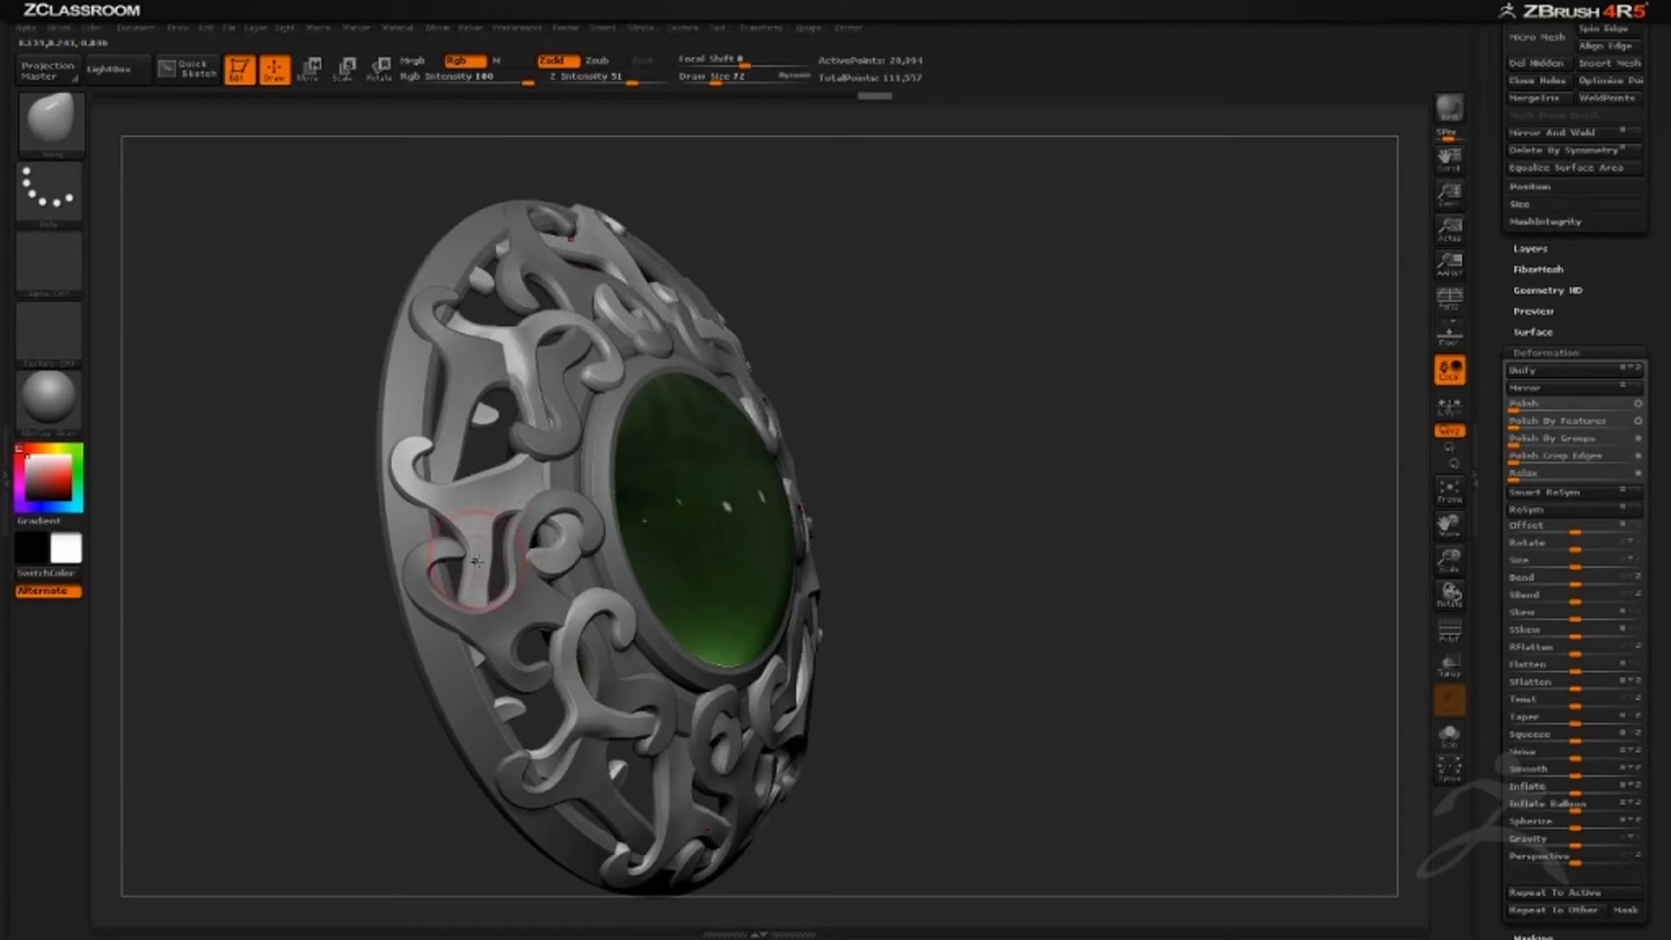
mouse_move(475, 555)
left_mouse_down()
mouse_move(562, 558)
mouse_move(551, 571)
left_mouse_up()
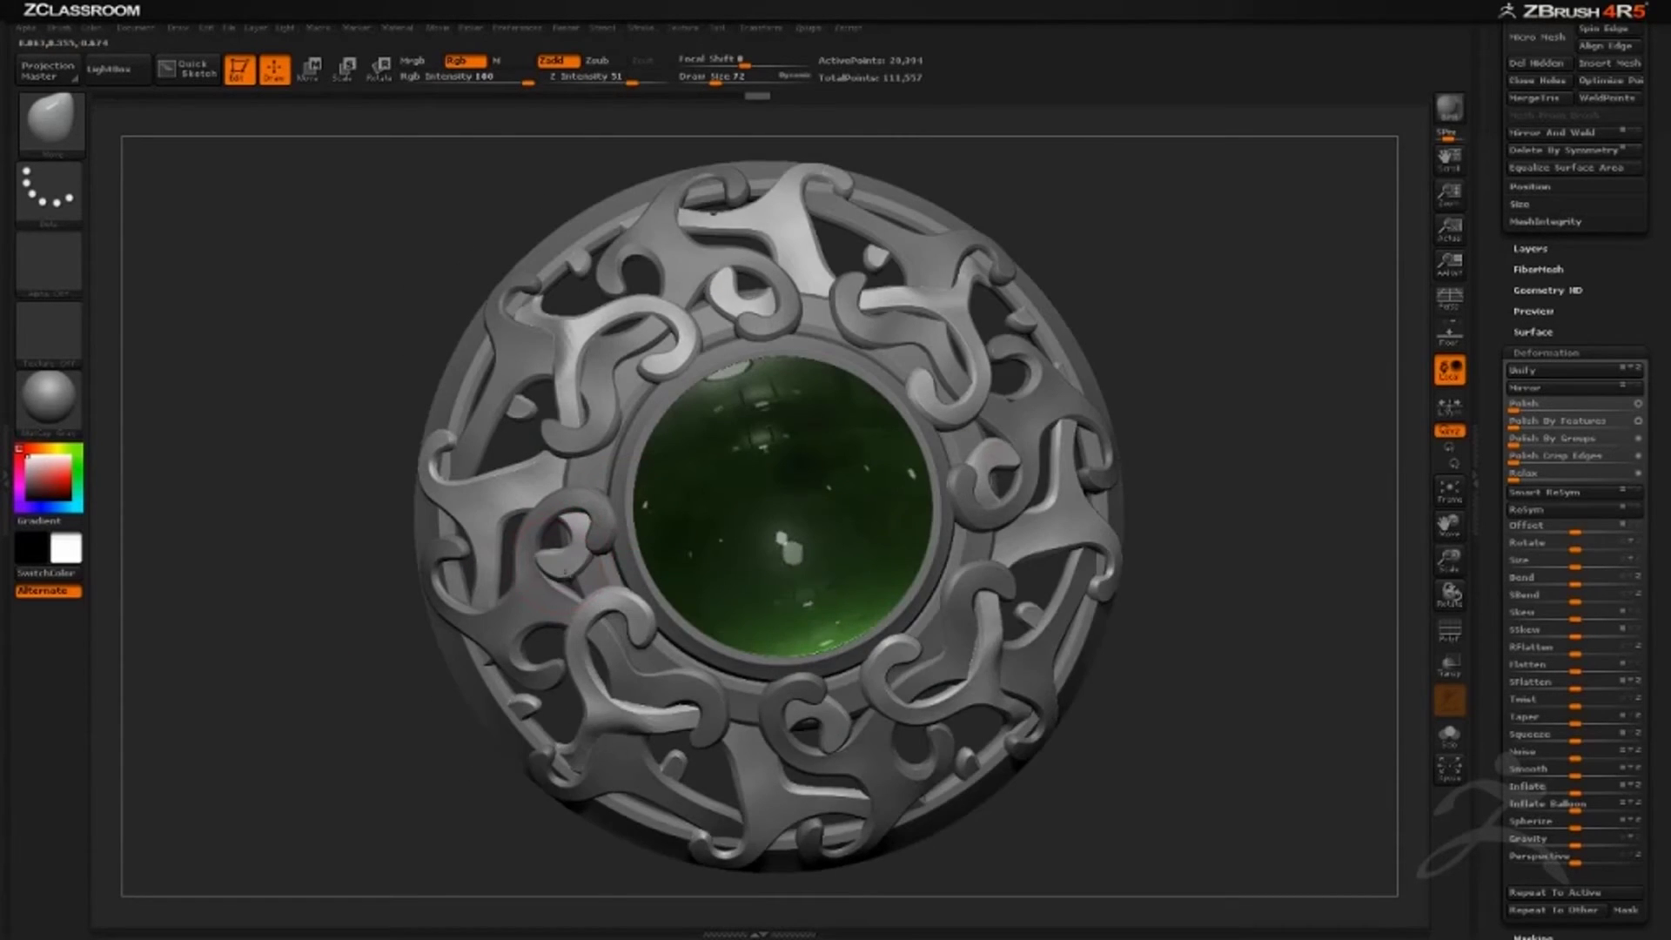
mouse_move(389, 655)
left_mouse_down()
mouse_move(479, 601)
mouse_move(549, 599)
left_mouse_up()
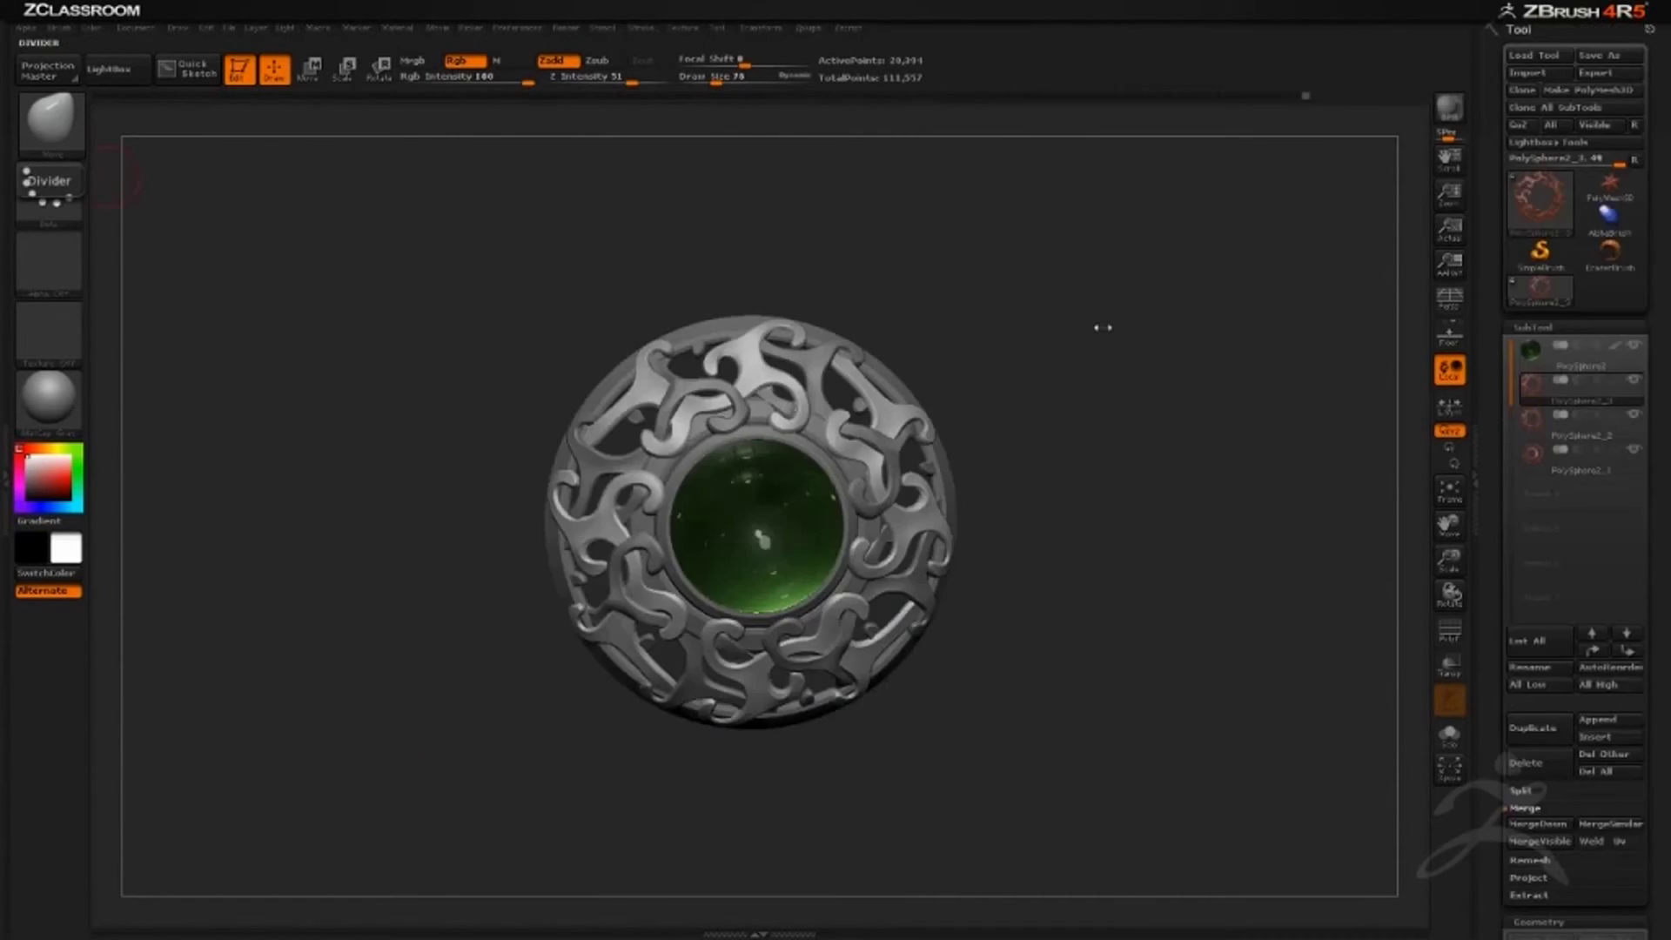
Hide the rotated scrollwork subtool PolySphere2_2 and choose the Move brush for the remaining scrollwork.
left_click_drag(1160, 448, 1210, 562)
left_click_drag(1228, 500, 1179, 515)
left_click(1634, 416)
key("b")
key("m")
key("v")
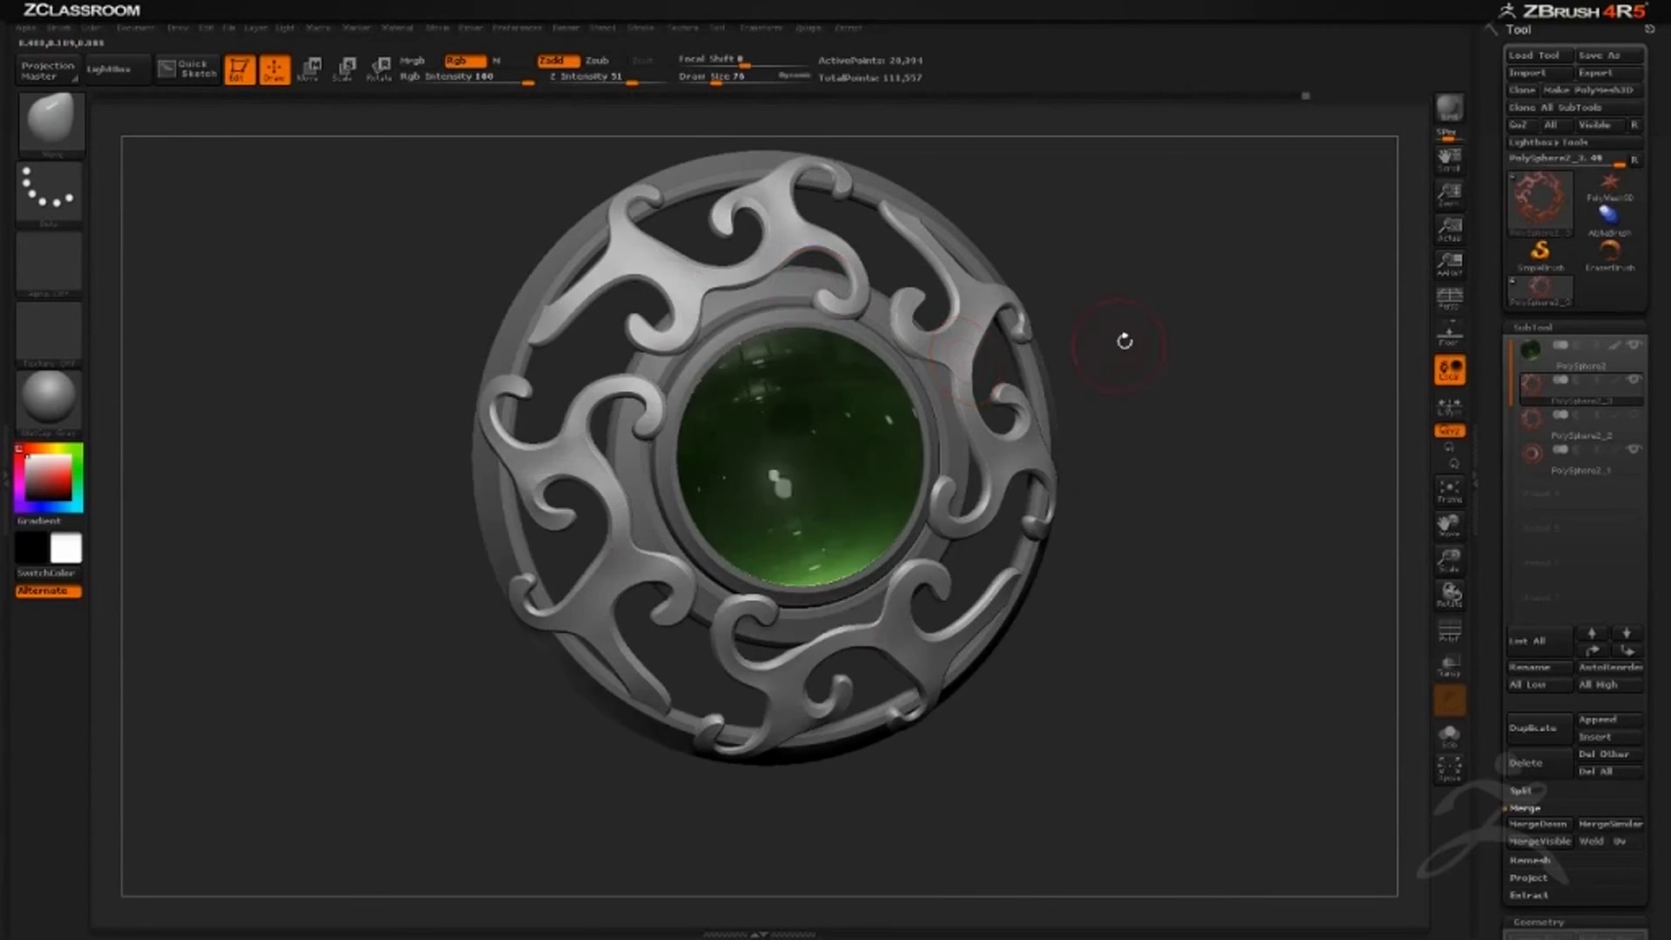
left_click_drag(1123, 340, 1078, 312)
left_click_drag(1084, 220, 1384, 388)
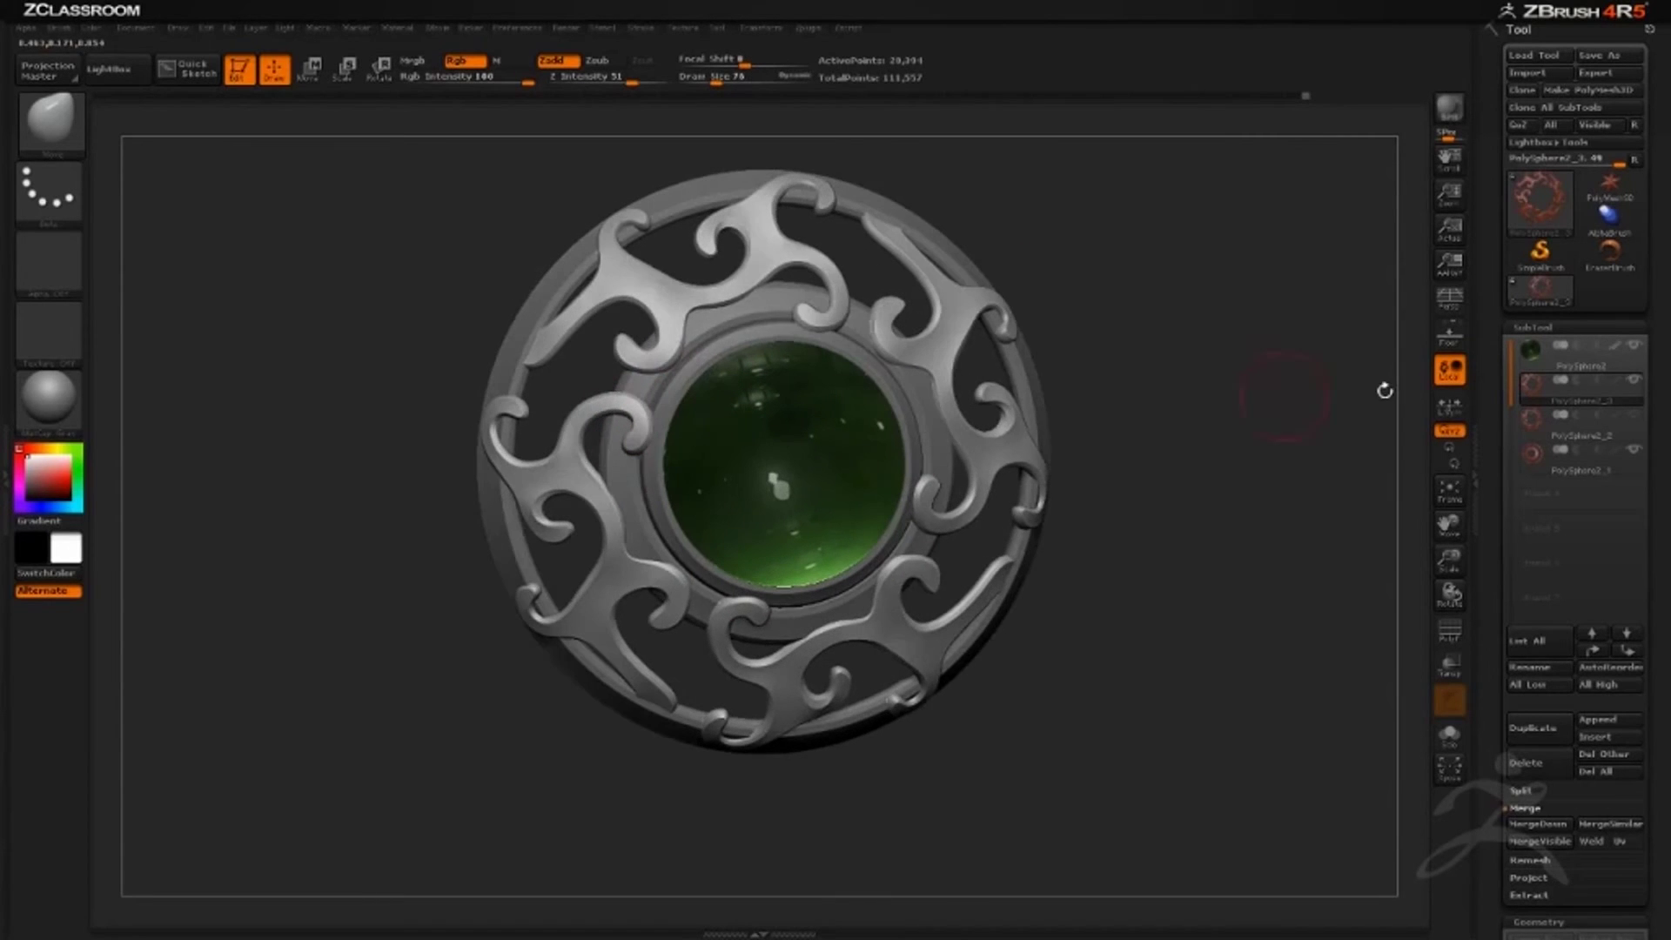
left_click_drag(1114, 272, 1449, 351)
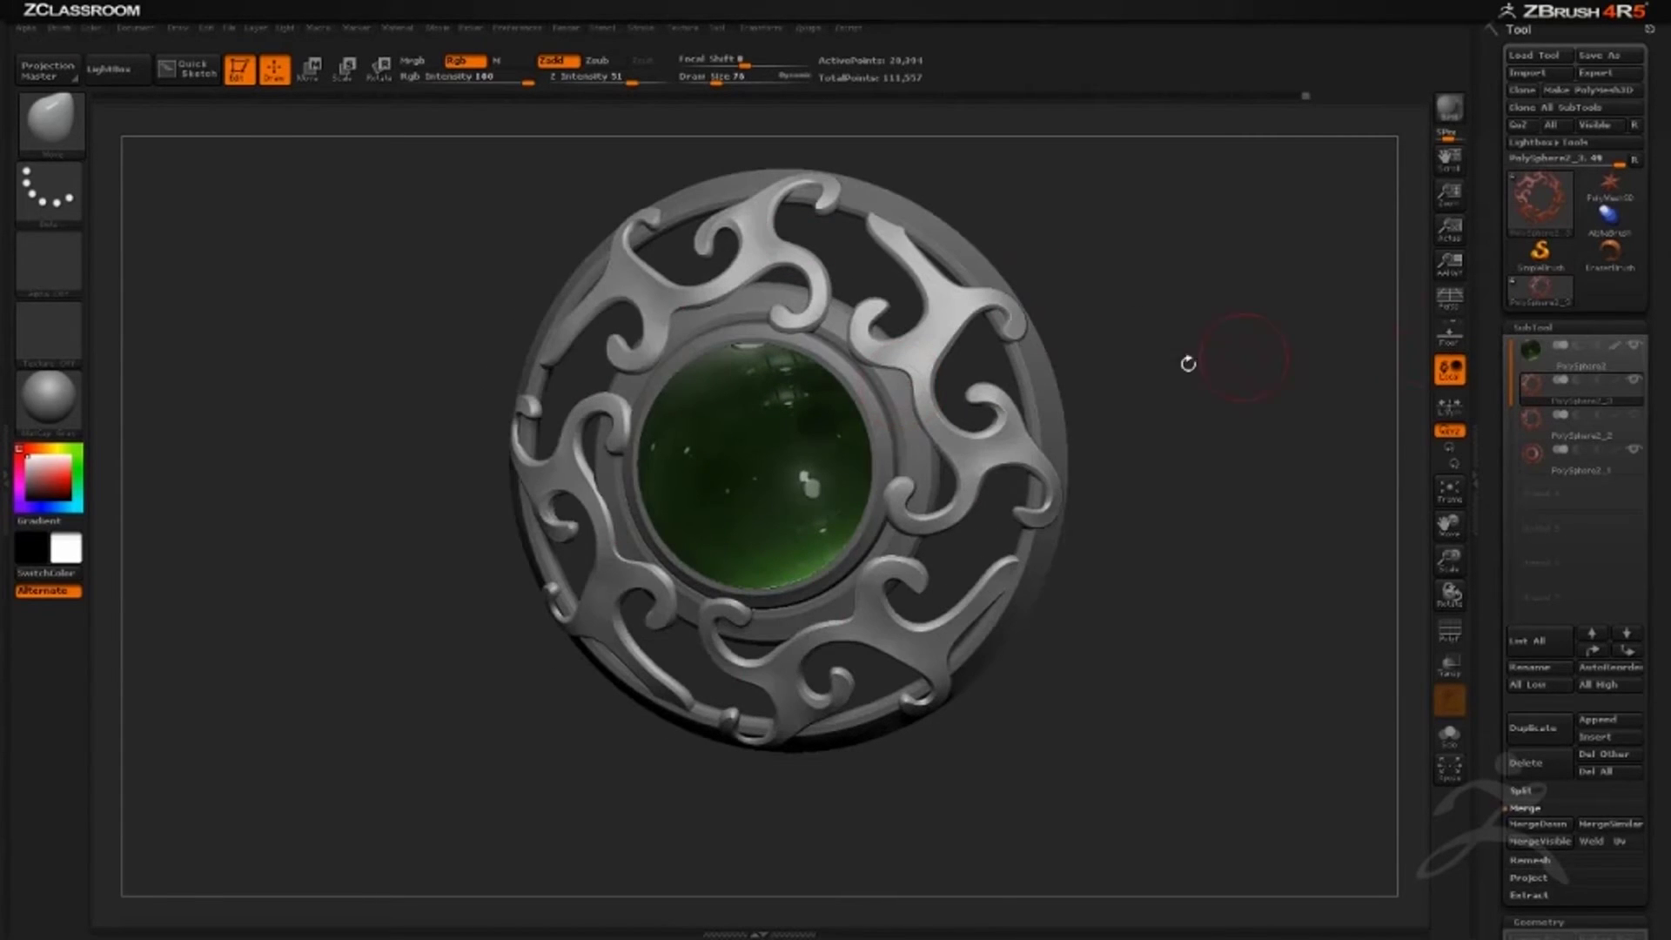
left_click_drag(1186, 362, 970, 439)
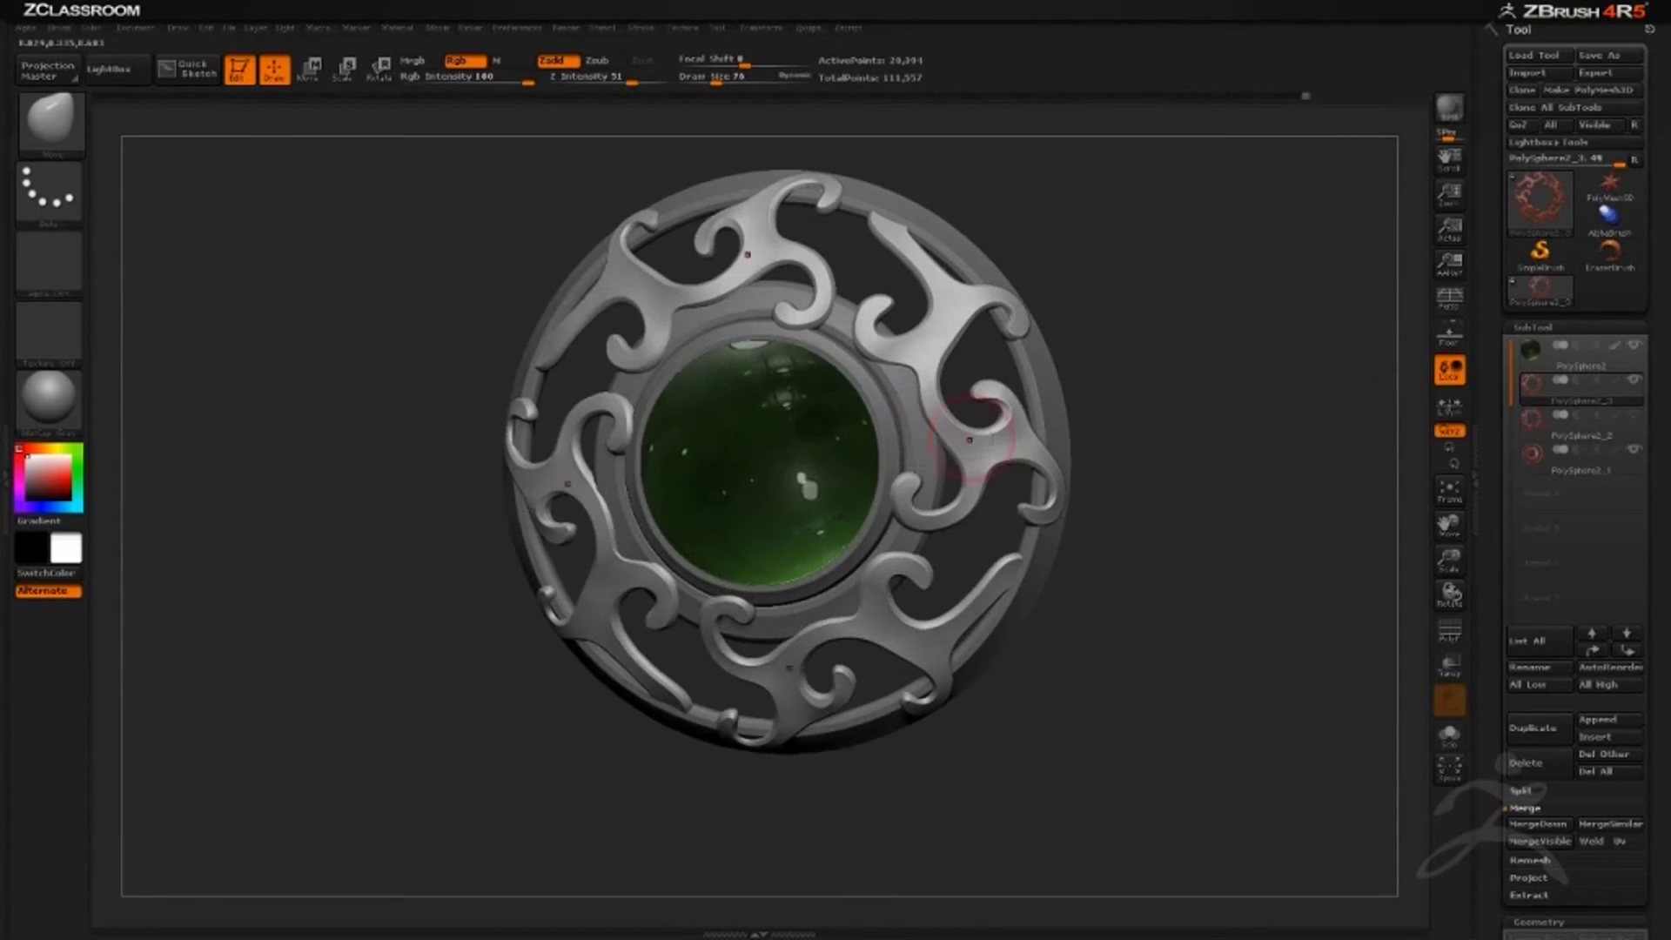
left_click(924, 453, "alt")
left_click_drag(1164, 328, 911, 398)
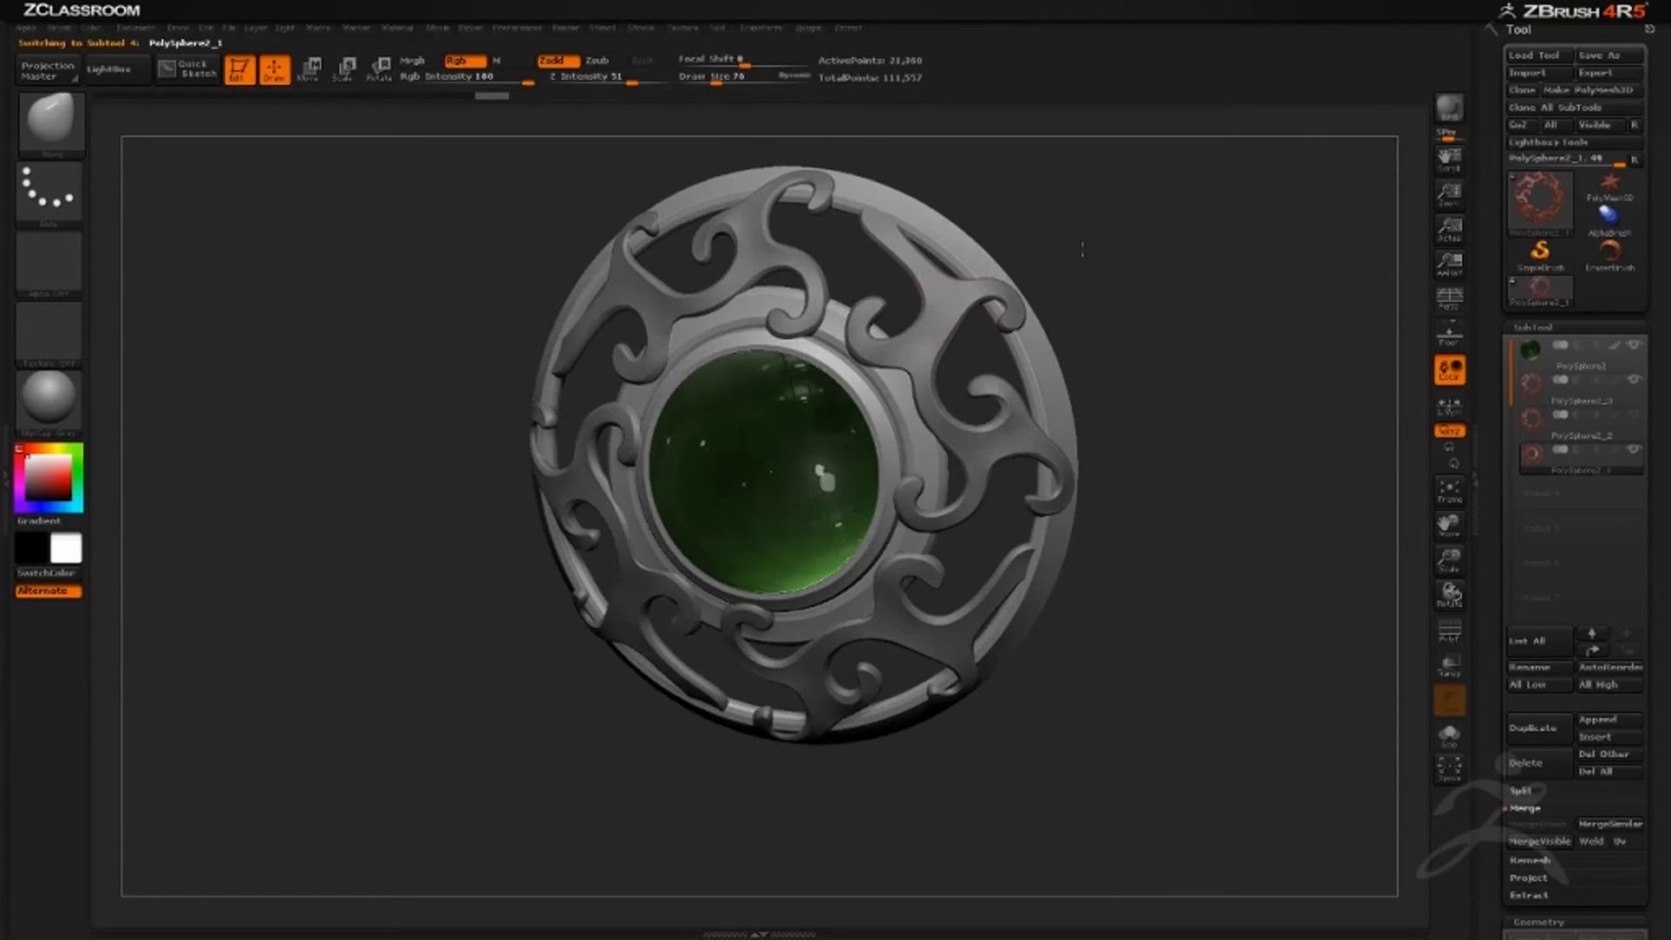
left_click_drag(946, 324, 929, 333)
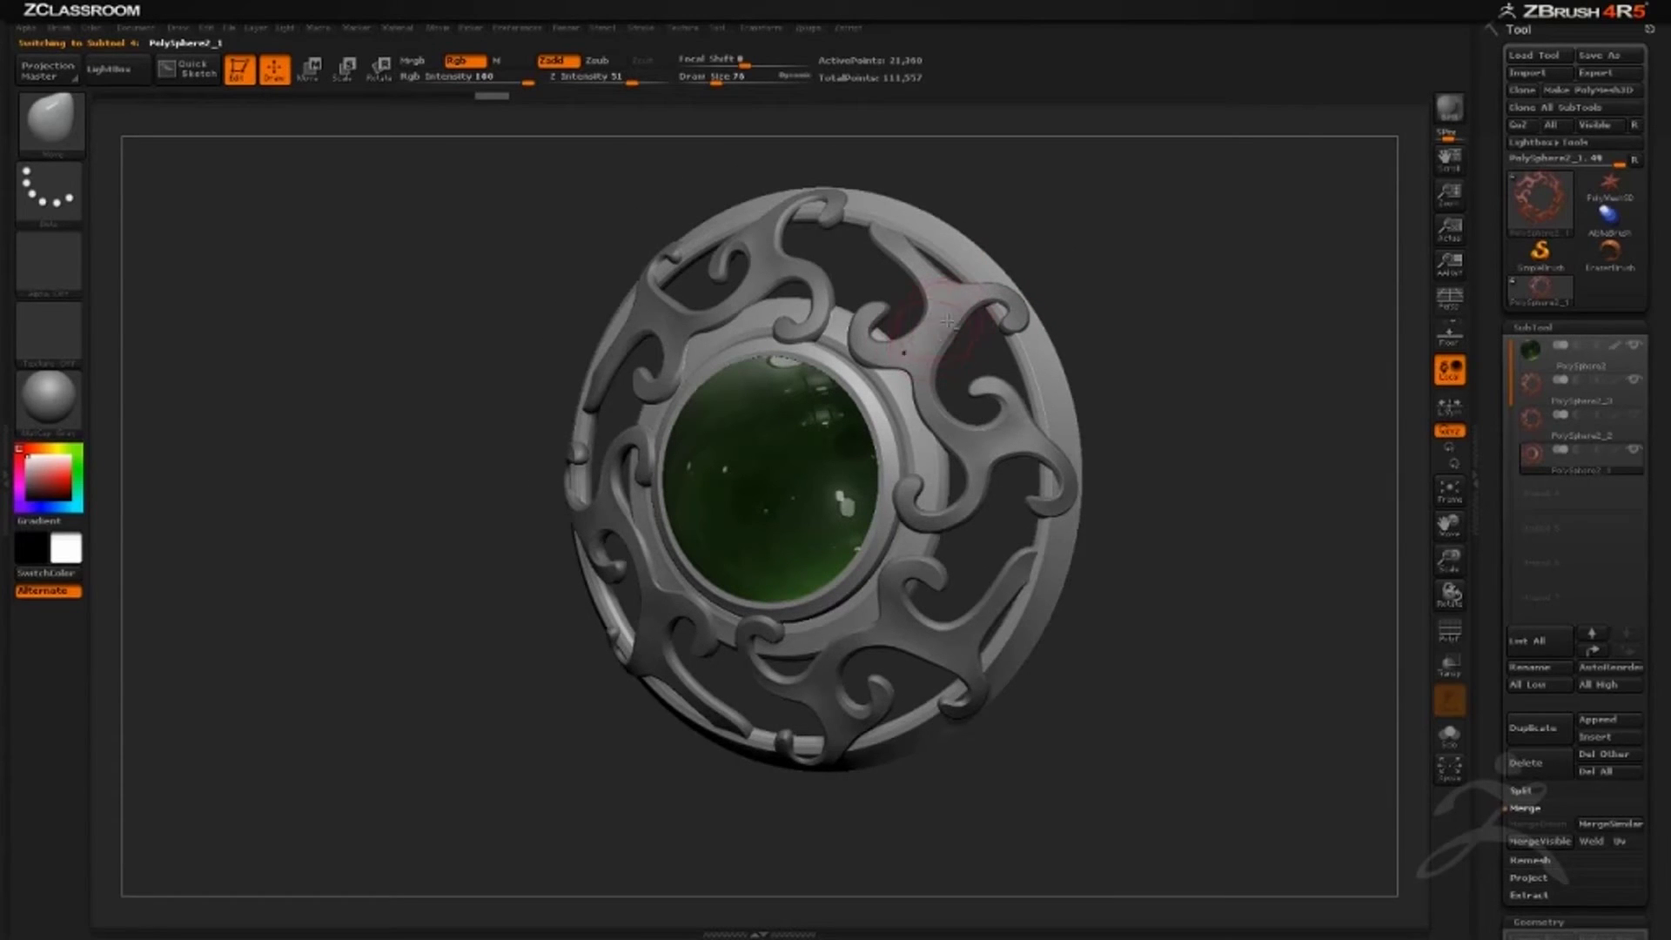
left_click(946, 319, "alt")
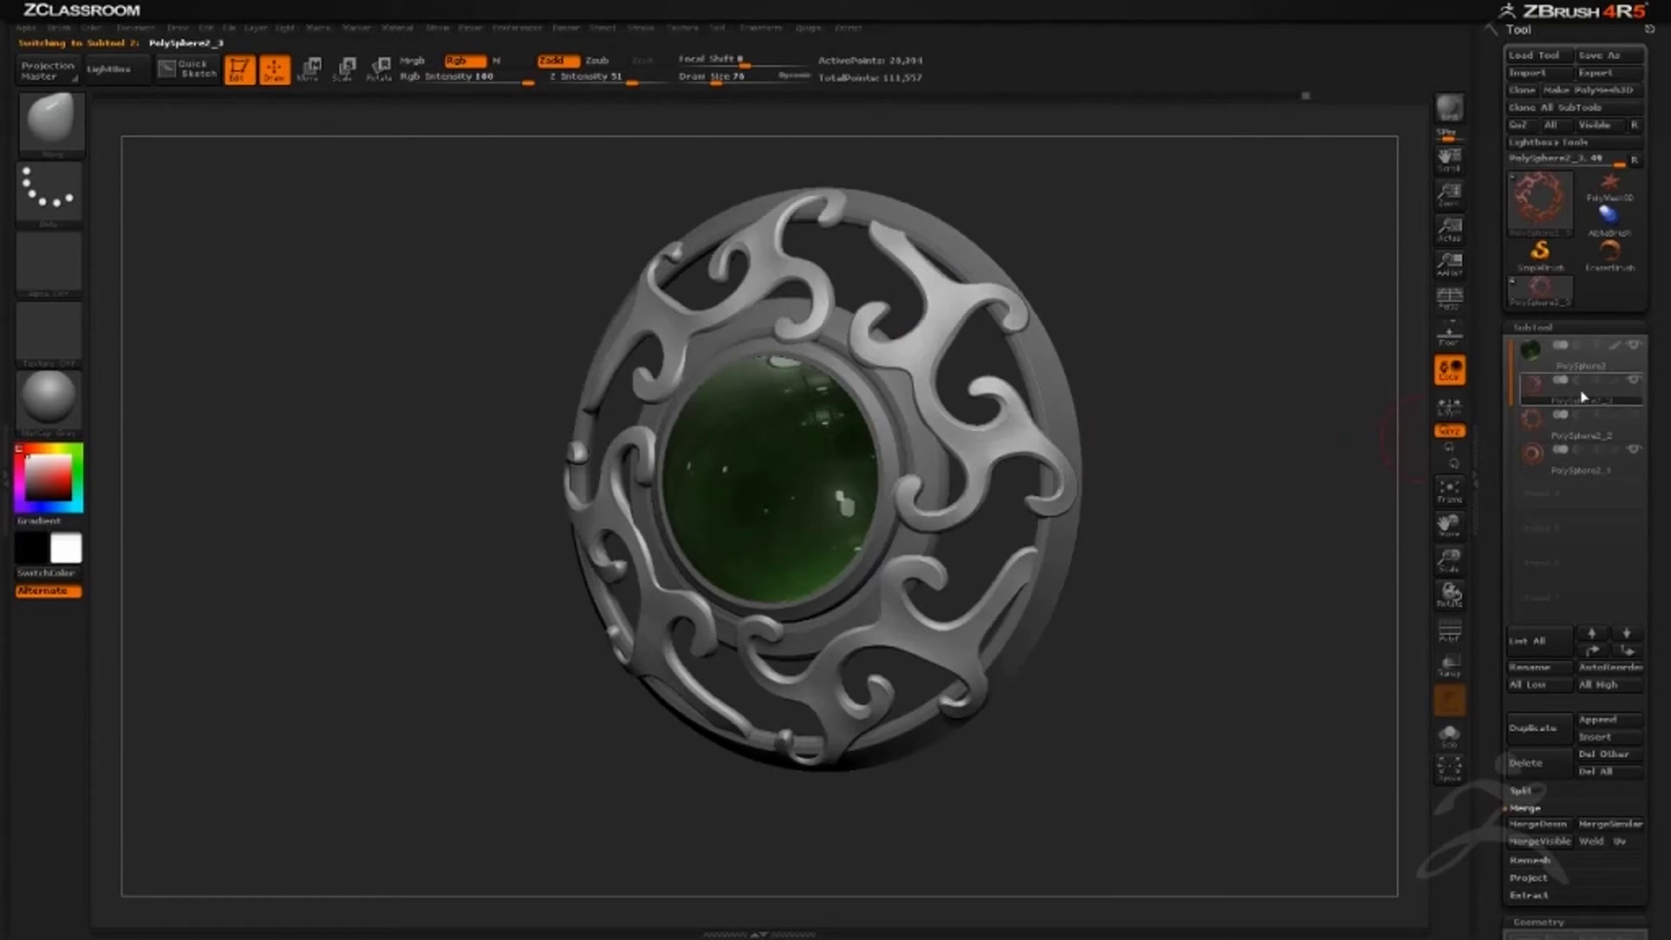
Push the stems and inner curls of the PolySphere2_3 scrollwork closer around the central ring with a large Move brush.
left_click_drag(1198, 487, 1268, 369)
left_click_drag(1152, 462, 1034, 383)
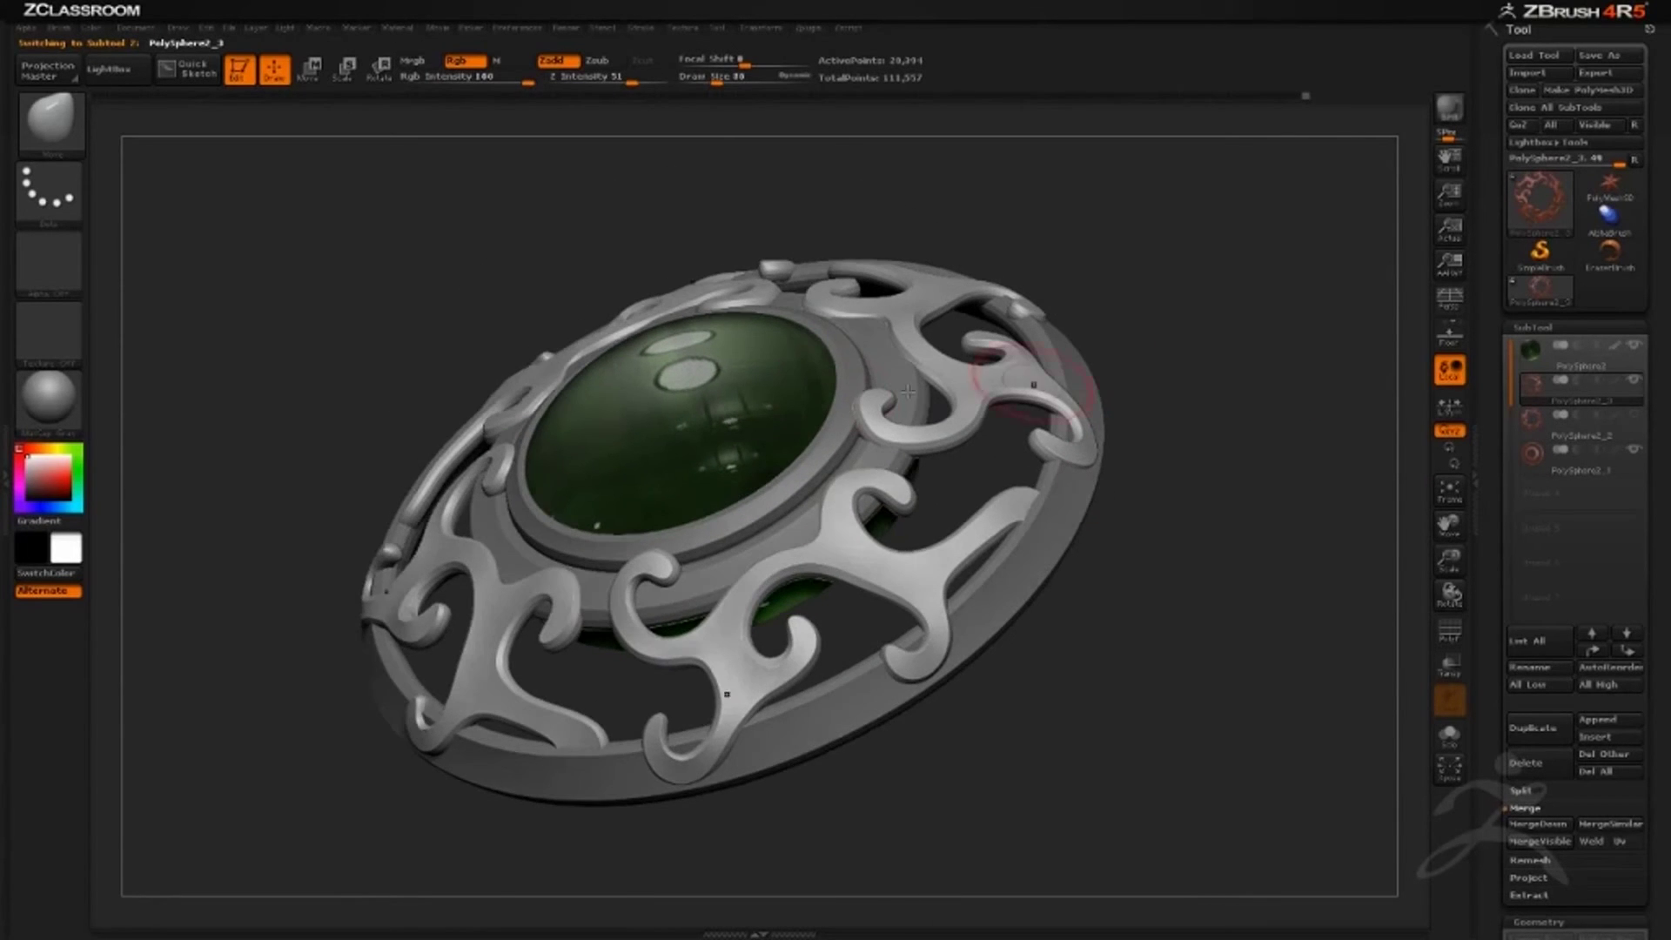
left_click_drag(887, 476, 755, 477)
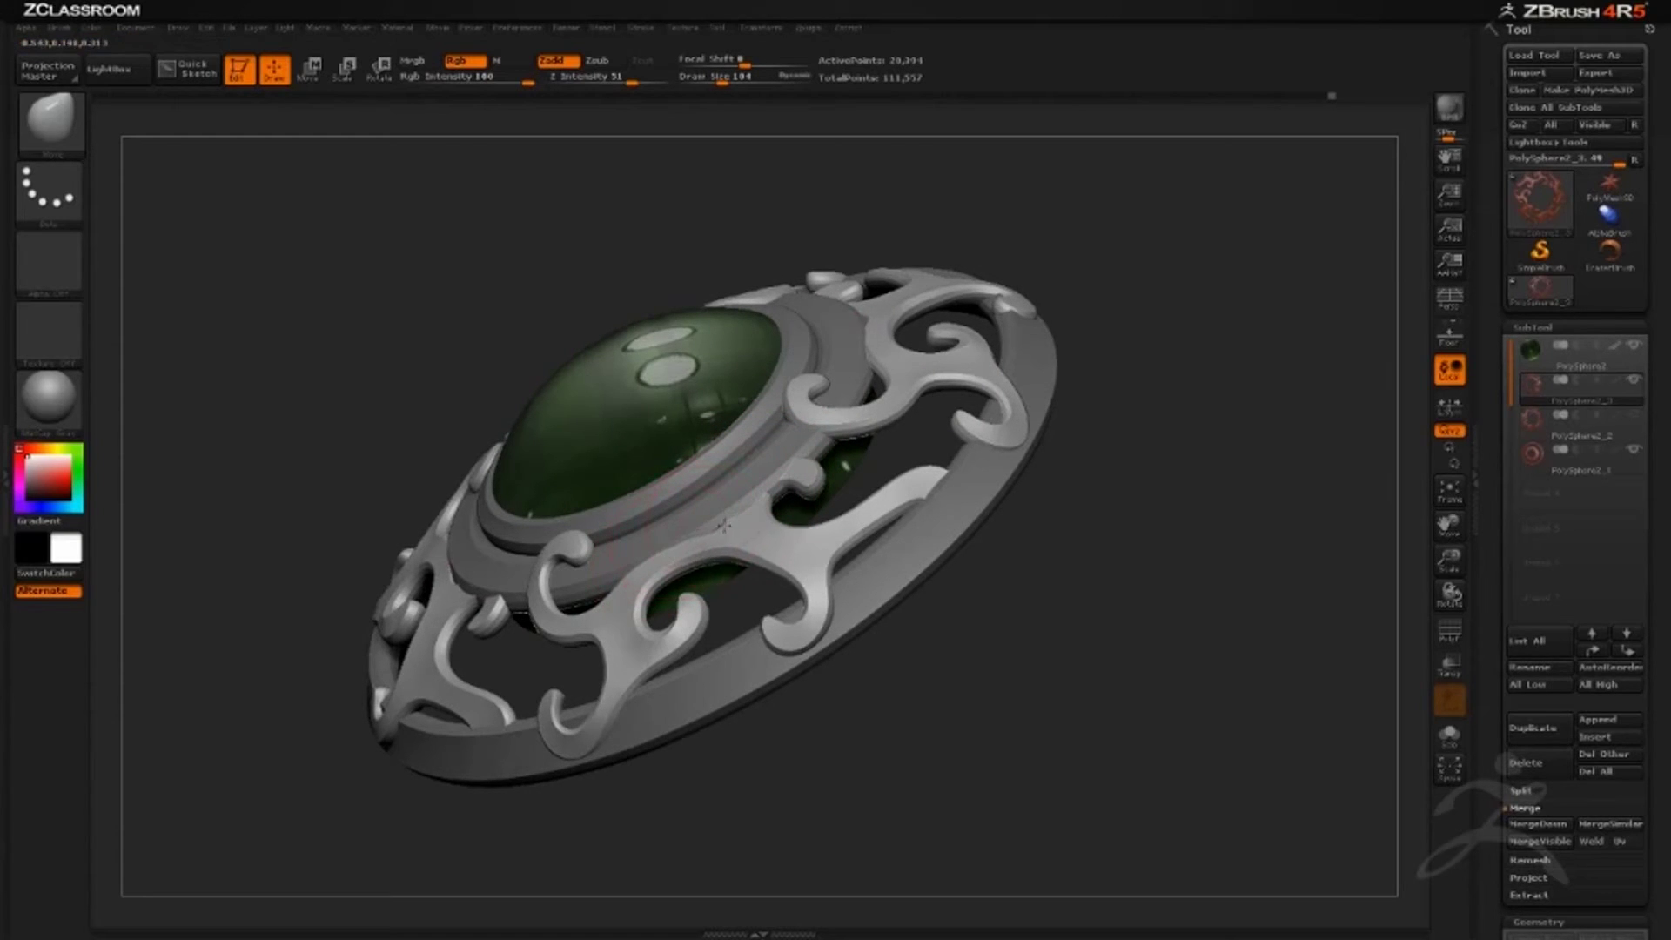
right_click_drag(827, 365, 801, 470)
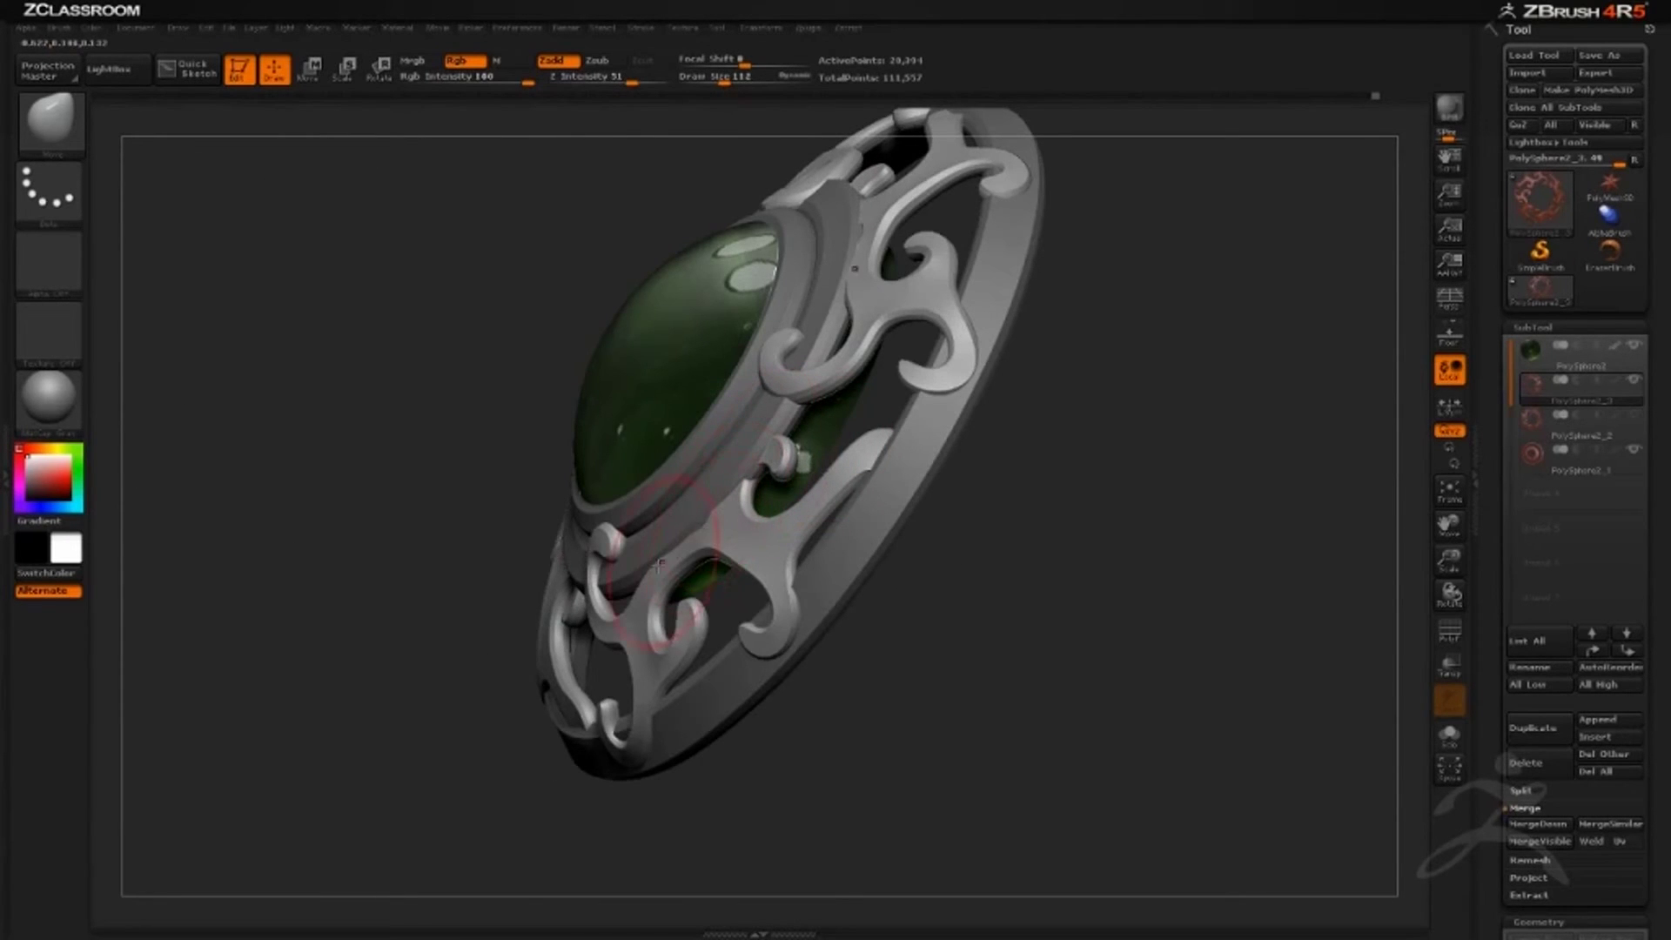
left_click_drag(1112, 418, 1073, 488)
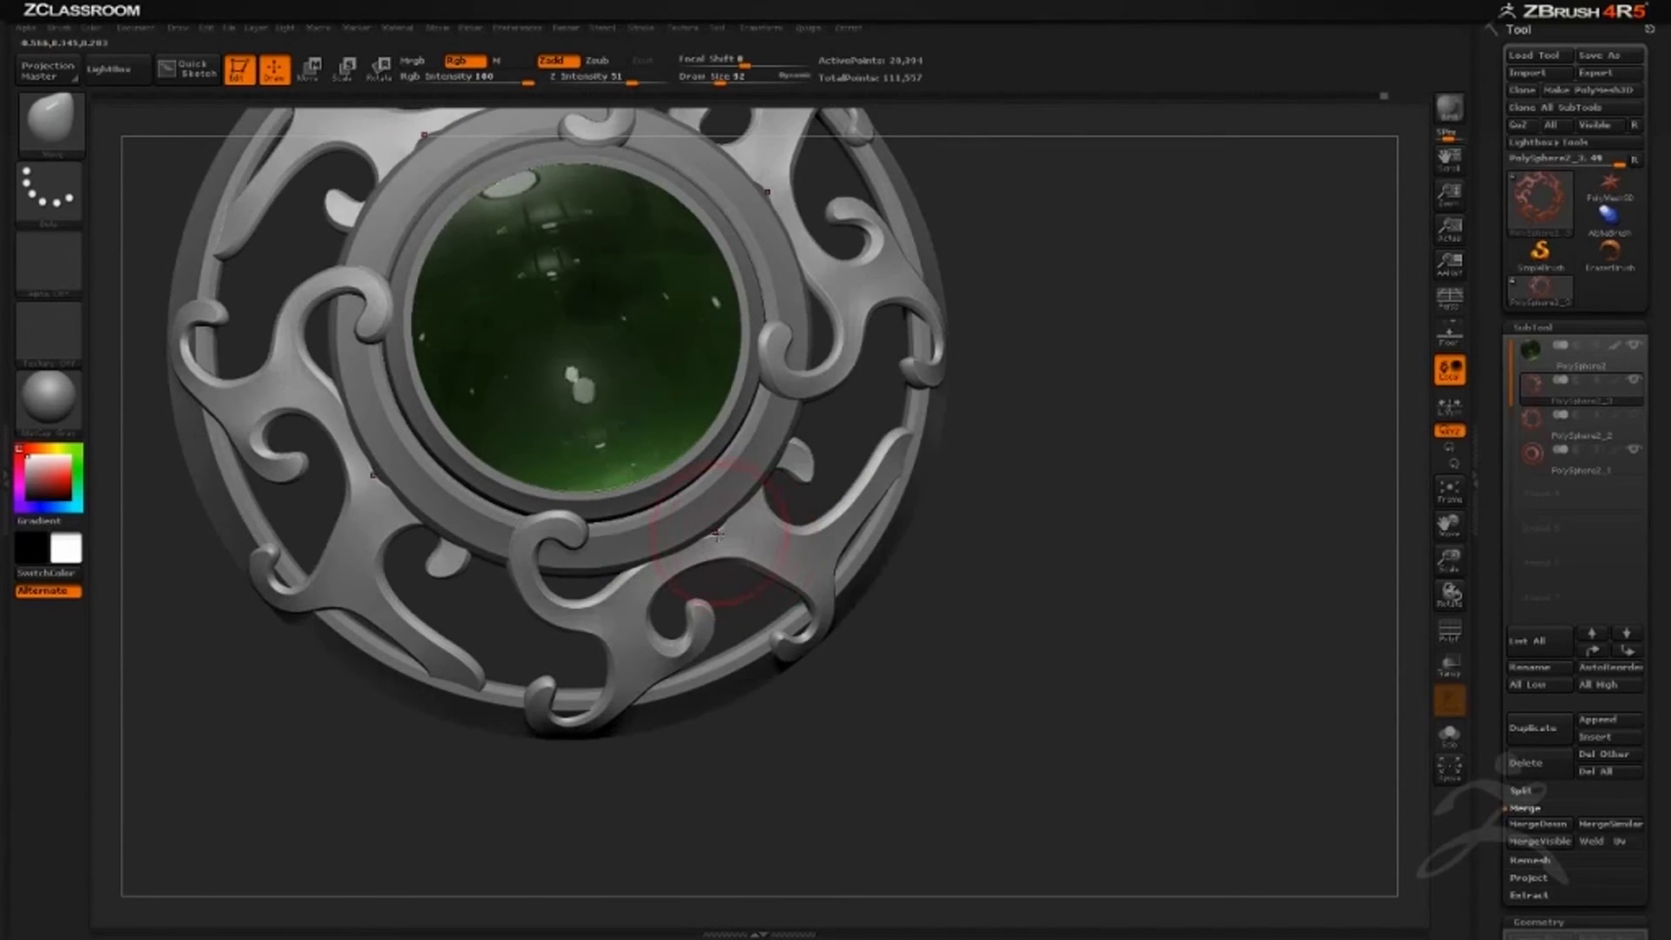
left_click_drag(720, 536, 713, 524)
Enlarge the Move brush to about 120 and adjust the depth of the scrollwork's stems between the central ring and rim.
mouse_move(974, 510)
left_mouse_down()
mouse_move(1044, 429)
mouse_move(896, 485)
mouse_move(857, 481)
left_mouse_up()
left_click_drag(1088, 505, 949, 479)
key("]")
left_click_drag(911, 424, 902, 445)
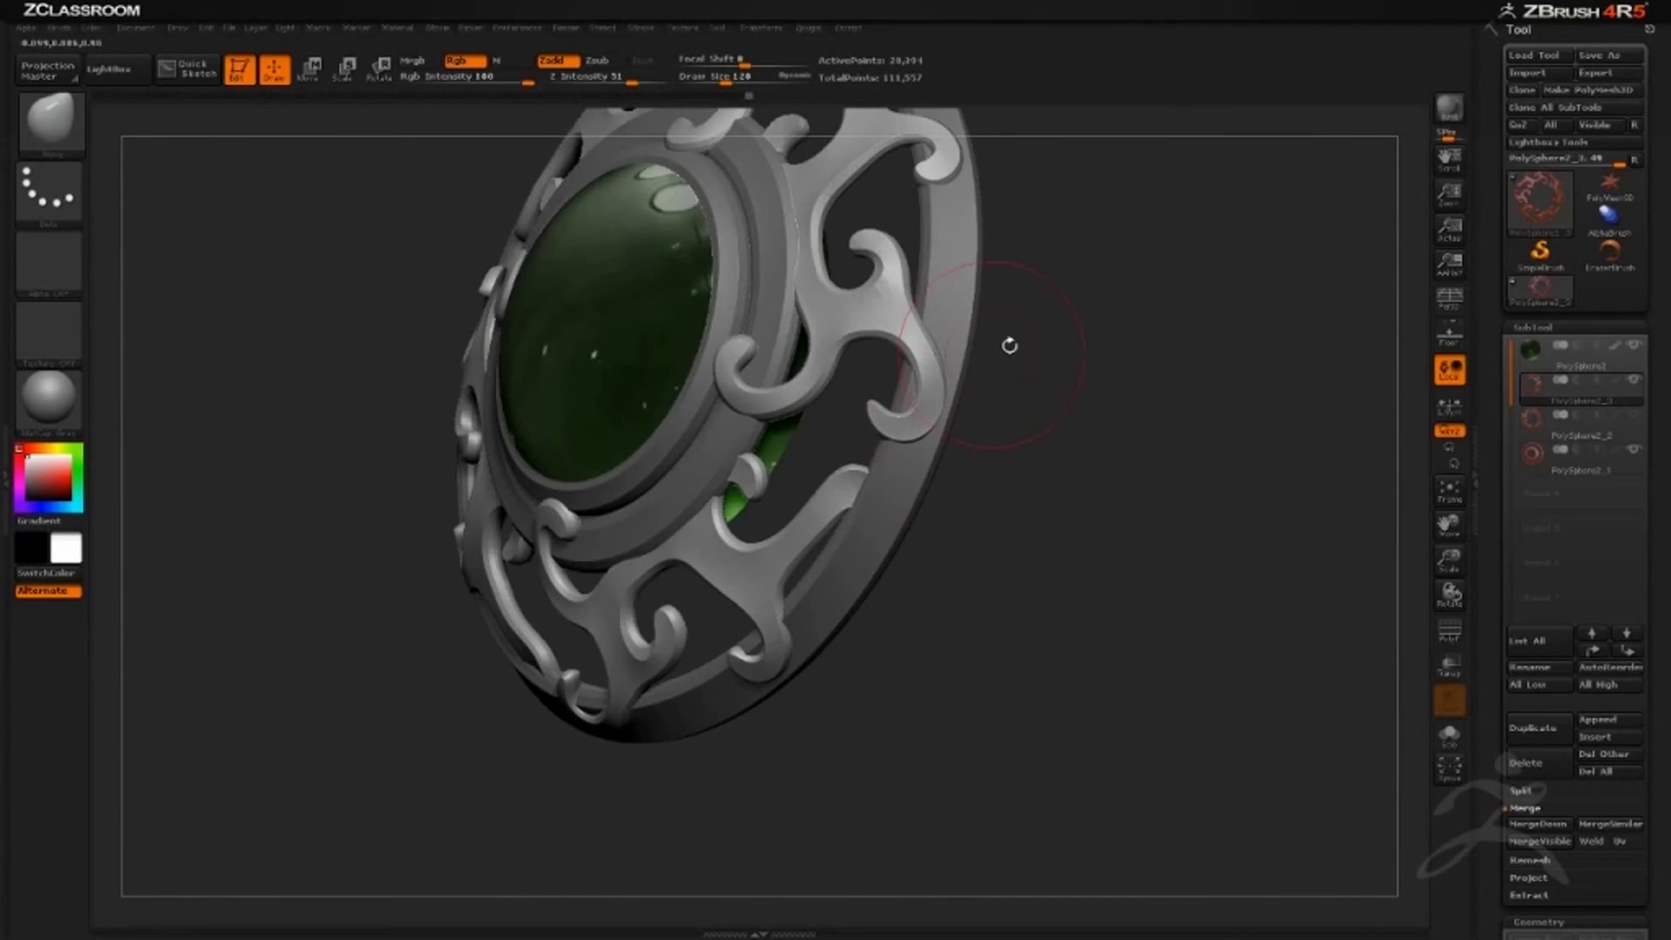
mouse_move(1007, 343)
left_mouse_down()
mouse_move(735, 373)
mouse_move(771, 415)
left_mouse_up()
mouse_move(1118, 231)
left_mouse_down()
mouse_move(1074, 238)
mouse_move(716, 615)
mouse_move(690, 598)
mouse_move(748, 634)
left_mouse_up()
Reduce the Move brush size and bend the scrollwork's small free curls near the rim into rounder, tighter hooks.
key("bracketleft")
key("bracketleft")
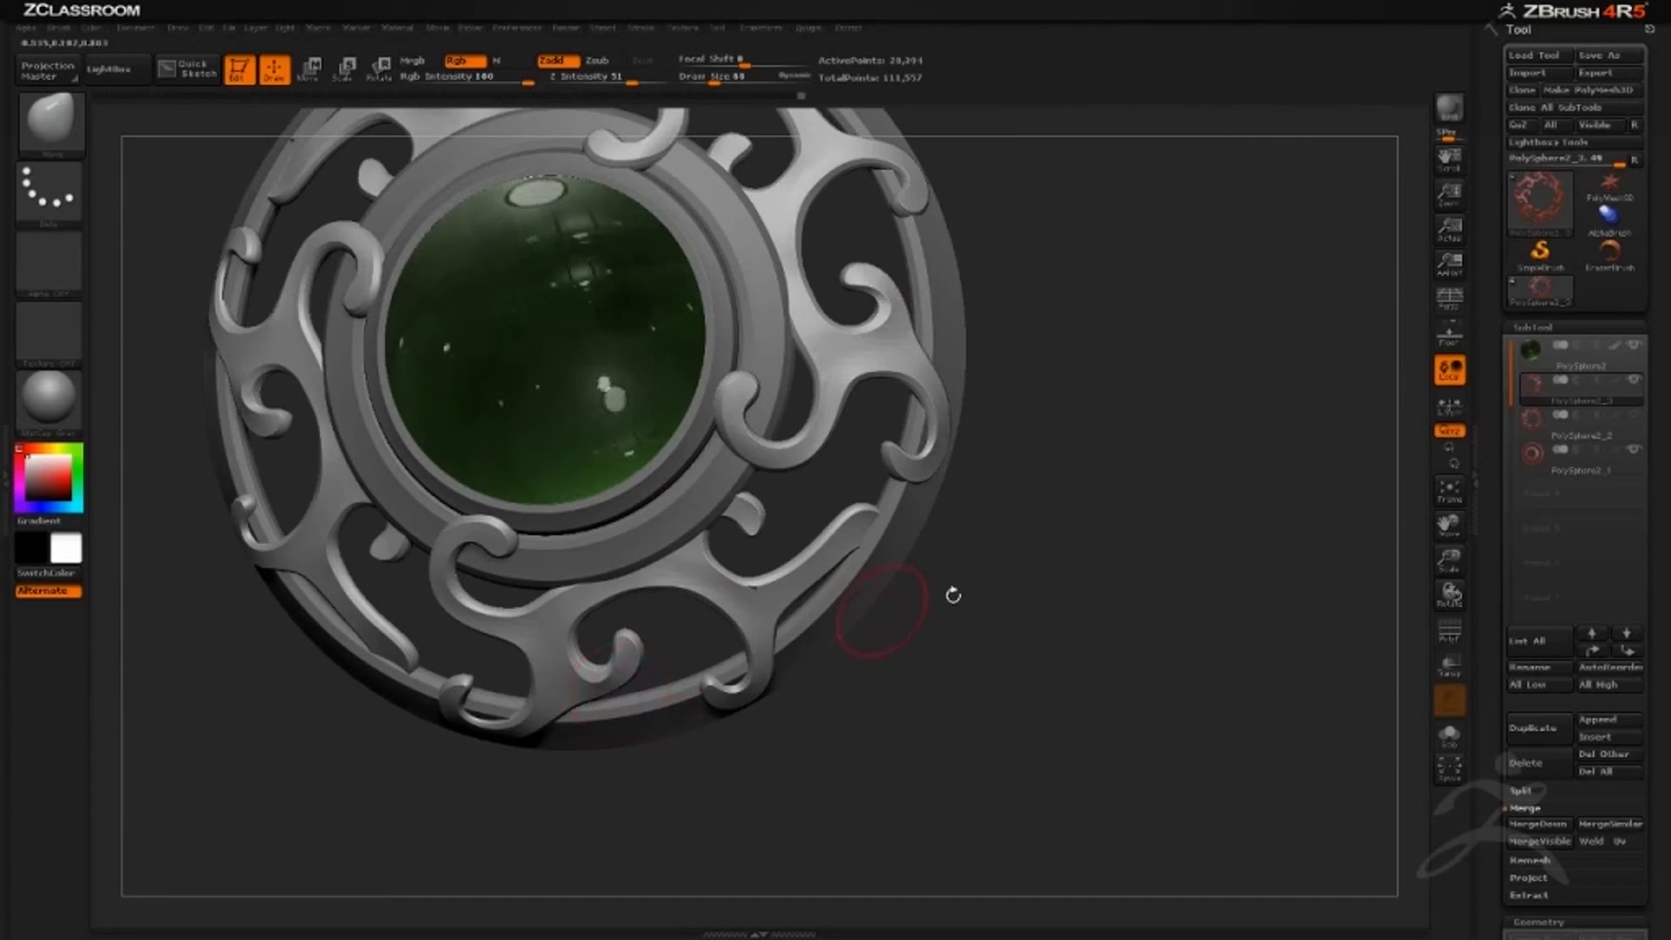
left_click_drag(1044, 545, 615, 690)
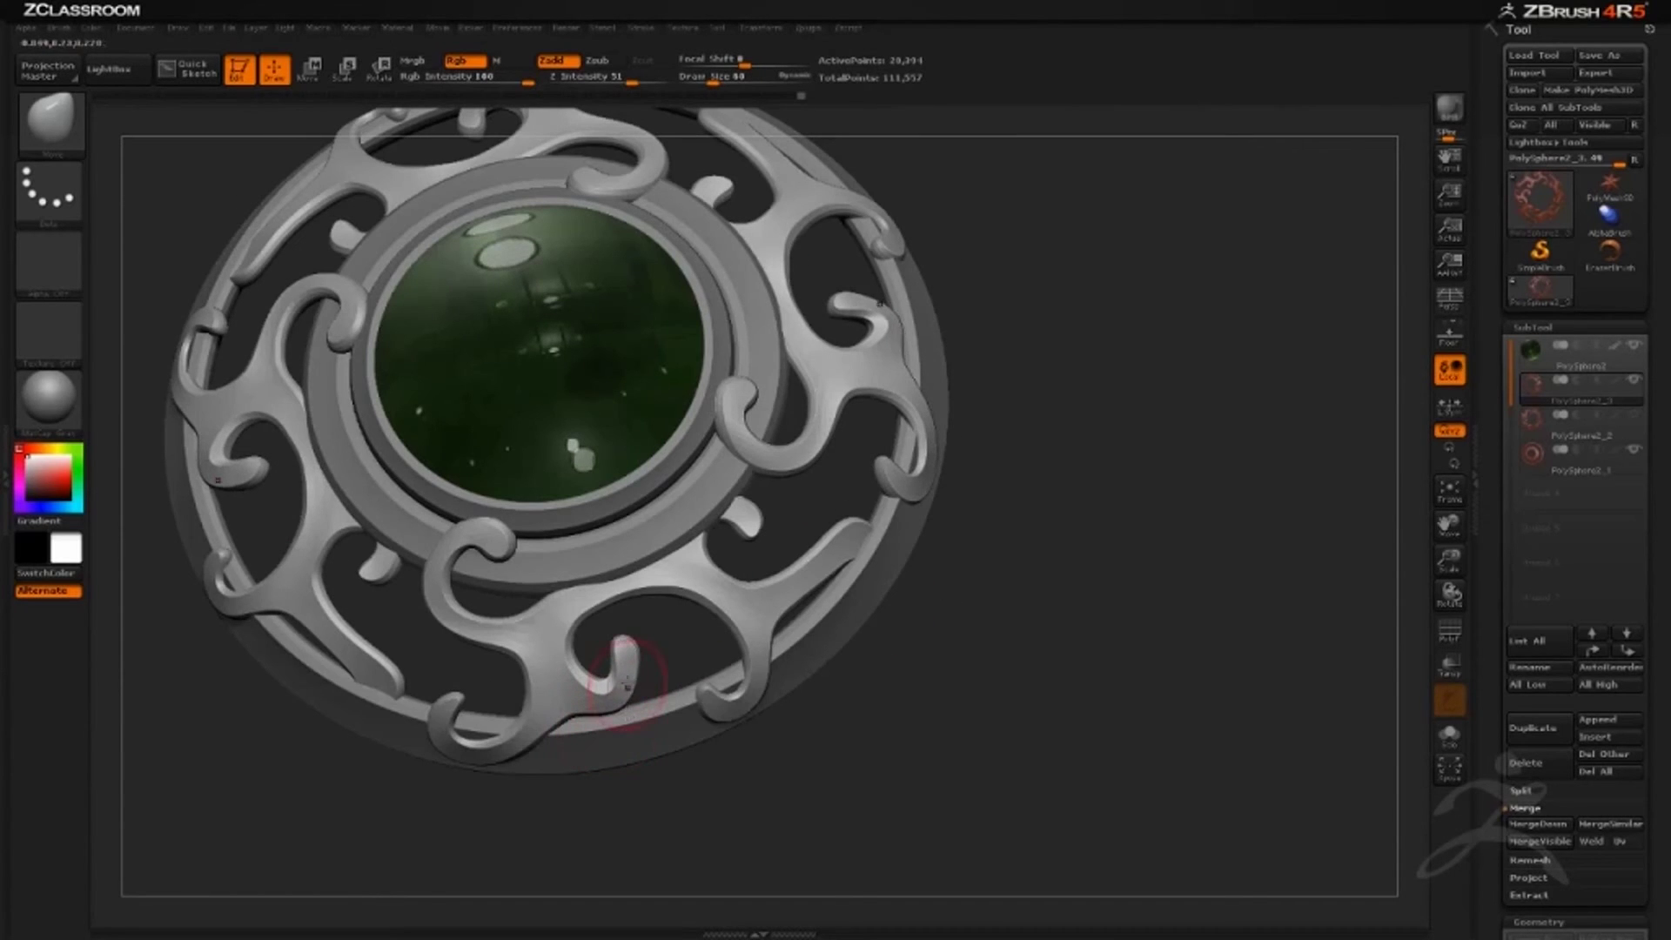
left_click_drag(636, 652, 631, 640)
key("[")
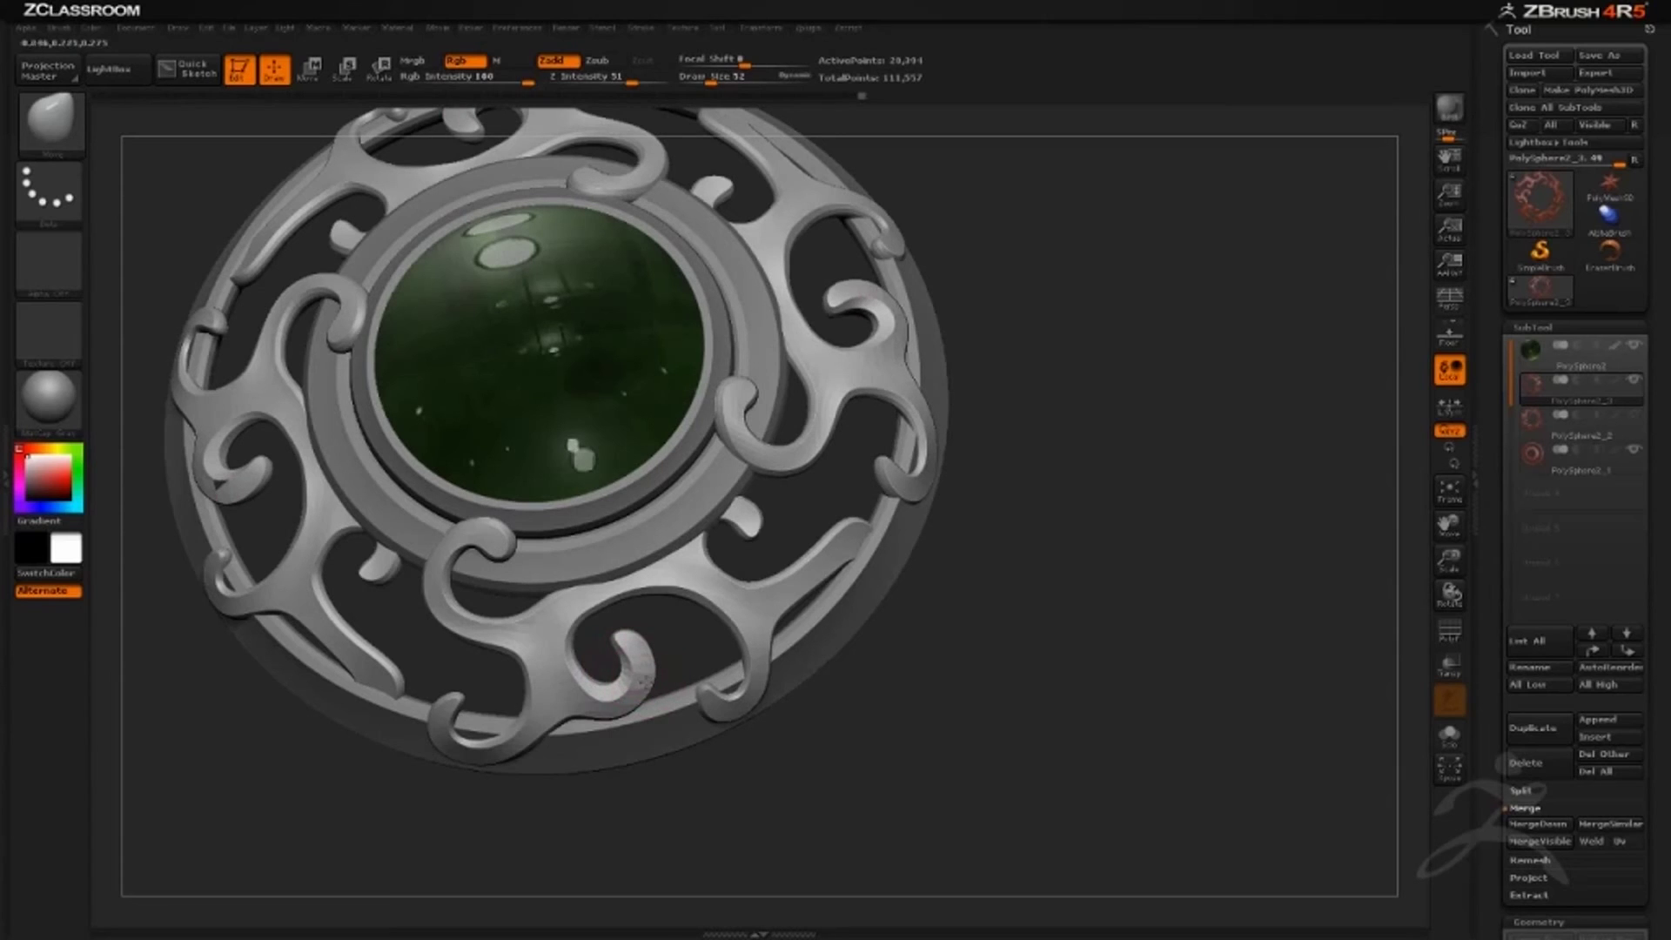
key("bracketleft")
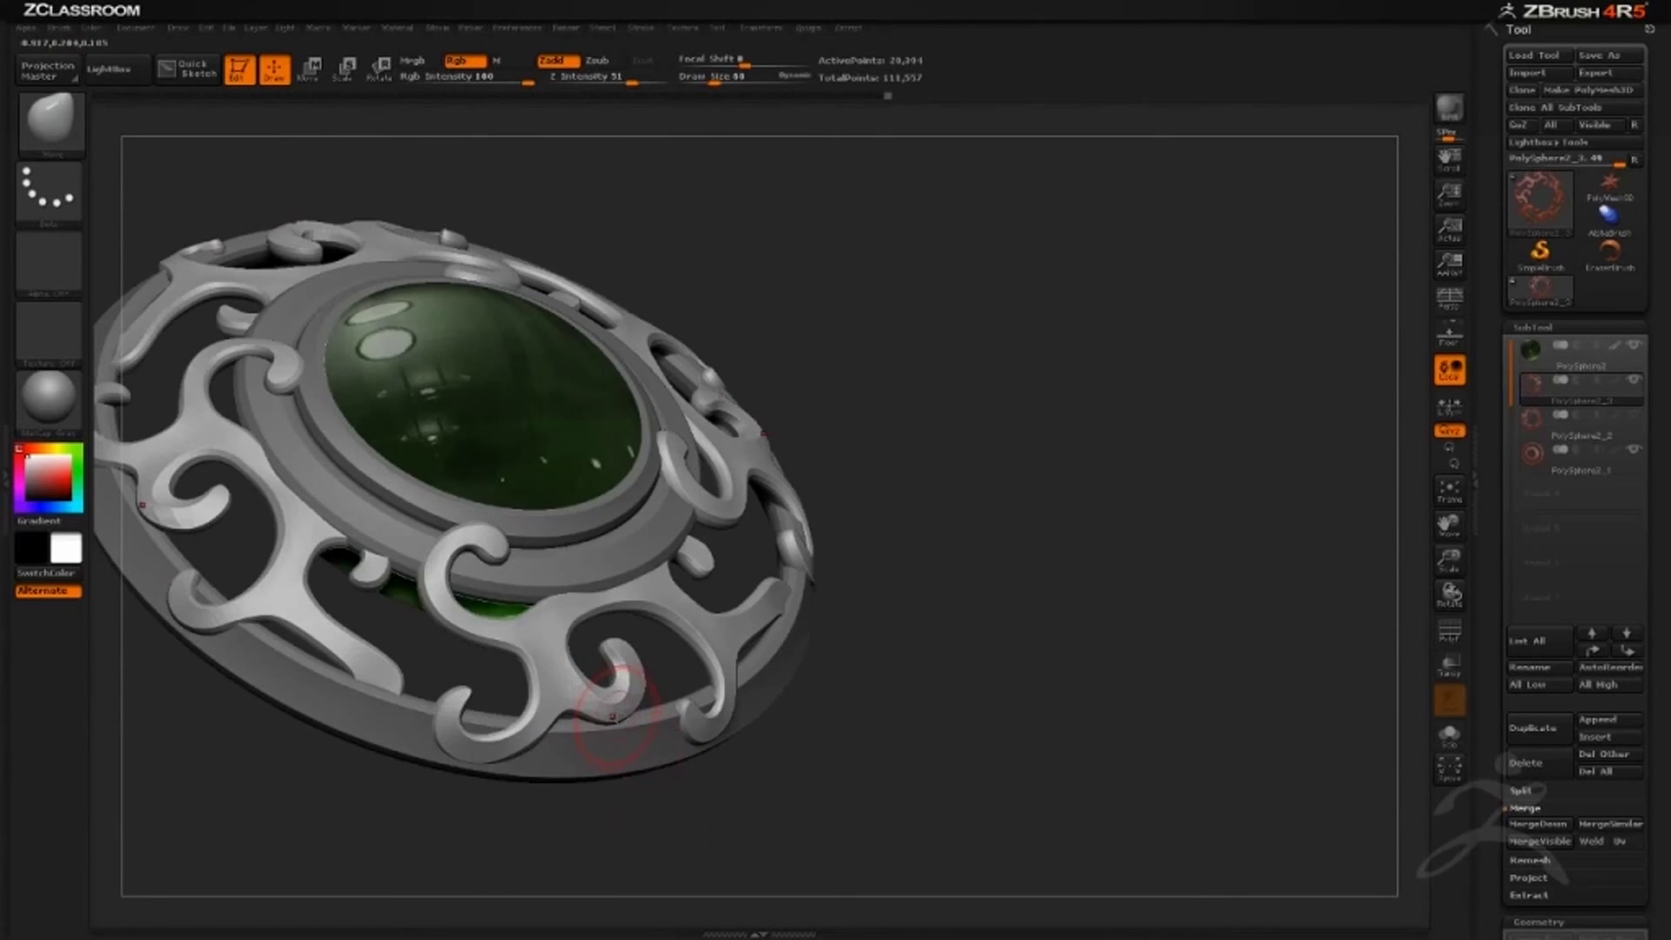
key("bracketright")
left_click_drag(615, 717, 621, 726)
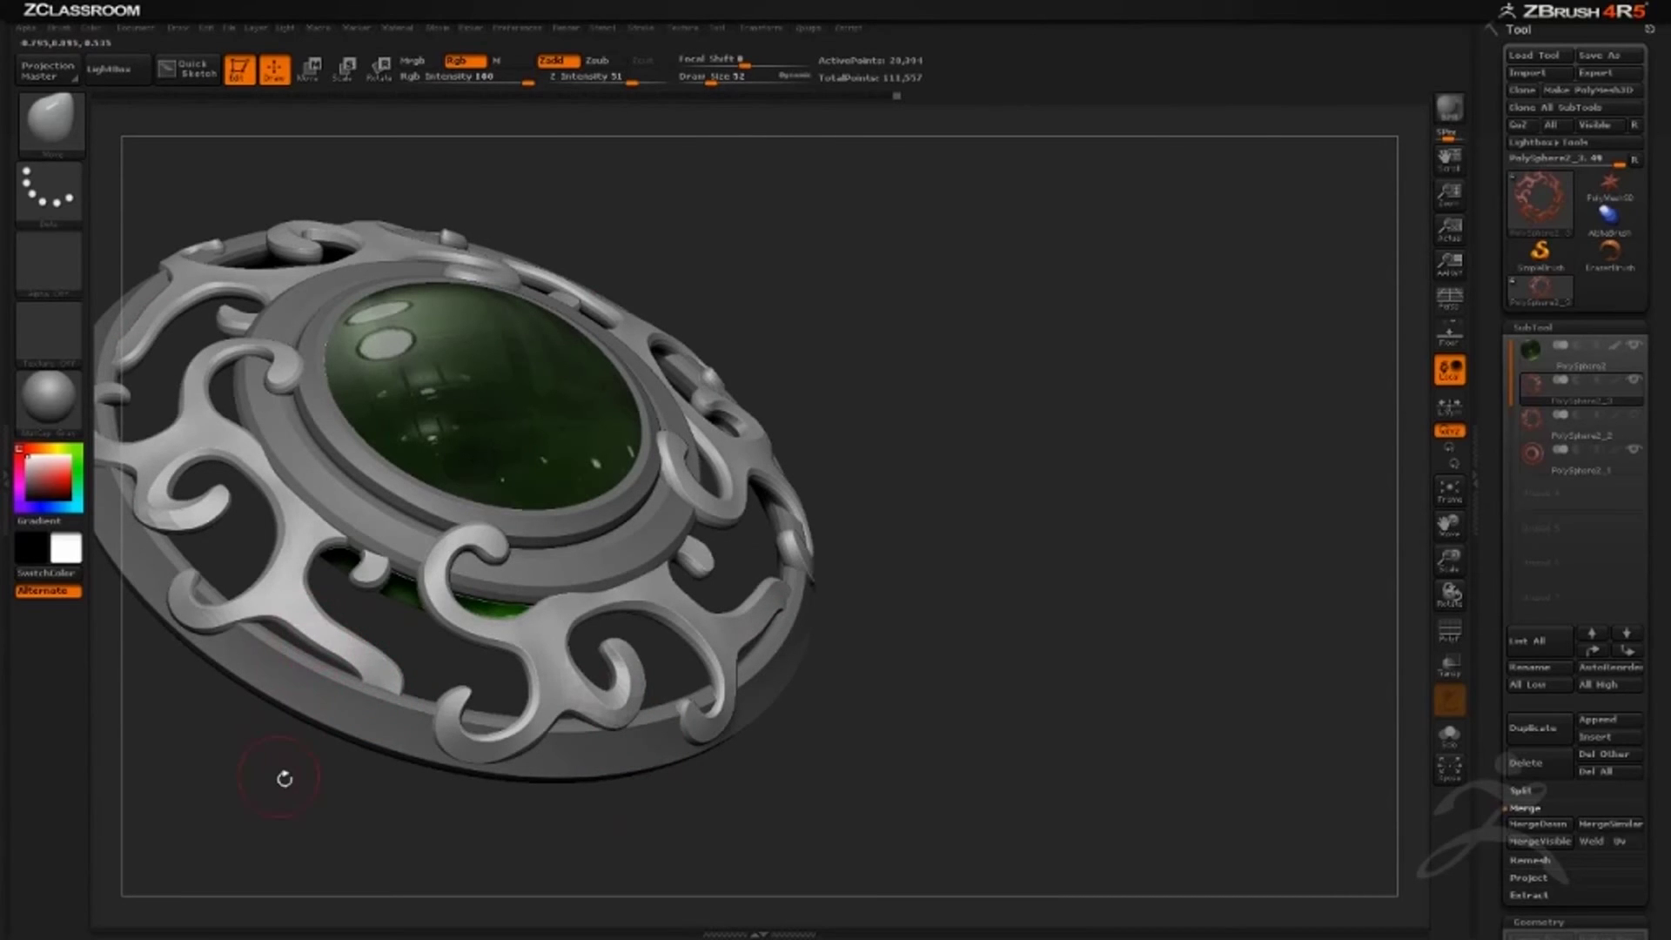
Refine the scrollwork stems leading to the hooks over the central ring with short Move strokes at varying brush sizes.
mouse_move(285, 778)
left_mouse_down()
mouse_move(322, 640)
mouse_move(309, 599)
left_mouse_up()
key("bracketleft")
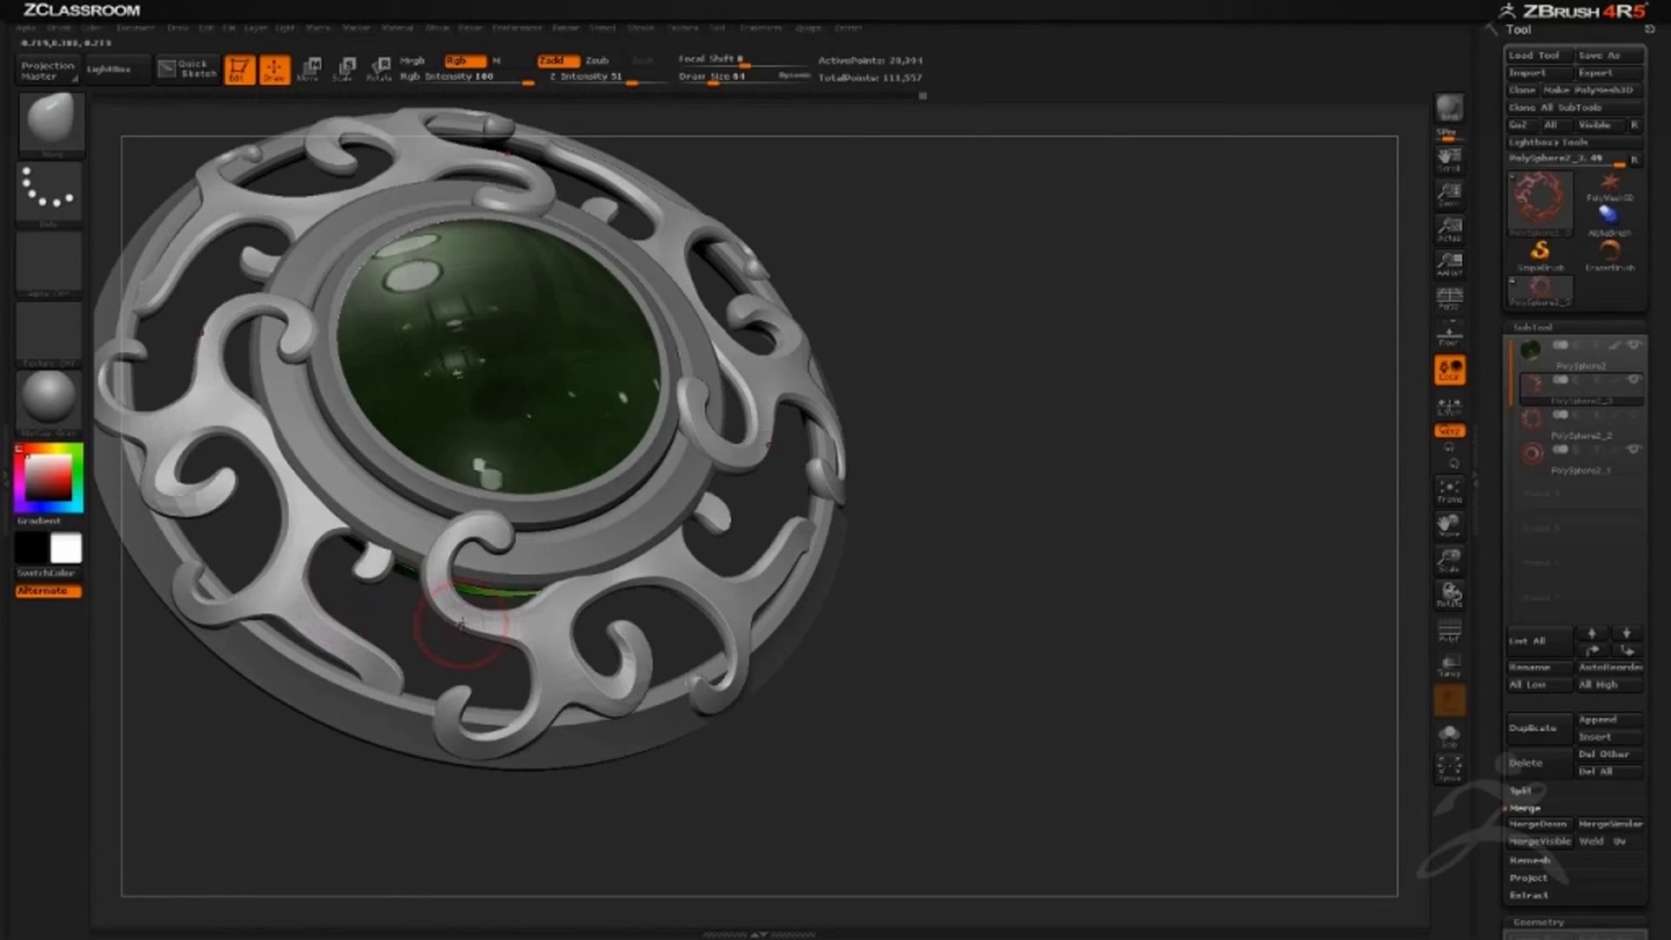
left_click_drag(479, 630, 485, 645)
mouse_move(922, 558)
left_mouse_down()
mouse_move(1108, 574)
mouse_move(1012, 464)
mouse_move(966, 317)
mouse_move(955, 382)
mouse_move(827, 388)
left_mouse_up()
left_click_drag(1020, 258, 1075, 407, "alt")
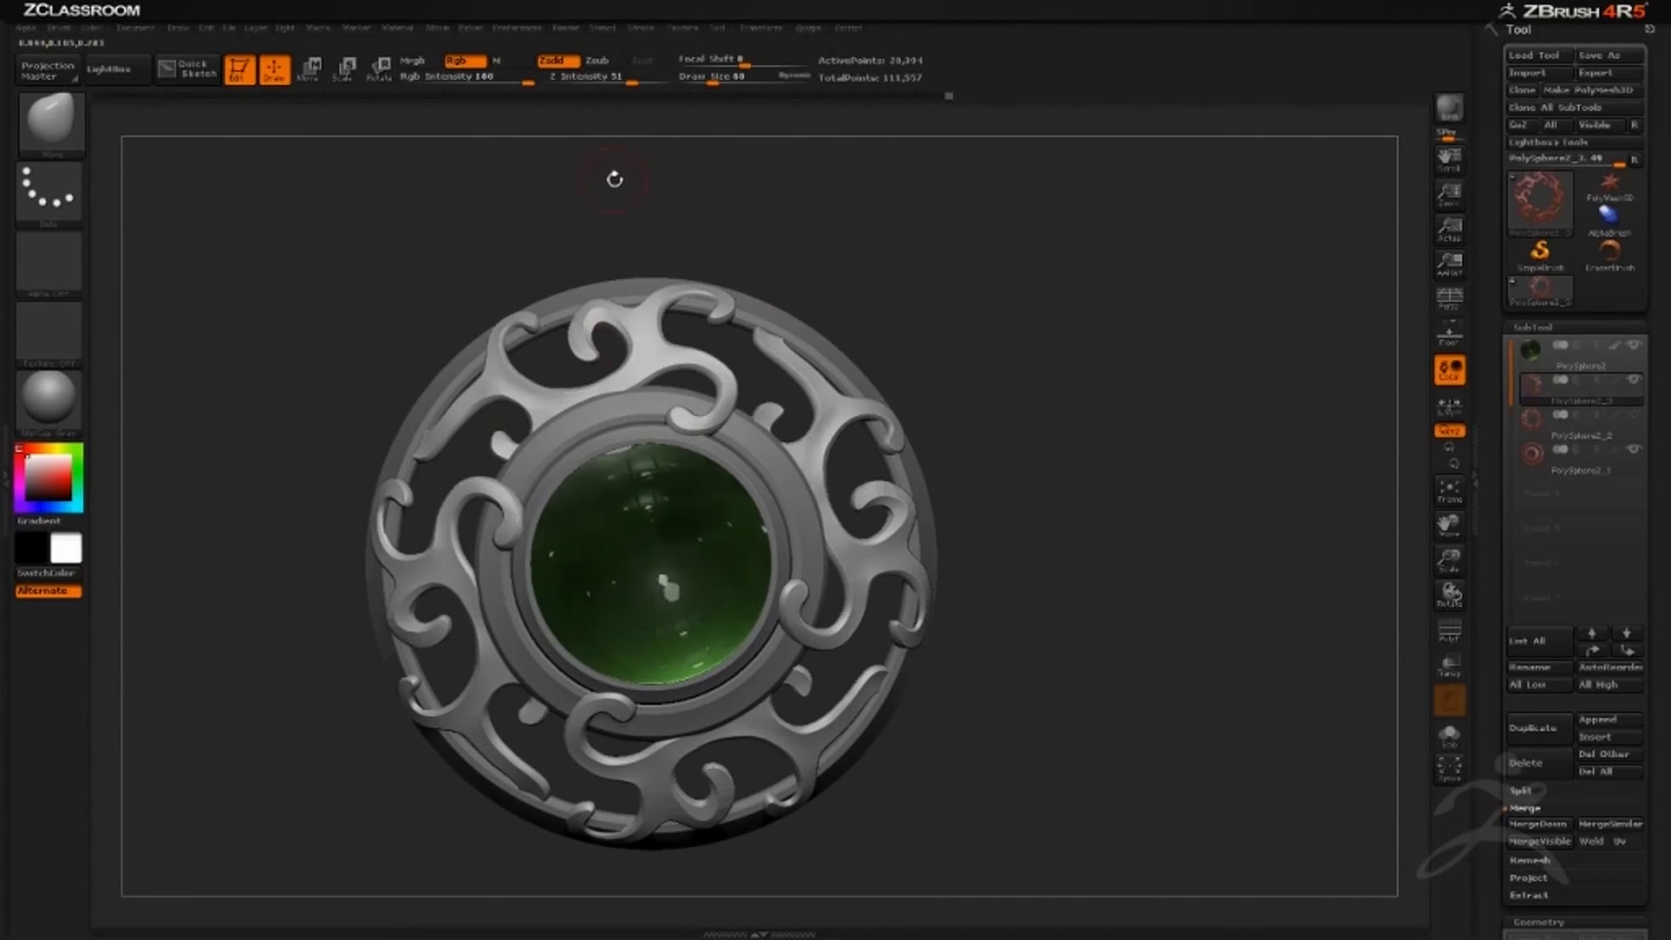
key("[")
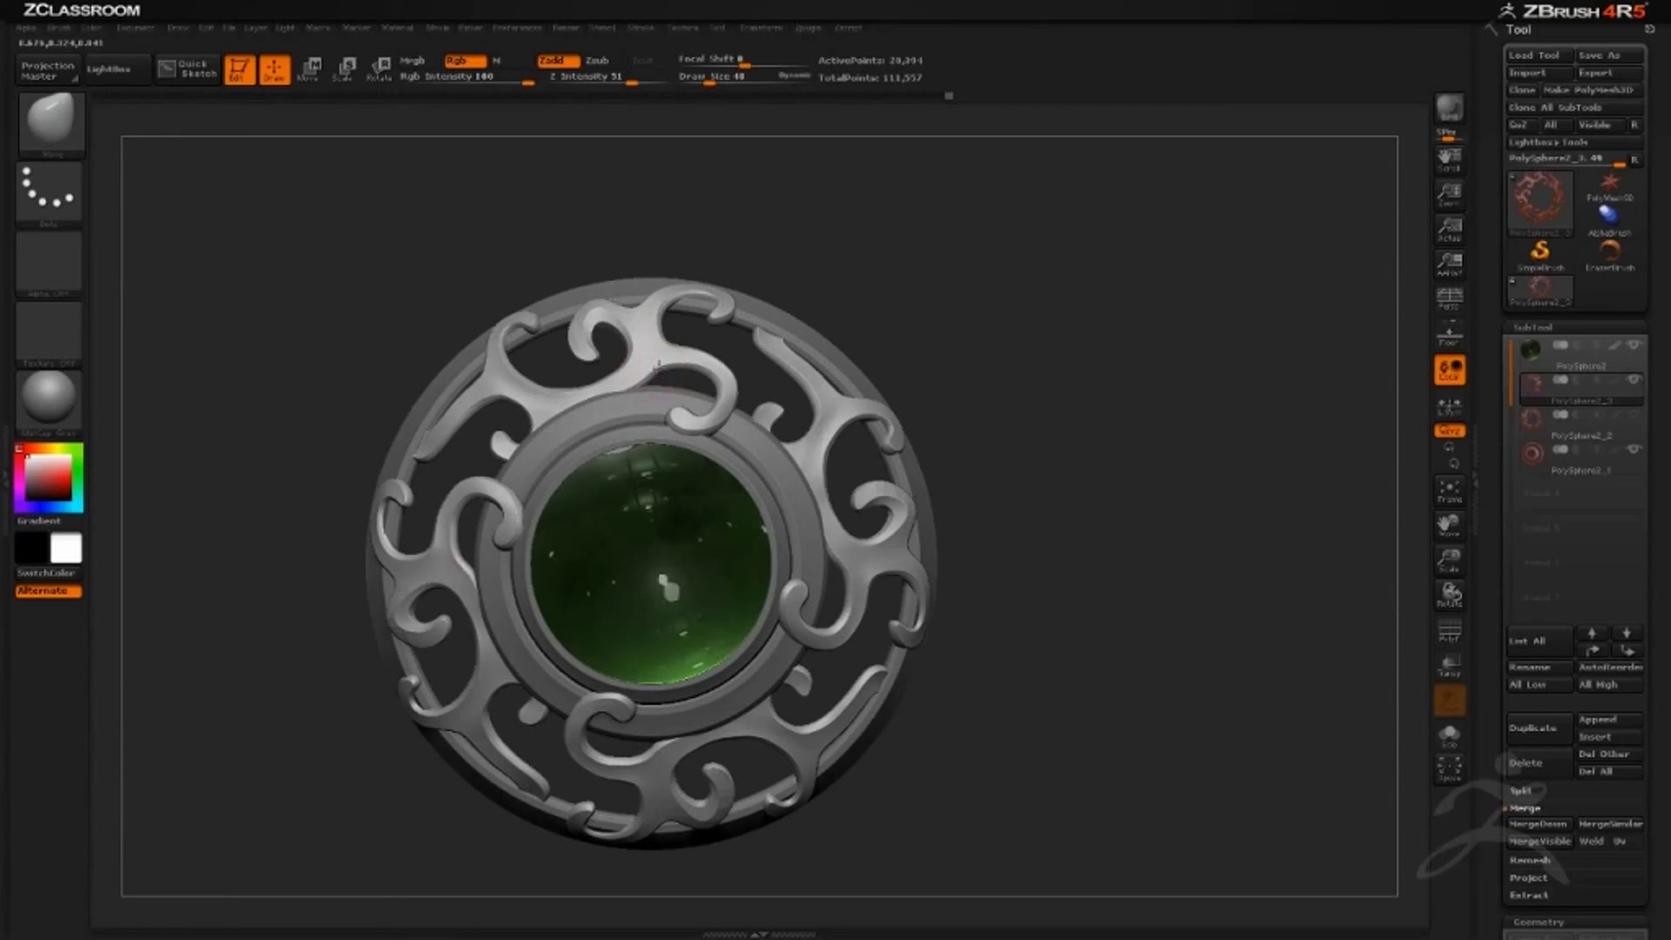
mouse_move(671, 364)
left_mouse_down()
mouse_move(655, 363)
mouse_move(677, 360)
left_mouse_up()
key("]")
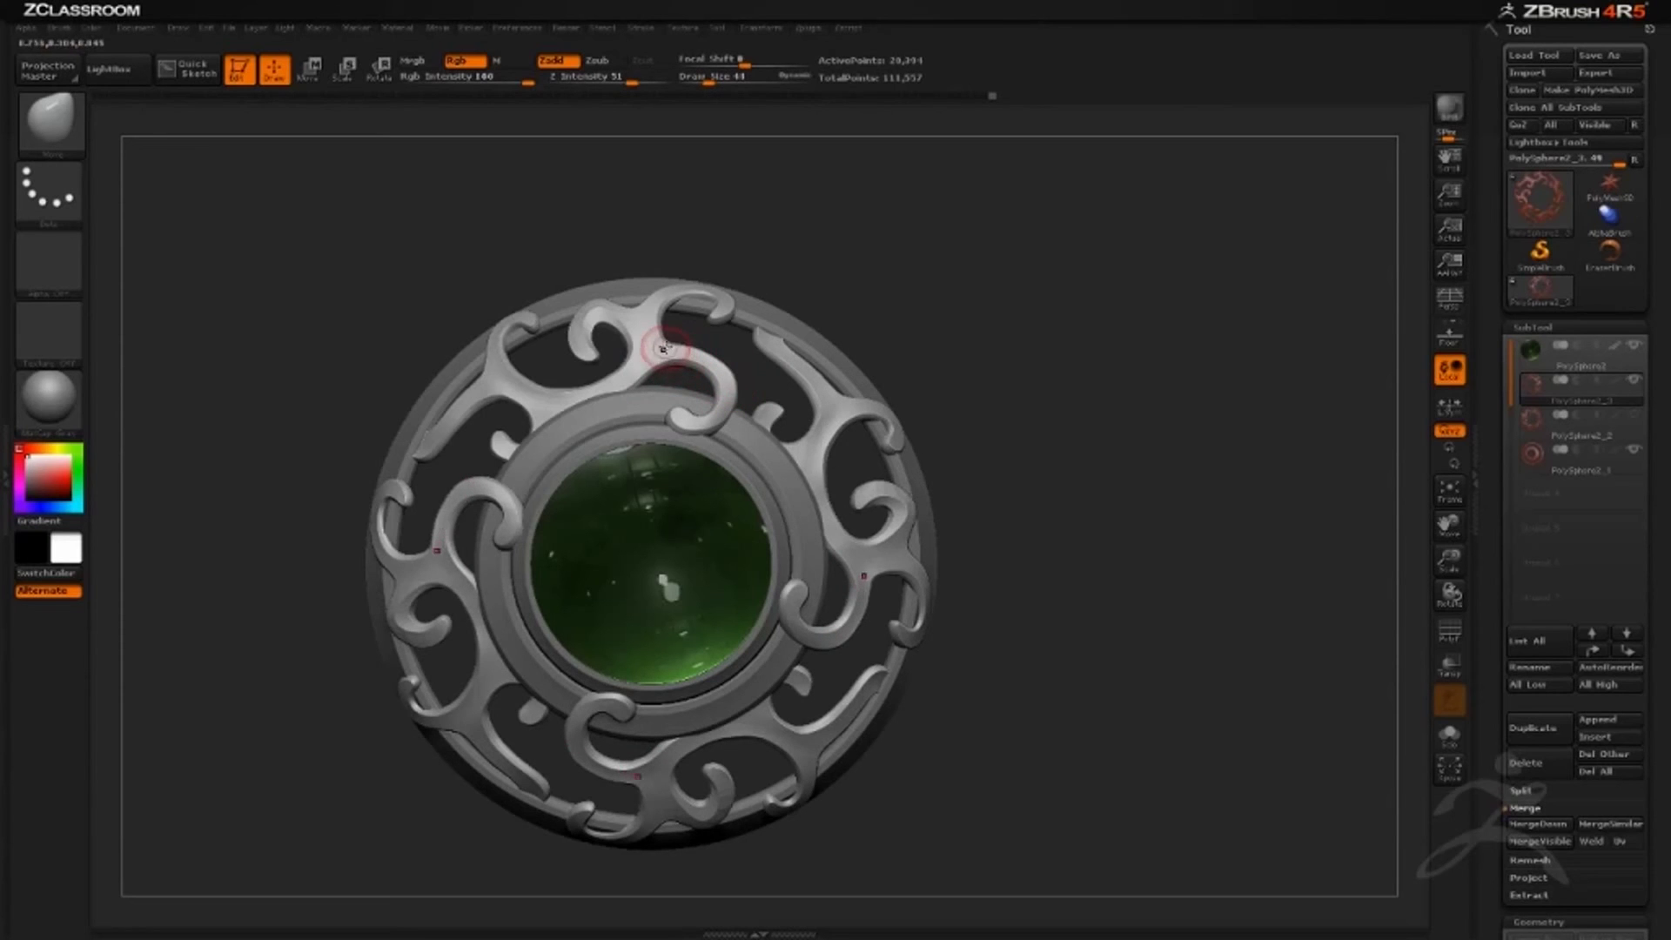
Nudge the scrollwork's outer branches, lower stems and small curl tips into smoother curves with a small Move brush.
left_click_drag(790, 323, 795, 321)
left_click_drag(931, 285, 912, 301)
mouse_move(968, 383)
left_mouse_down()
mouse_move(943, 376)
mouse_move(949, 324)
mouse_move(807, 423)
left_mouse_up()
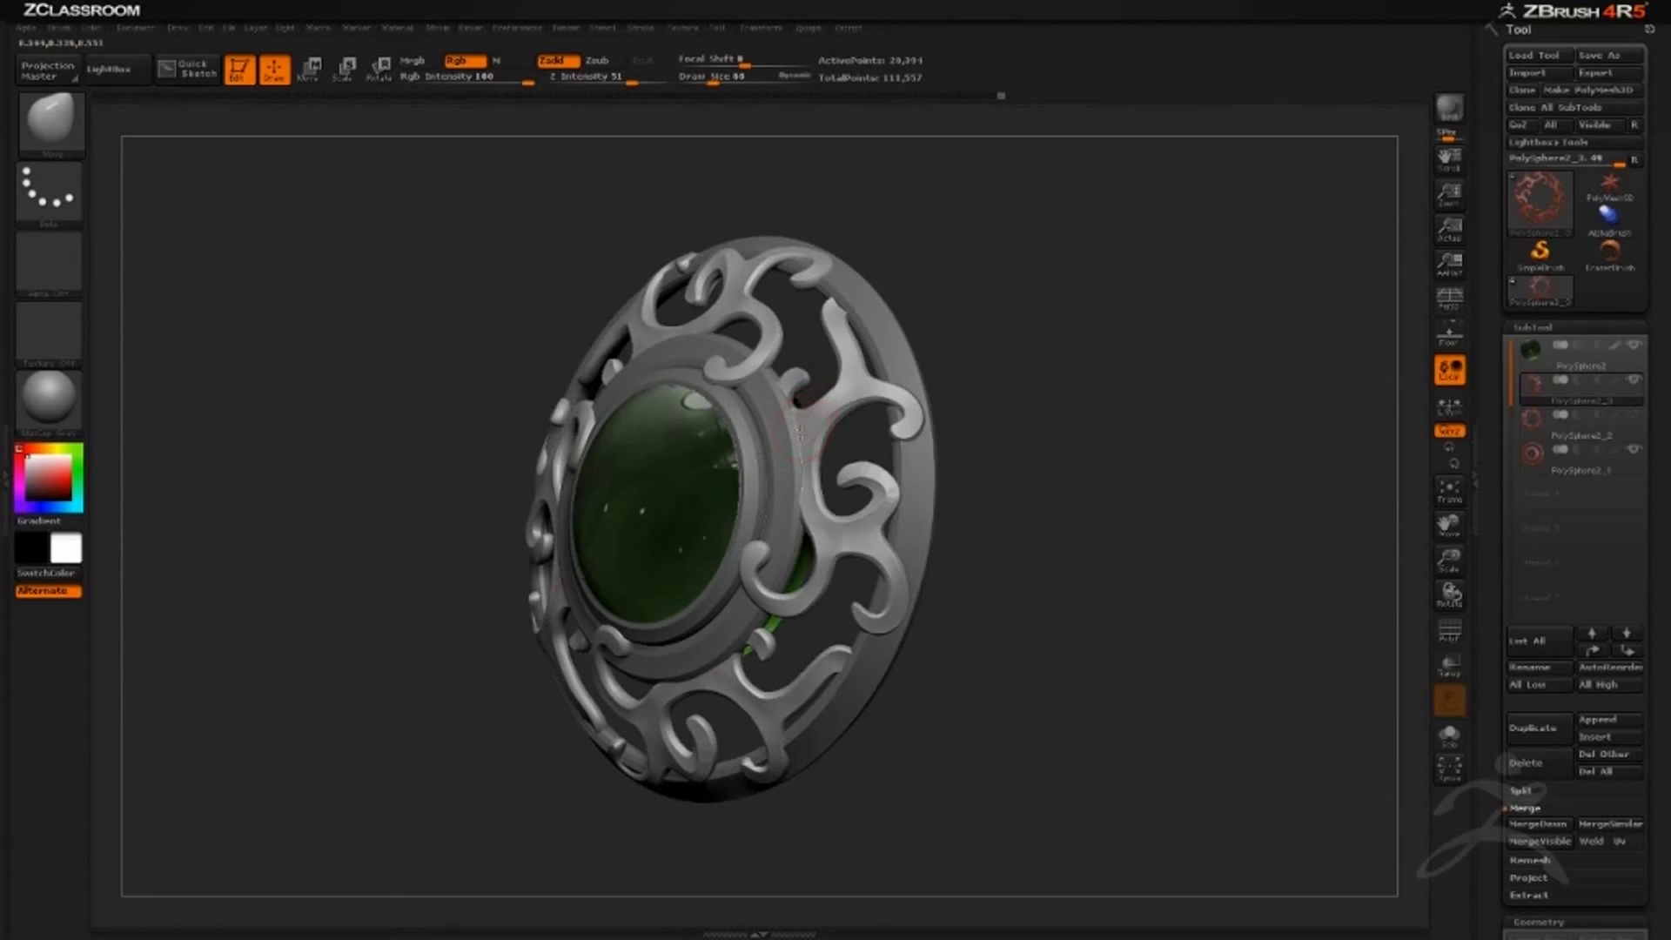
left_click_drag(802, 513, 805, 616)
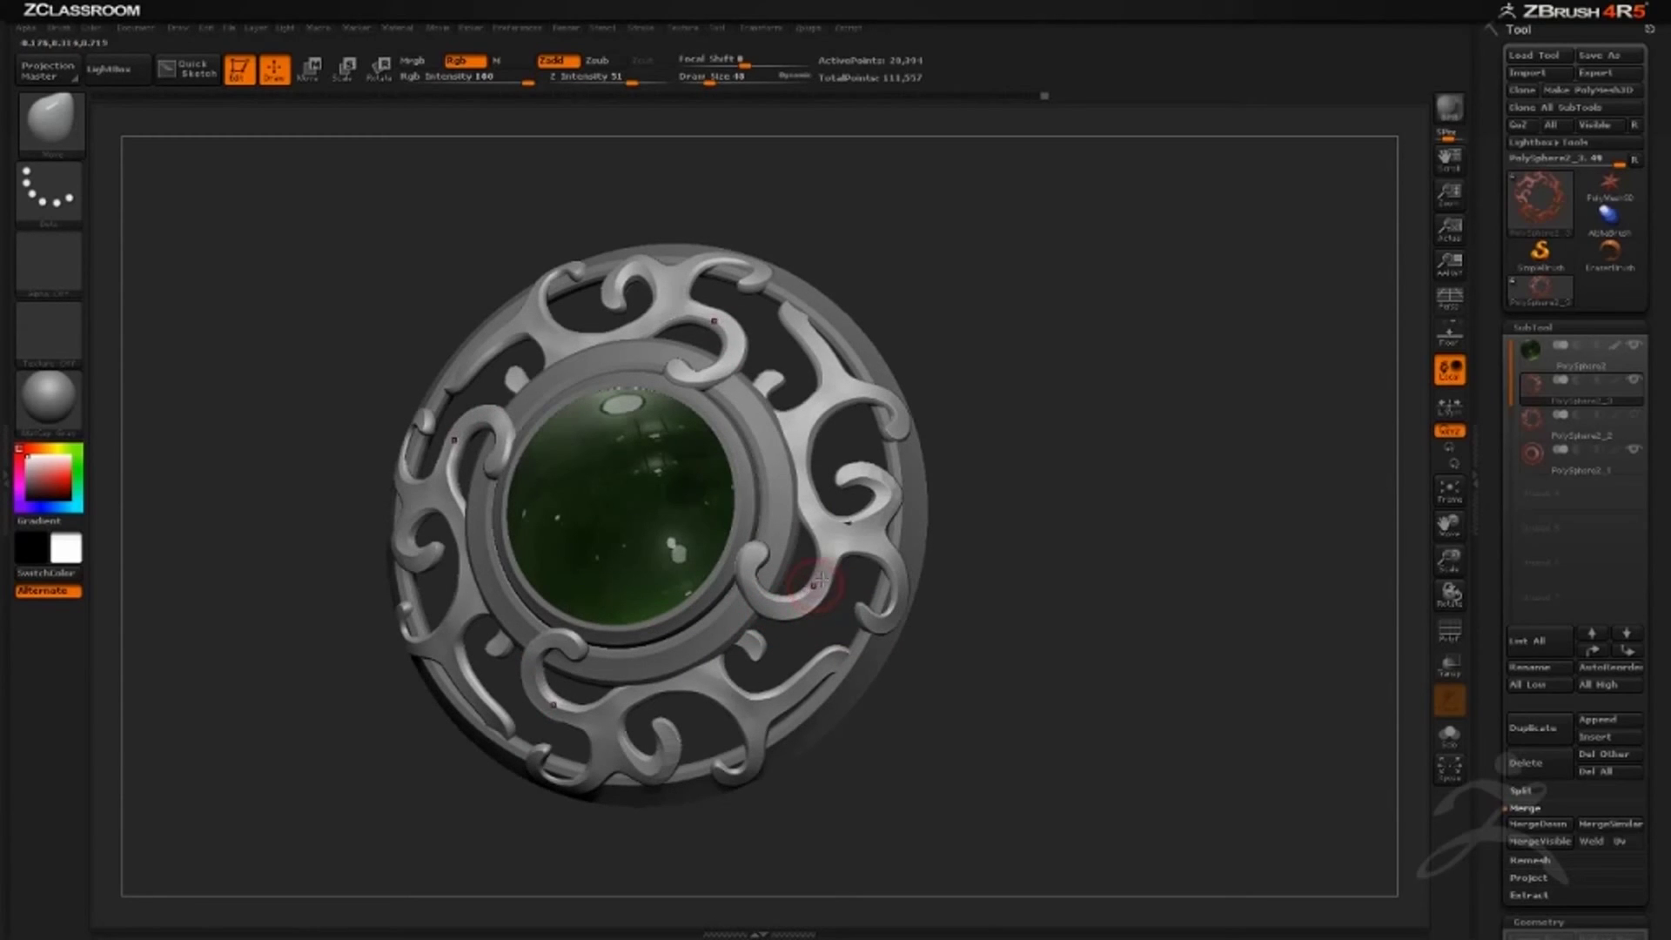
left_click_drag(850, 552, 927, 448)
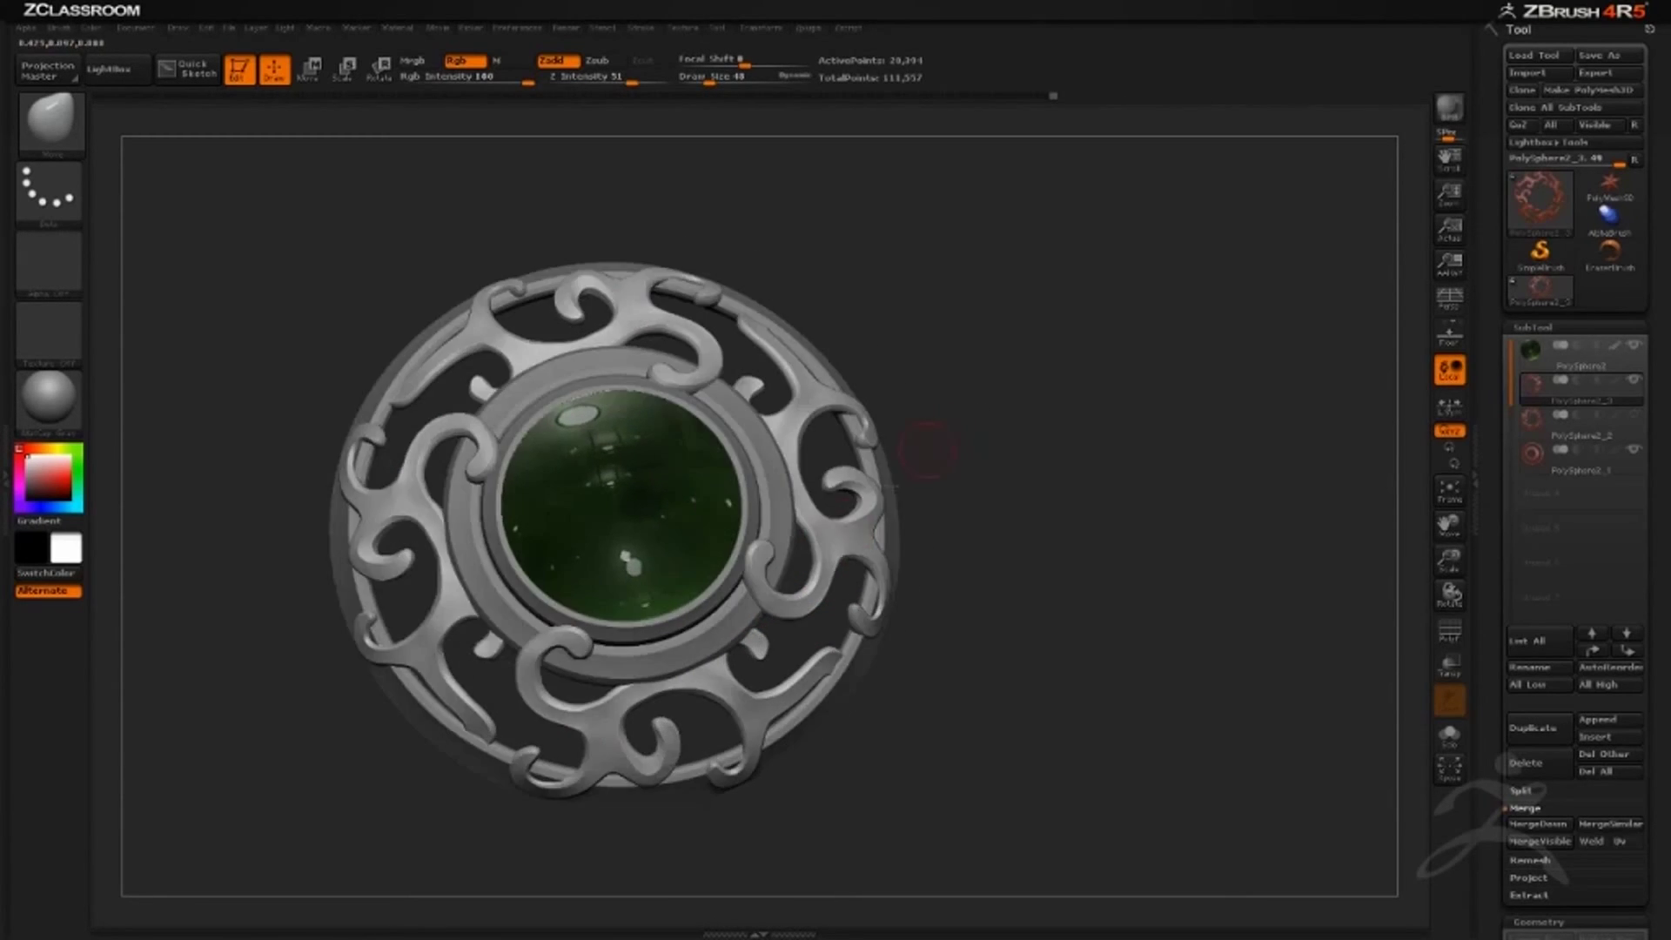
left_click_drag(864, 521, 895, 494)
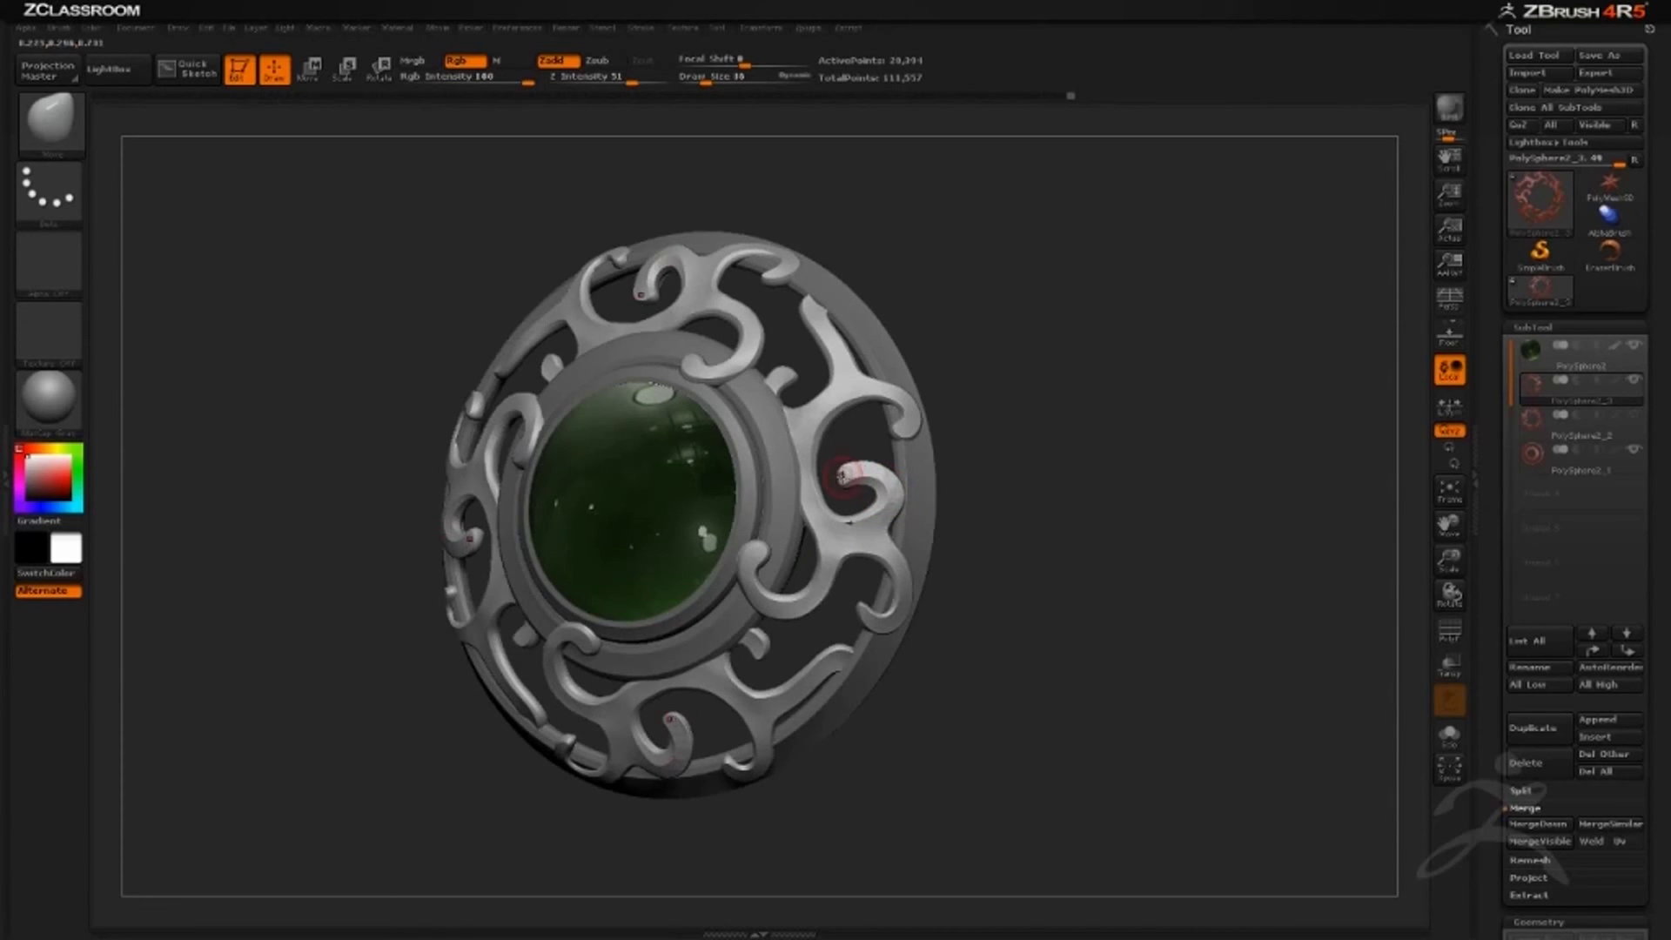
mouse_move(988, 387)
left_mouse_down()
mouse_move(1077, 365)
mouse_move(992, 401)
left_mouse_up()
Subdivide the scrollwork mesh twice with Divide.
left_click_drag(1501, 593, 1502, 164)
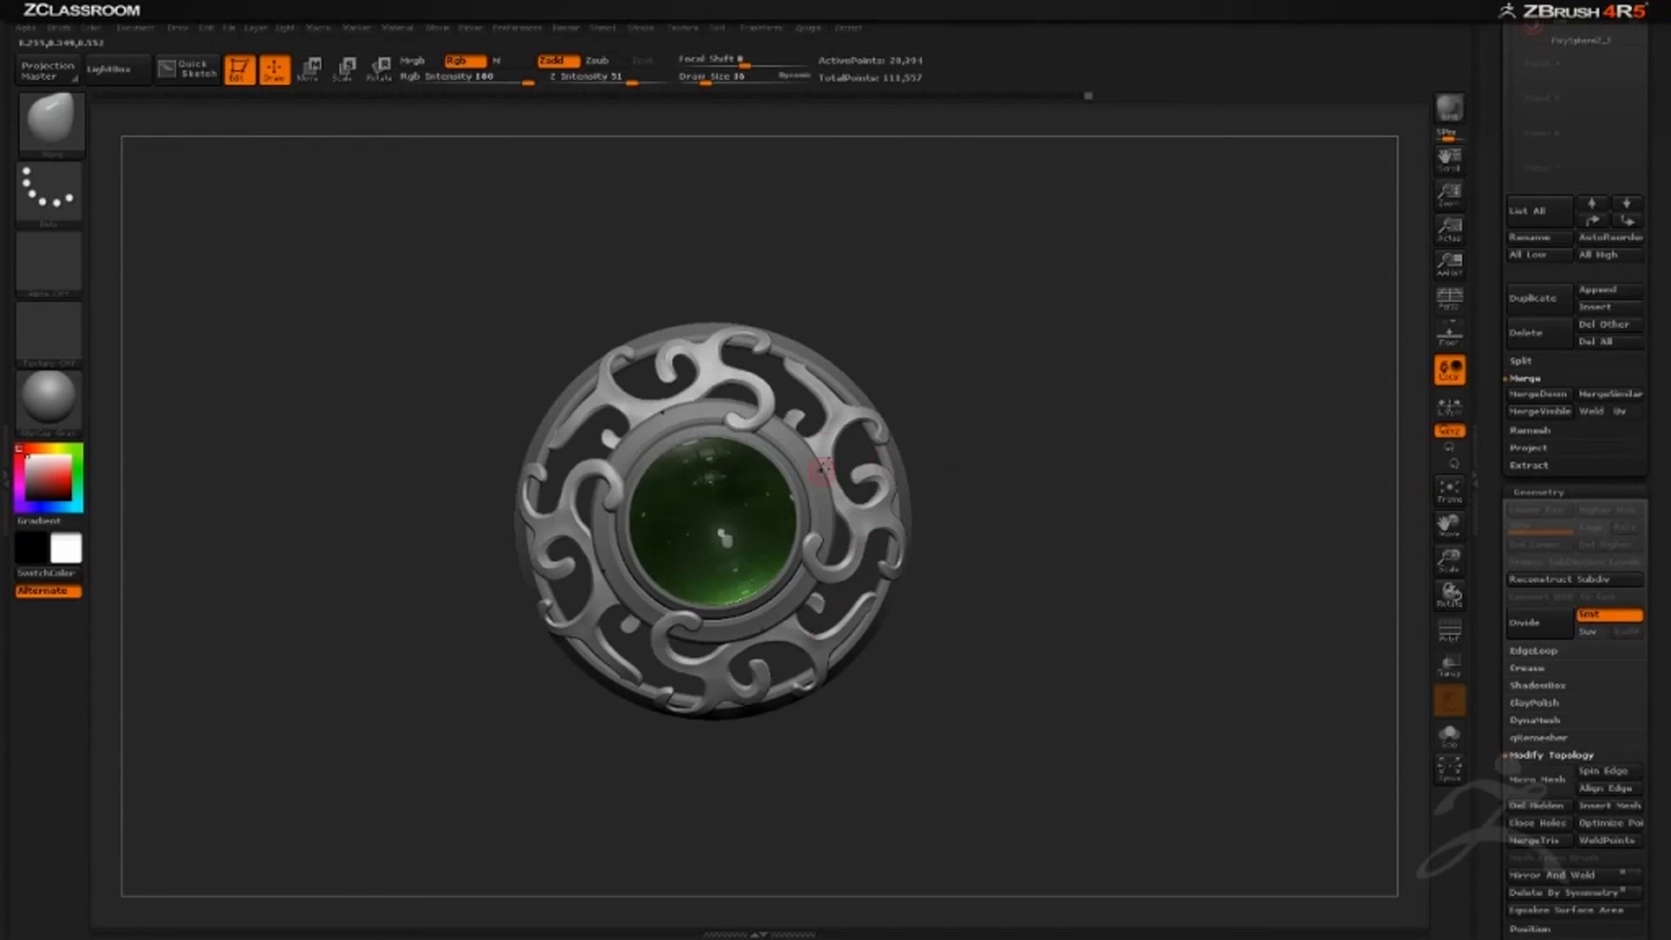
left_click(1544, 636)
left_click(1538, 637)
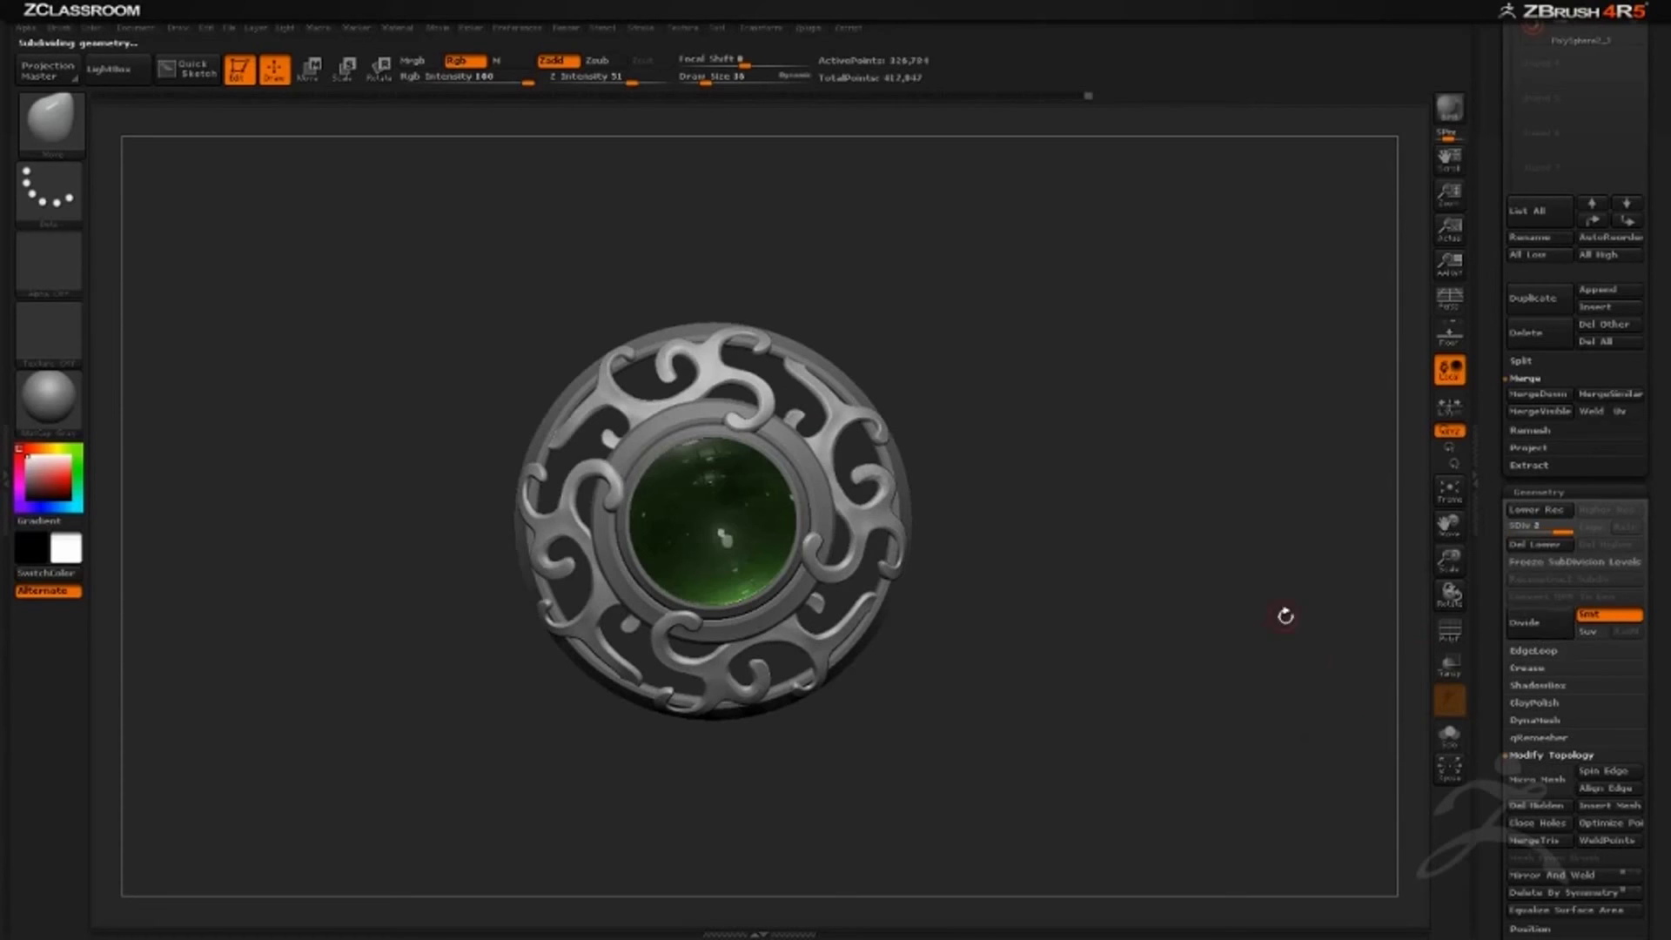
Smooth the subdivided scrollwork with the Polish By Features deformation.
left_click_drag(1286, 617, 1197, 574)
left_click_drag(1481, 623, 1465, 428)
scroll(1523, 436, "down", 2)
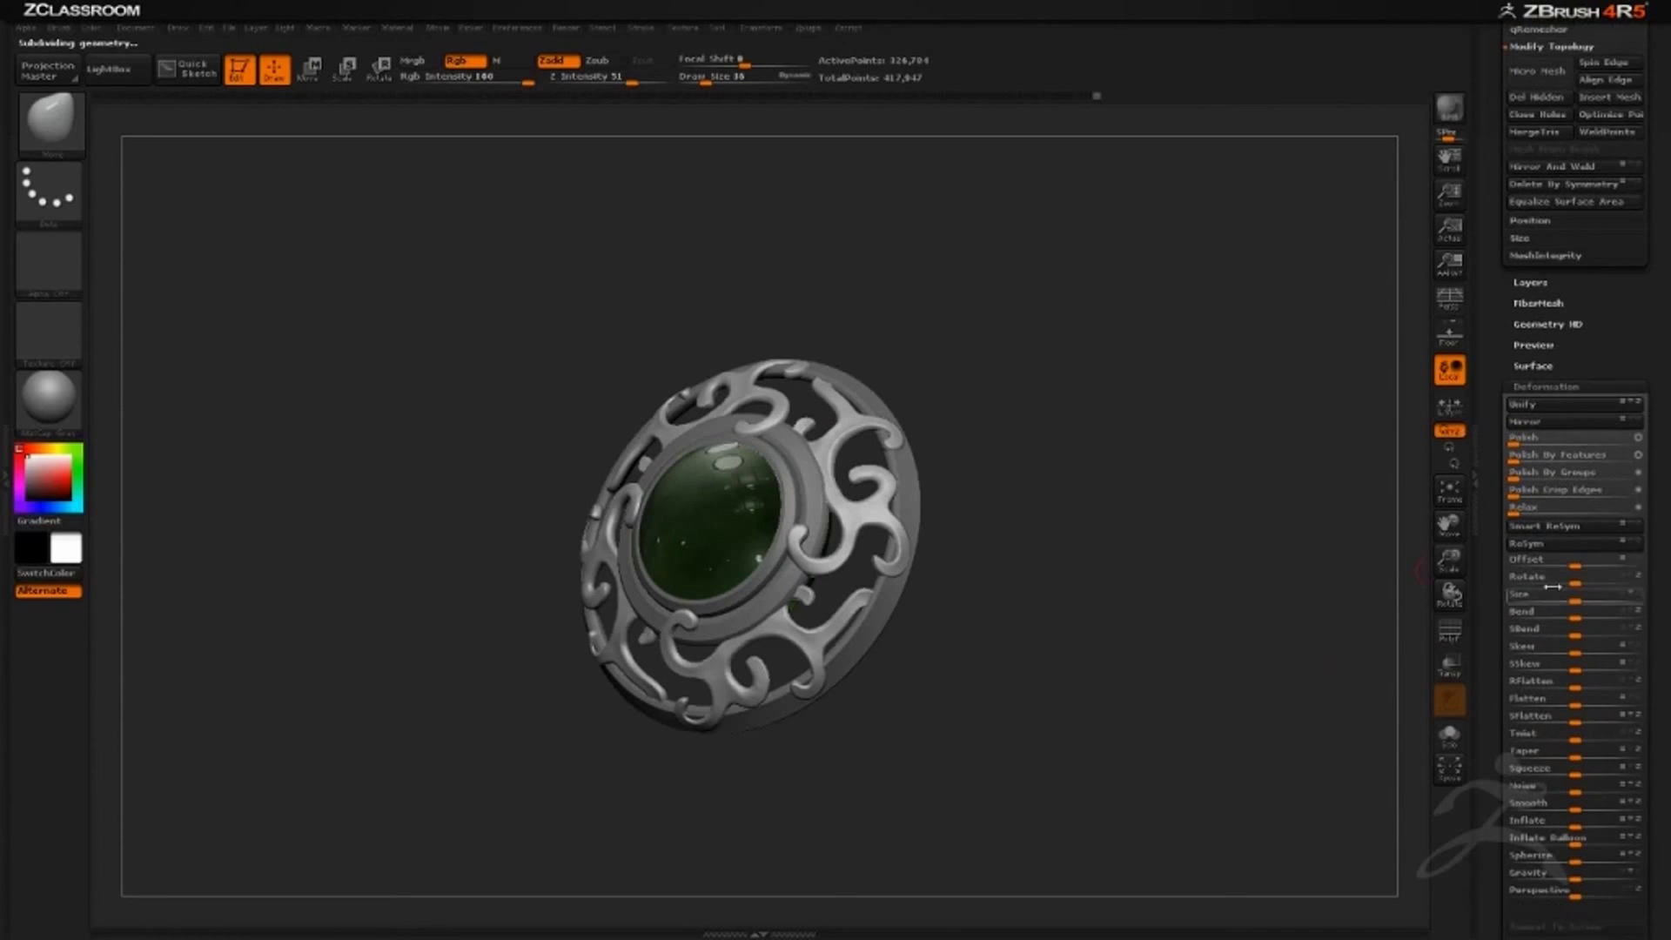
left_click(1520, 455)
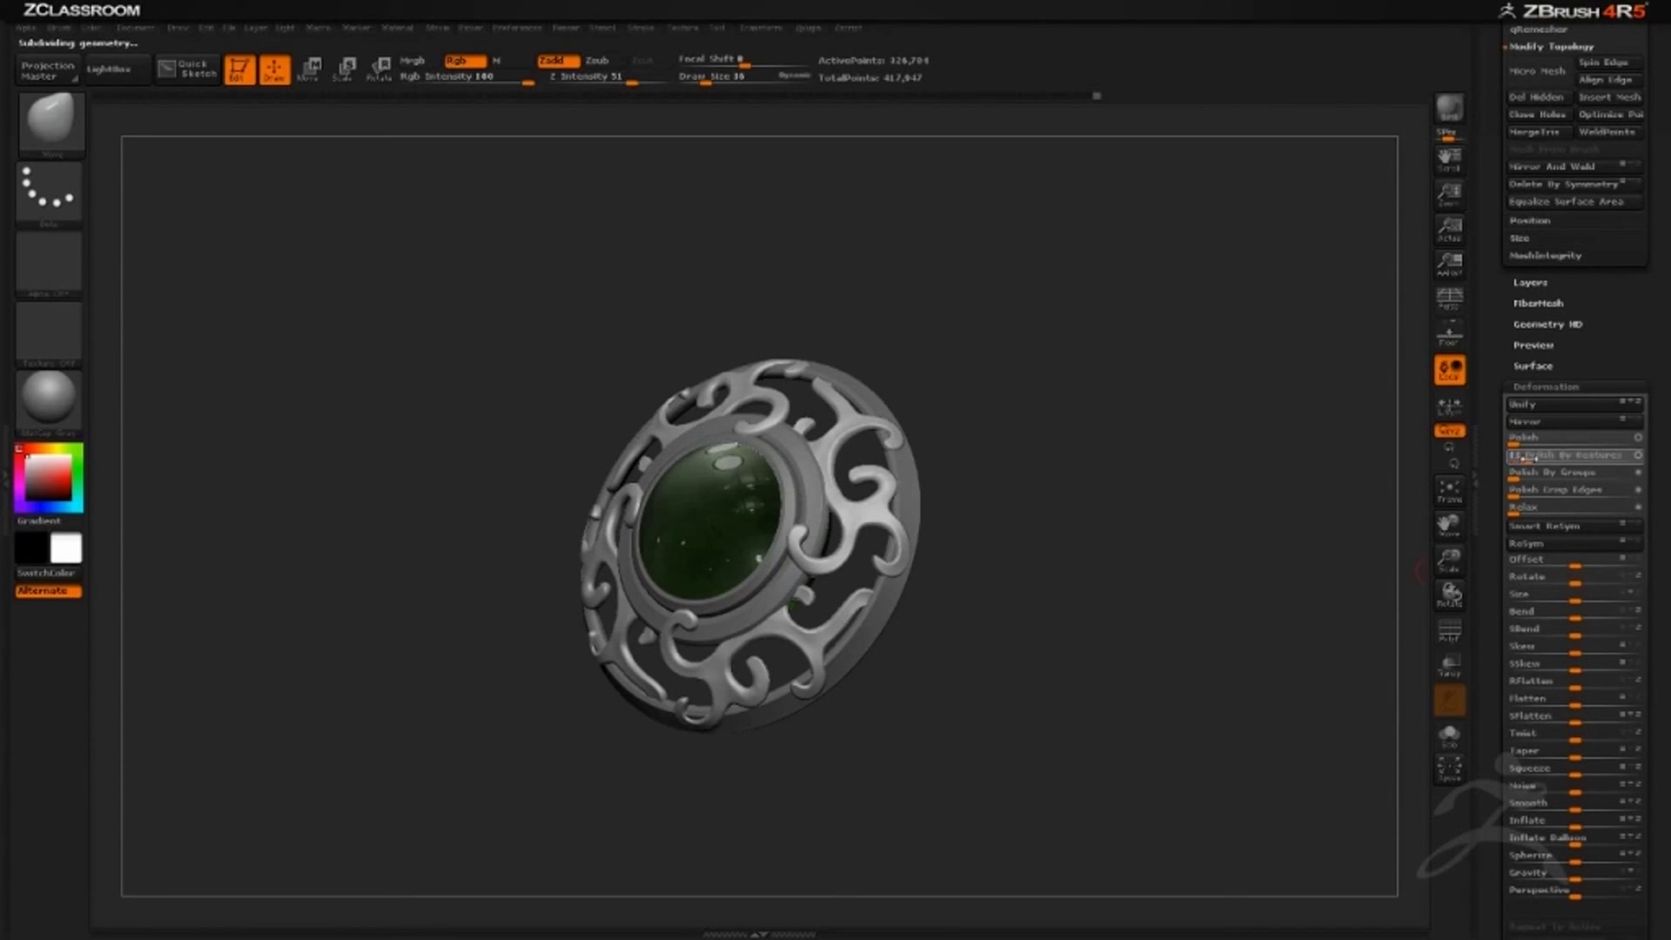
mouse_move(1216, 511)
left_mouse_down()
mouse_move(1216, 534)
mouse_move(1160, 467)
mouse_move(1215, 526)
mouse_move(1172, 492)
mouse_move(1235, 480)
mouse_move(1141, 426)
mouse_move(1178, 493)
mouse_move(1262, 522)
mouse_move(1205, 462)
left_mouse_up()
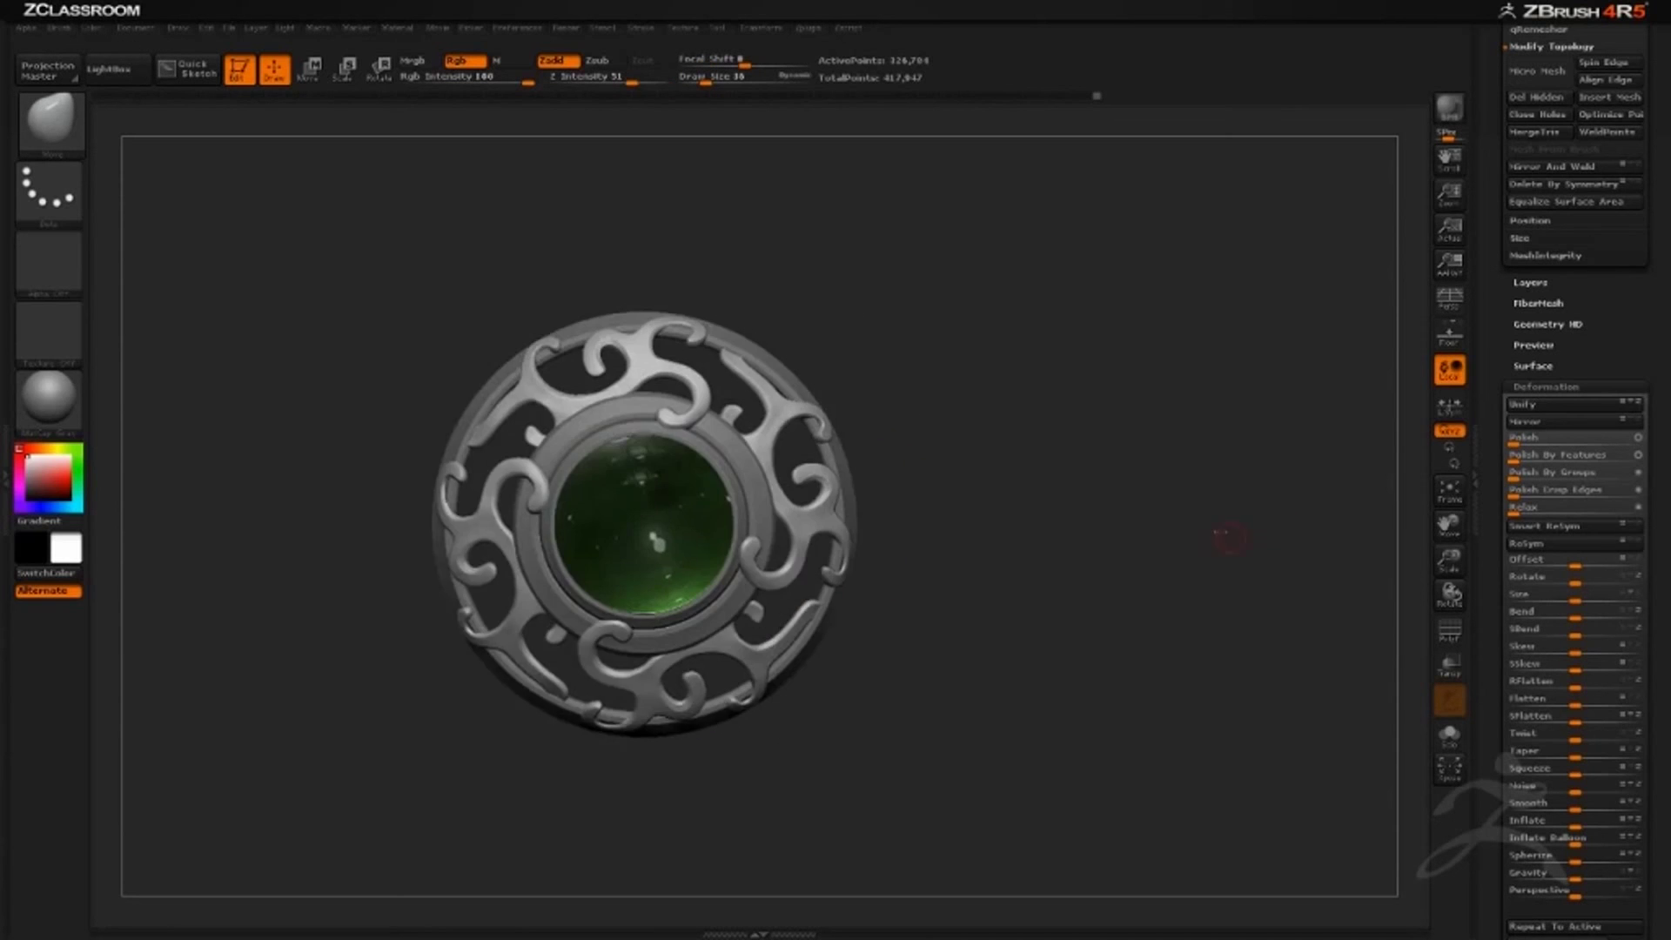
mouse_move(861, 384)
left_mouse_down()
mouse_move(1036, 372)
mouse_move(1114, 394)
mouse_move(953, 415)
mouse_move(1079, 427)
left_mouse_up()
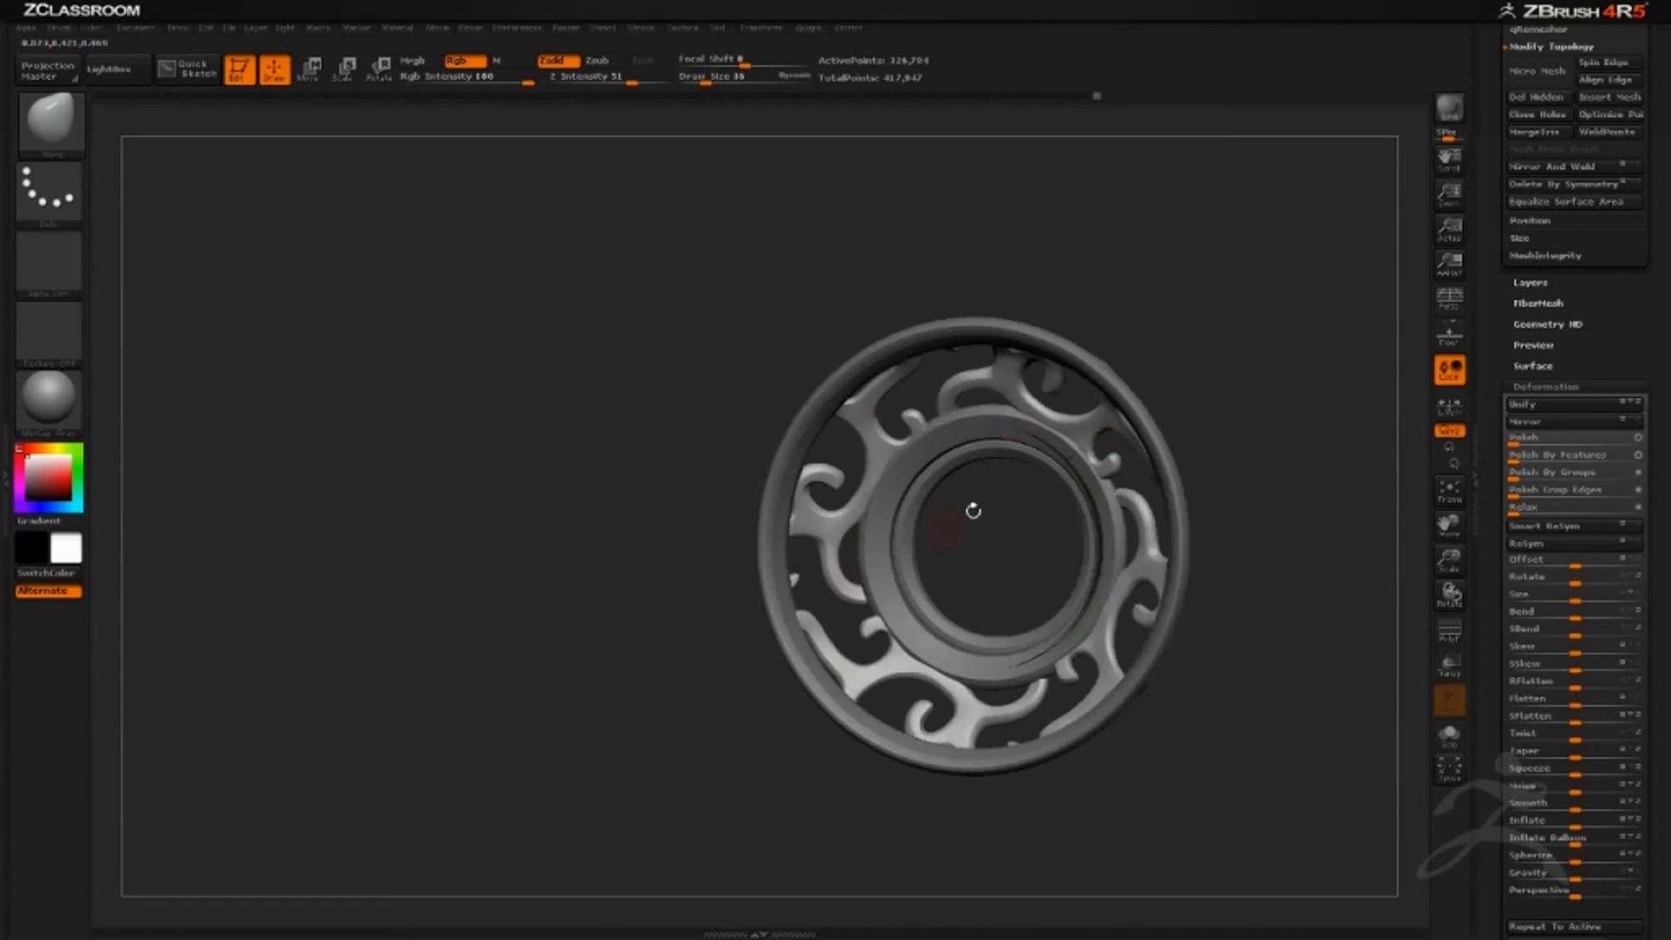
mouse_move(1192, 354)
left_mouse_down()
mouse_move(1067, 331)
mouse_move(1010, 348)
left_mouse_up()
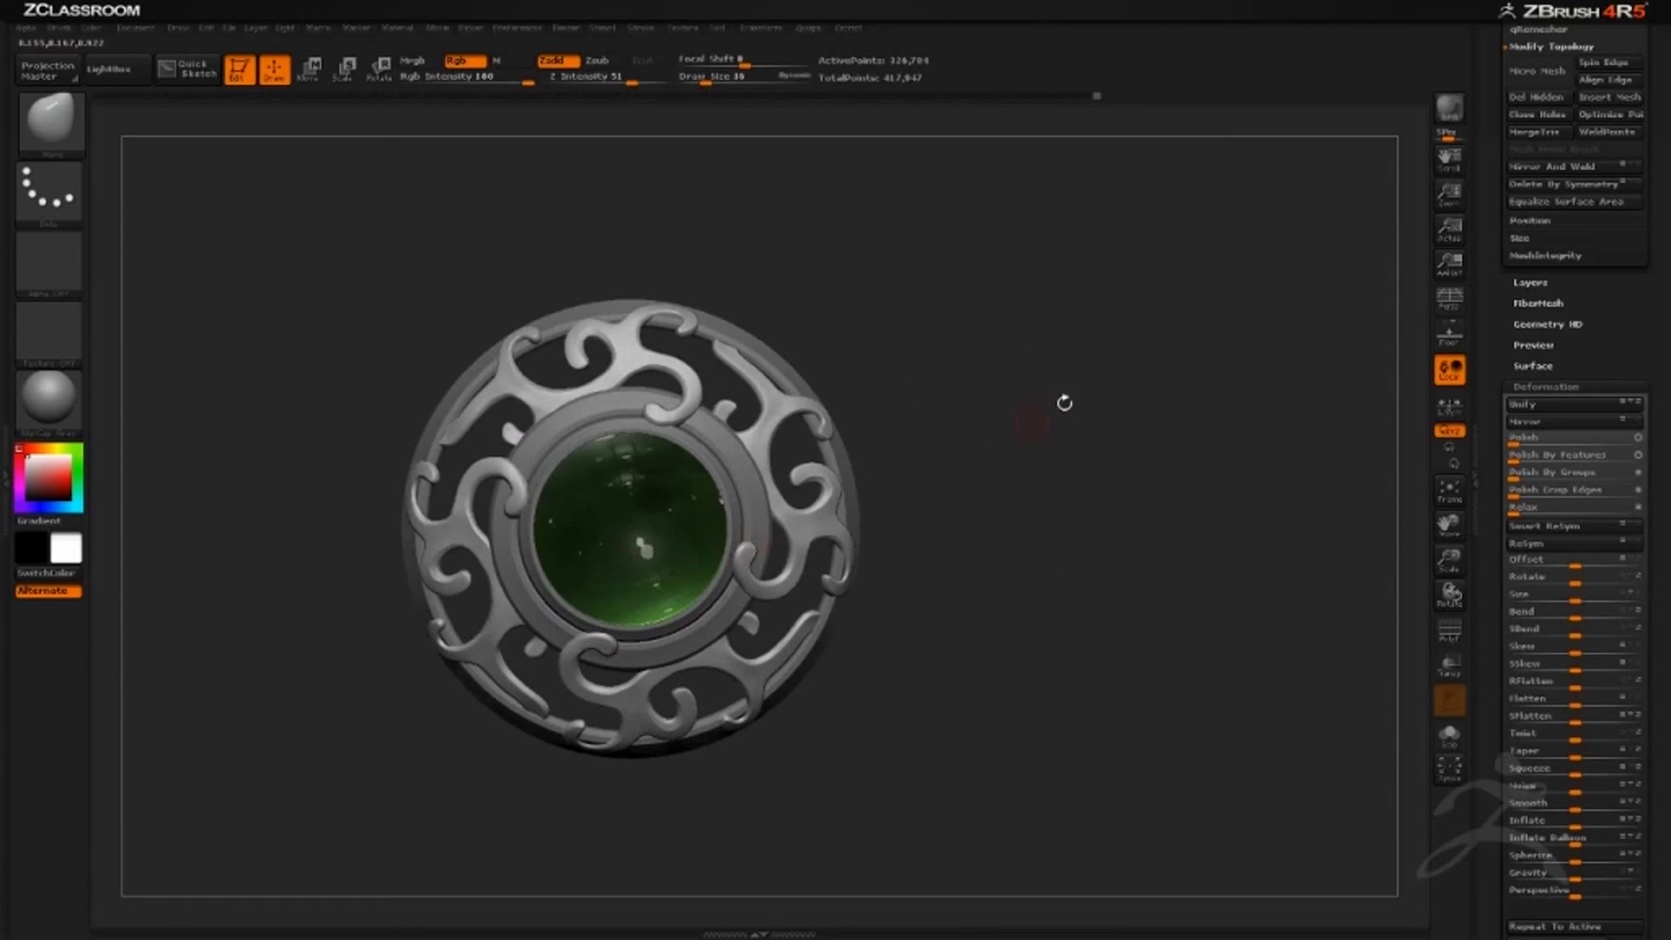
left_click_drag(1063, 399, 943, 424)
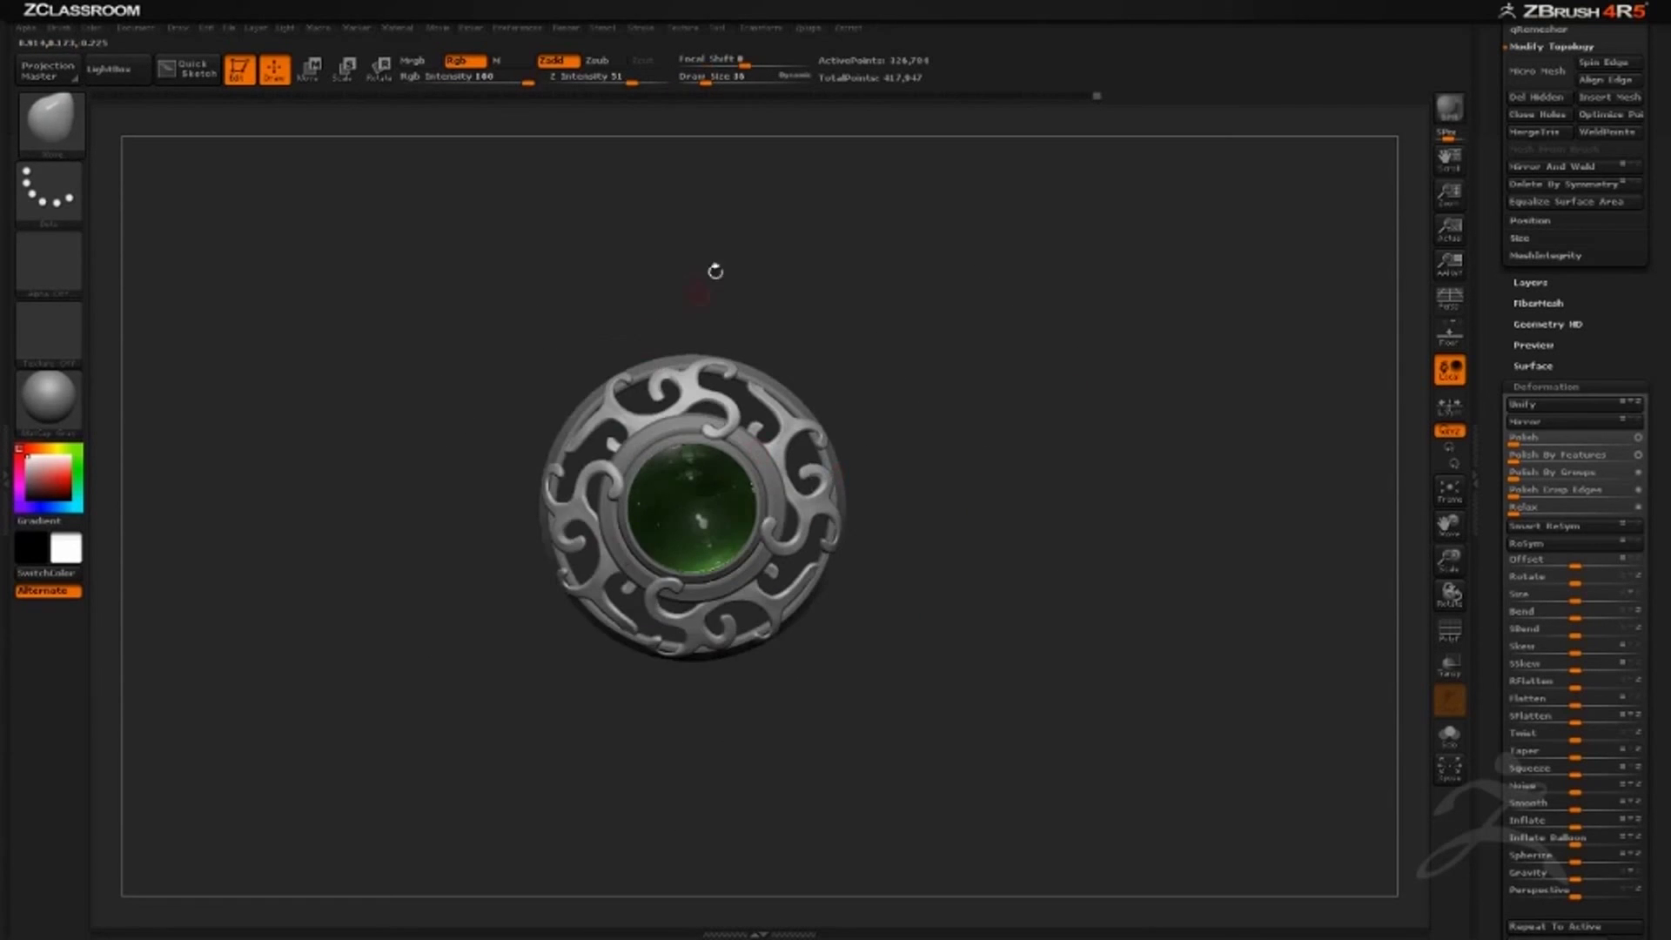
mouse_move(715, 271)
left_mouse_down("alt")
mouse_move(762, 347)
mouse_move(824, 321)
mouse_move(746, 343)
left_mouse_up("alt")
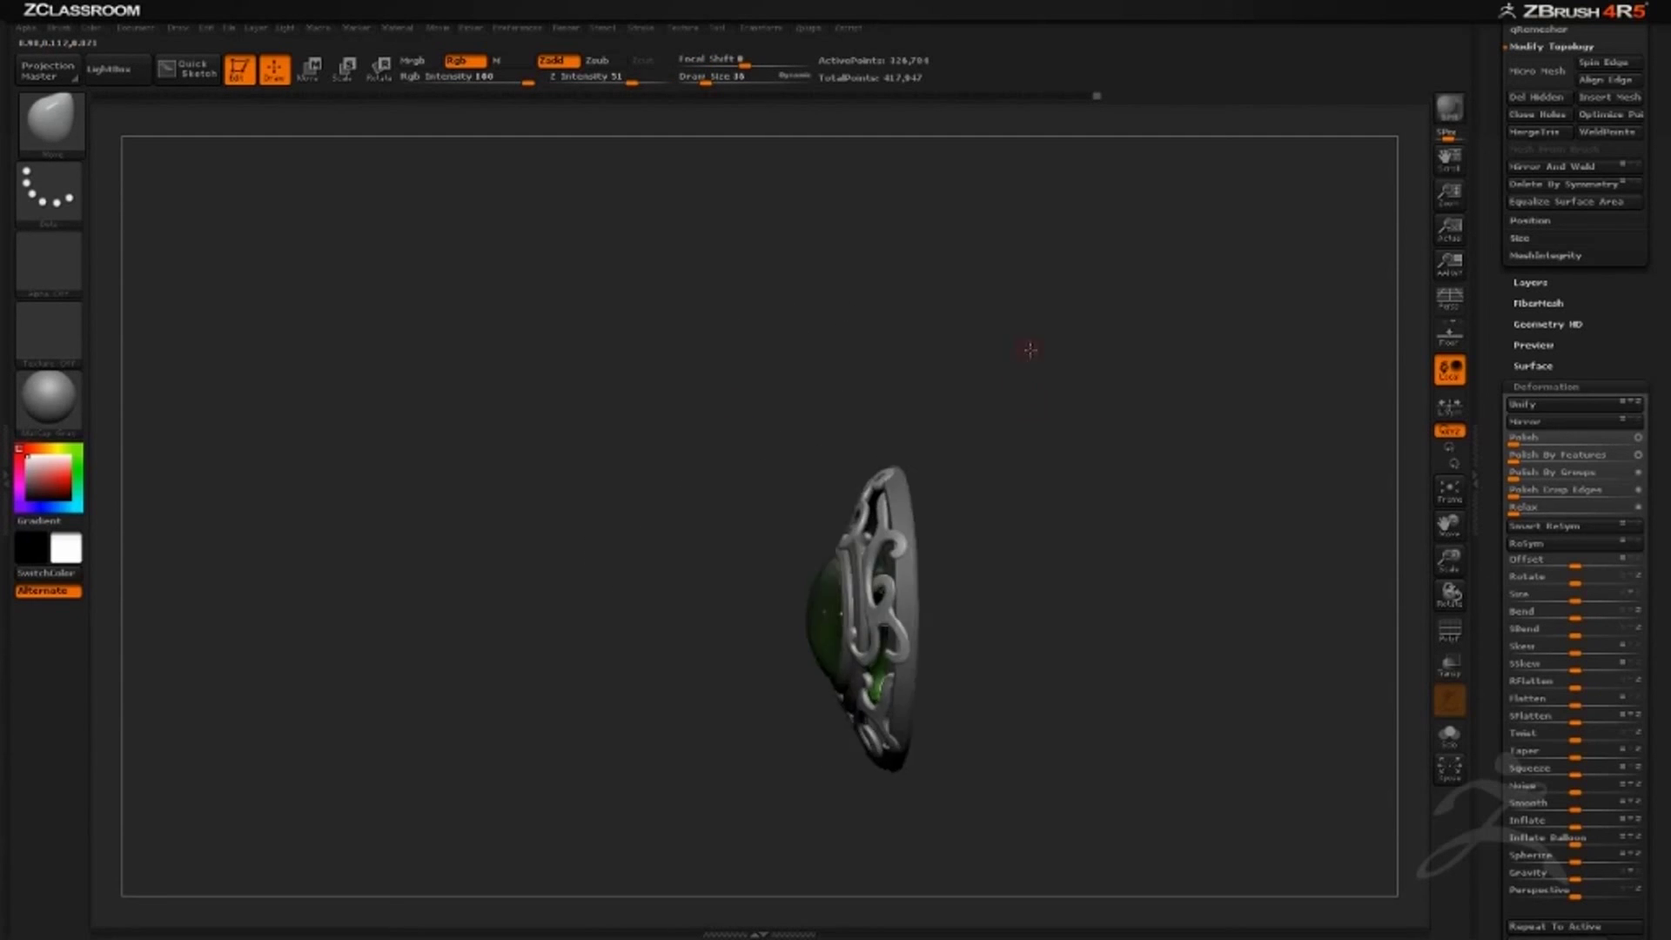